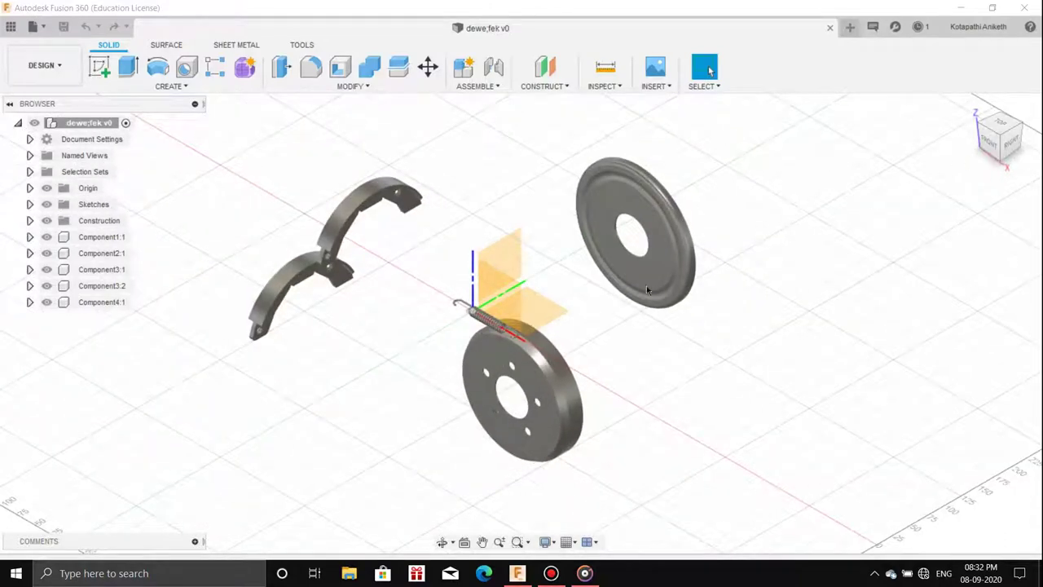
- Orbit around the assembly to inspect both brake shoes and the disc faces
left_click(1003, 147)
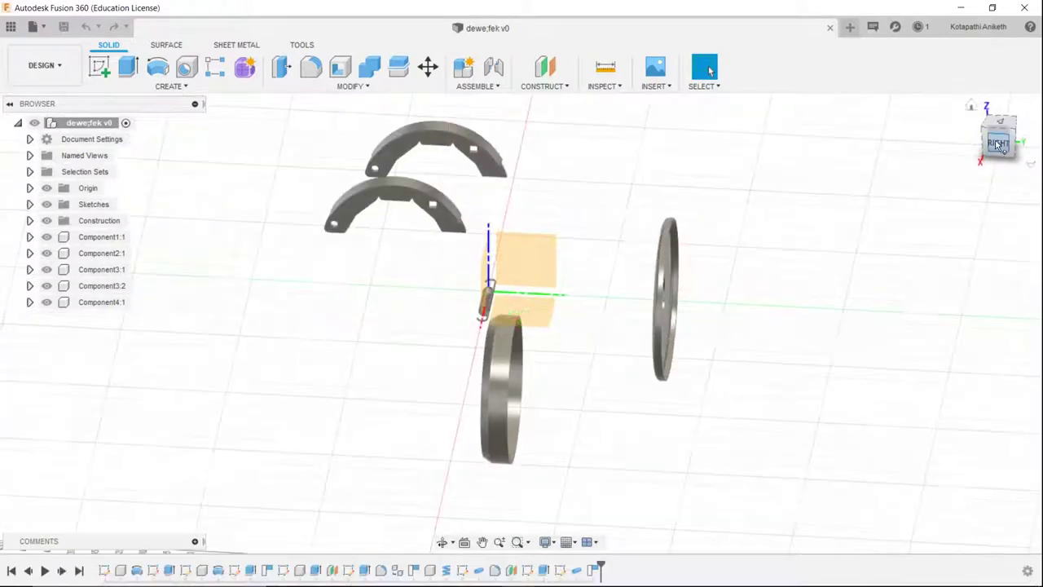
scroll(614, 375, "up", 3)
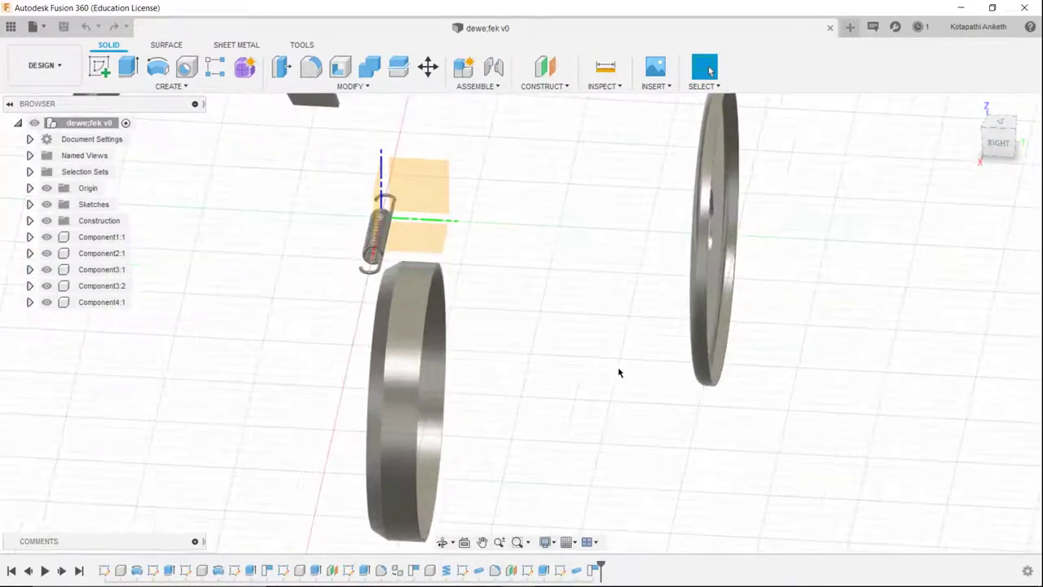
scroll(788, 270, "down", 1)
scroll(791, 269, "down", 1)
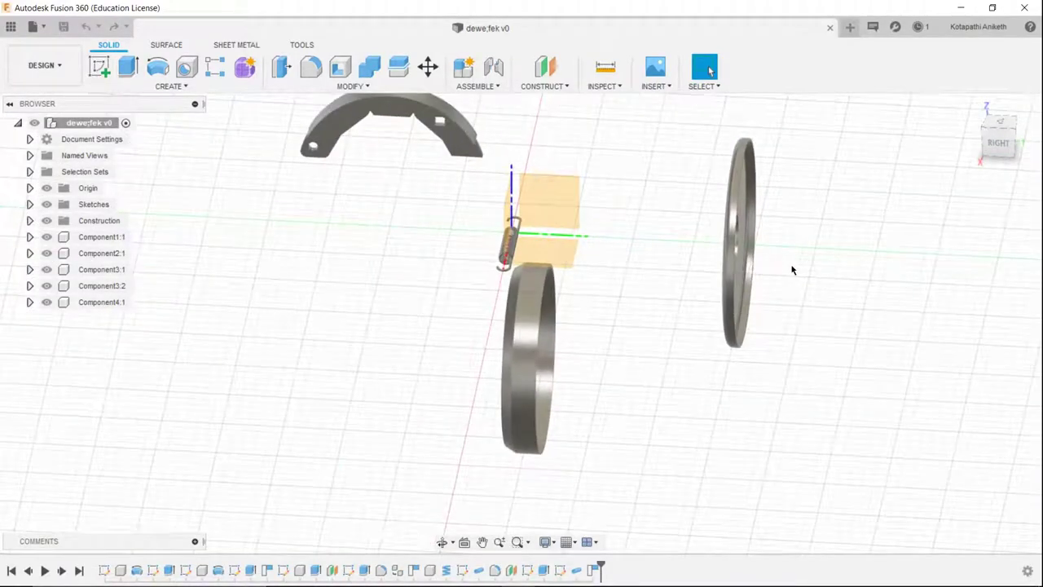
middle_click_drag(791, 270, 642, 353, "shift")
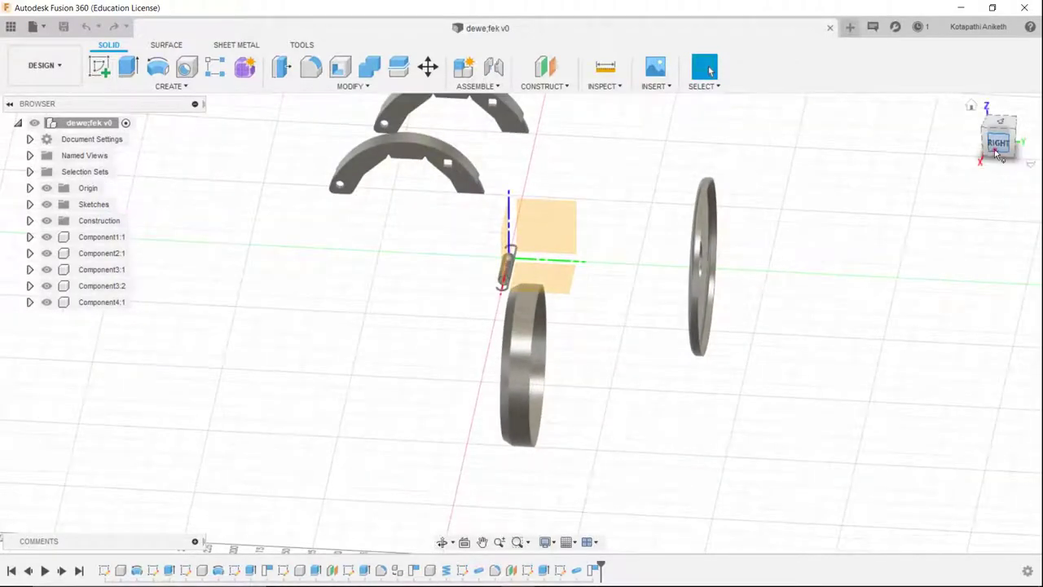
left_click(1001, 156)
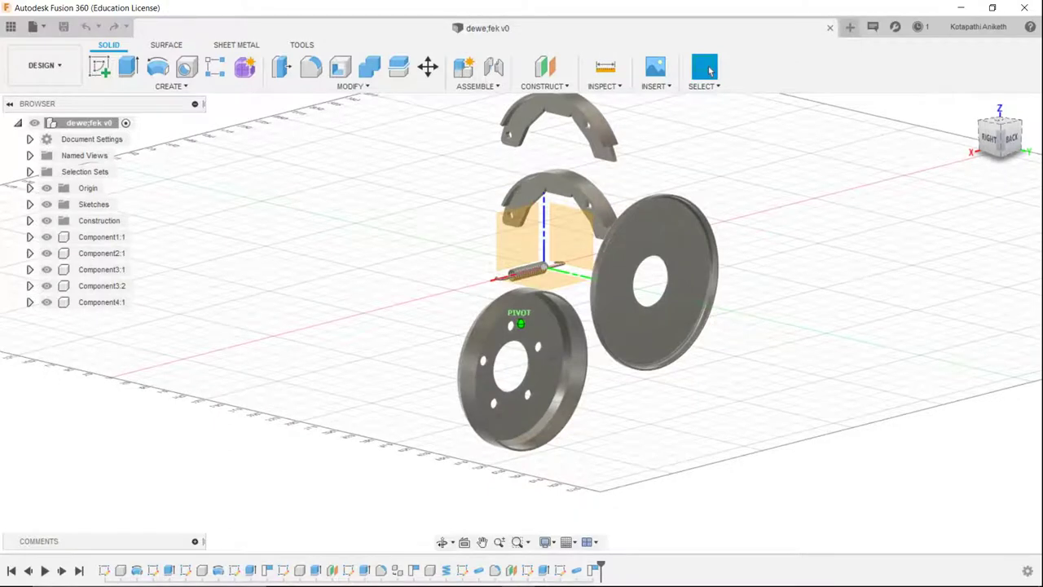
middle_click_drag(610, 372, 542, 448, "shift")
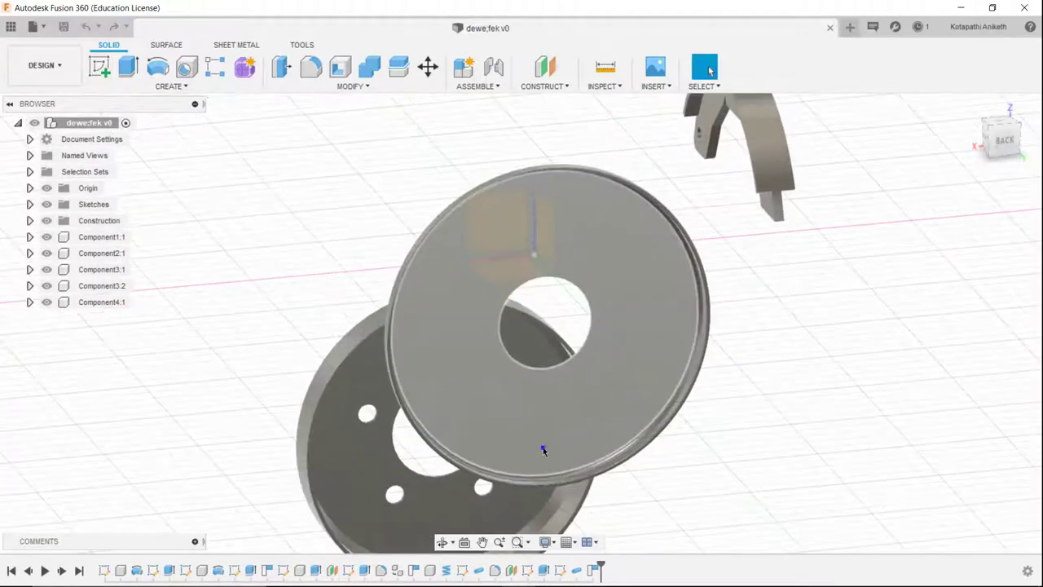
right_click(543, 448)
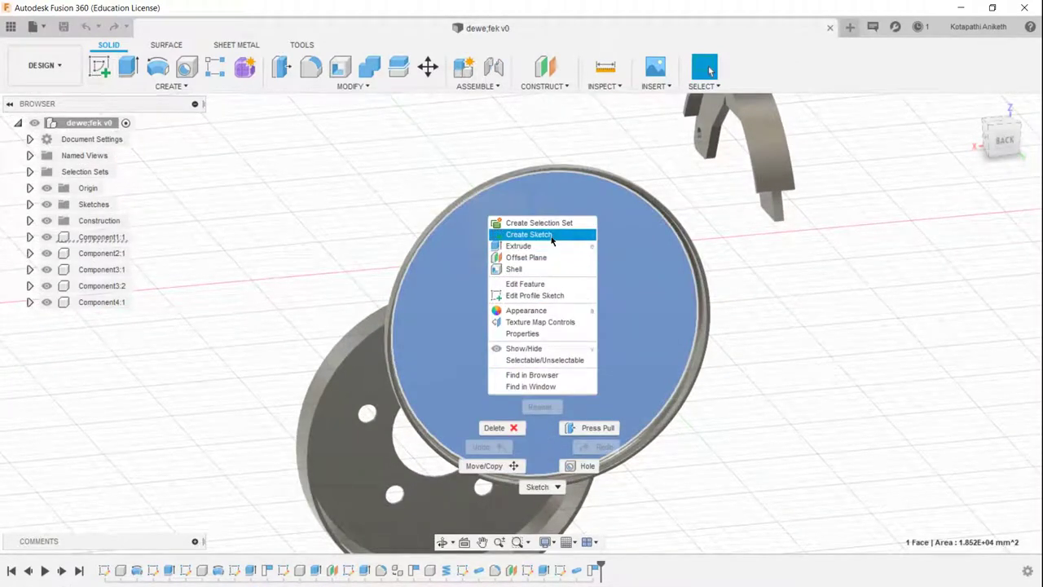
left_click(796, 286)
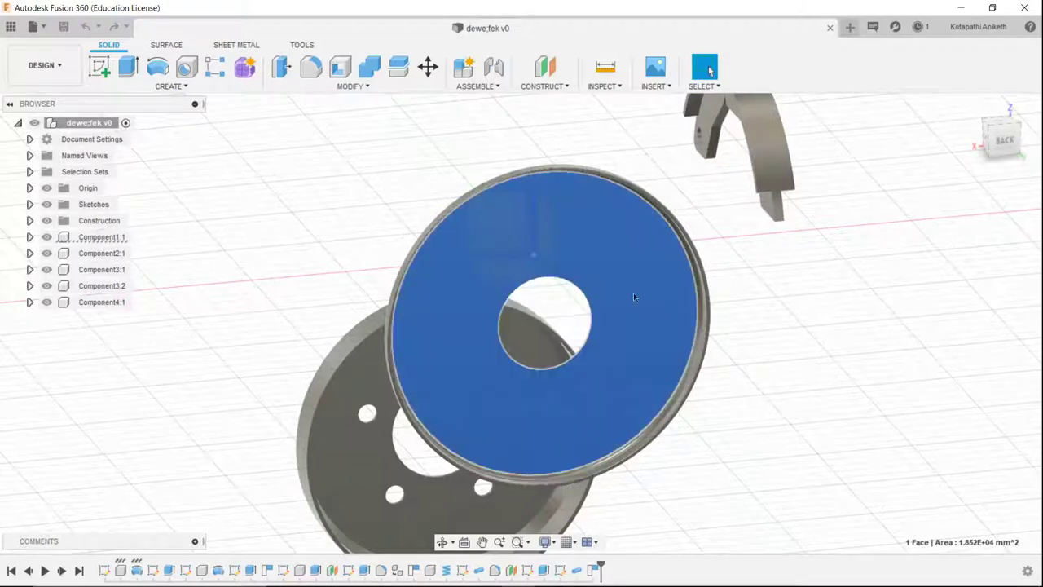
left_click(881, 230)
scroll(892, 330, "down", 3)
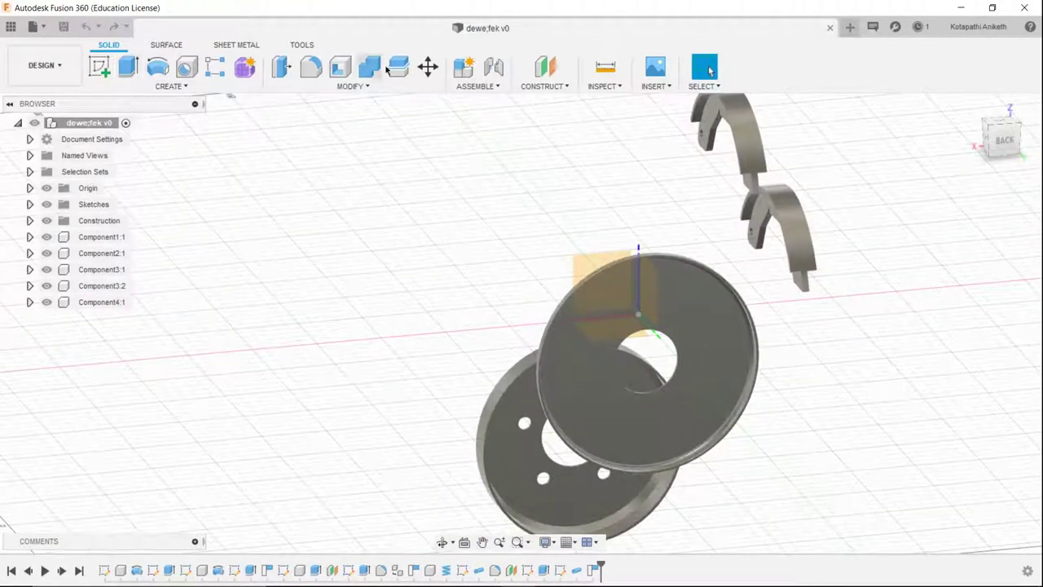
- Rigidly join shoe Component3:2 to the backing plate centre at -90 deg
left_click(492, 67)
scroll(778, 157, "up", 3)
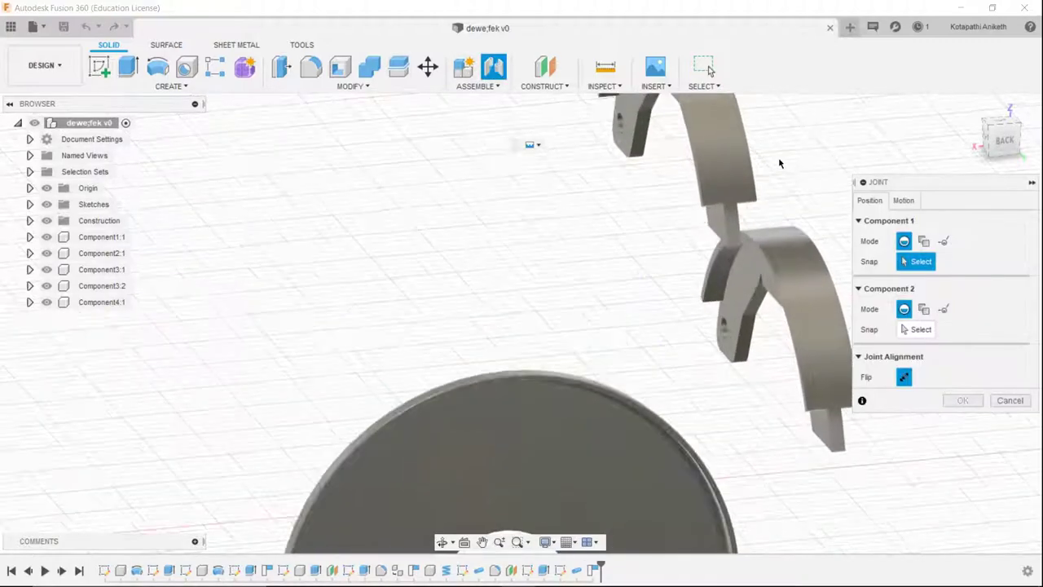
left_click(796, 278)
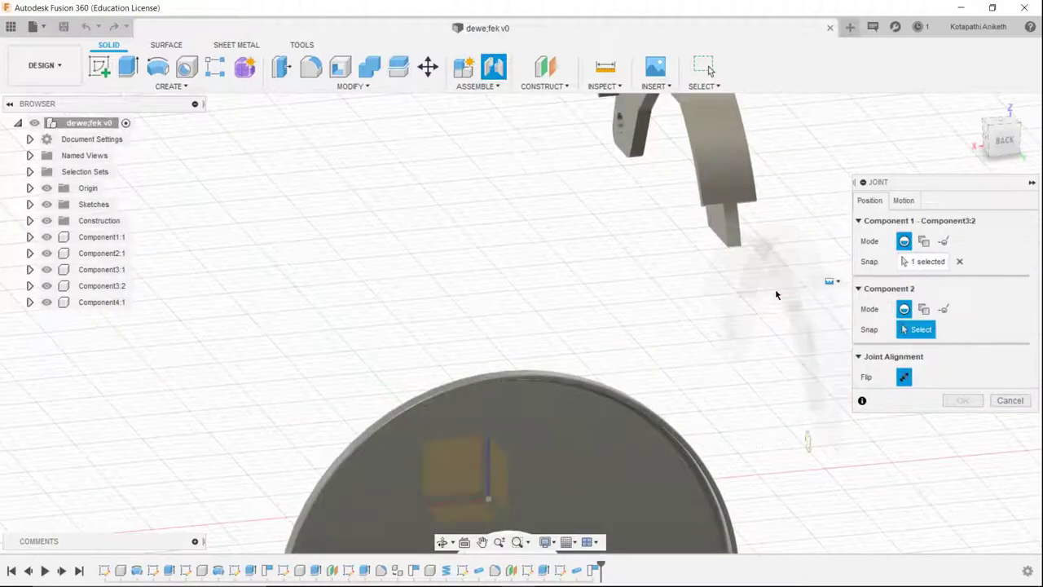
scroll(681, 342, "down", 3)
middle_click_drag(681, 341, 628, 182)
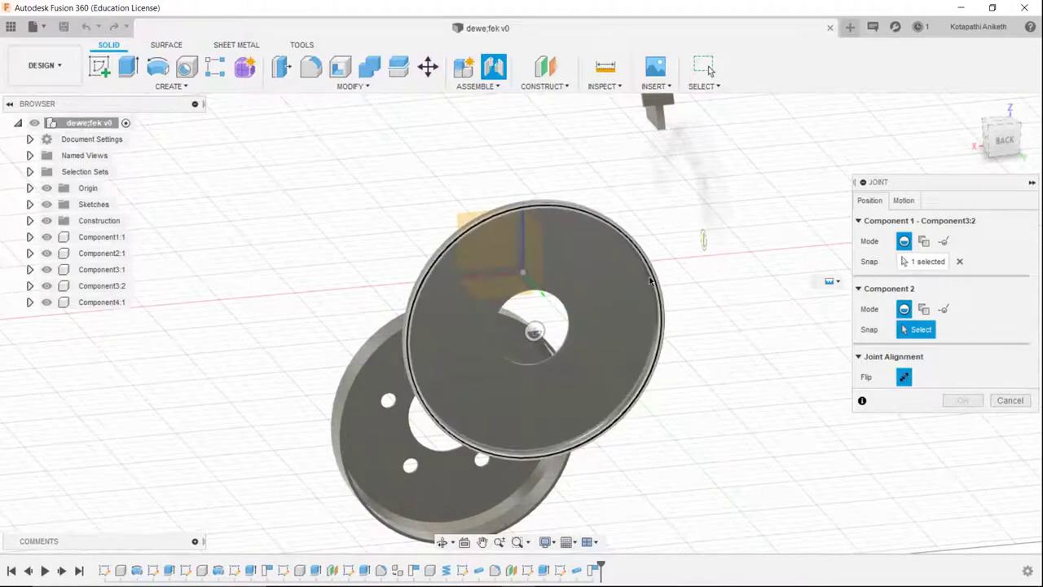
left_click(1008, 133)
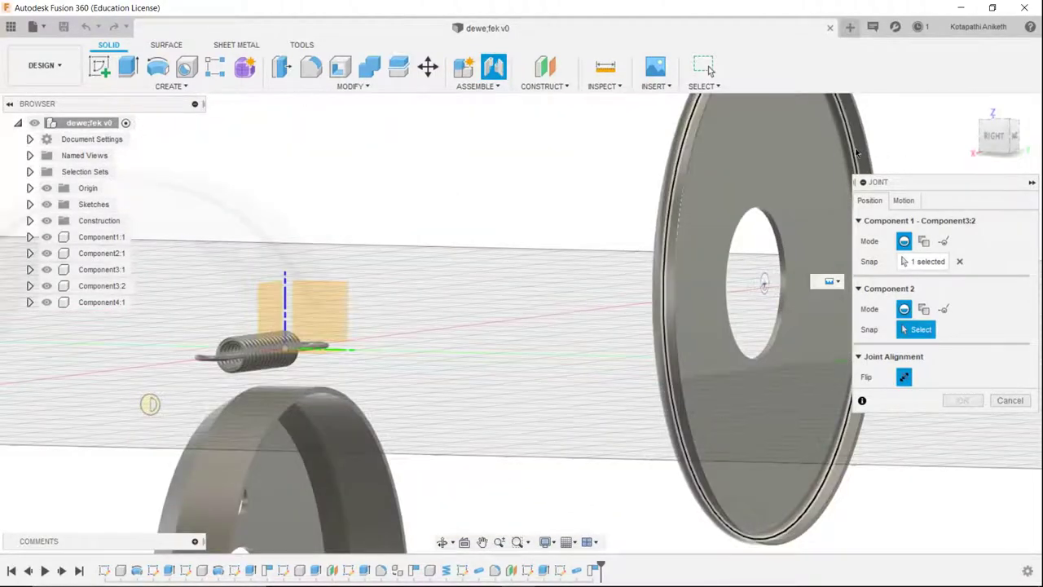
left_click(856, 150)
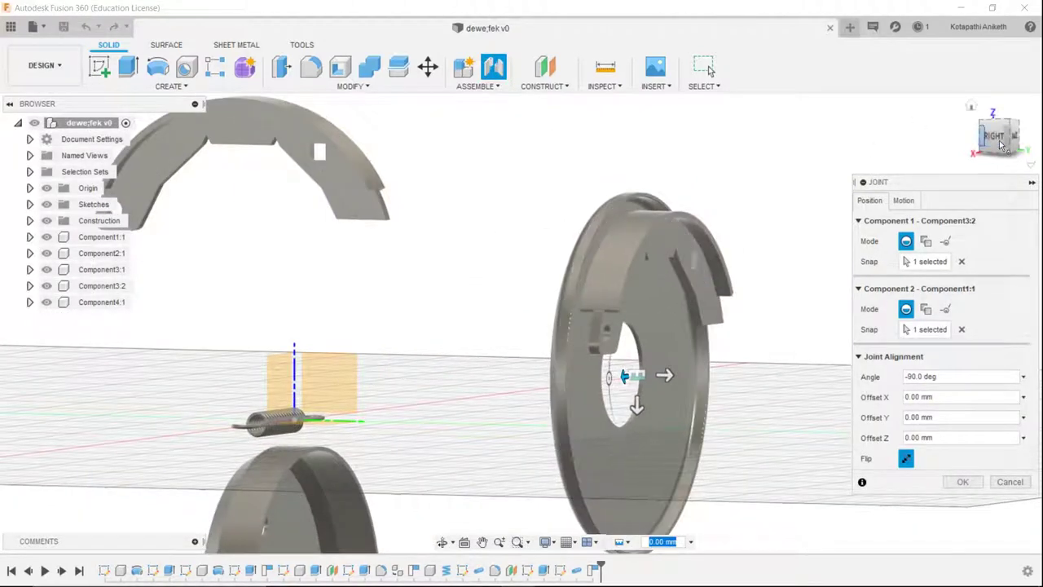
left_click(1002, 145)
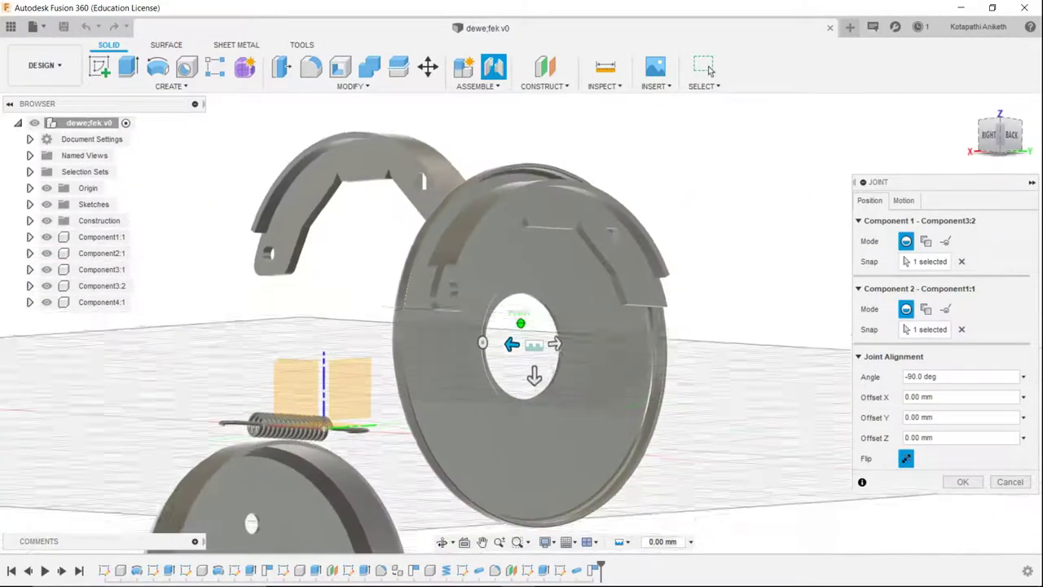
left_click(996, 140)
left_click(1005, 143)
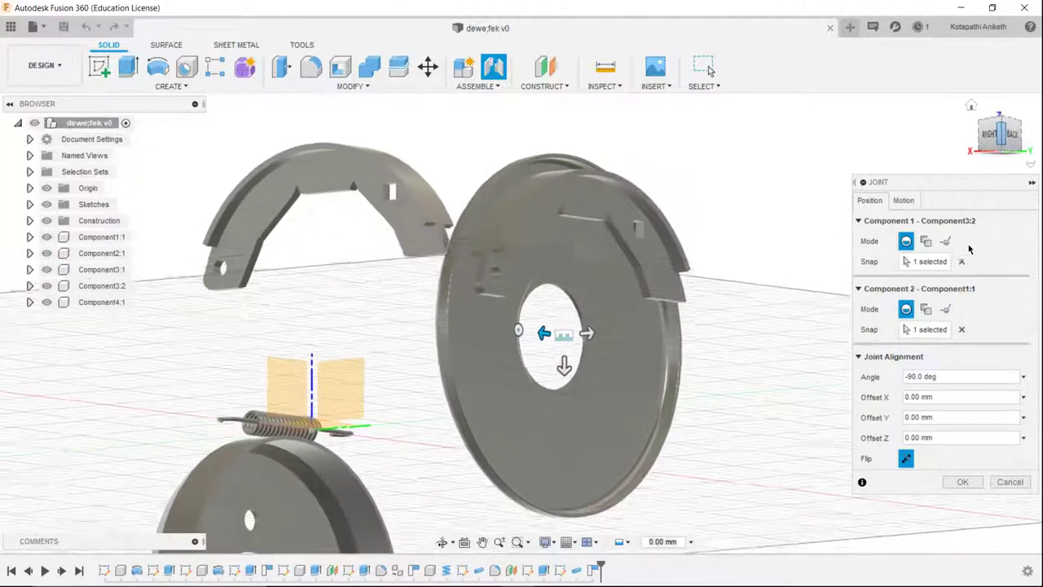
left_click(903, 201)
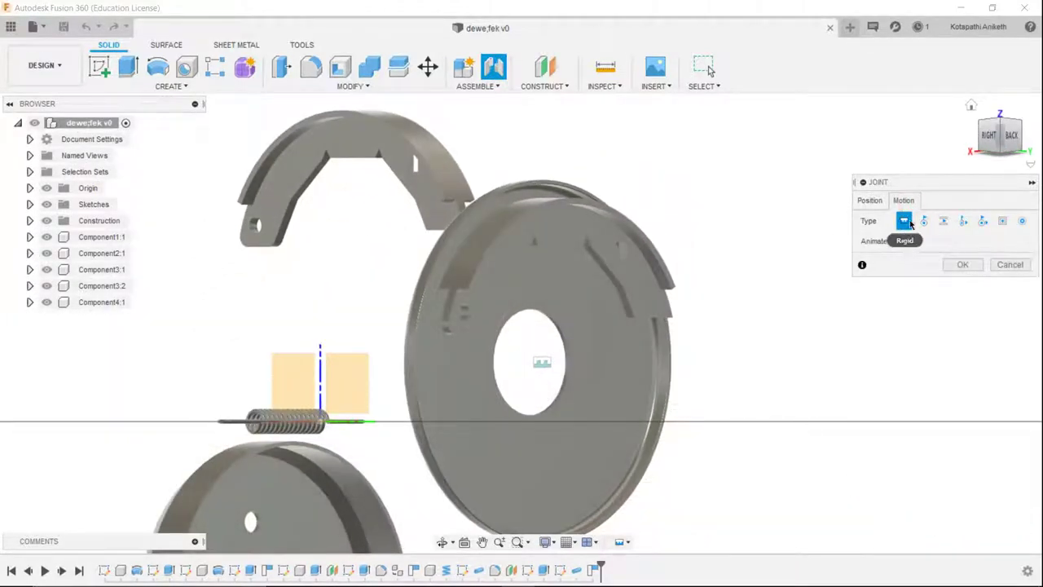
left_click(963, 265)
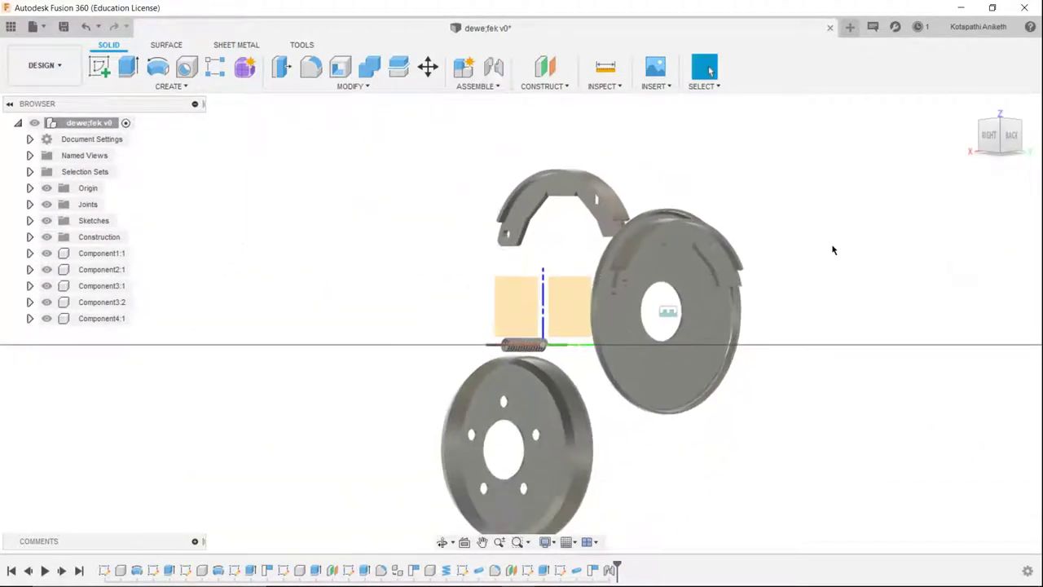
- Start a joint between the other shoe, Component3:1, and a point on the backing plate
left_click(493, 66)
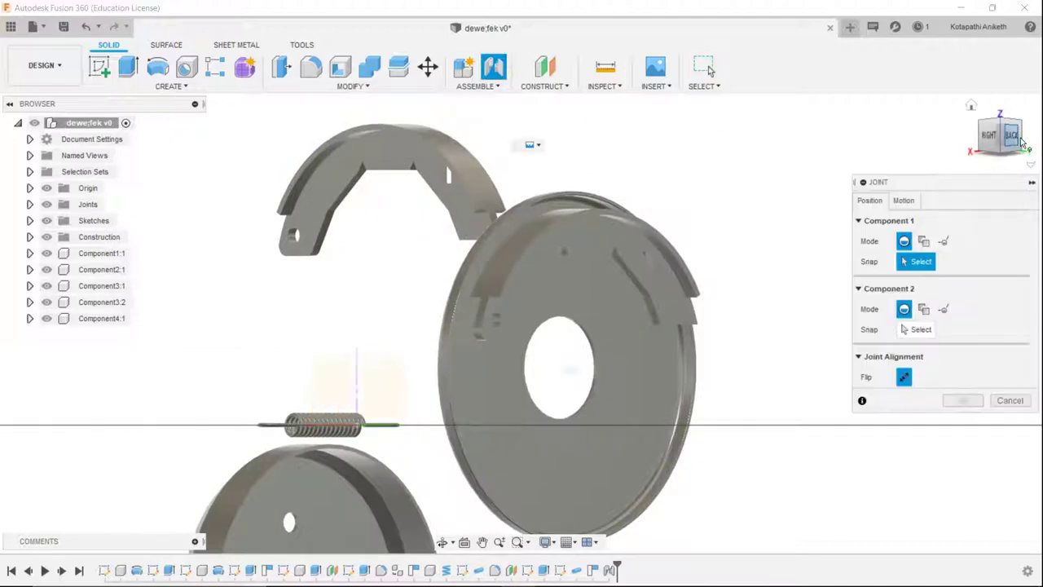
left_click_drag(1012, 141, 481, 242)
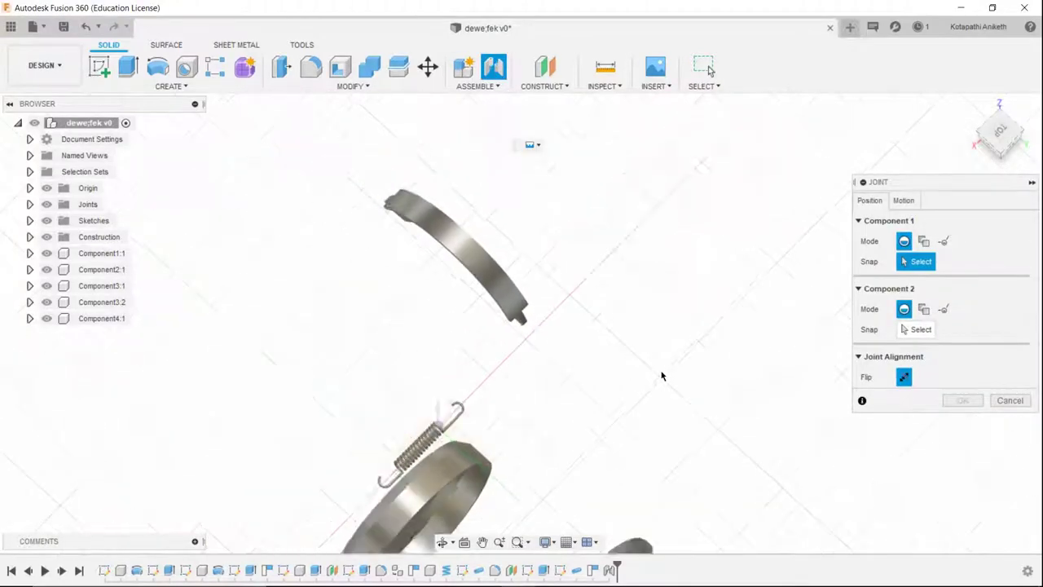
left_click(481, 242)
scroll(547, 279, "down", 5)
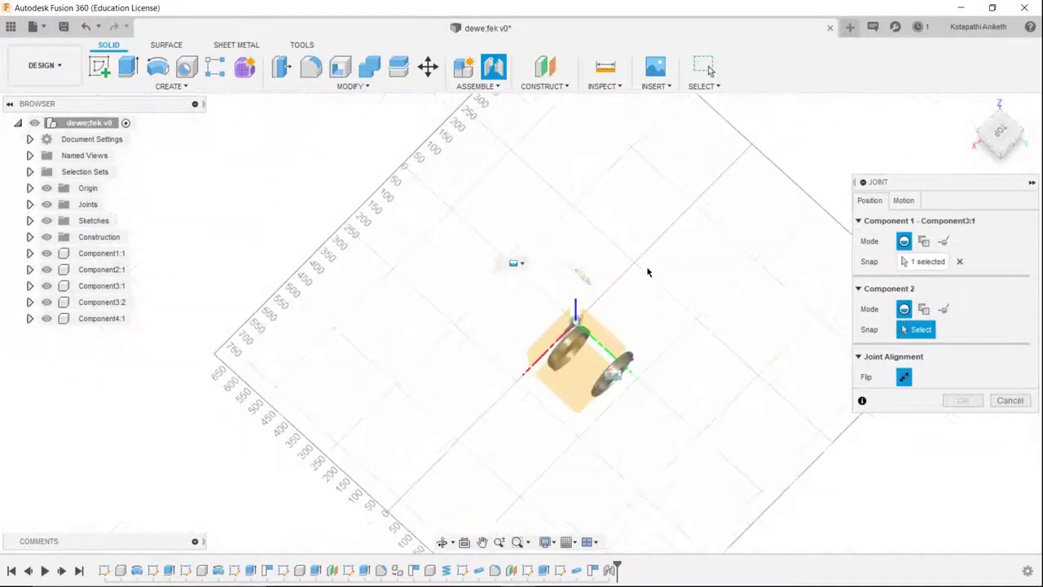
middle_click_drag(619, 277, 691, 140)
scroll(602, 286, "up", 5)
scroll(445, 305, "up", 3)
scroll(347, 207, "up", 3)
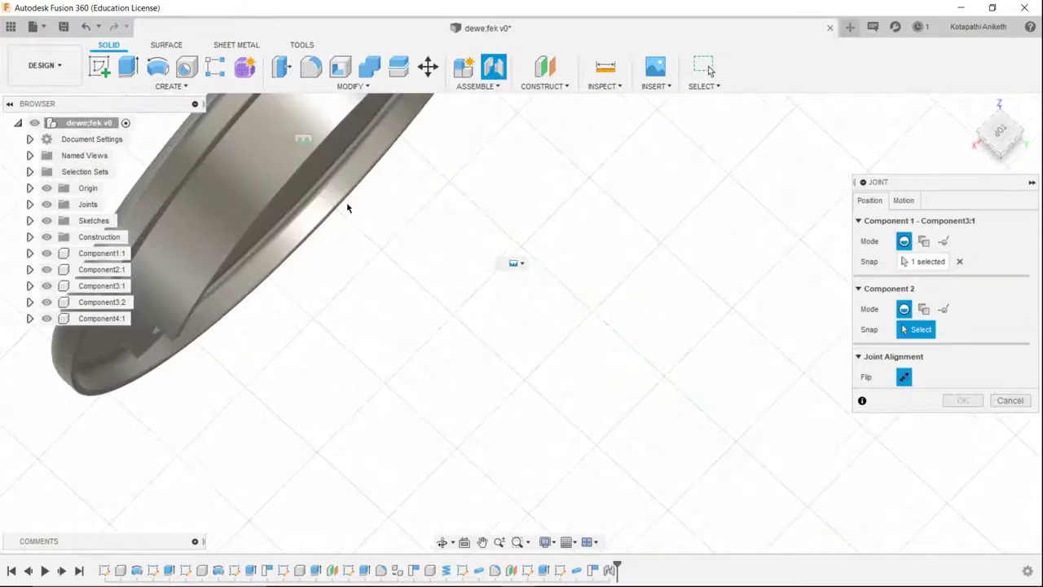
left_click(314, 217)
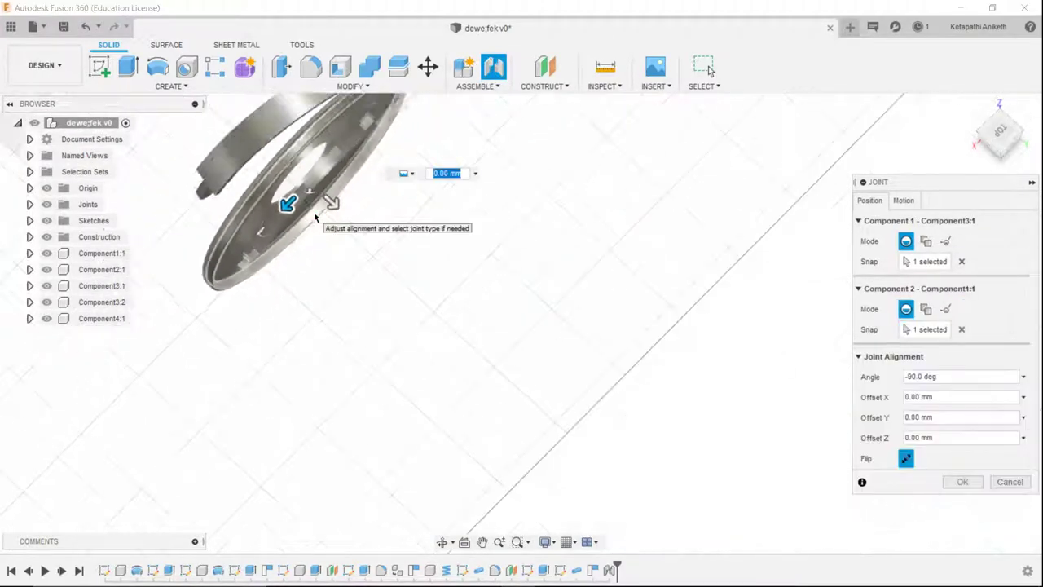
- Set the joint angle to 80 deg, toggle Flip twice, and confirm the joint
left_click(1007, 128)
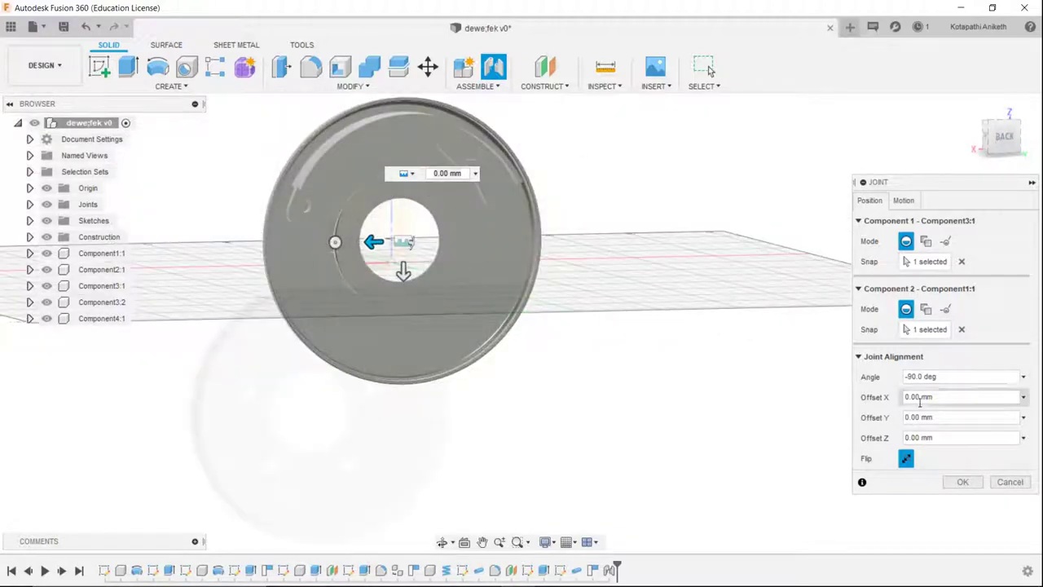
left_click(908, 461)
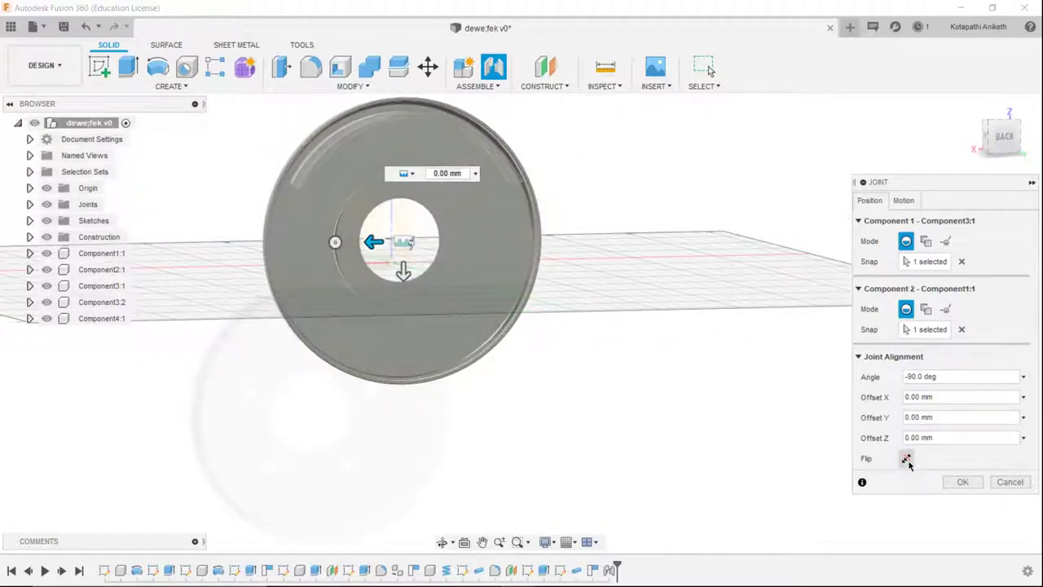
left_click(1004, 141)
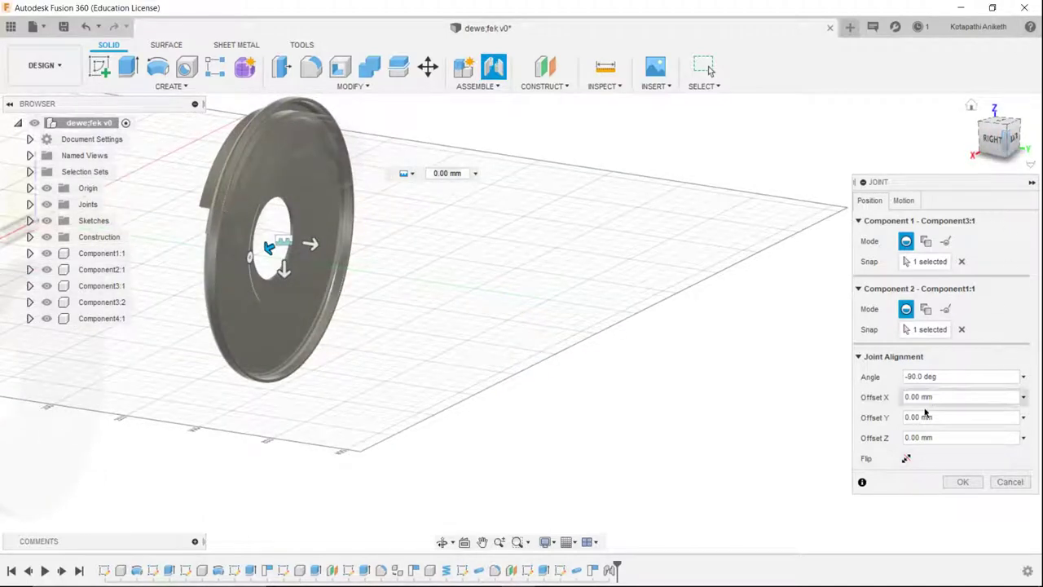
left_click(904, 458)
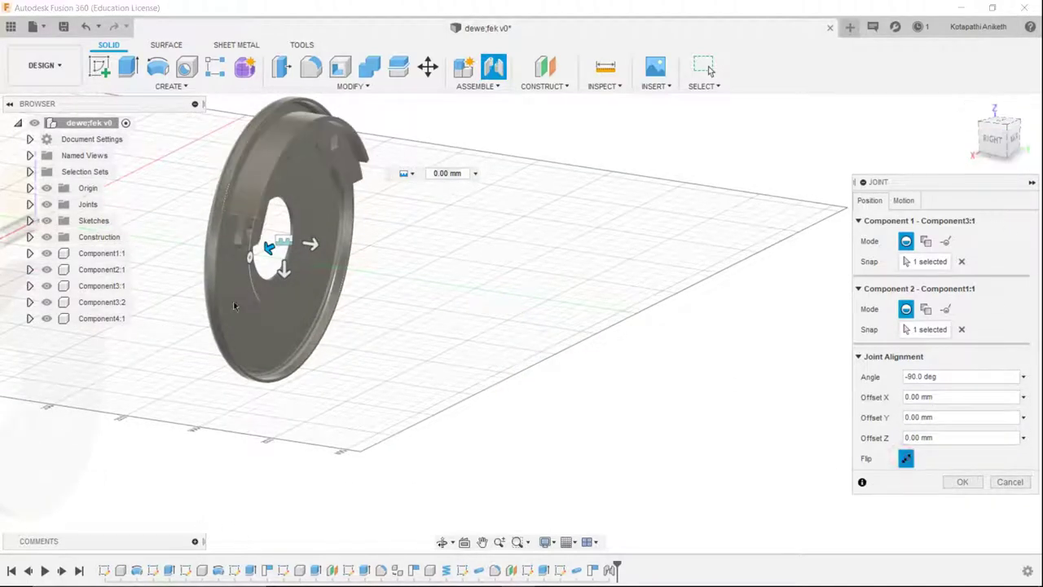
left_click_drag(251, 253, 395, 290)
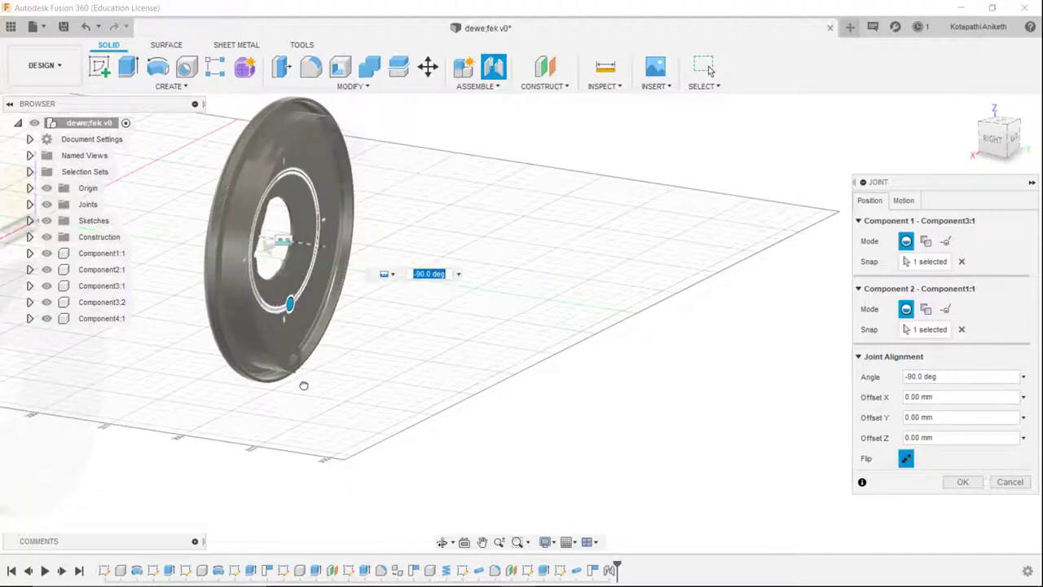
left_click_drag(407, 241, 547, 221)
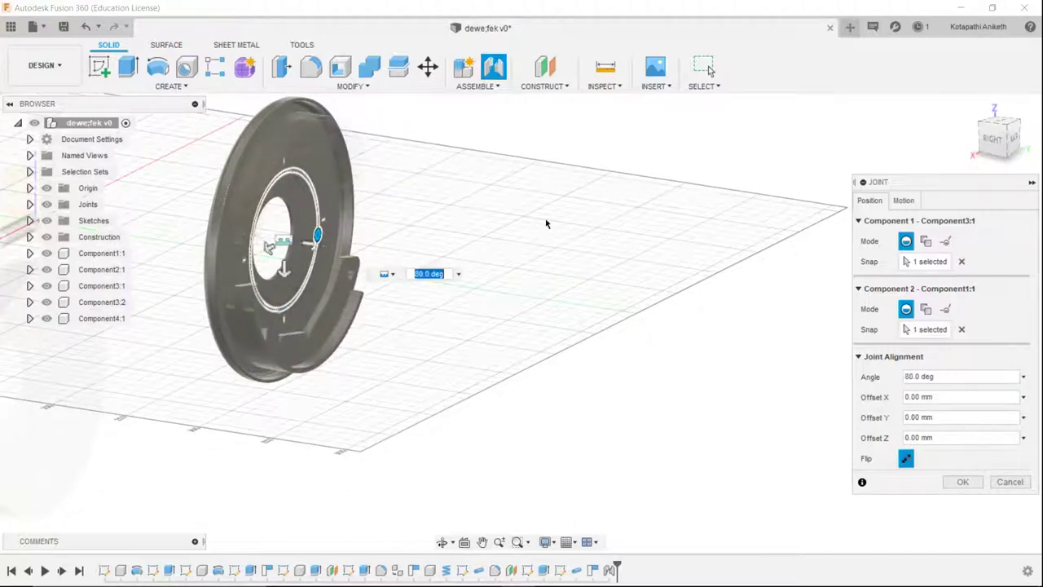
left_click(1015, 142)
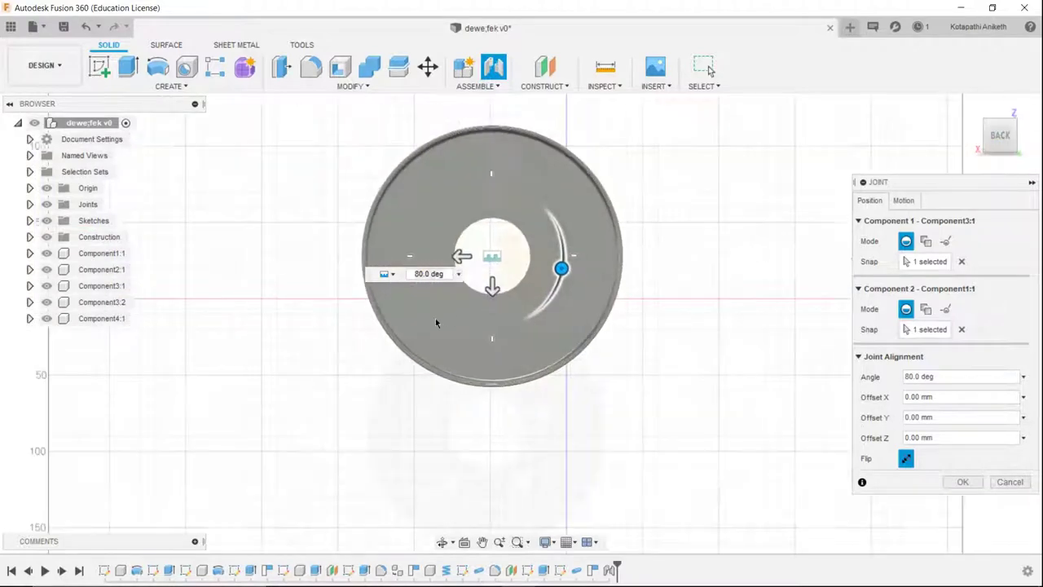
left_click_drag(1024, 138, 1025, 152)
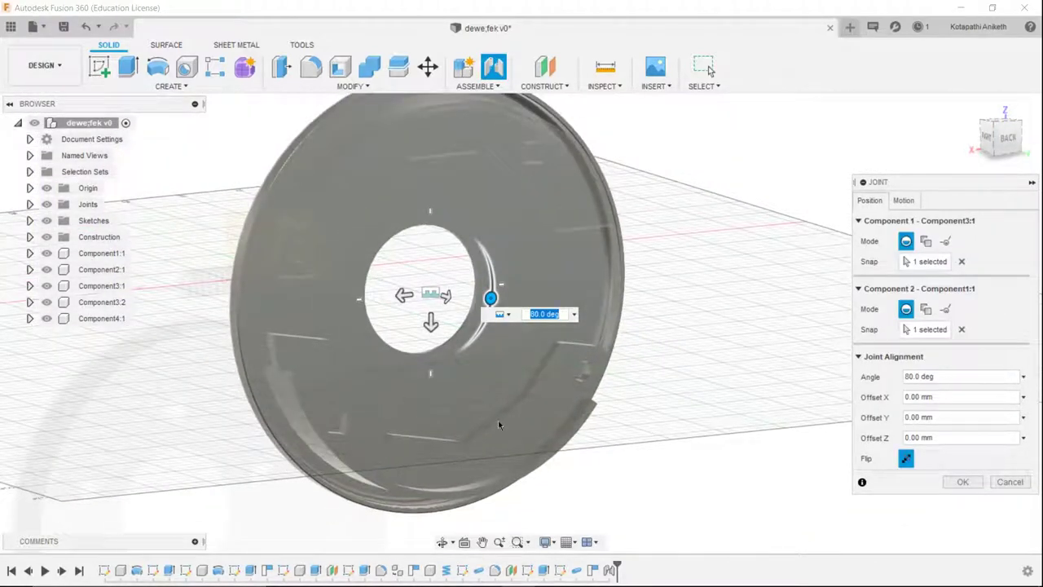
scroll(499, 424, "up", 2)
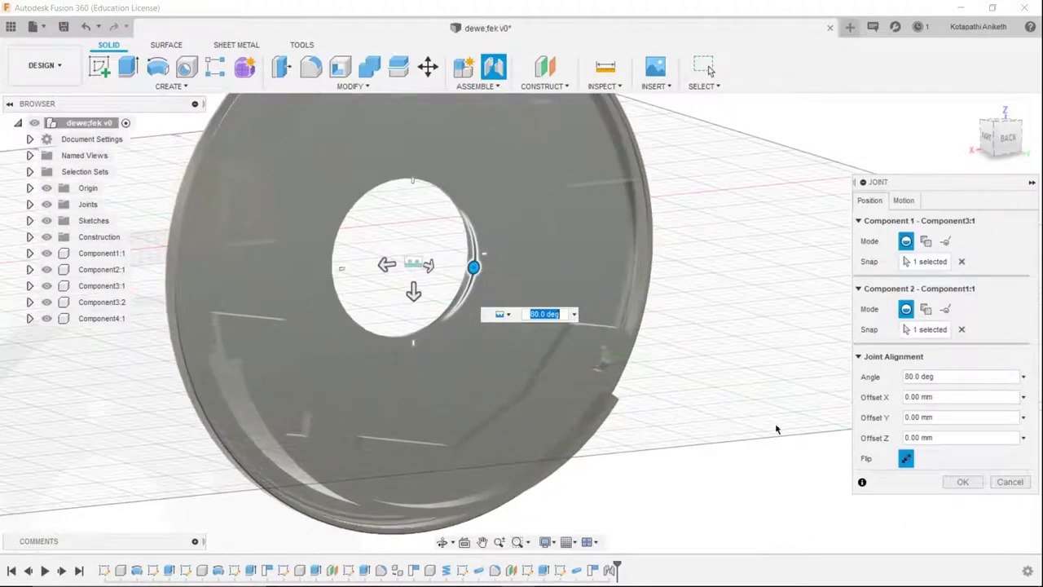
left_click(907, 460)
left_click(905, 459)
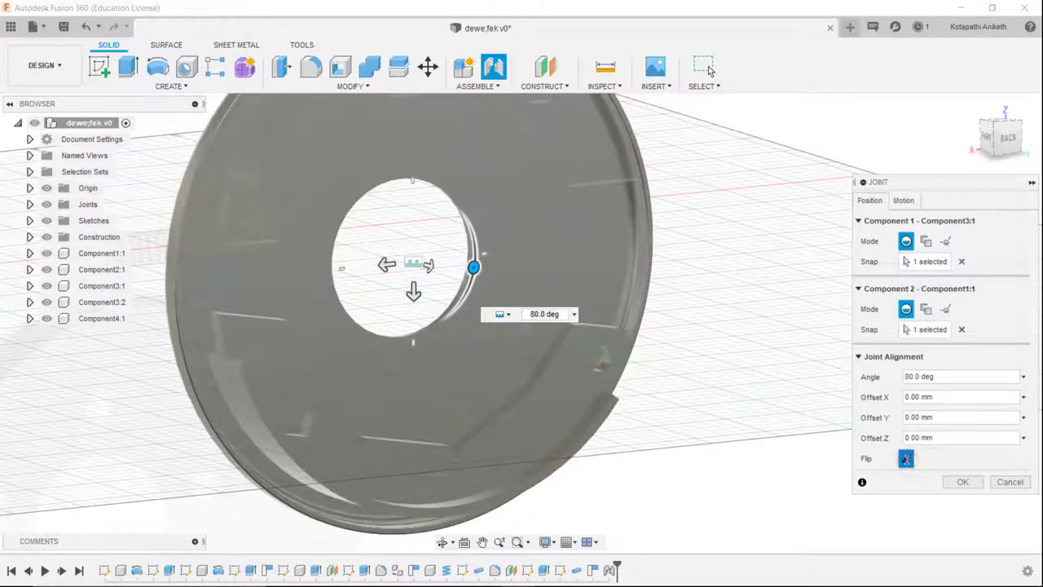
left_click(1007, 482)
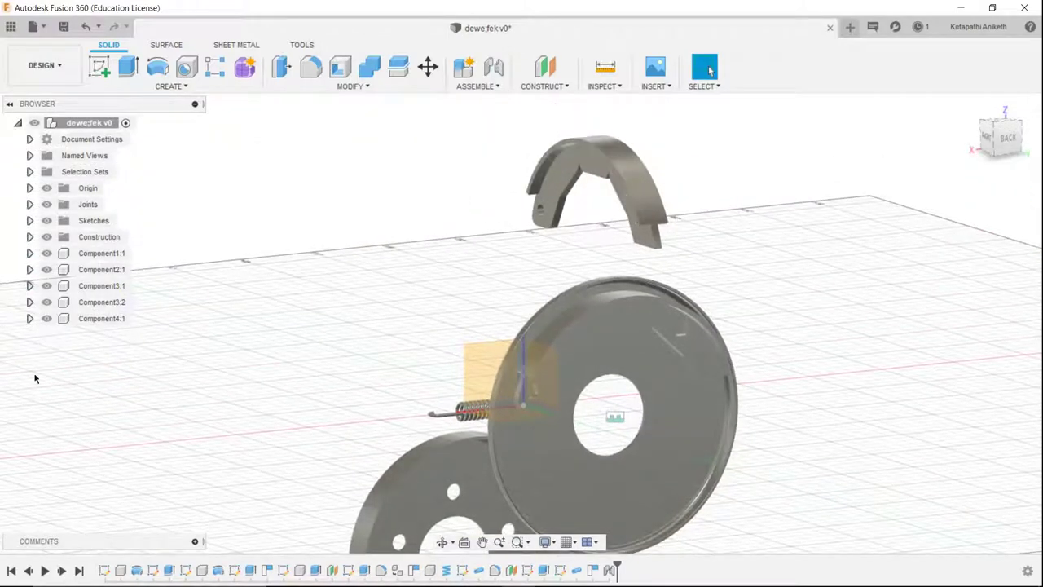
- Rotate Component3:1 by -175 deg about Z using Move/Copy
right_click(100, 288)
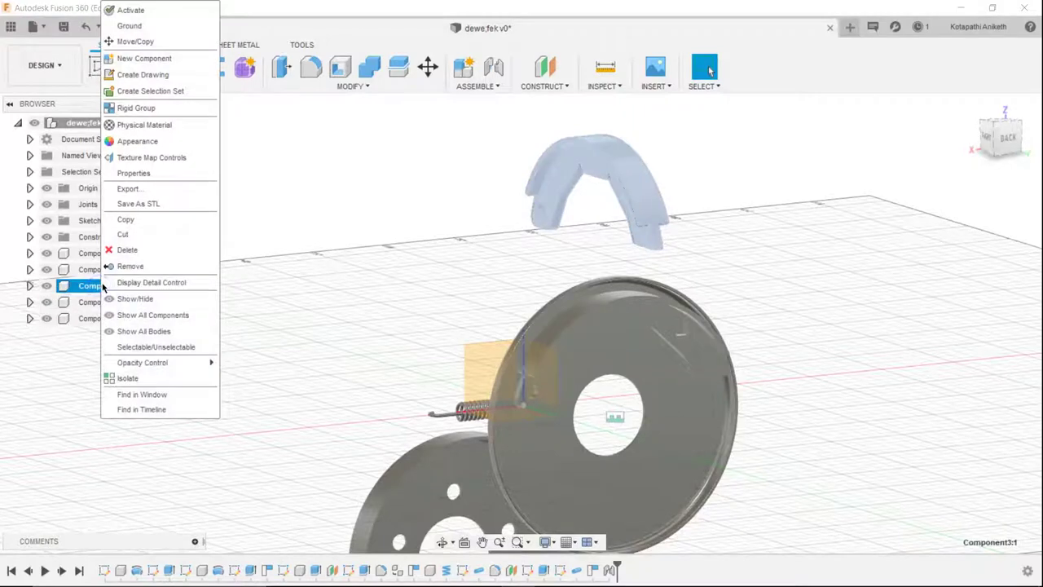
left_click(136, 43)
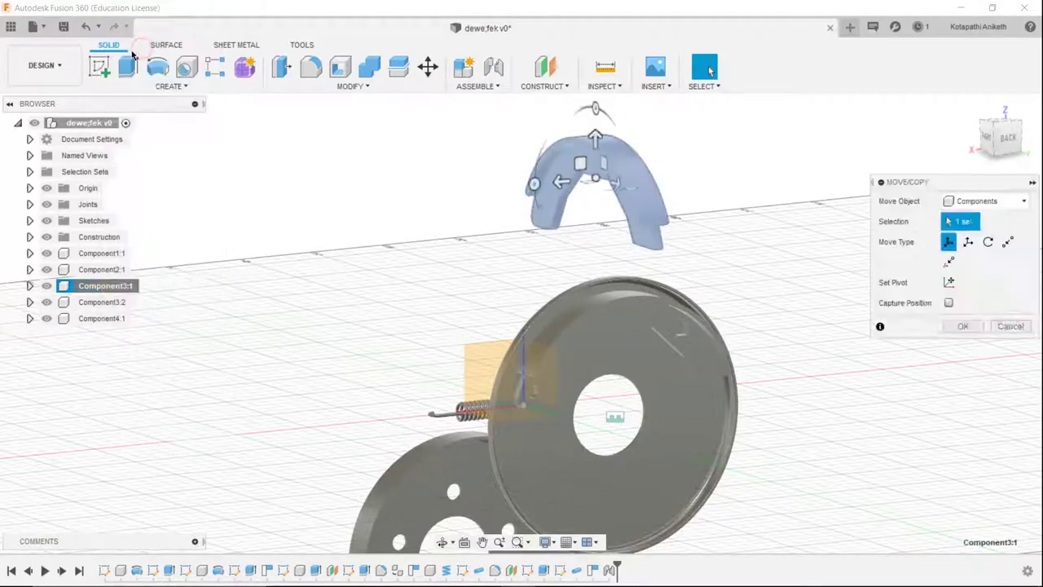
middle_click_drag(302, 204, 225, 420)
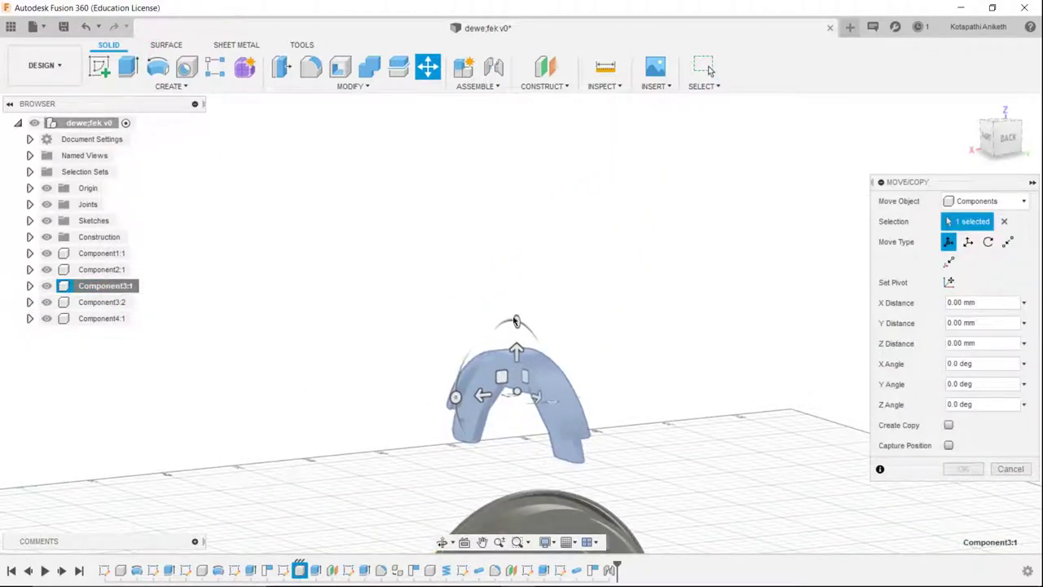
left_click(1008, 136)
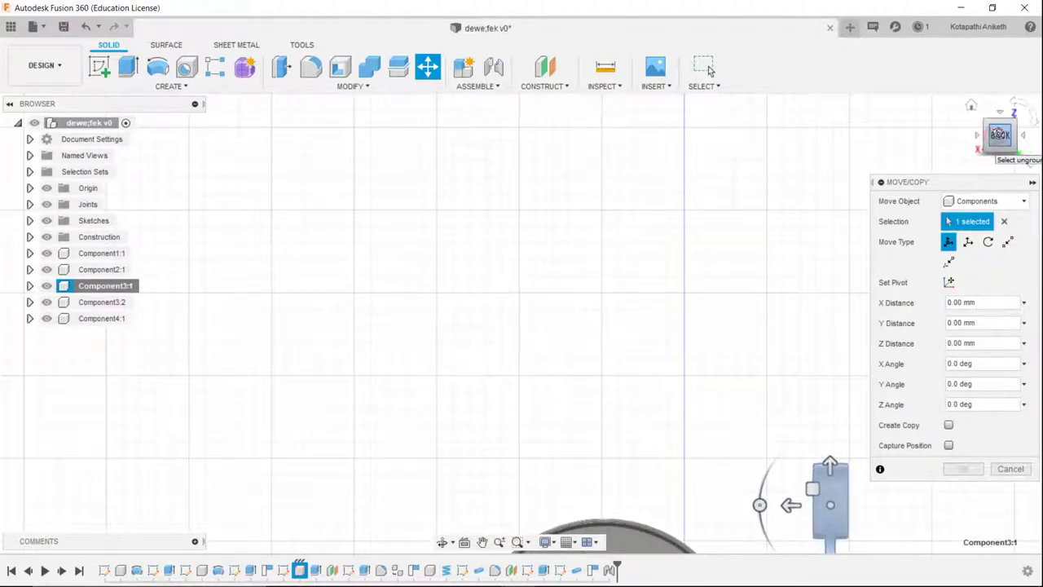
mouse_move(999, 138)
middle_mouse_down("shift")
mouse_move(563, 354)
mouse_move(803, 271)
middle_mouse_up("shift")
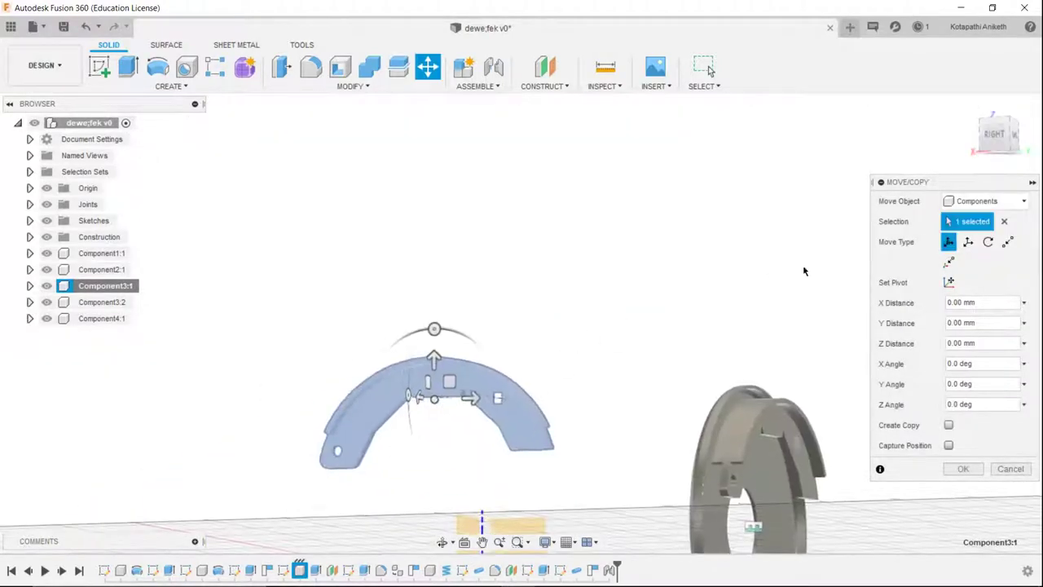
scroll(334, 444, "up", 5)
scroll(333, 445, "up", 1)
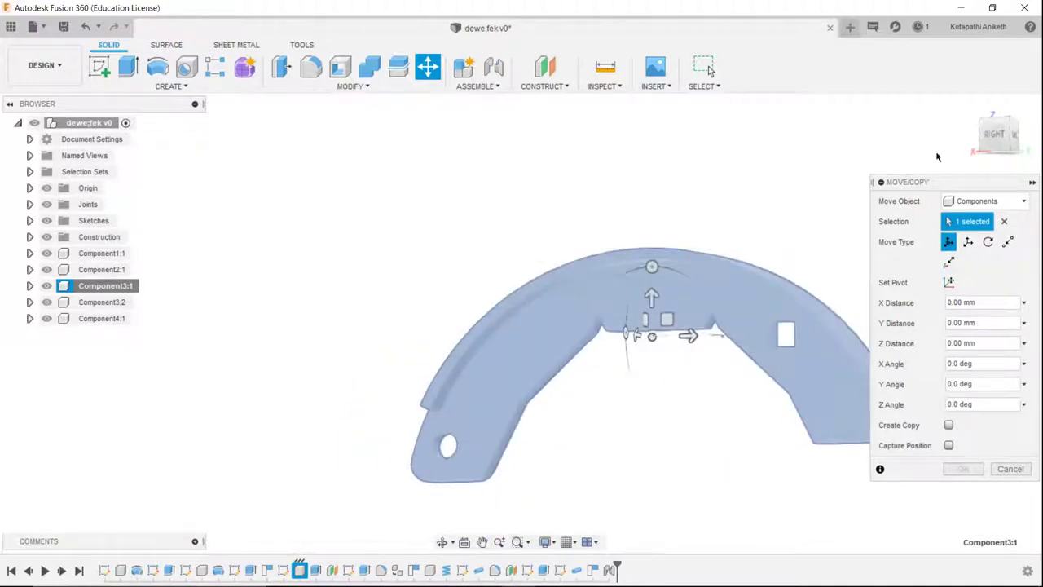
left_click(998, 143)
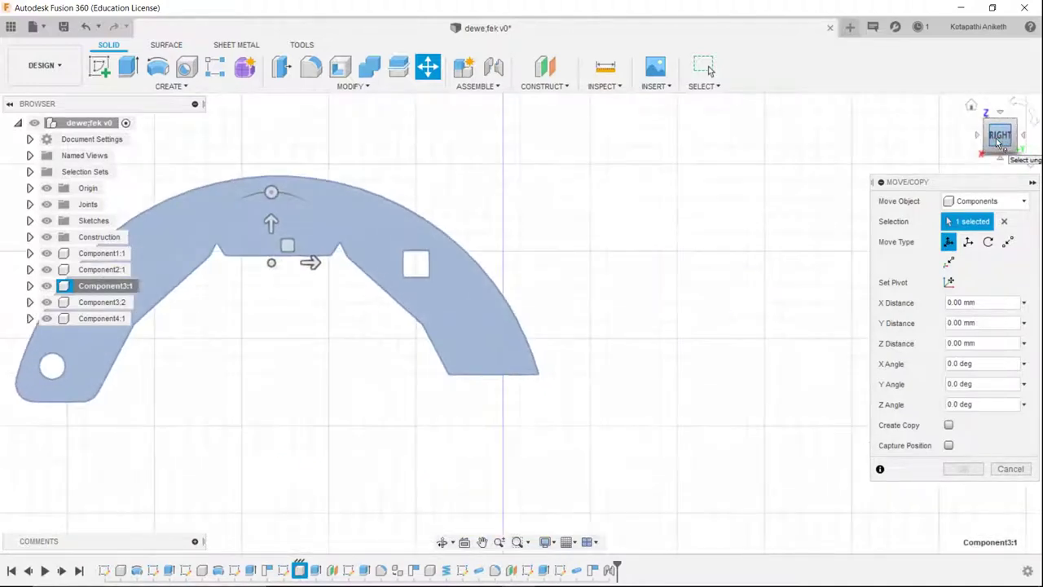
mouse_move(998, 153)
middle_mouse_down("shift")
mouse_move(452, 442)
mouse_move(442, 419)
middle_mouse_up("shift")
scroll(487, 332, "up", 2)
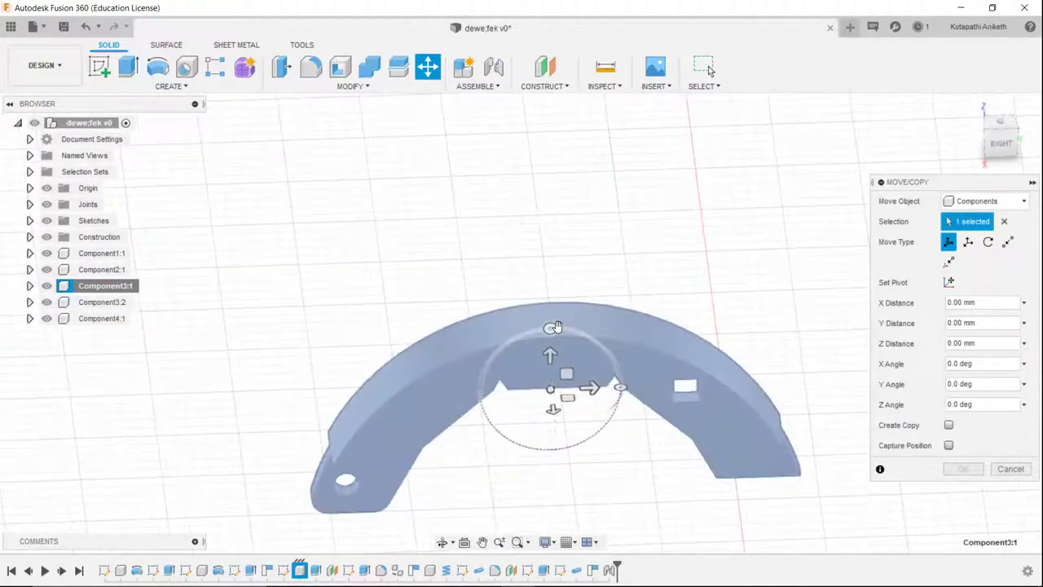
left_click_drag(554, 326, 554, 324)
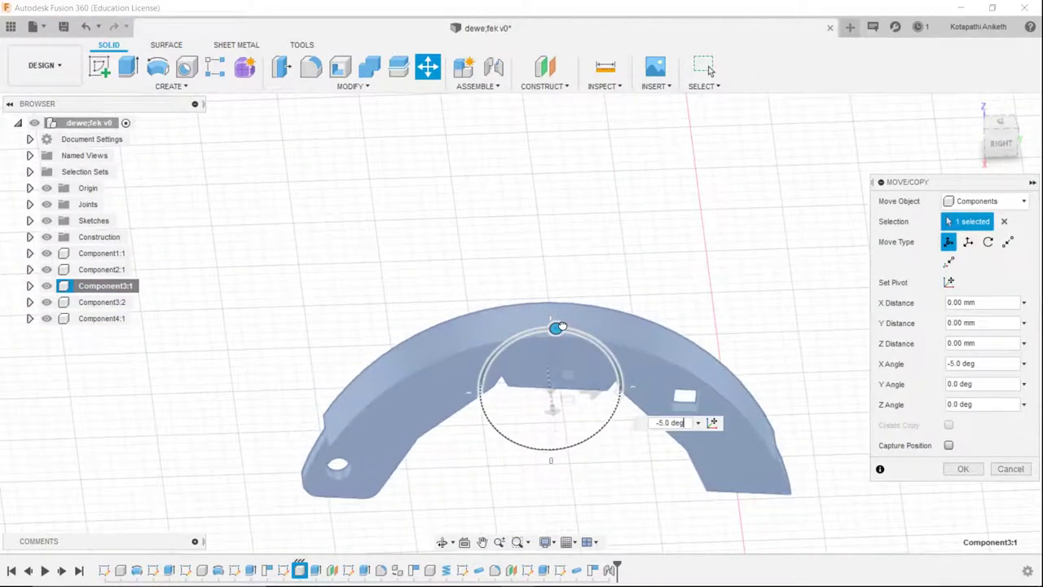
middle_click_drag(562, 330, 611, 370, "shift")
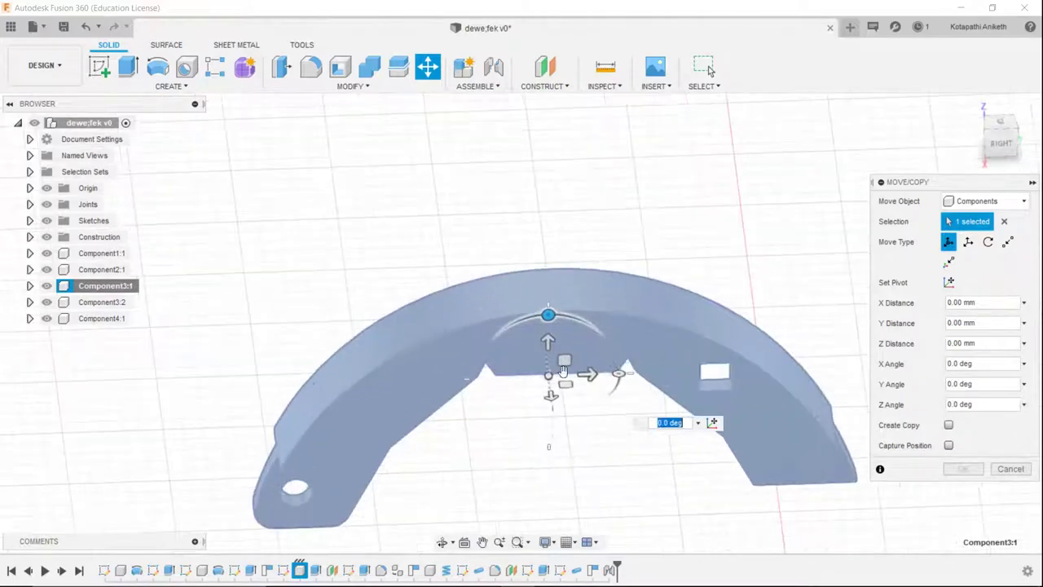
left_click_drag(547, 314, 340, 404)
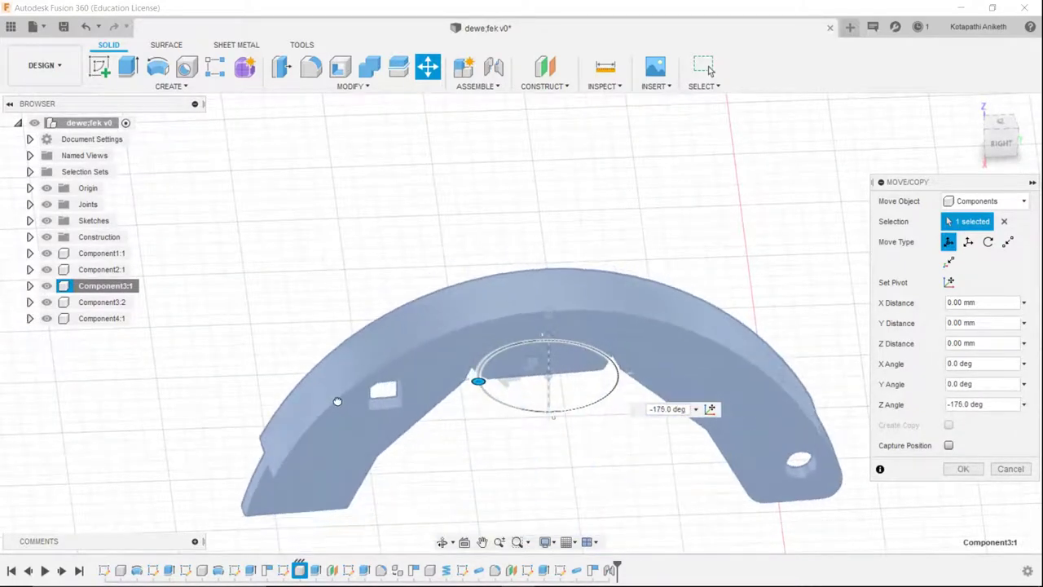
scroll(423, 476, "down", 3)
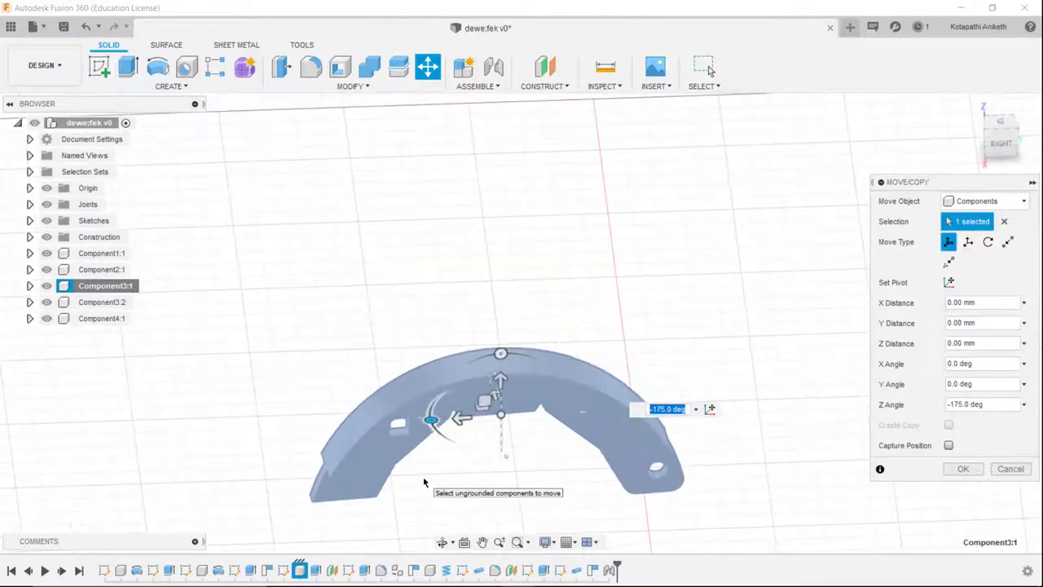
left_click(945, 468)
- Capture the shoe's moved position when starting a new joint
scroll(722, 356, "down", 2)
scroll(571, 244, "down", 2)
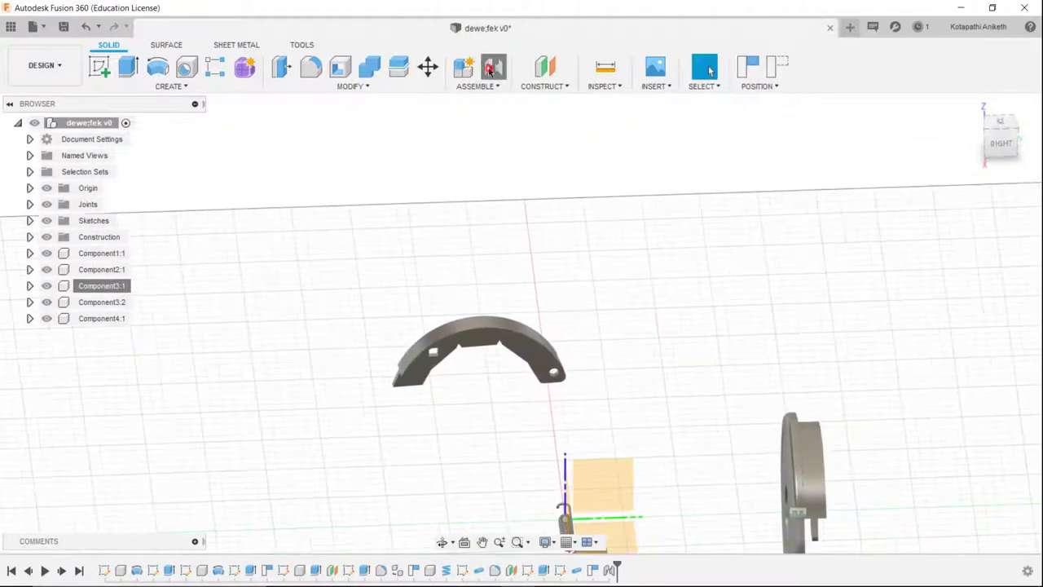
left_click(492, 68)
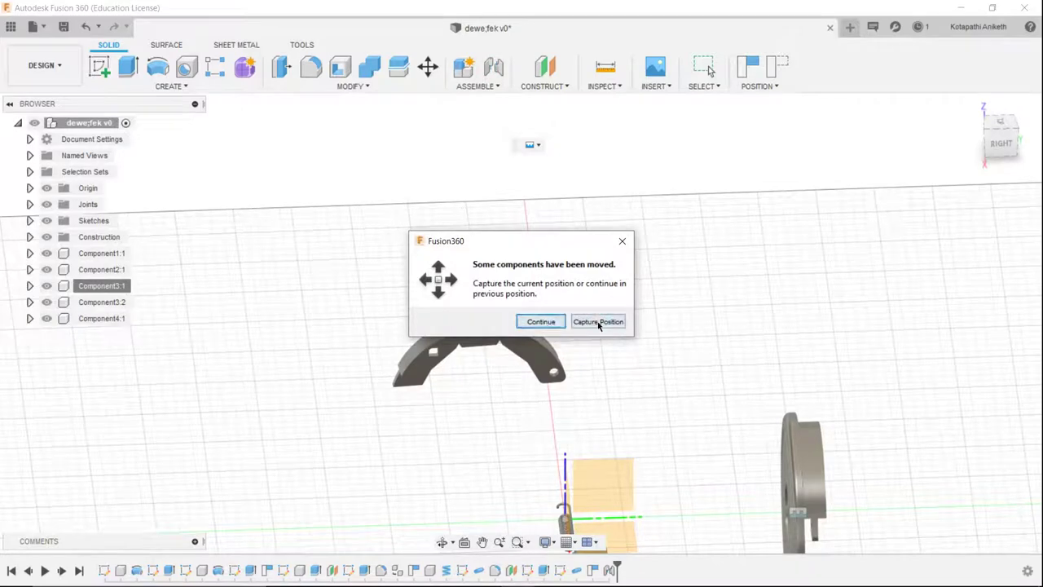
left_click(599, 322)
- Snap the shoe's joint point to the backing plate's centre-hole rim
scroll(495, 302, "up", 3)
left_click(475, 342)
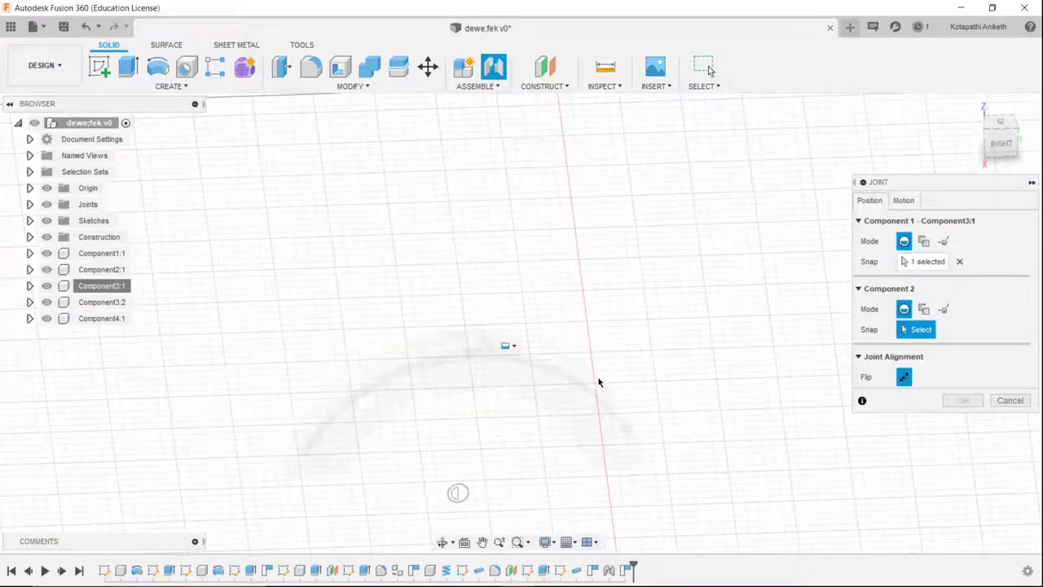
scroll(599, 381, "down", 3)
scroll(372, 285, "down", 2)
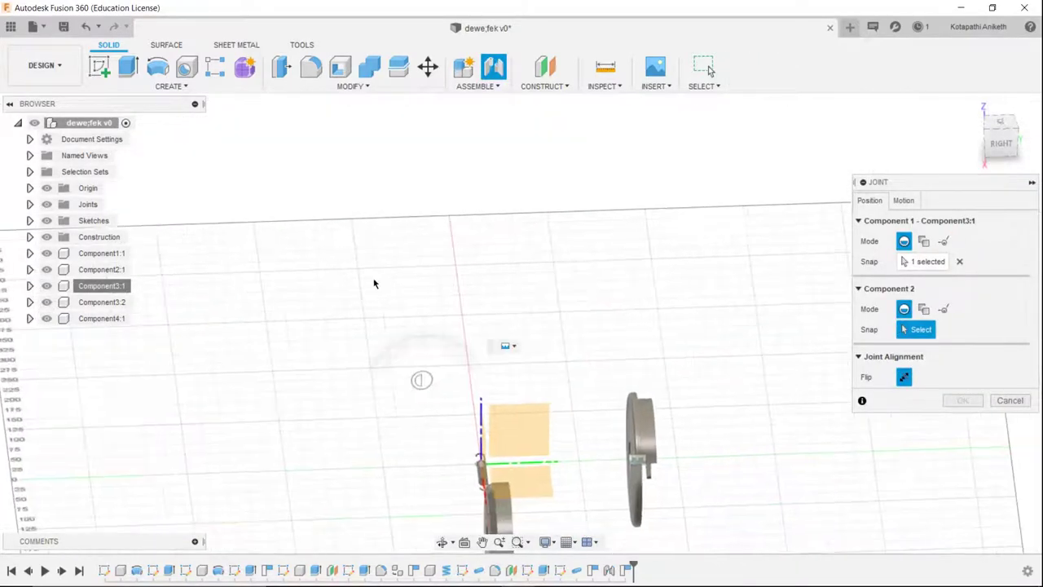
left_click(990, 145)
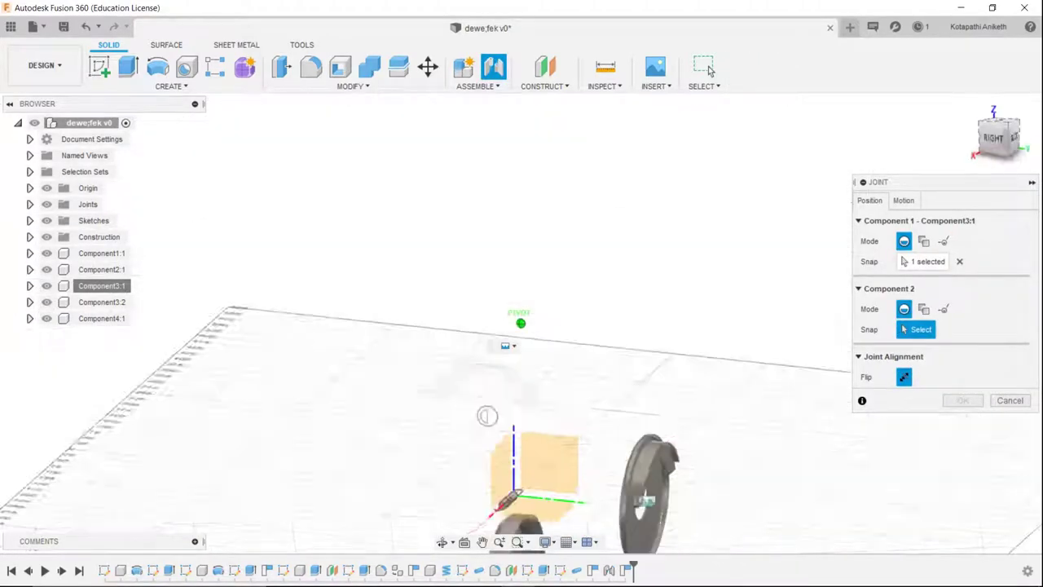
left_click(1013, 145)
scroll(556, 417, "up", 3)
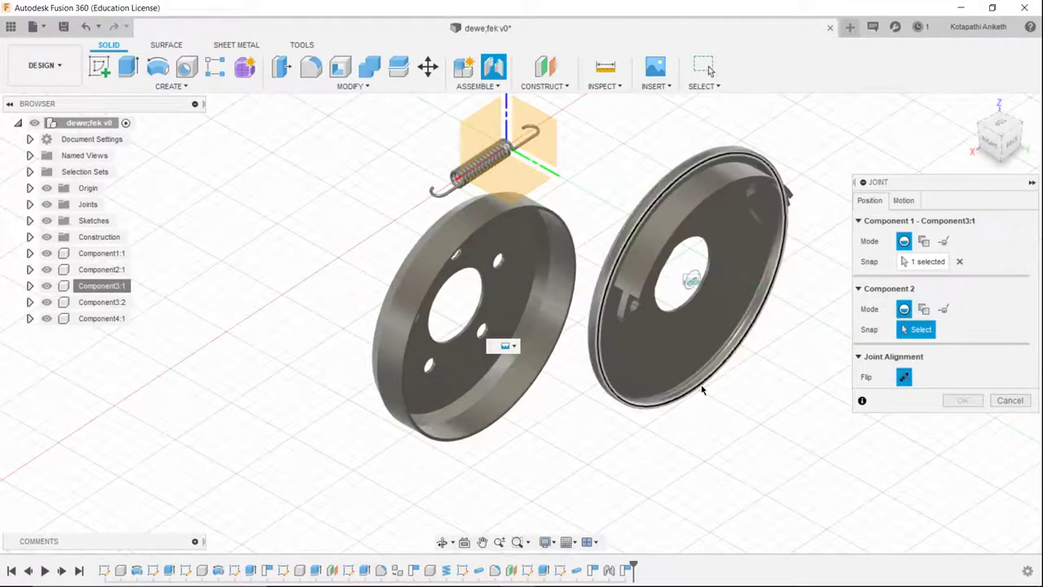
scroll(703, 390, "up", 3)
scroll(697, 387, "up", 2)
left_click(691, 382)
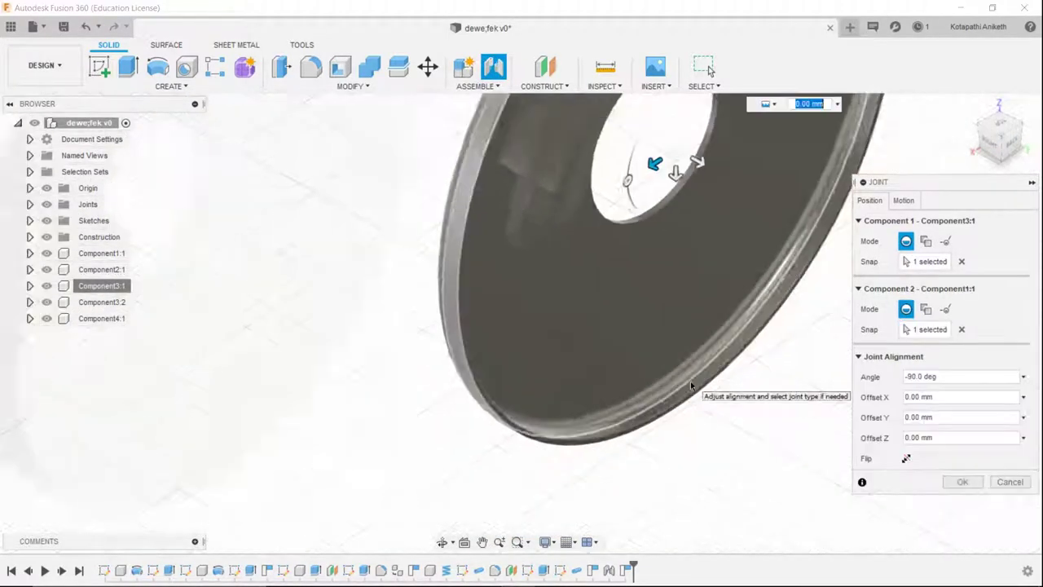
left_click(906, 459)
left_click(908, 461)
mouse_move(1000, 130)
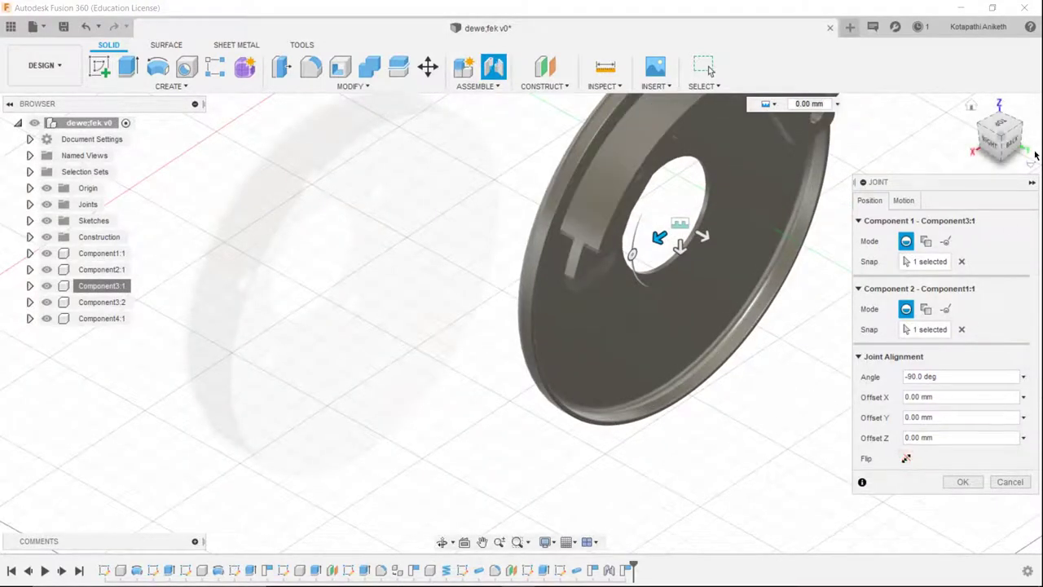
left_click_drag(1007, 149, 1002, 134)
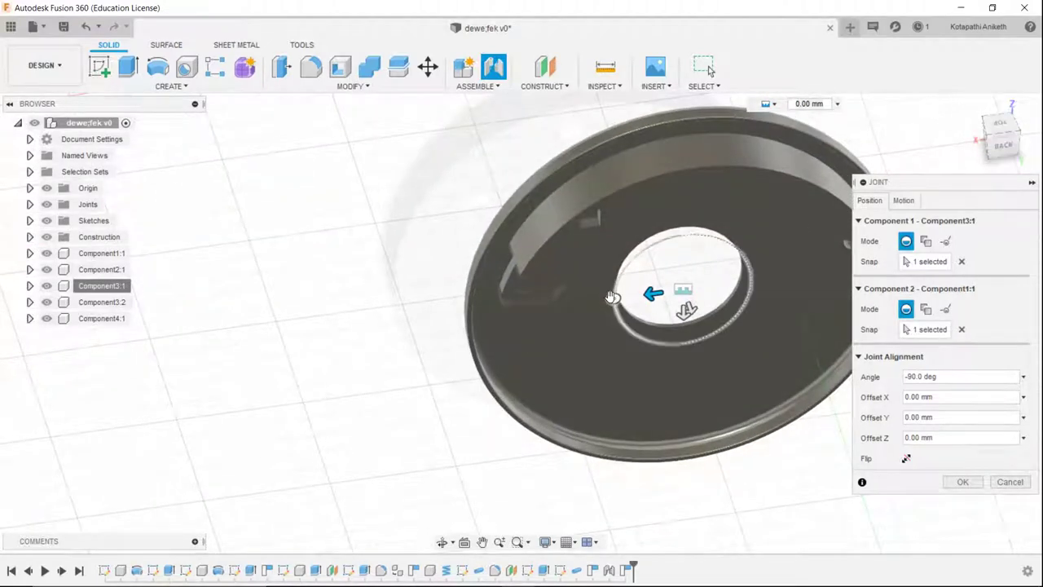
- Adjust the joint angle through 80 and 85 to 90 deg and confirm
type("80")
key("Return")
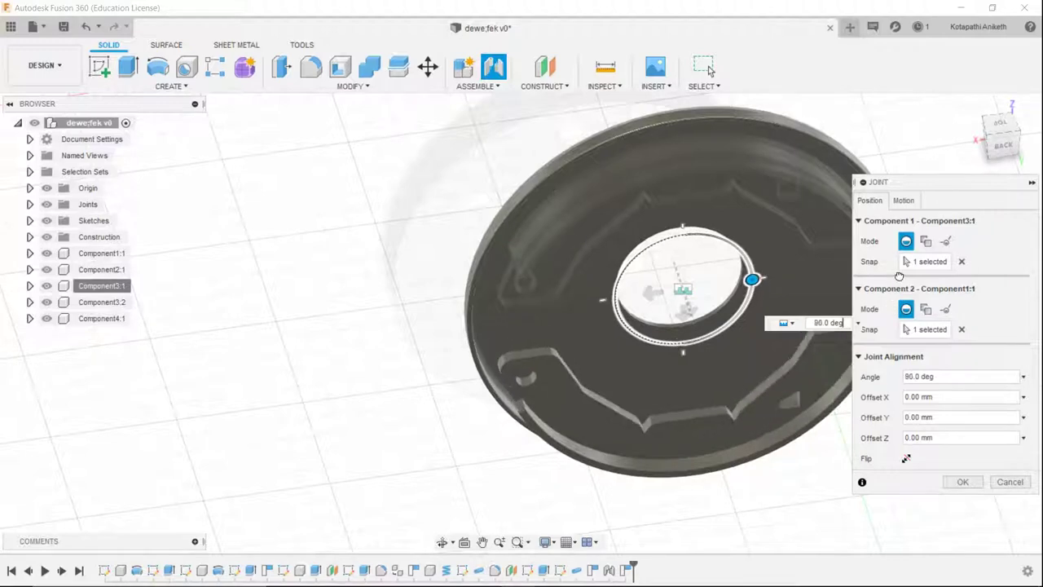
type("85")
key("Return")
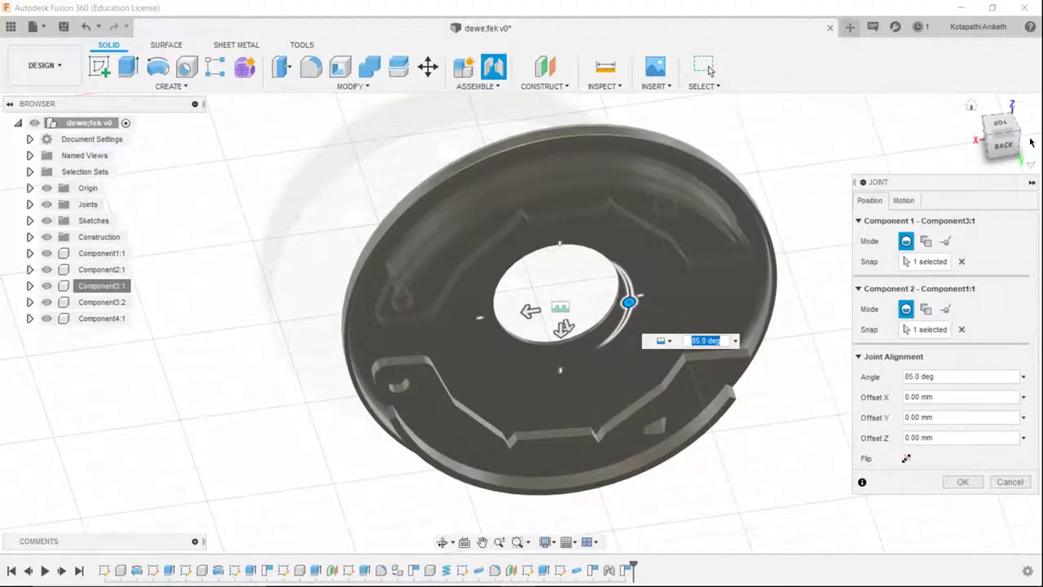
left_click(998, 150)
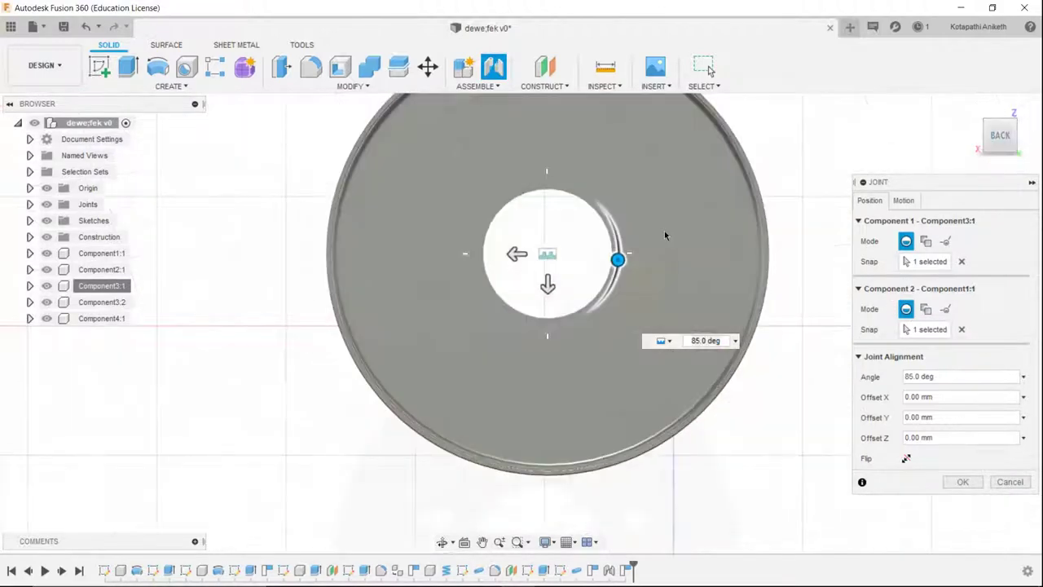
left_click_drag(617, 260, 618, 254)
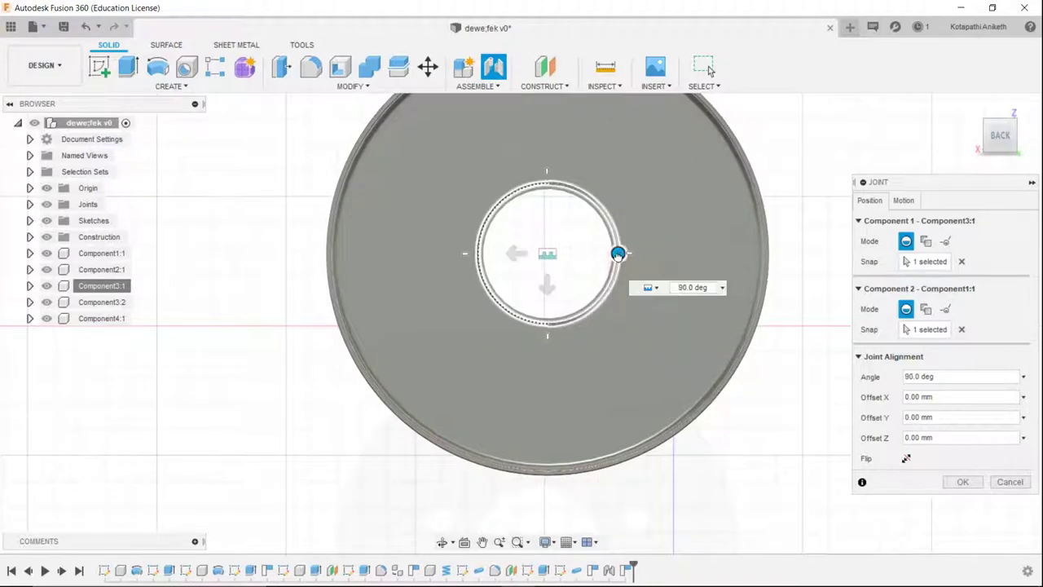
left_click(1008, 143)
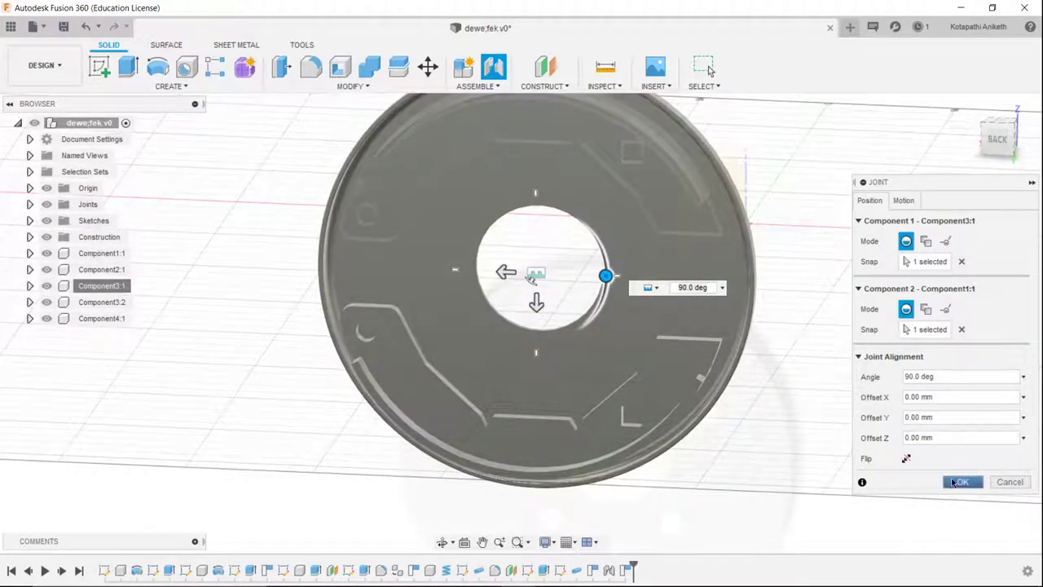
left_click(953, 481)
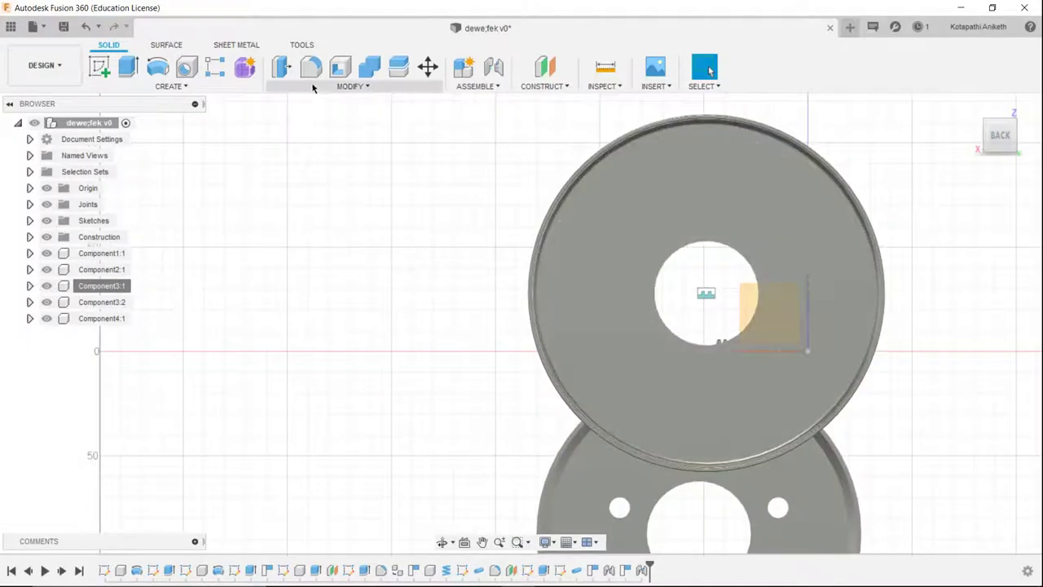
- Drag a red appearance from the Appearance panel onto both brake shoes, then close the panel
left_click(312, 88)
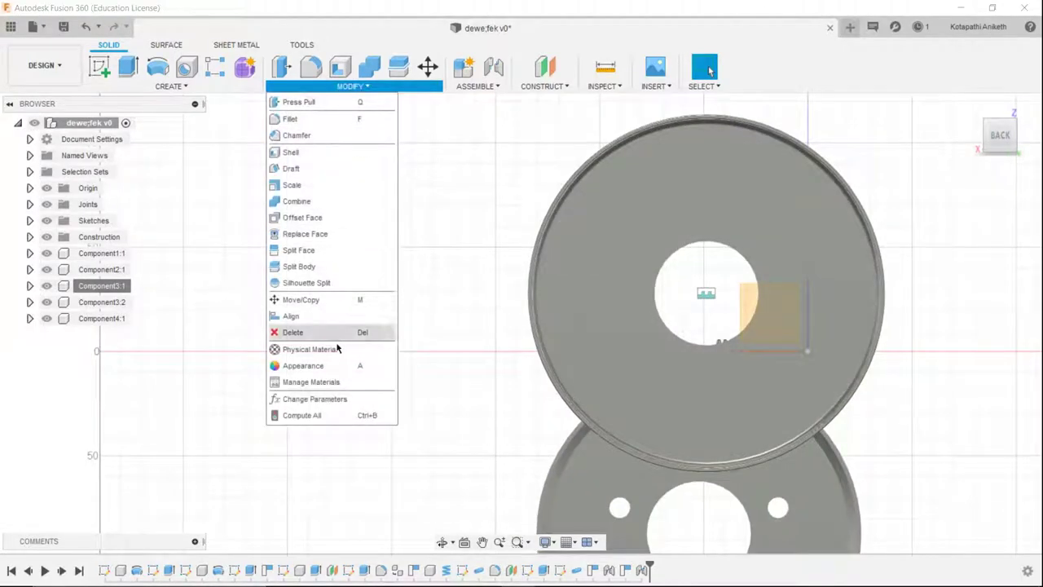
key("a")
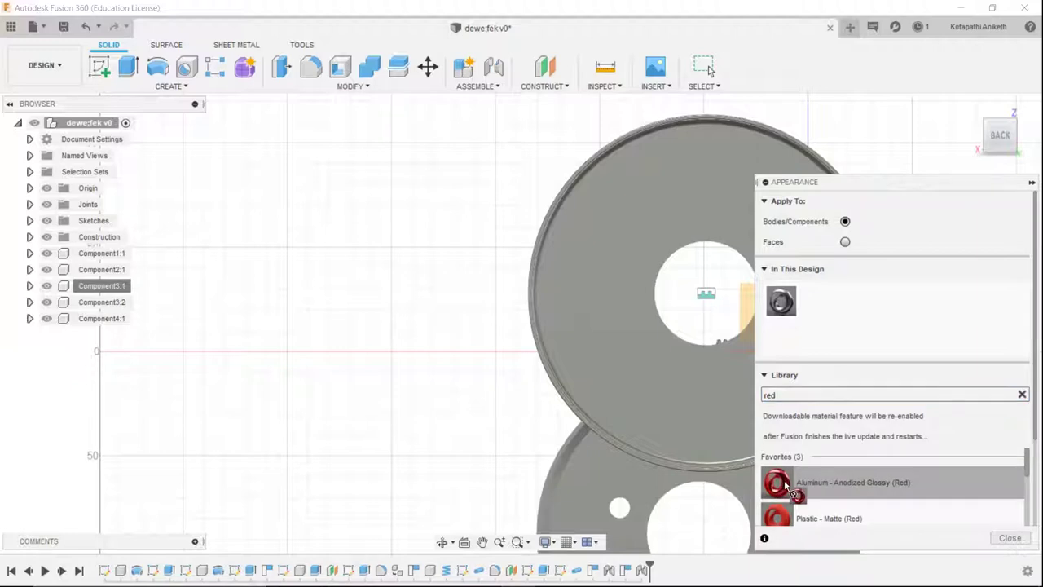
left_click(984, 120)
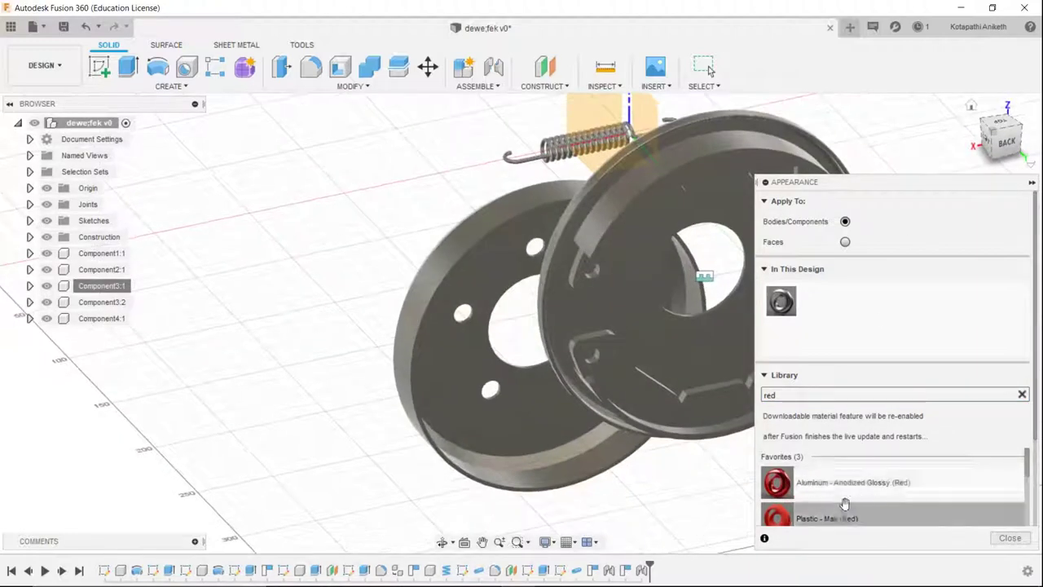
left_click_drag(845, 503, 598, 374)
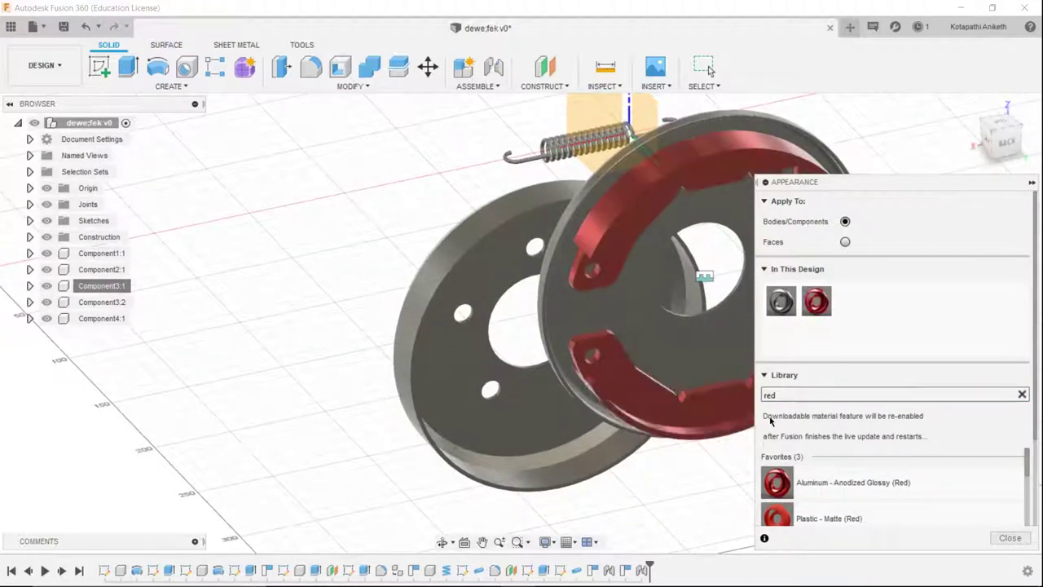
scroll(300, 463, "down", 3)
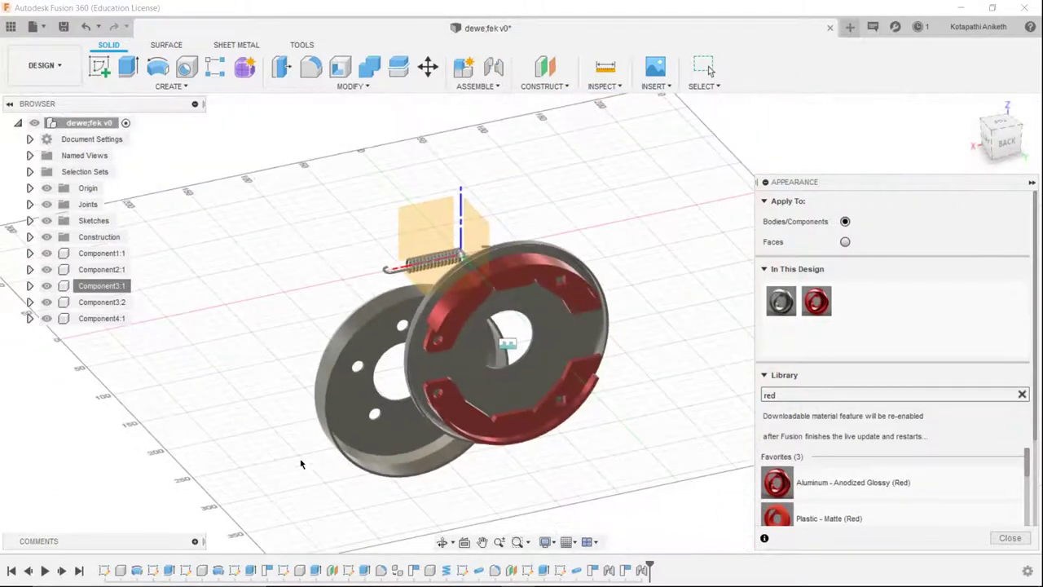
left_click(1009, 542)
scroll(602, 405, "up", 5)
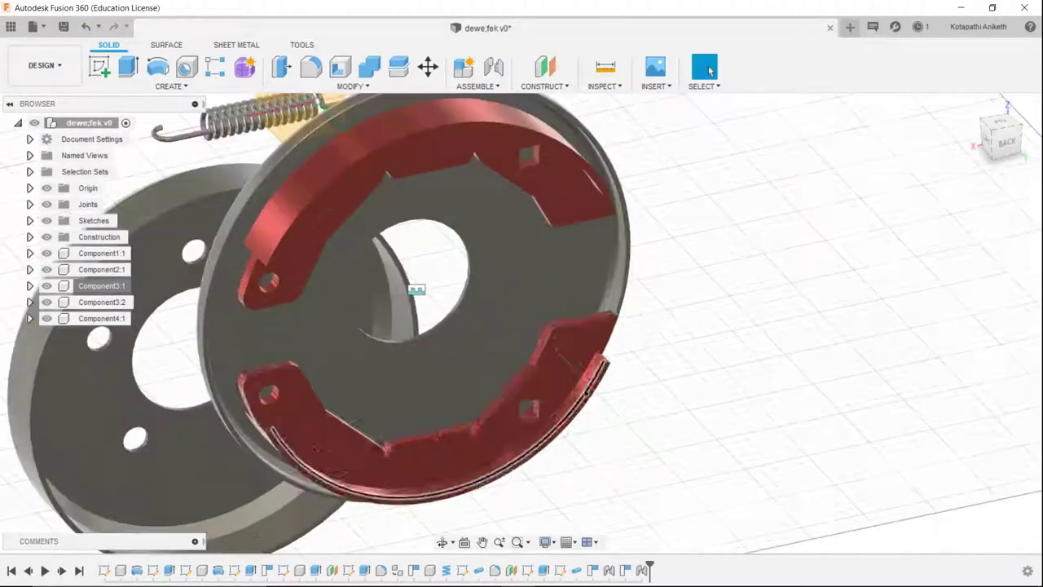
- Sketch on the backing plate face, drawing a horizontal line from the rim to the centre
right_click(428, 378)
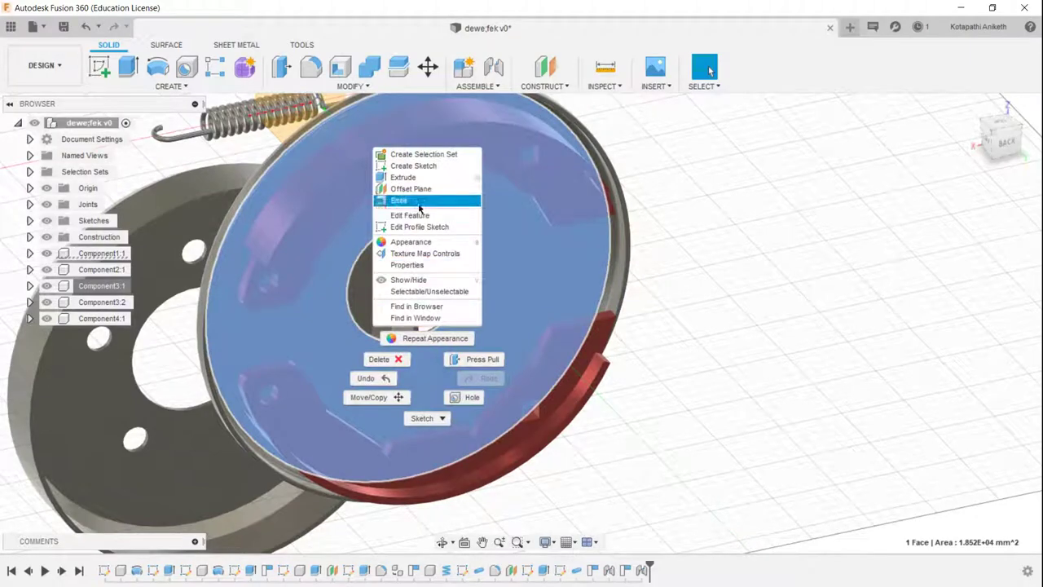
left_click(423, 166)
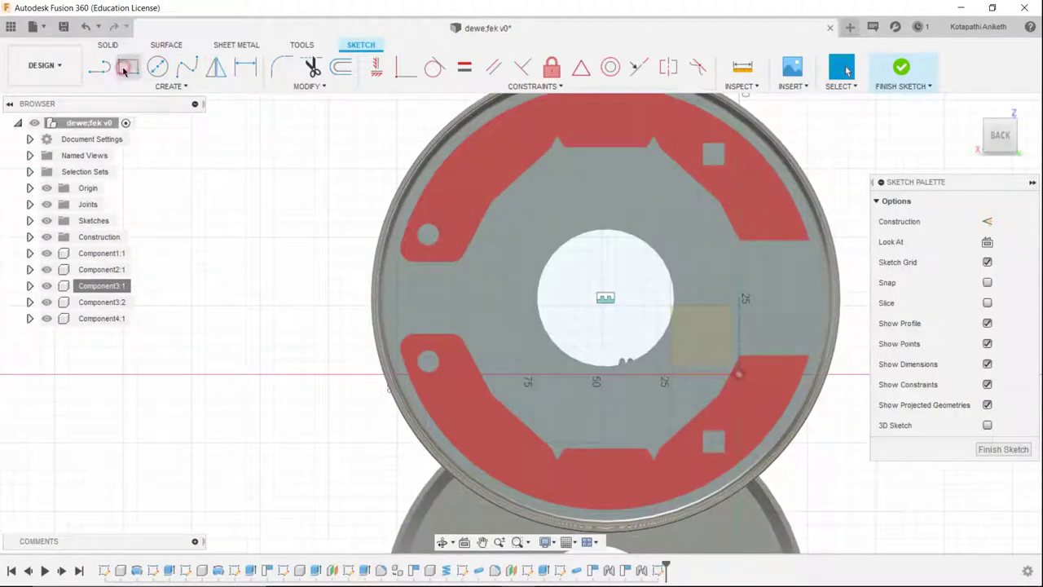
left_click(126, 67)
left_click(985, 243)
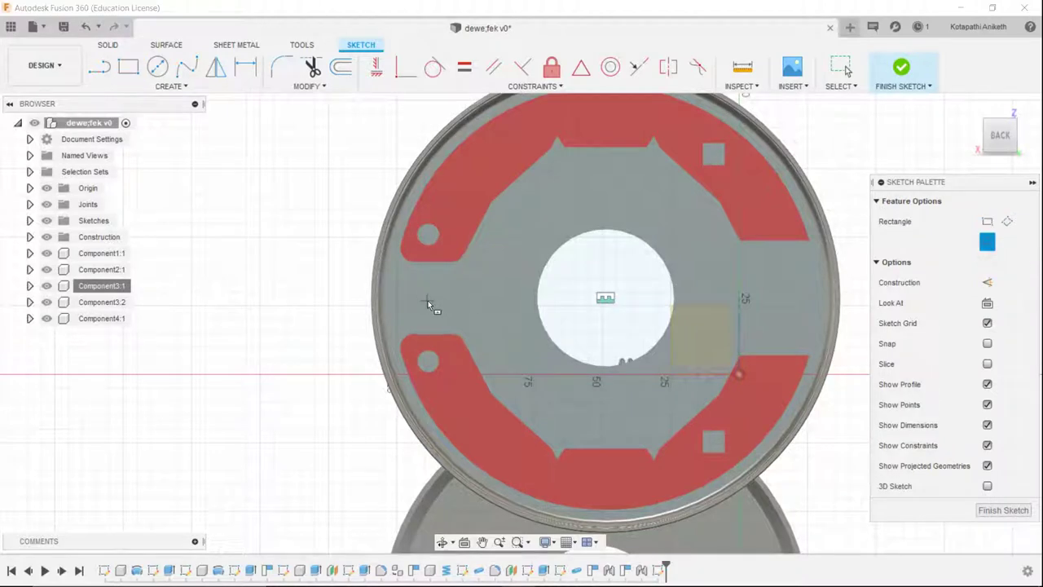
key("l")
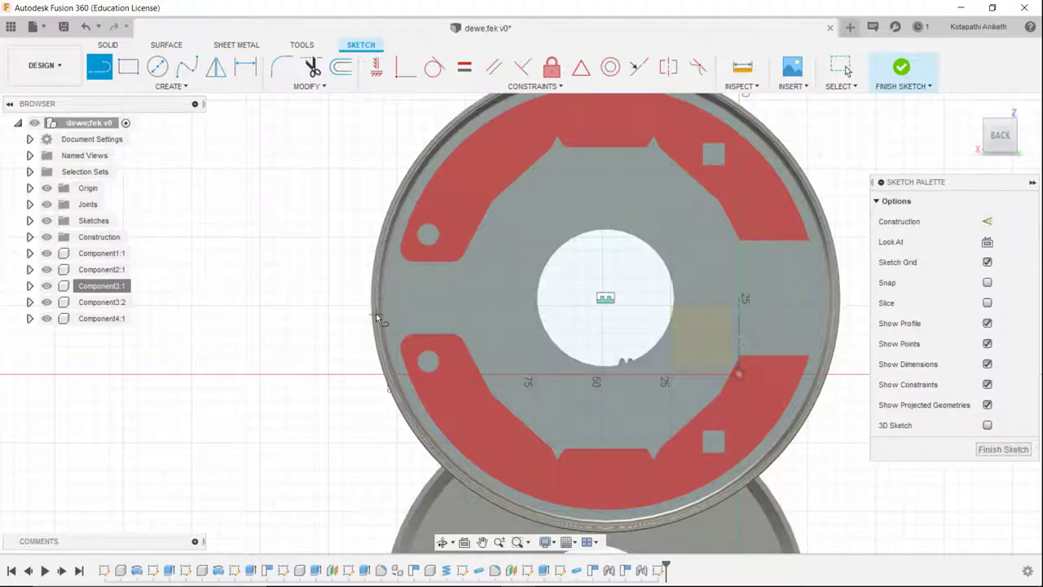
left_click(29, 220)
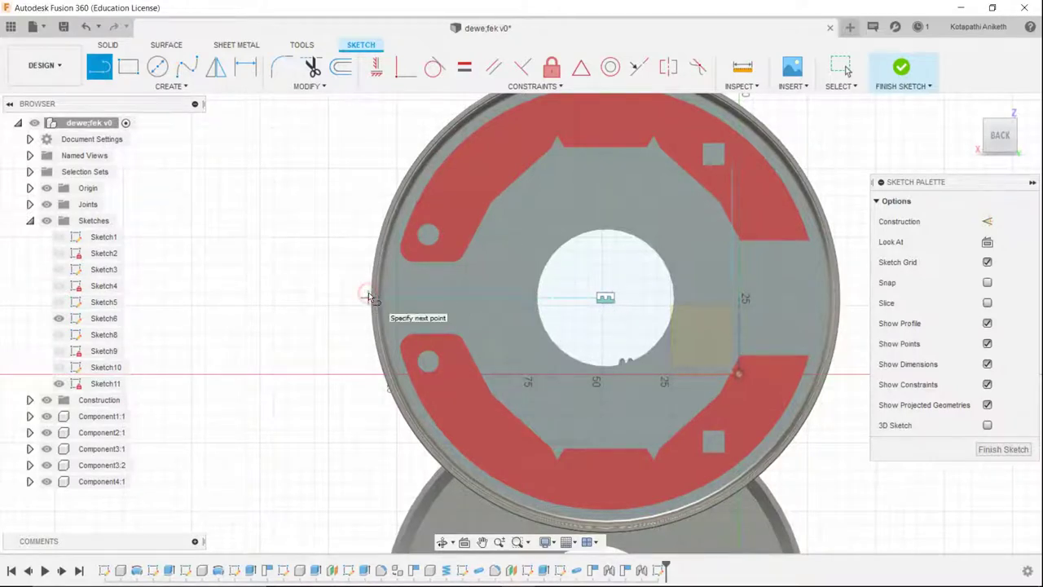
scroll(369, 298, "up", 2)
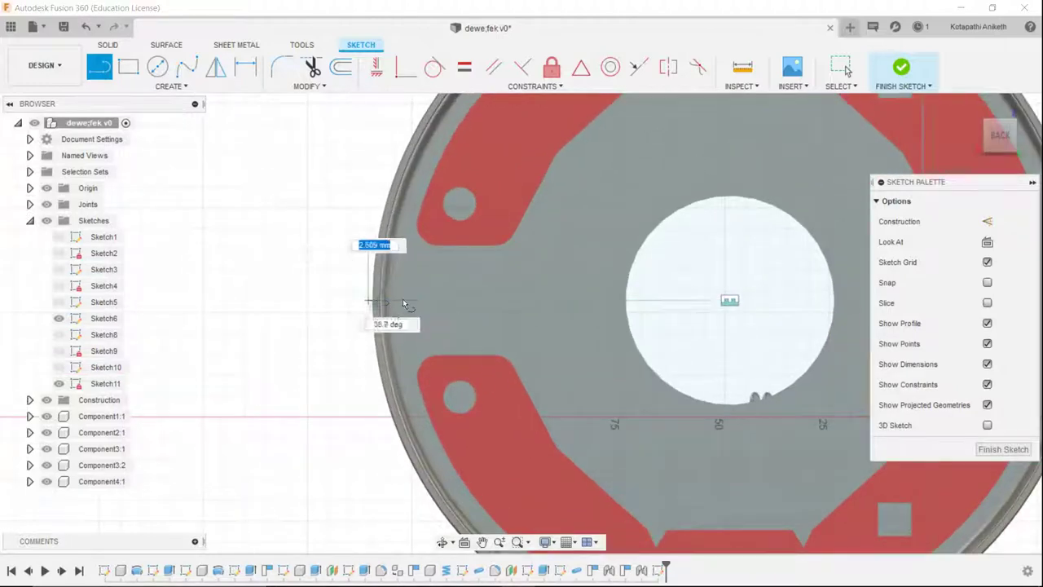
left_click(717, 300)
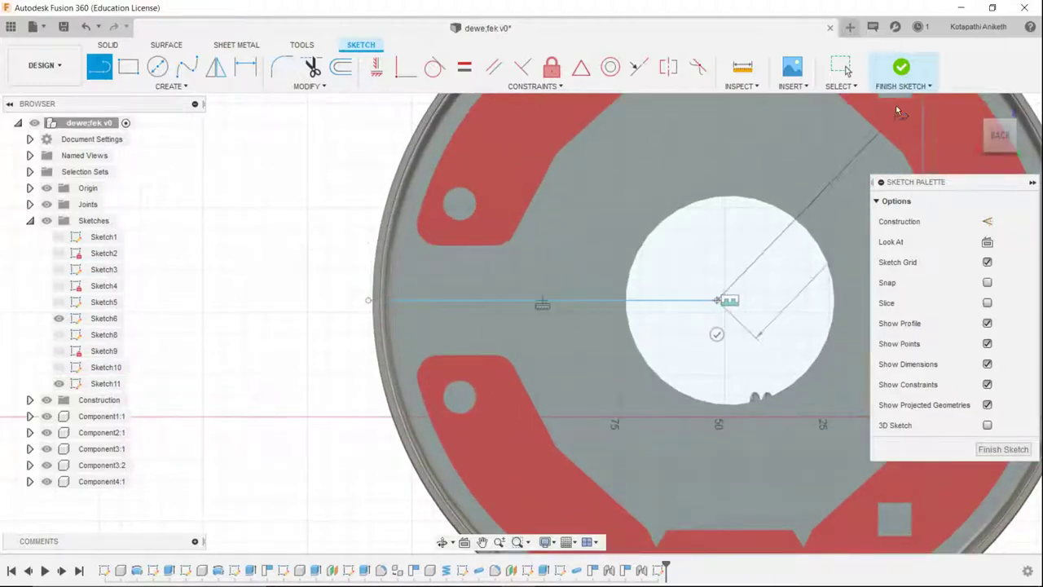
right_click(269, 218)
left_click(324, 218)
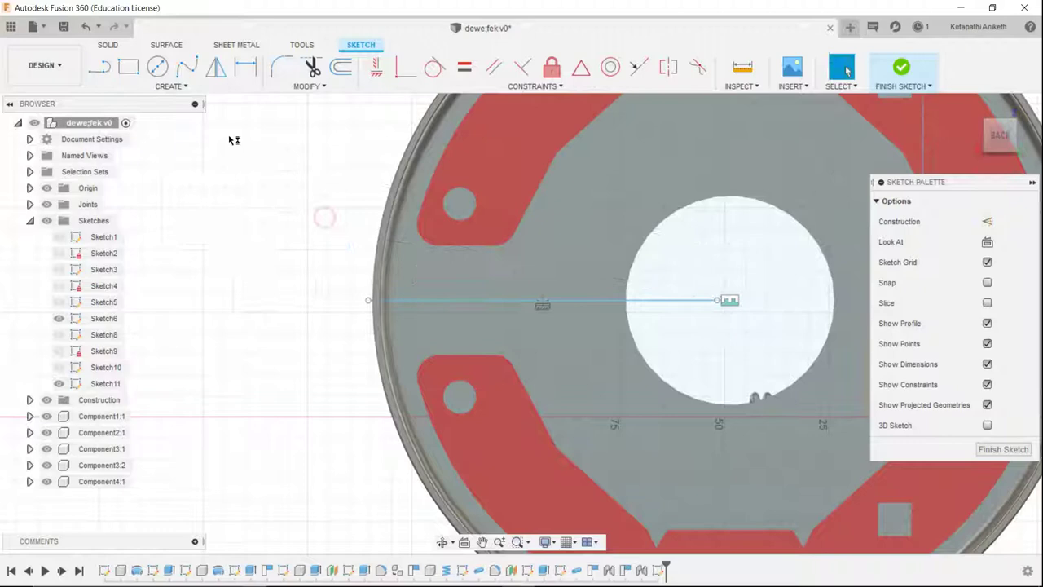
- Draw a centre rectangle on the horizontal line spanning both shoe ends
left_click(136, 66)
left_click(981, 244)
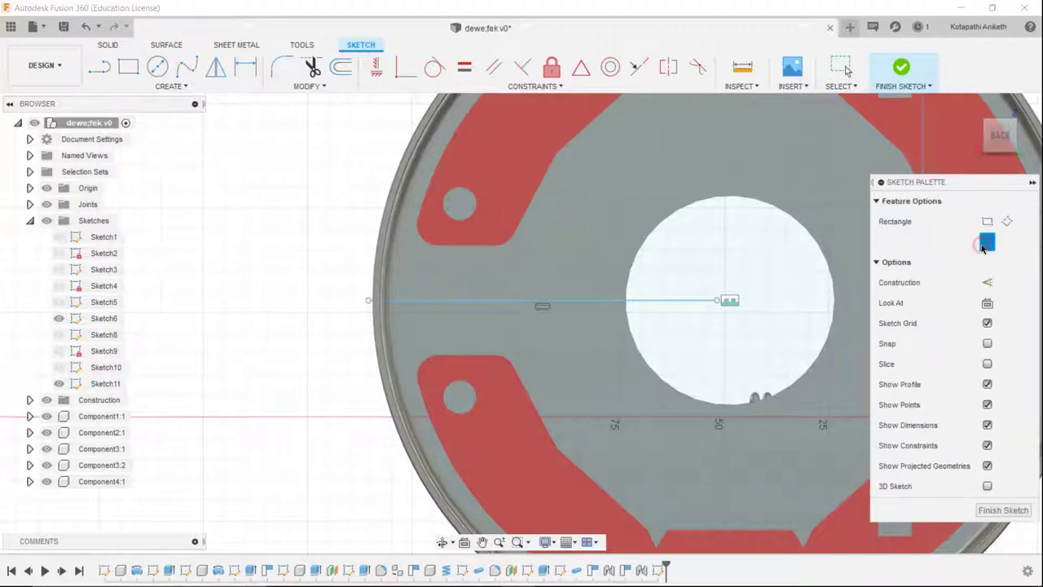
left_click(454, 302)
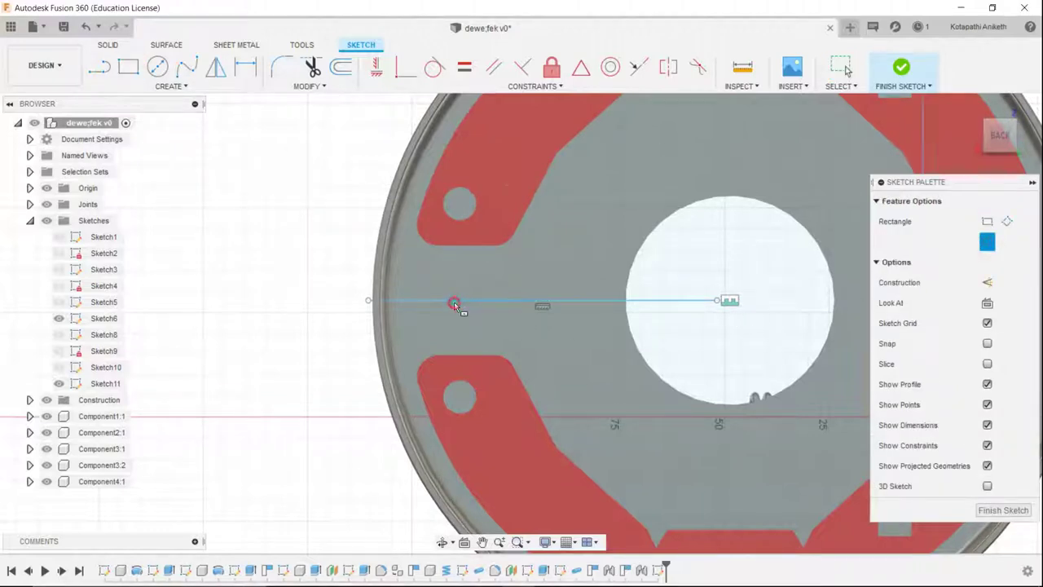
left_click(502, 413)
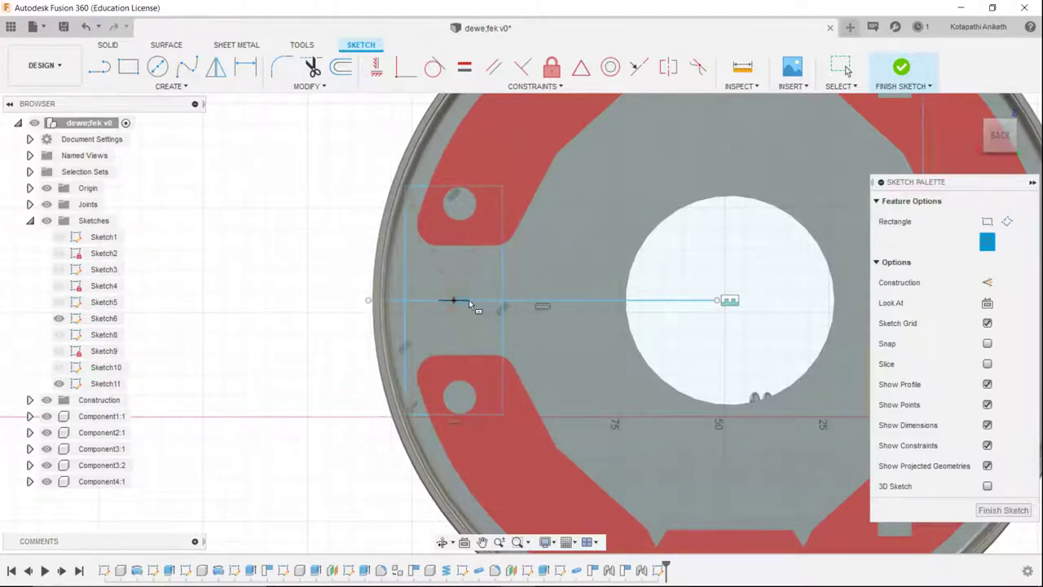
key("Escape")
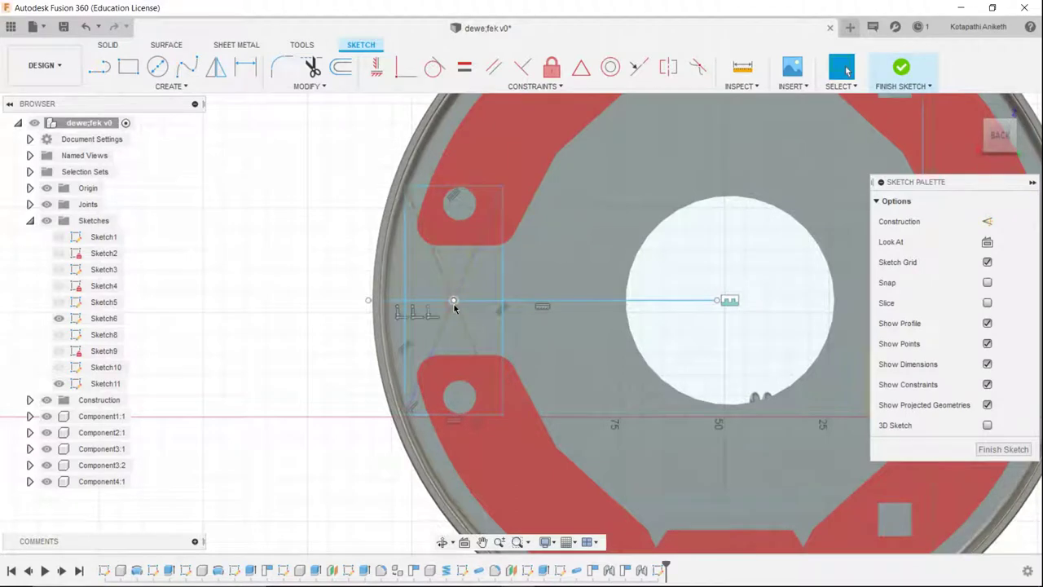
left_click_drag(454, 306, 462, 306)
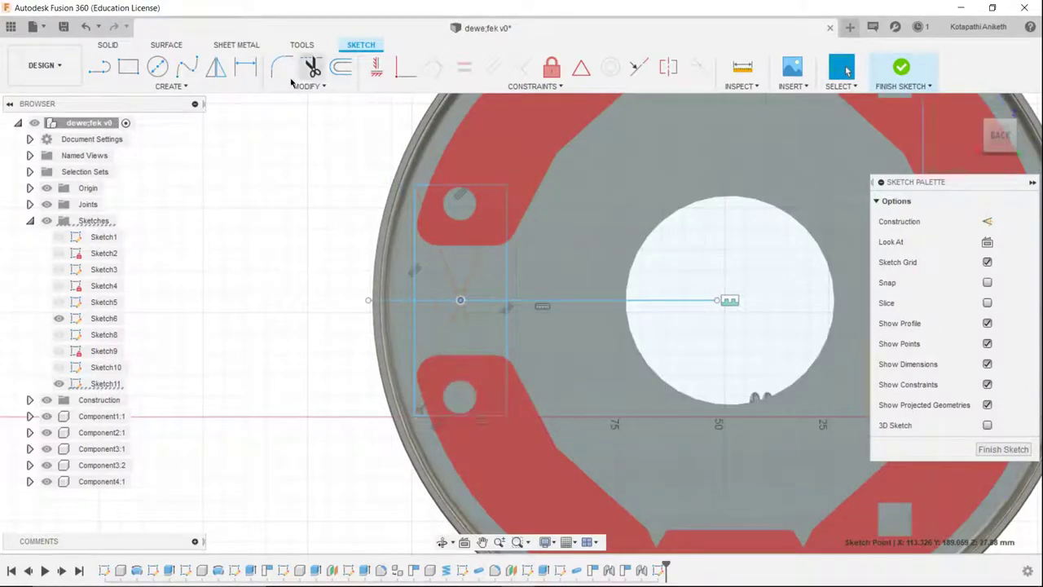
- Dimension the rectangle's height, change it from 56 to 57 mm, and finish the sketch
left_click(245, 67)
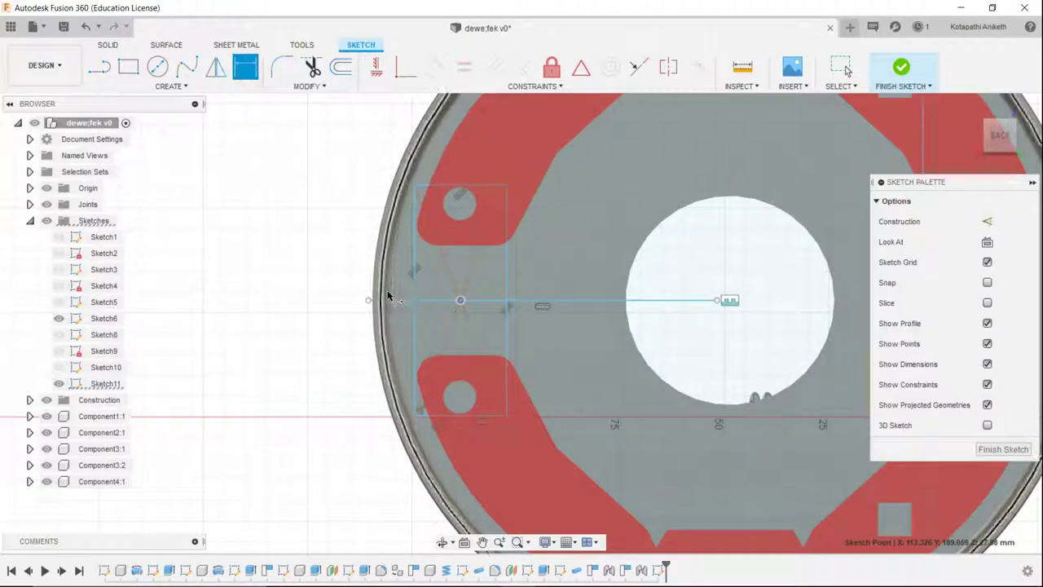
left_click(505, 318)
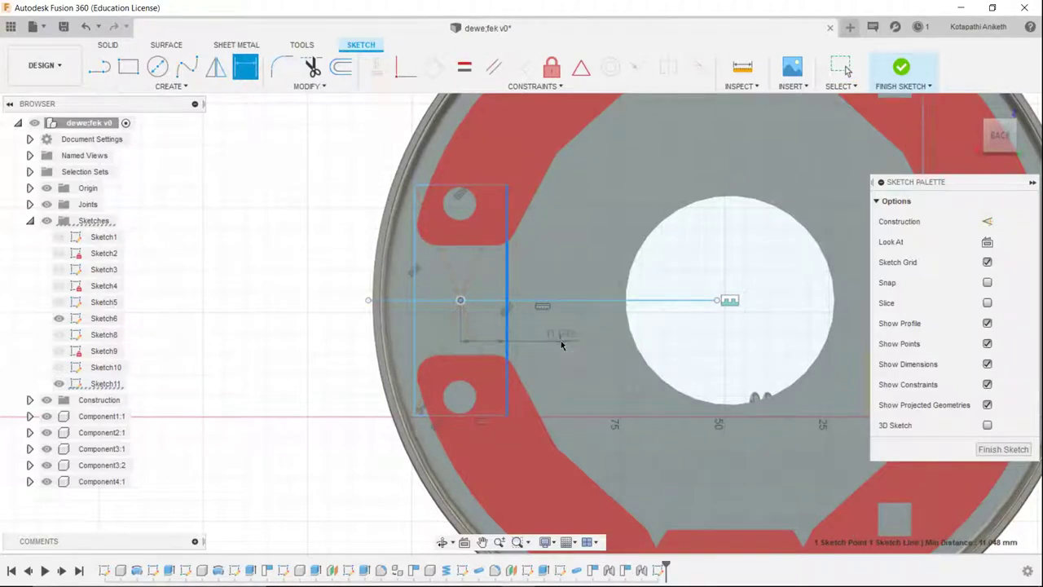
key("Escape")
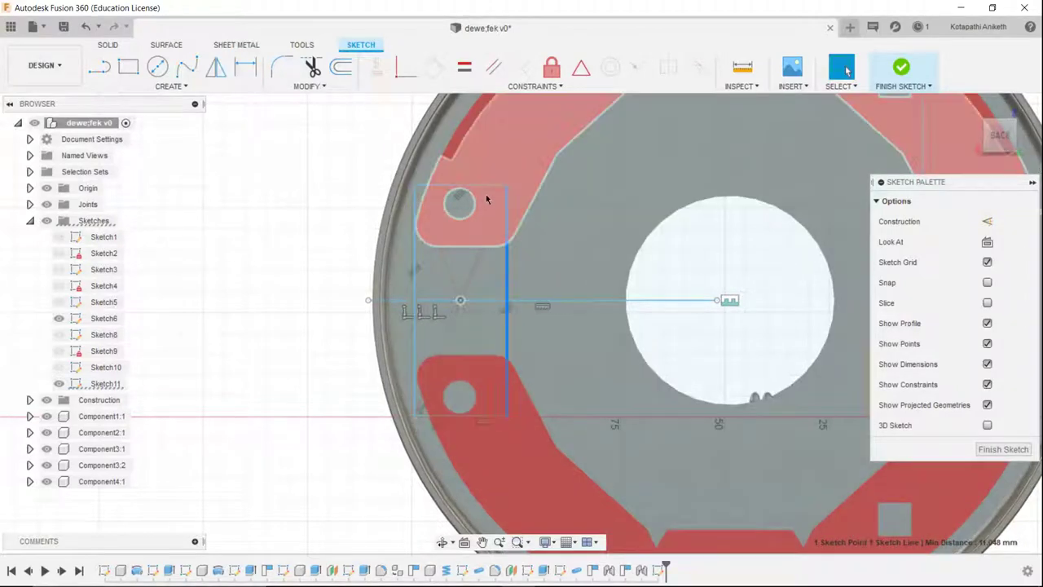
left_click(245, 67)
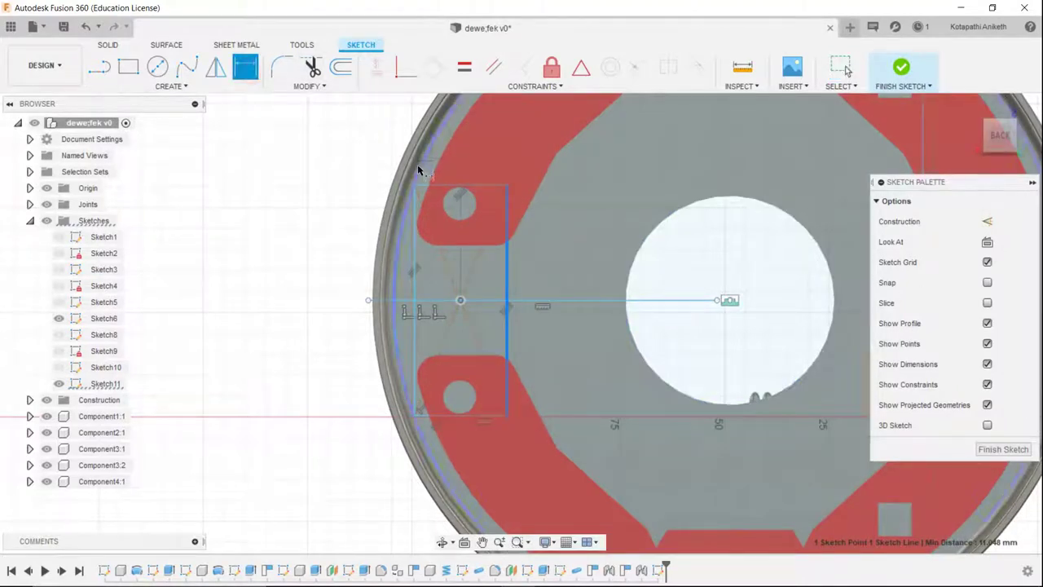
key("Escape")
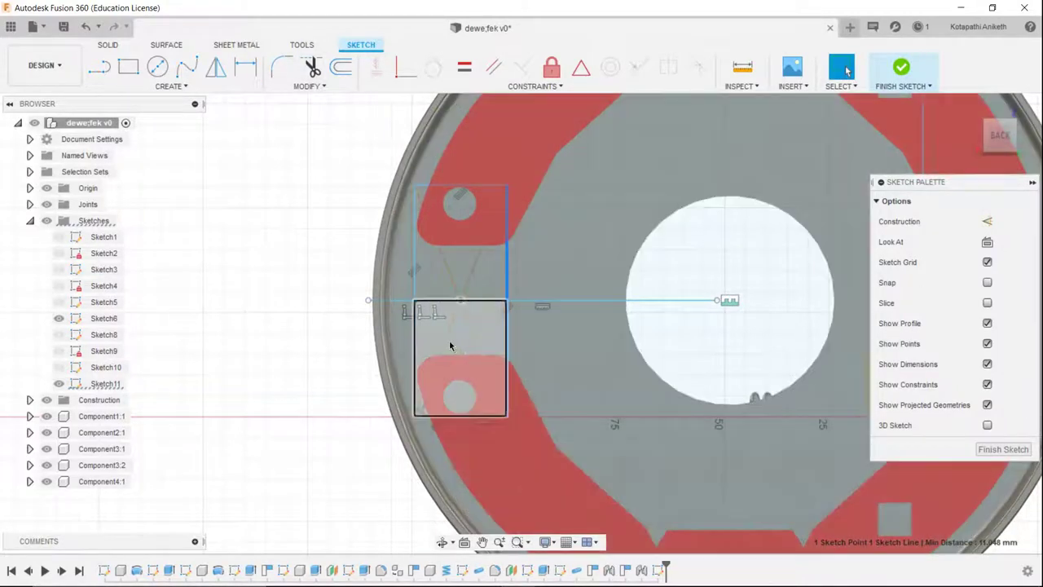
key("d")
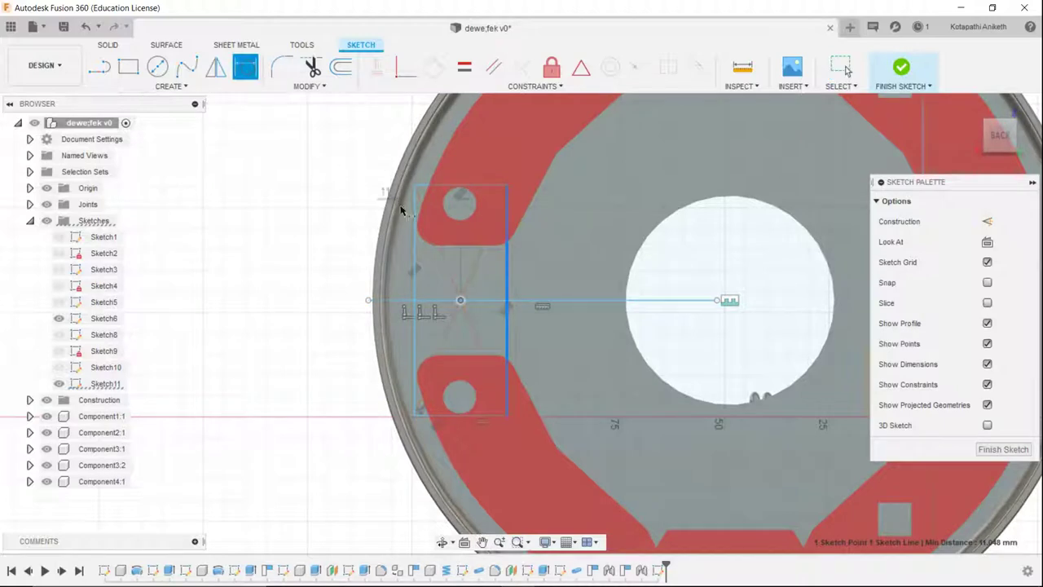
left_click(414, 241)
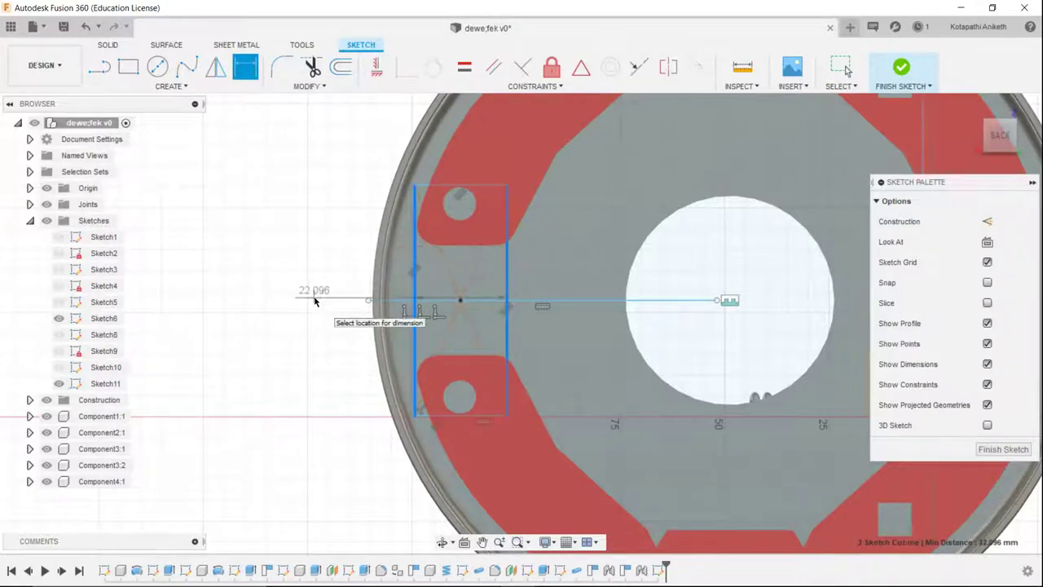
key("Escape")
left_click(251, 77)
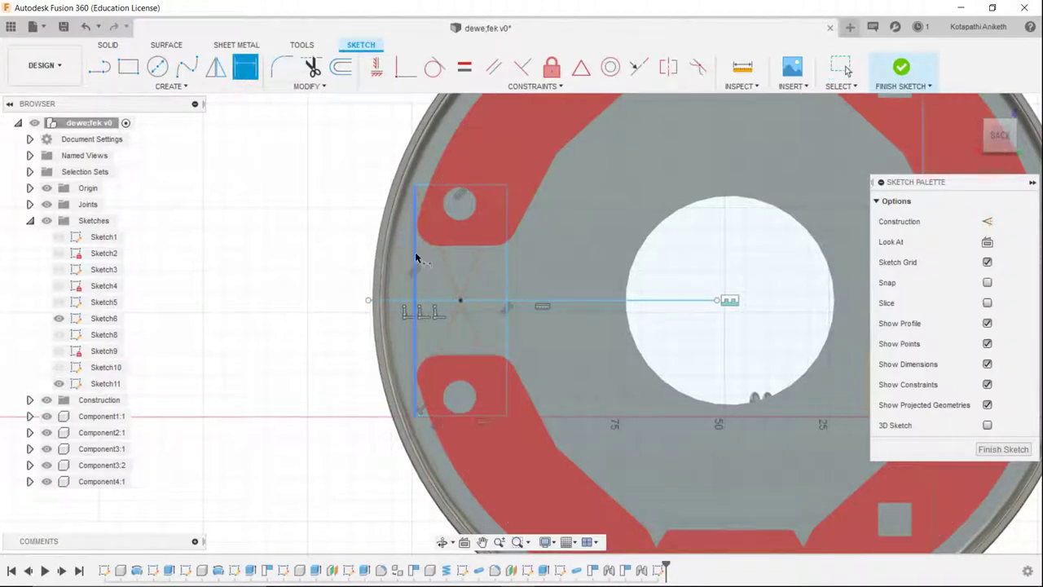
left_click(415, 255)
left_click(325, 318)
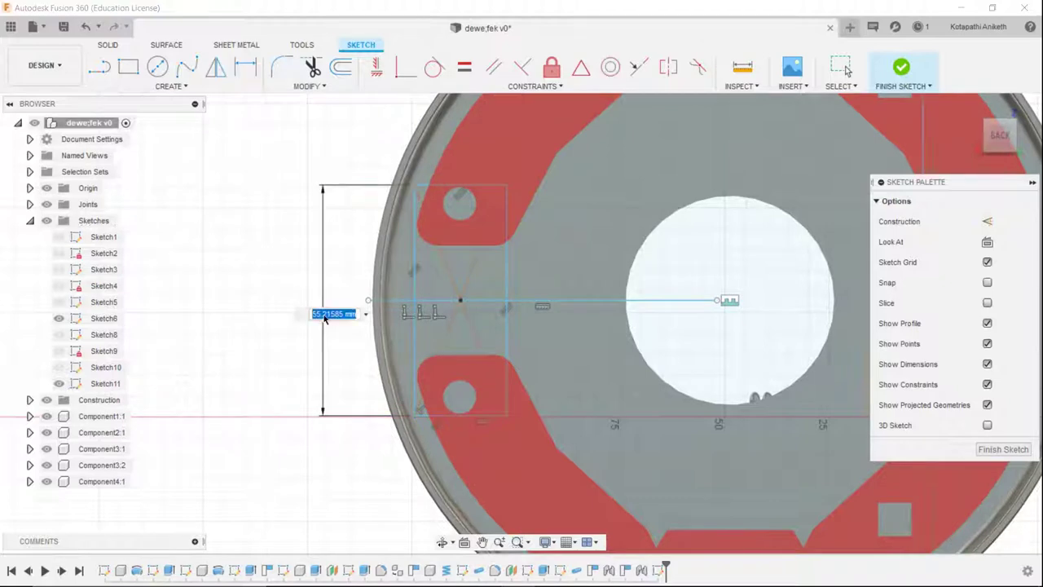
type("56")
key("Return")
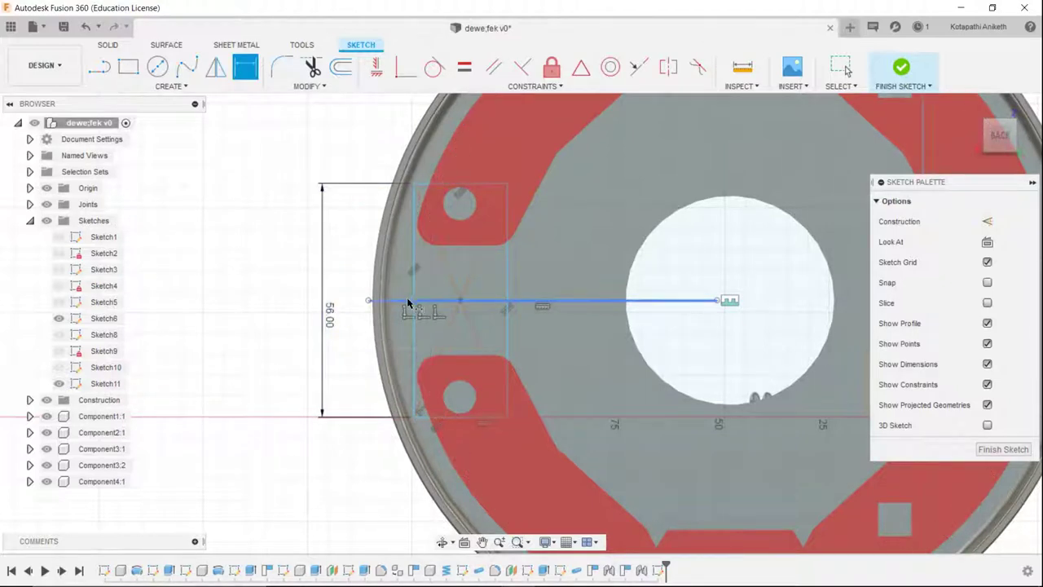
double_click(327, 312)
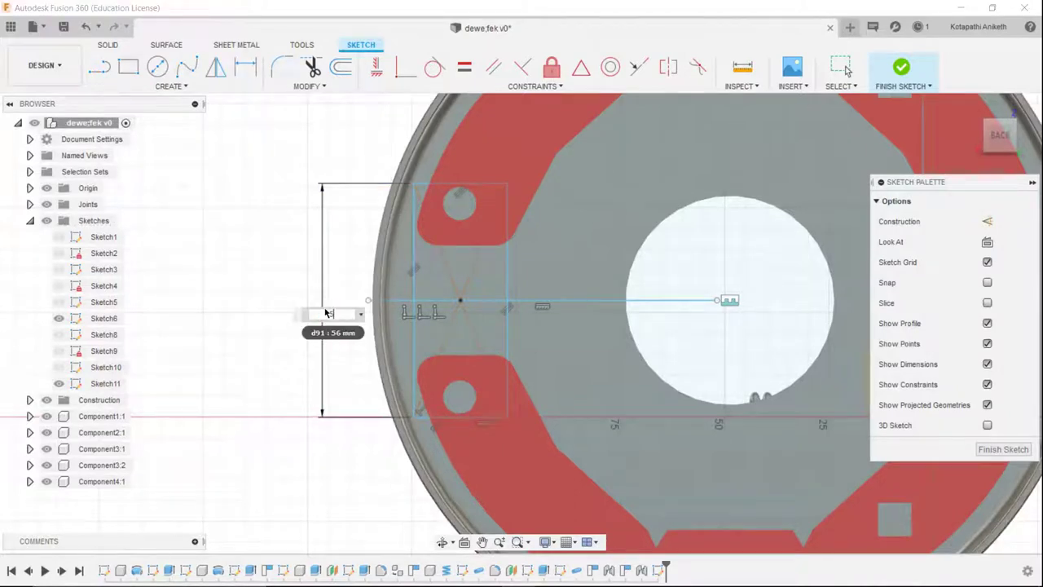
type("7")
key("Return")
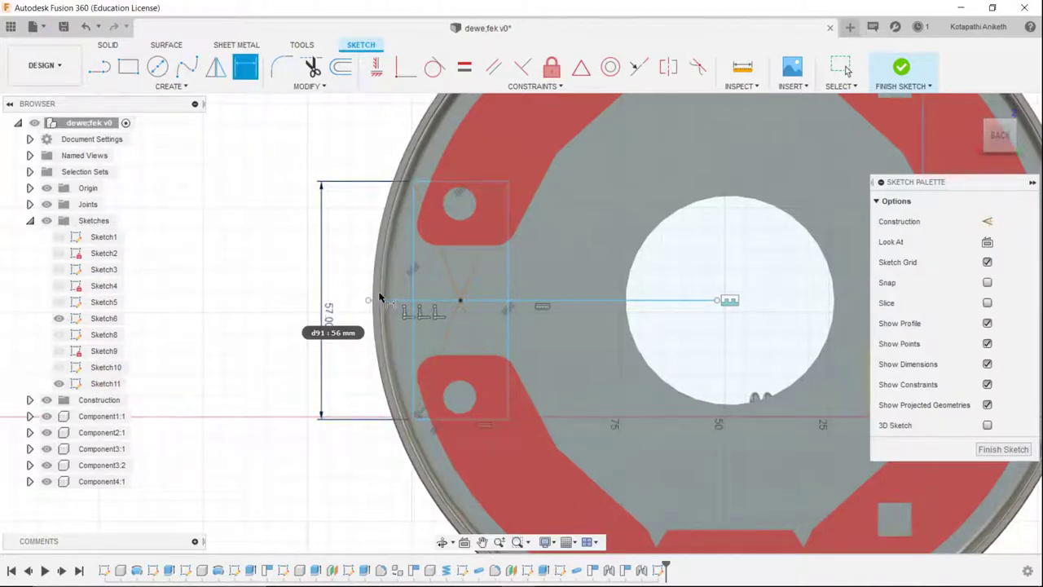
left_click(903, 70)
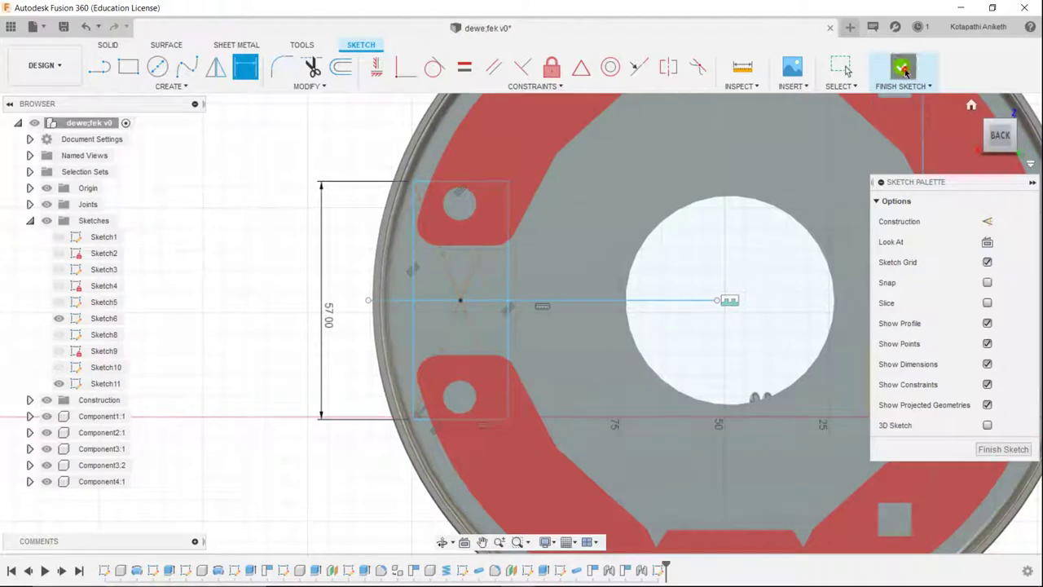
- Extrude both rectangle profiles 10 mm with the Join operation onto the backing plate
left_click(971, 104)
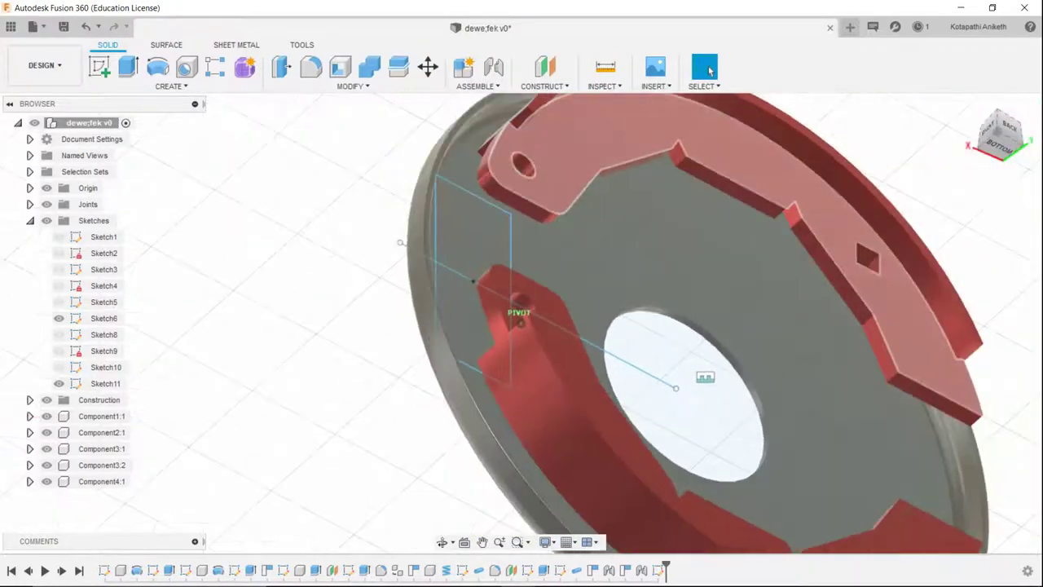
left_click(127, 66)
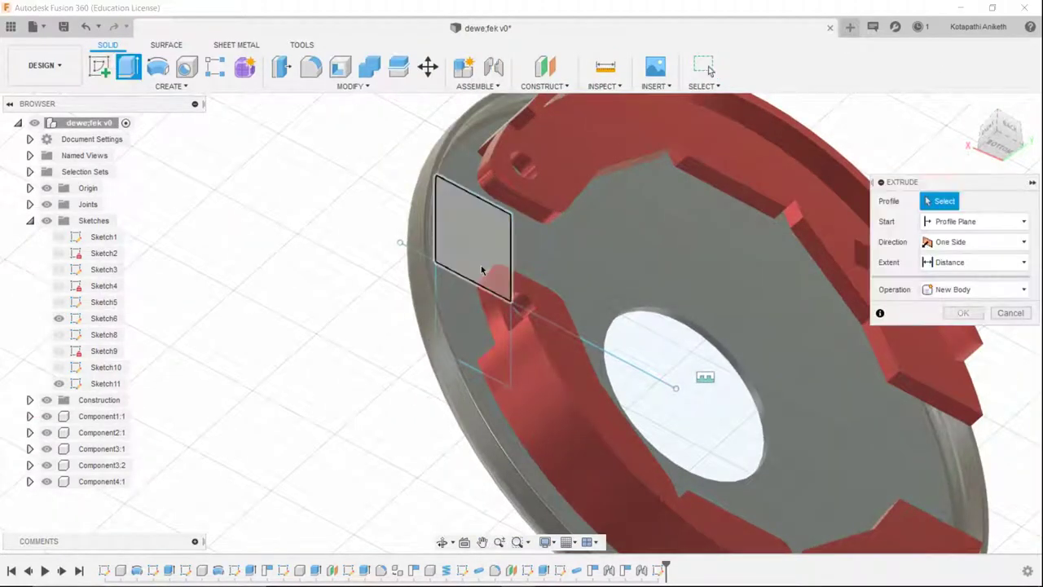
scroll(479, 269, "up", 2)
left_click(481, 256)
left_click(471, 313)
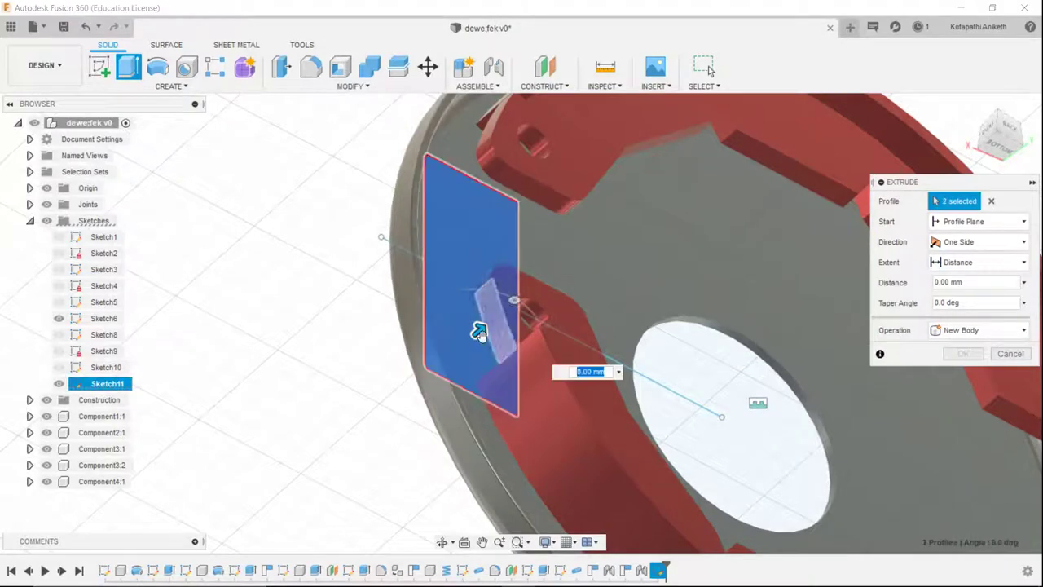
left_click(990, 129)
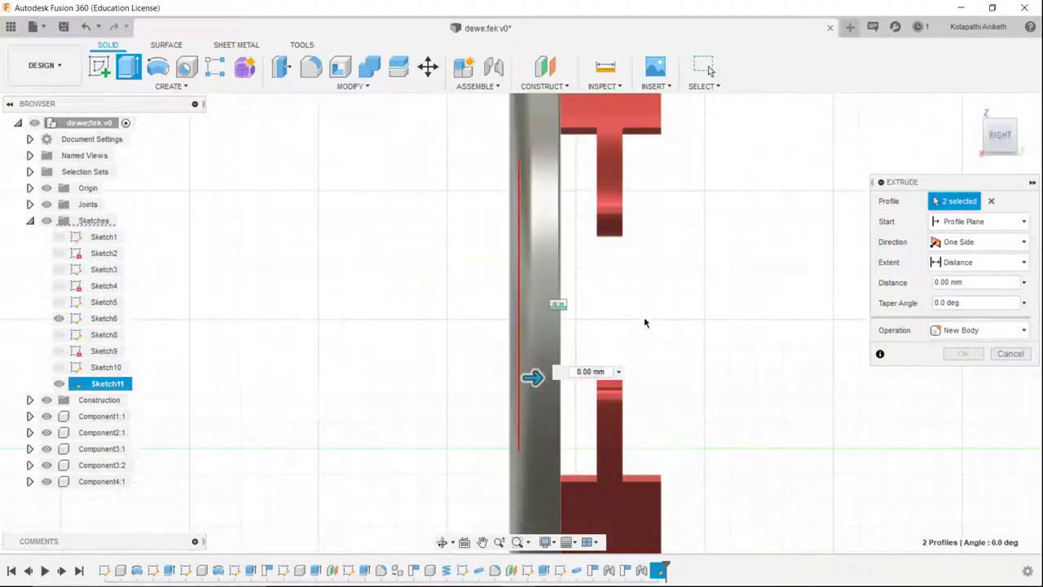
left_click_drag(551, 375, 588, 376)
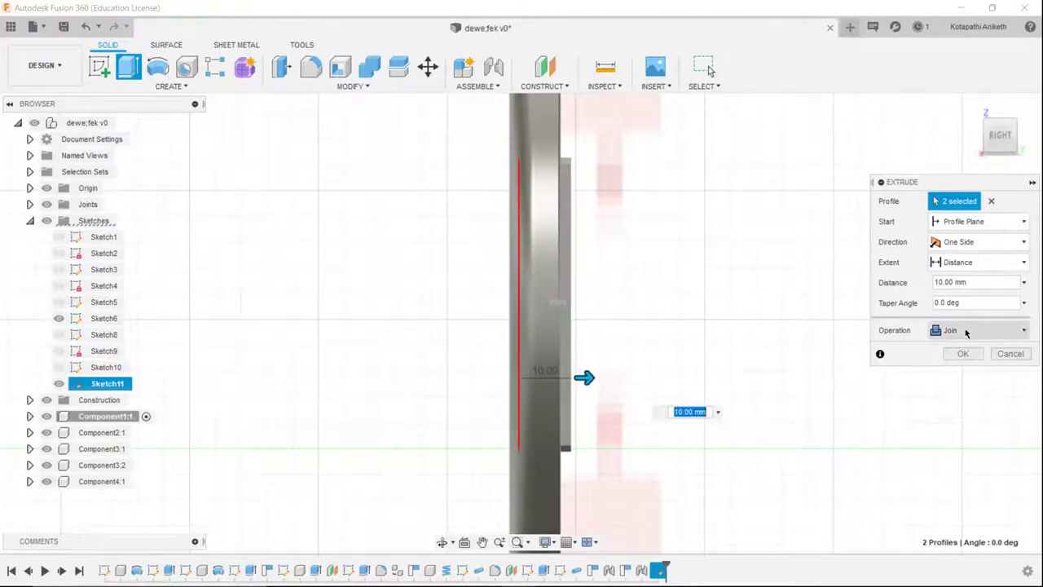
left_click(959, 357)
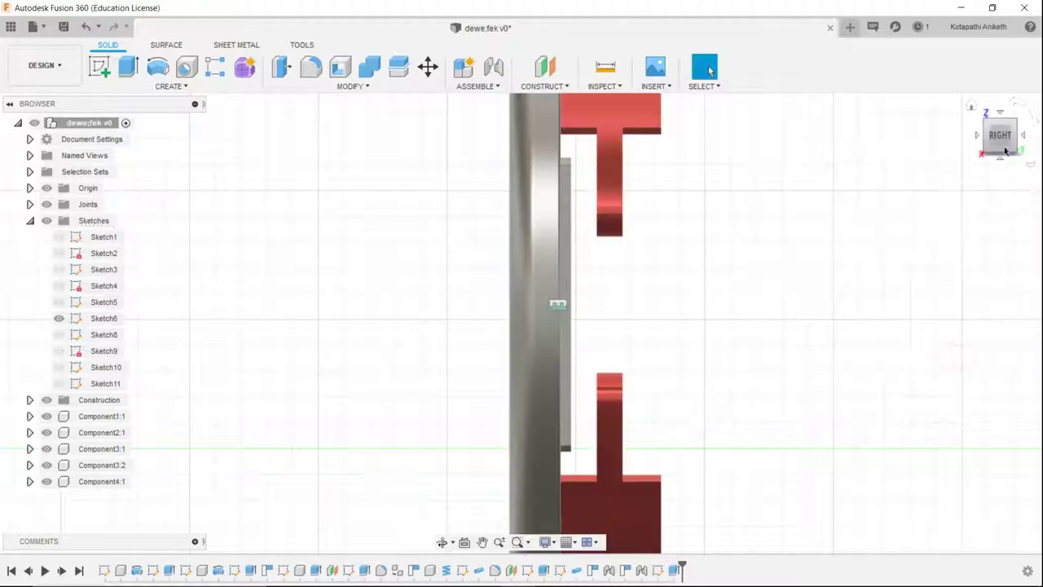
left_click_drag(1001, 135, 1019, 147)
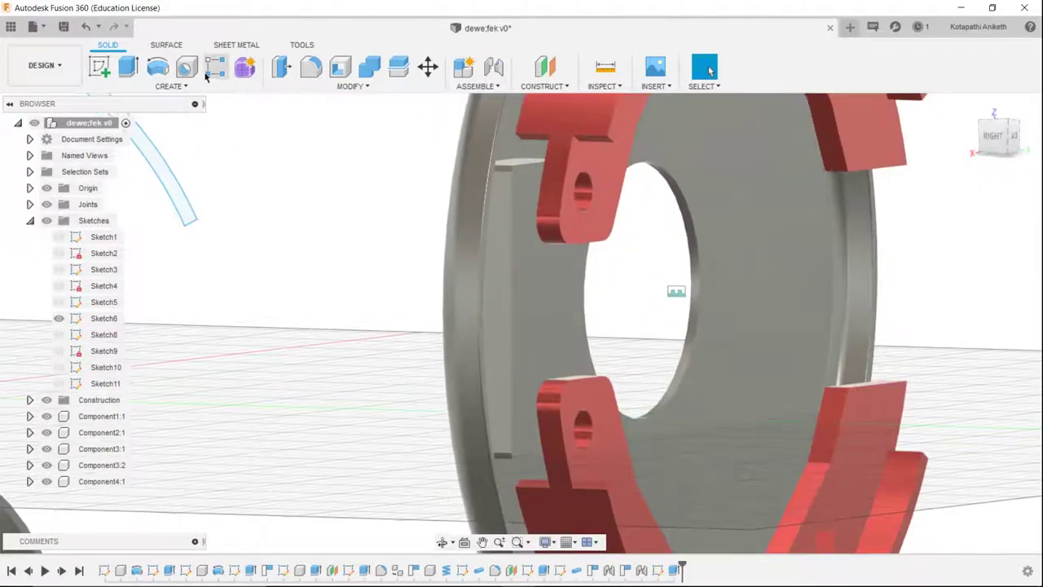
- Fillet the raised block's two vertical, top and bottom edges at a 1 mm radius
left_click(310, 66)
scroll(444, 249, "up", 1)
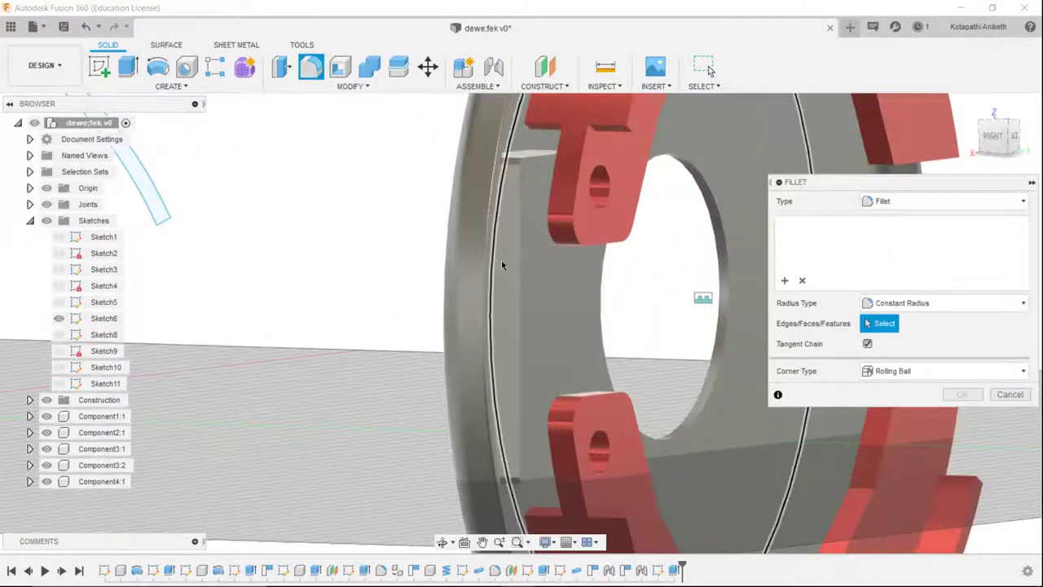
left_click(525, 274)
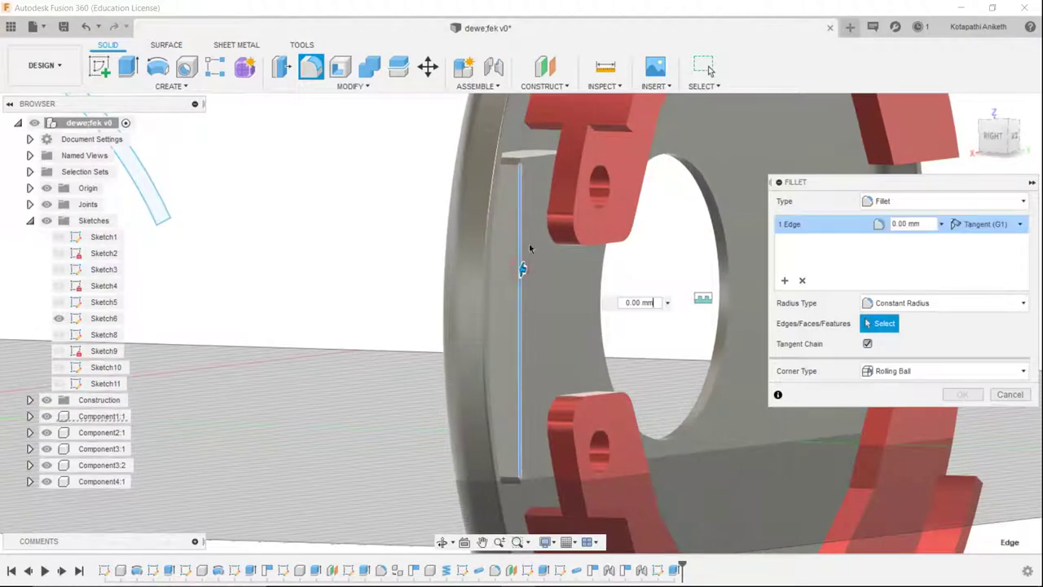
left_click(538, 160)
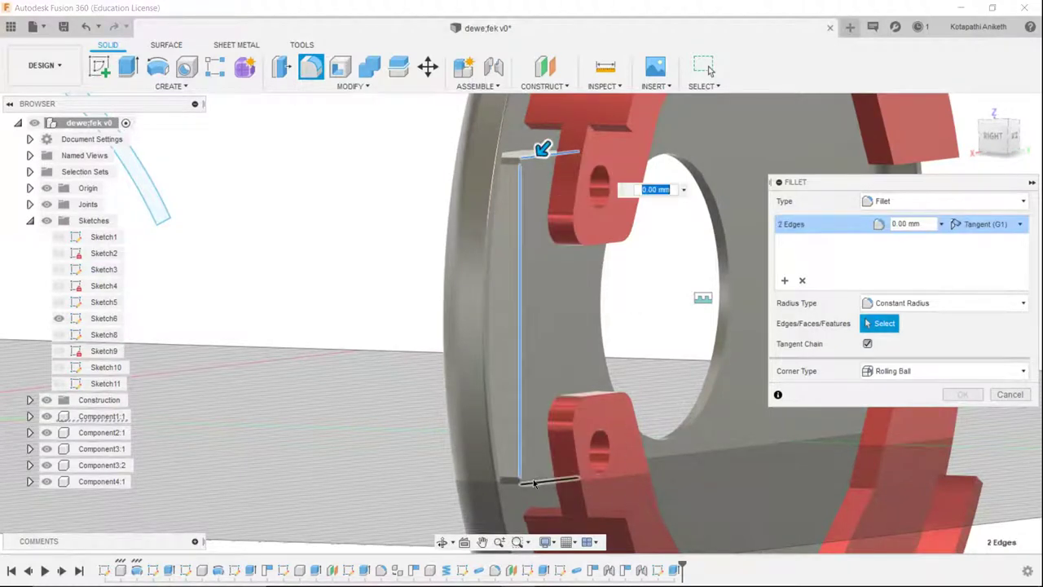
left_click(563, 479)
left_click(579, 326)
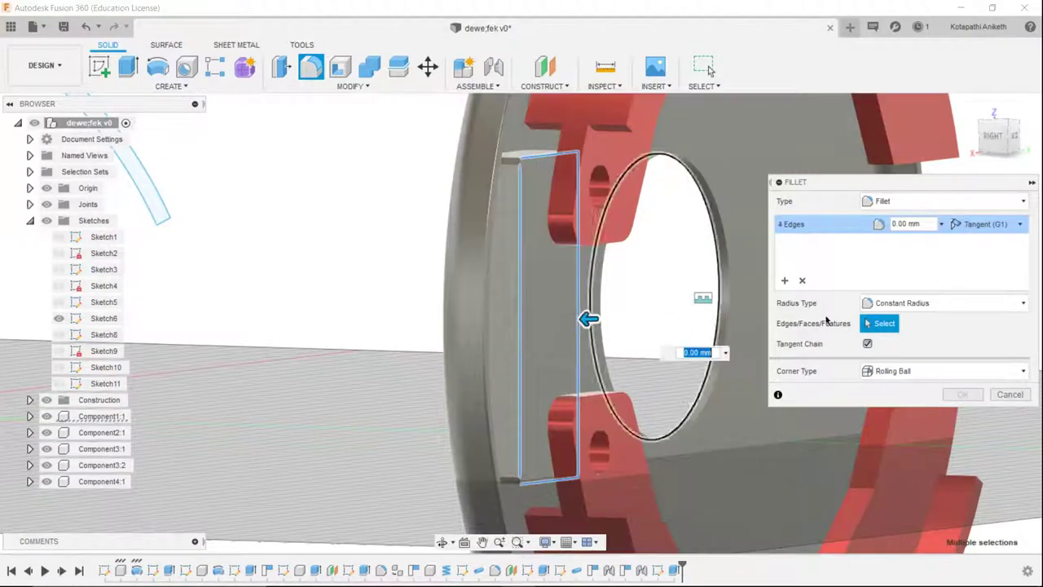
left_click(911, 224)
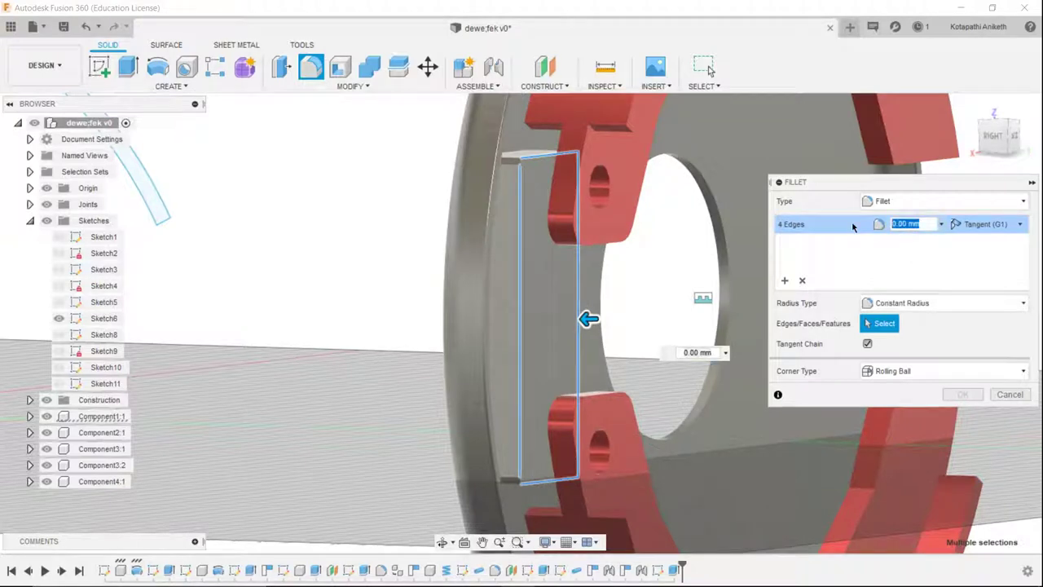
type("1")
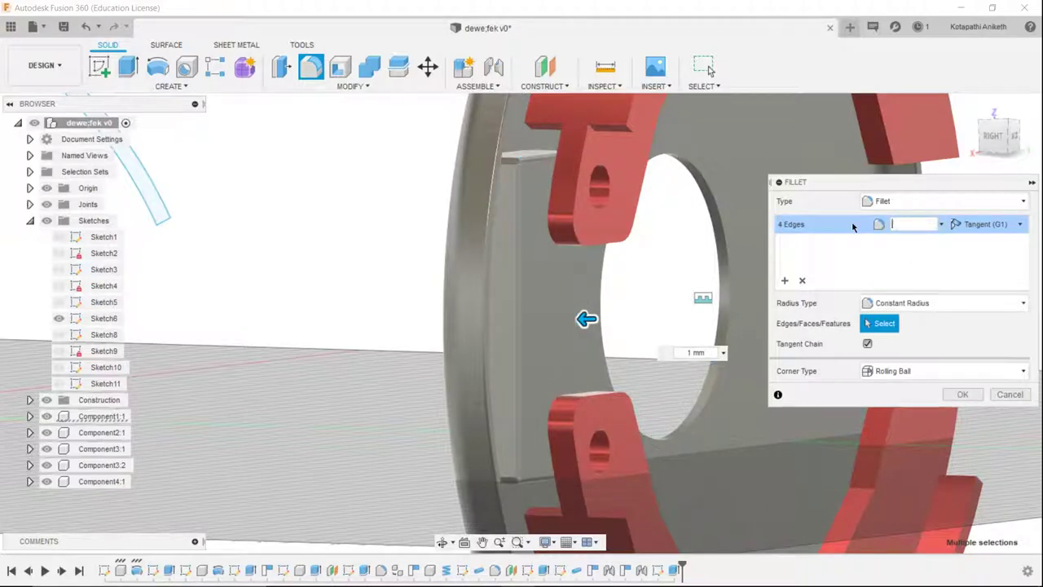
key("Return")
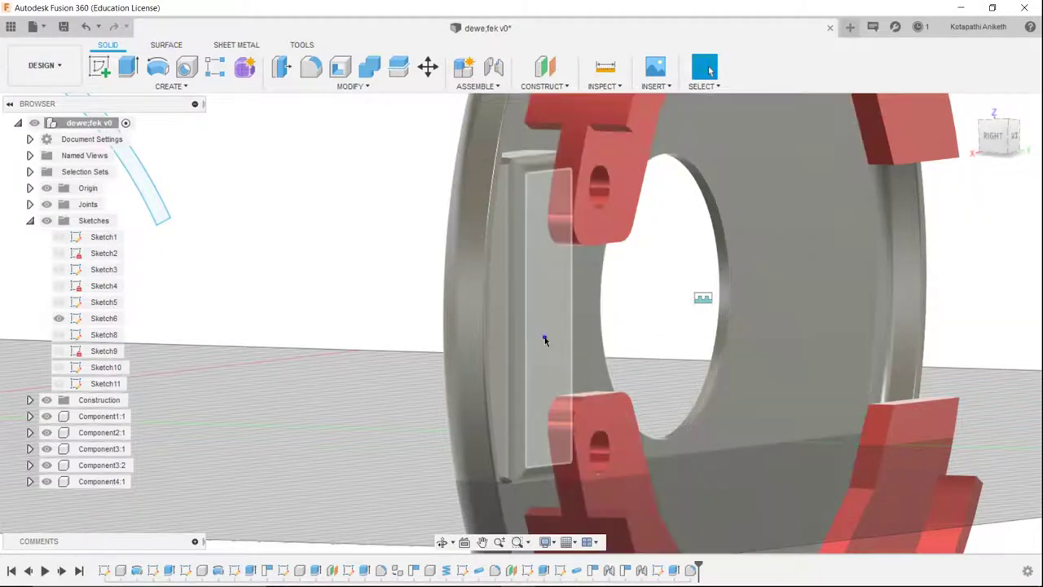
right_click(546, 339)
- Create Sketch12 on the block face and project the upper and lower shoes' pivot holes
left_click(530, 414)
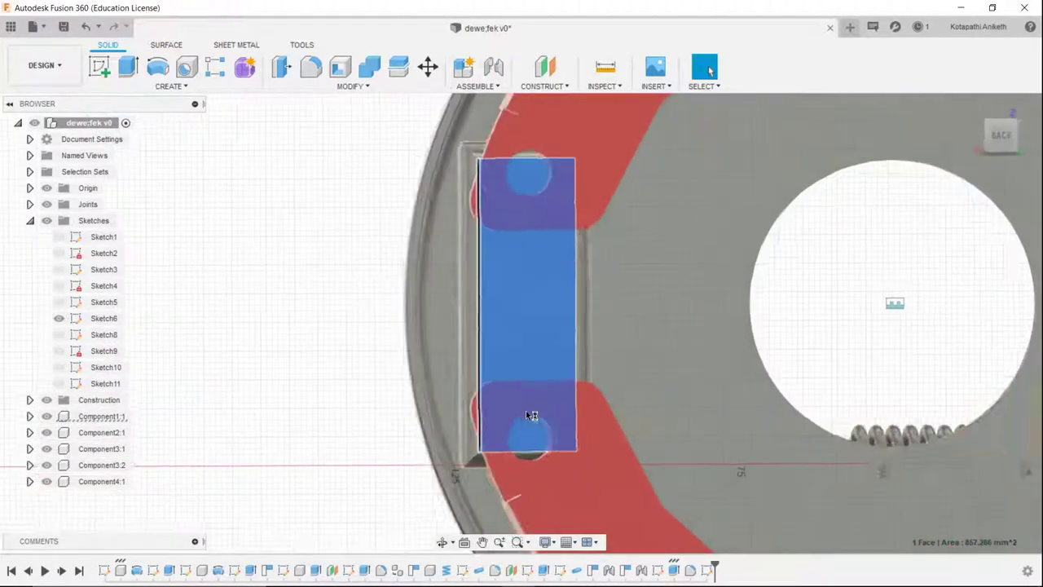
left_click(171, 86)
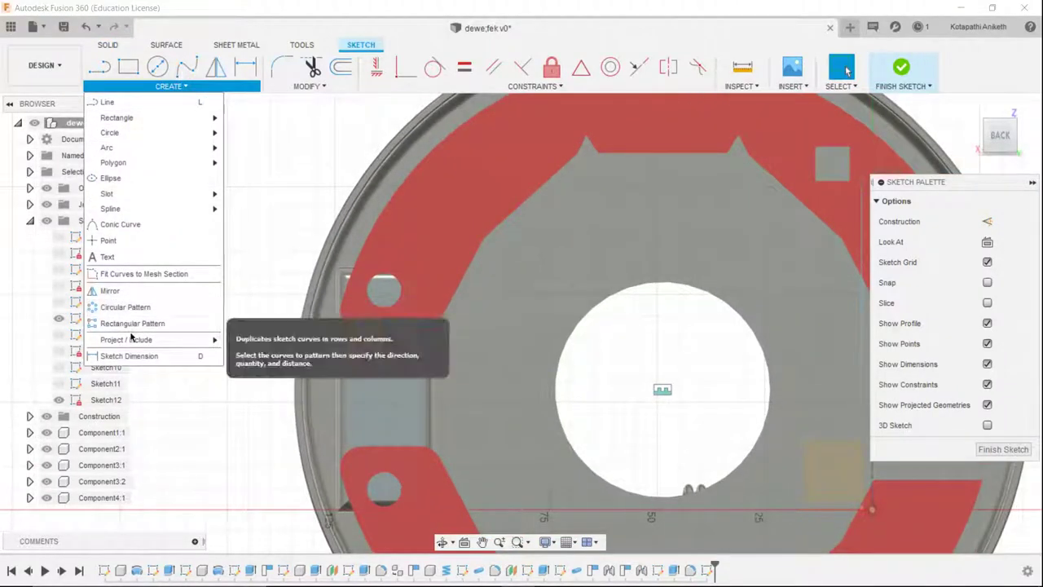
mouse_move(126, 339)
left_click(242, 339)
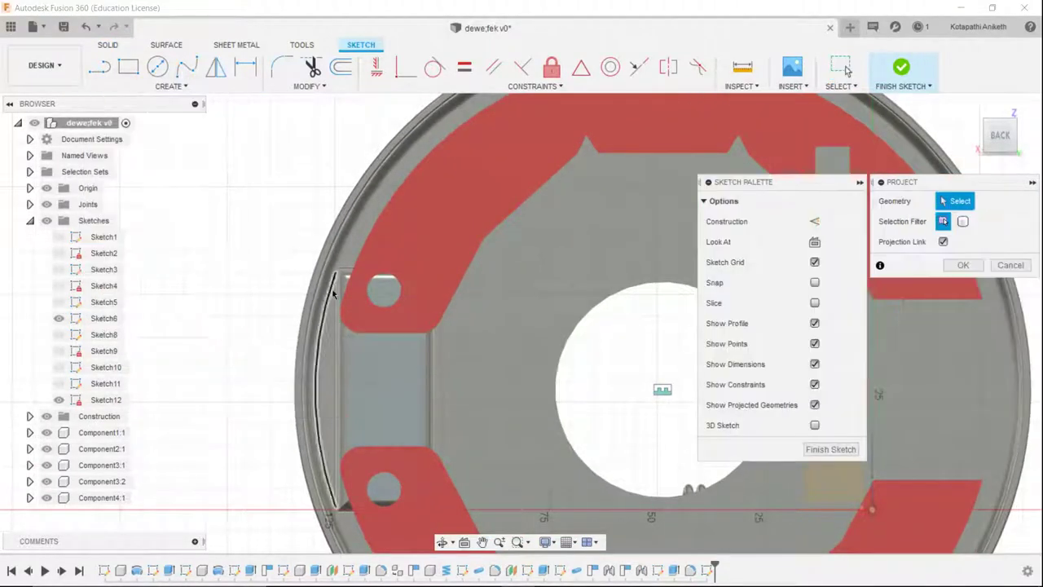
left_click(383, 285)
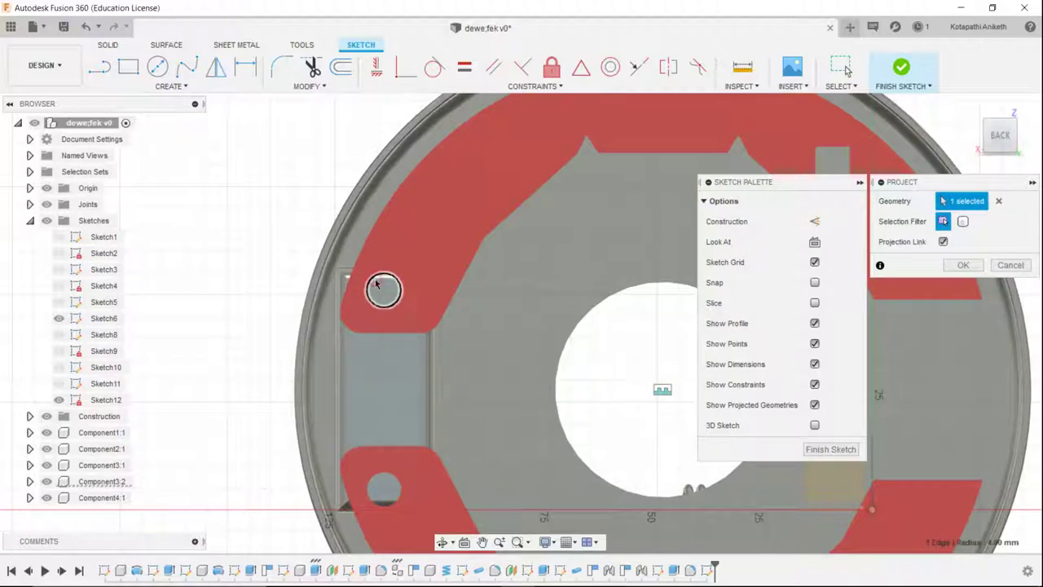
left_click(397, 490)
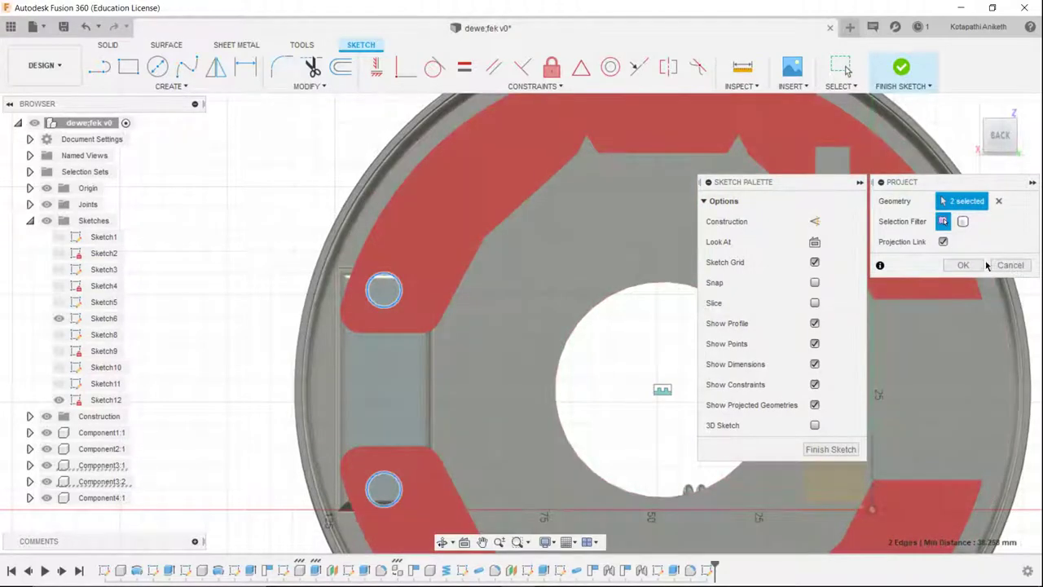
left_click(964, 265)
scroll(754, 304, "down", 2)
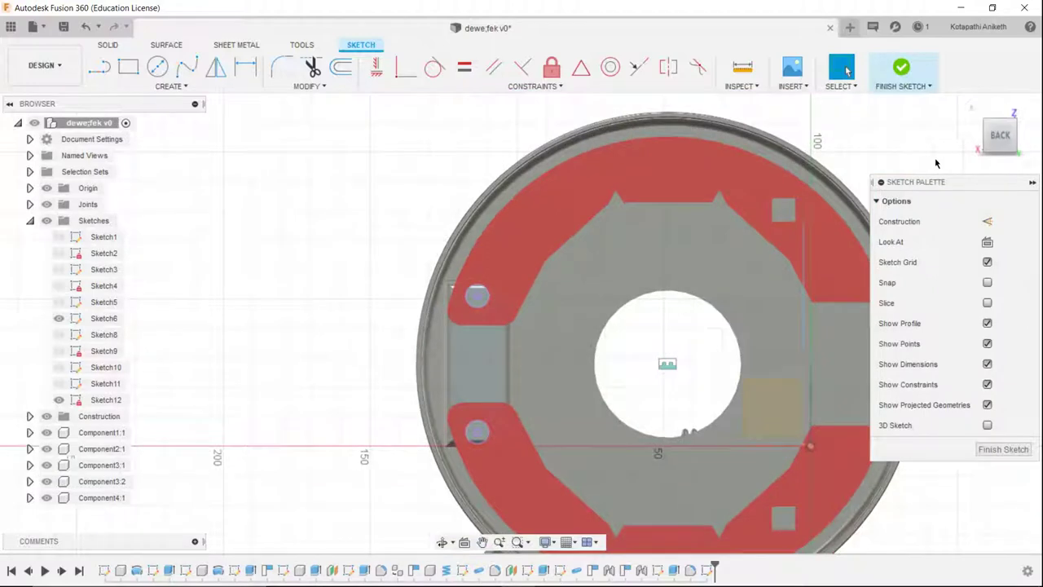
left_click(1001, 143)
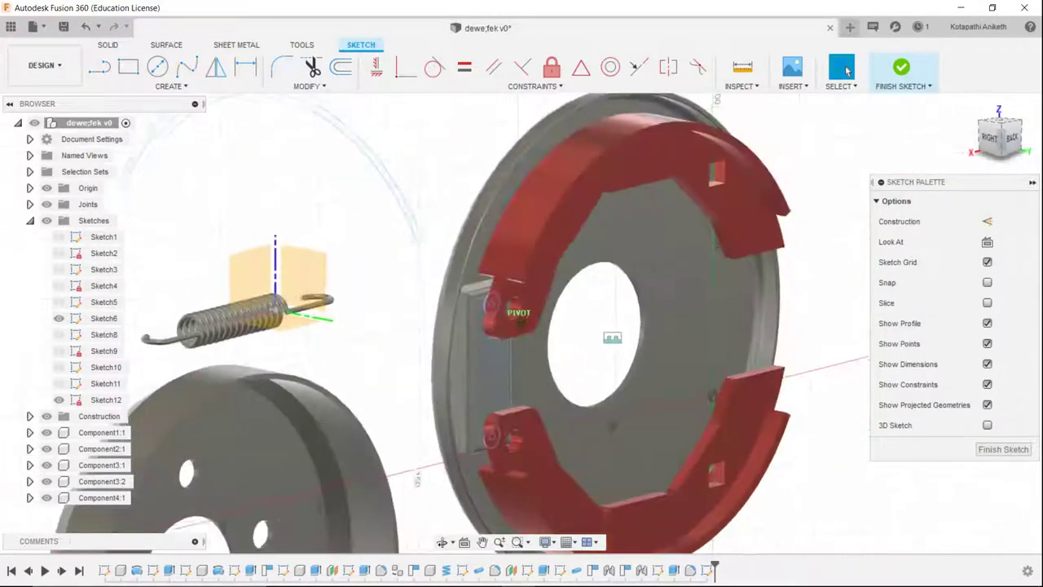
- Finish Sketch12 and select the projected pin circle and arc profiles for extrusion
left_click(900, 69)
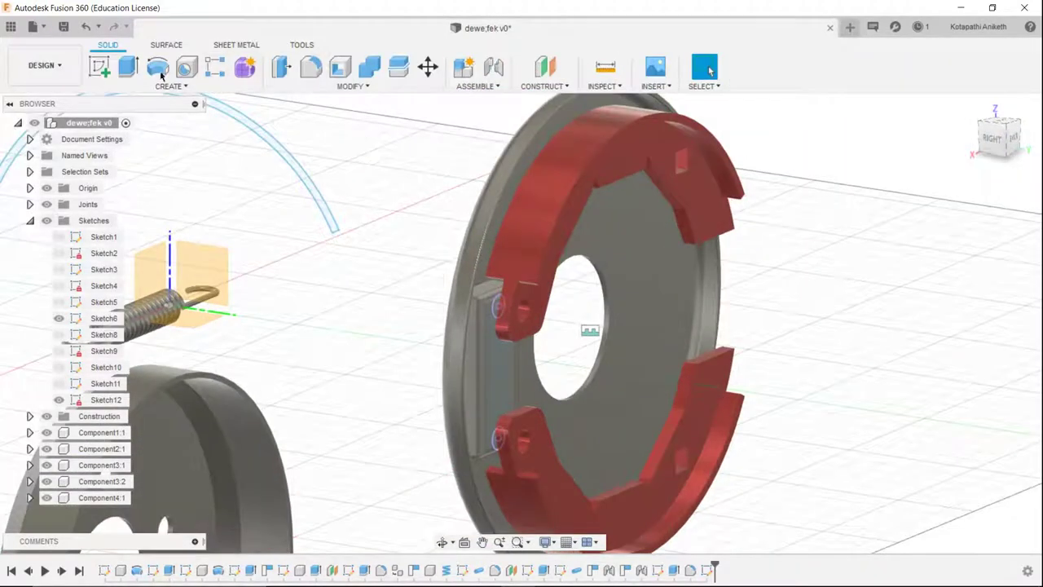
left_click(128, 66)
scroll(490, 306, "up", 2)
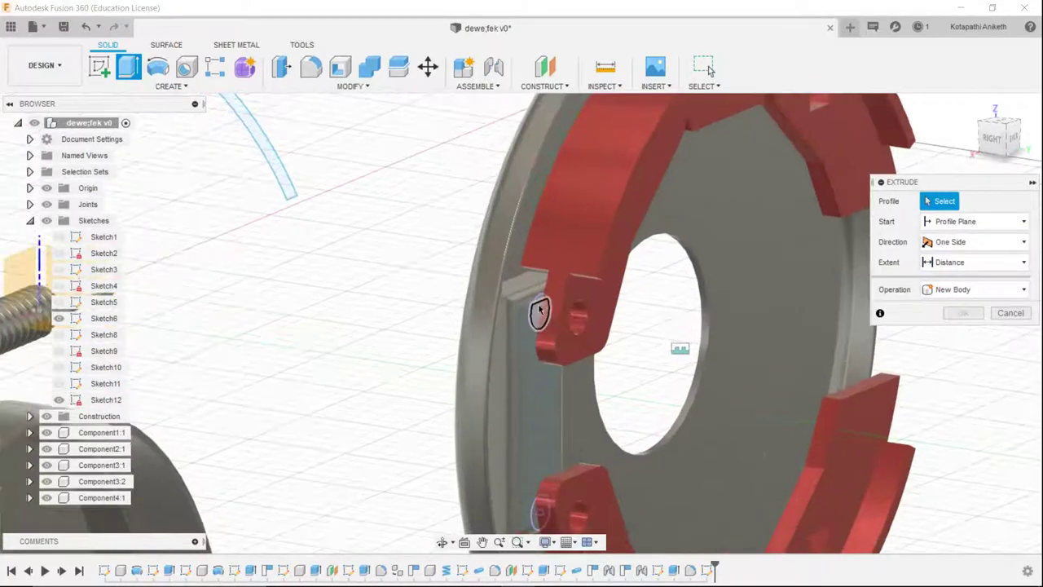
scroll(540, 303, "up", 3)
left_click(538, 292)
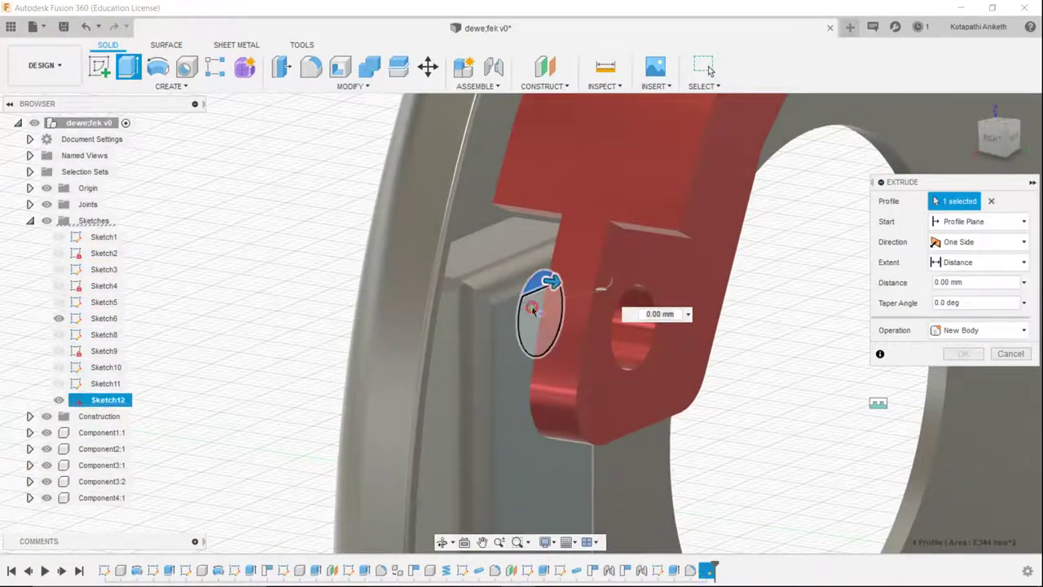
left_click(533, 326)
scroll(550, 325, "down", 3)
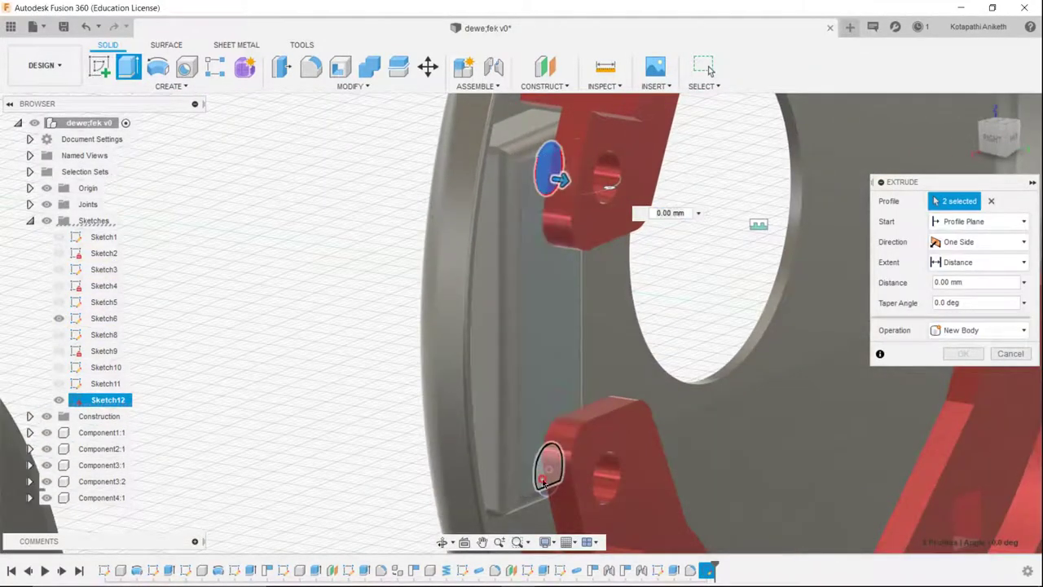
left_click(548, 481)
scroll(549, 485, "up", 2)
left_click(547, 499)
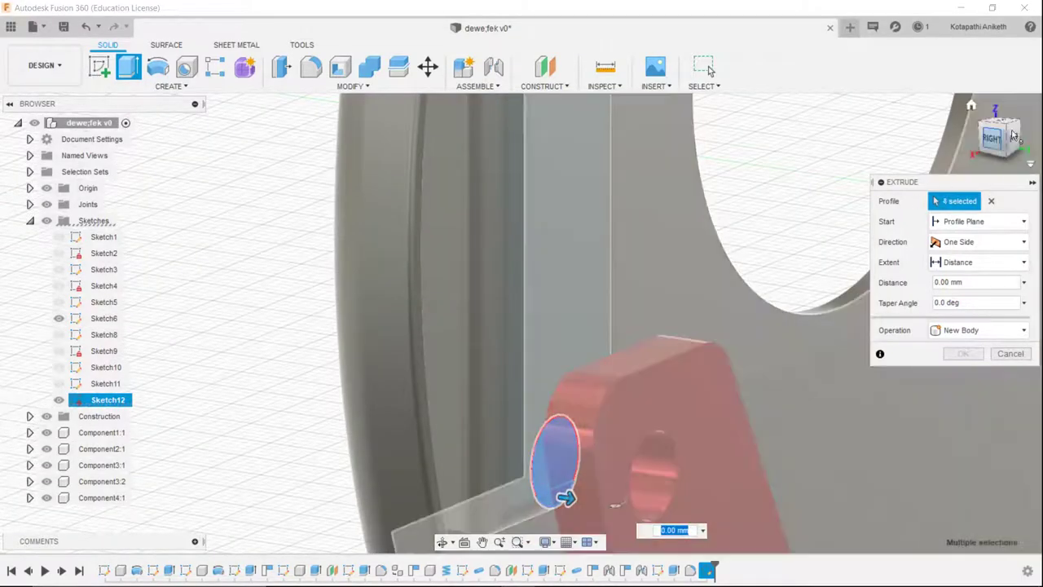
- Extrude the selected pin profiles to 11 mm
left_click(999, 139)
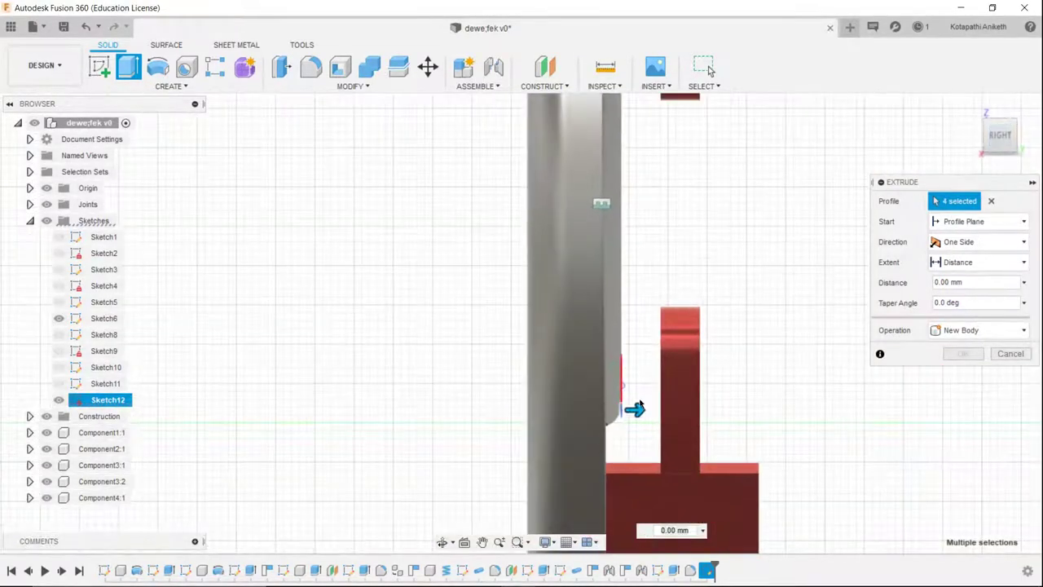
left_click_drag(655, 409, 728, 410)
scroll(729, 410, "up", 2)
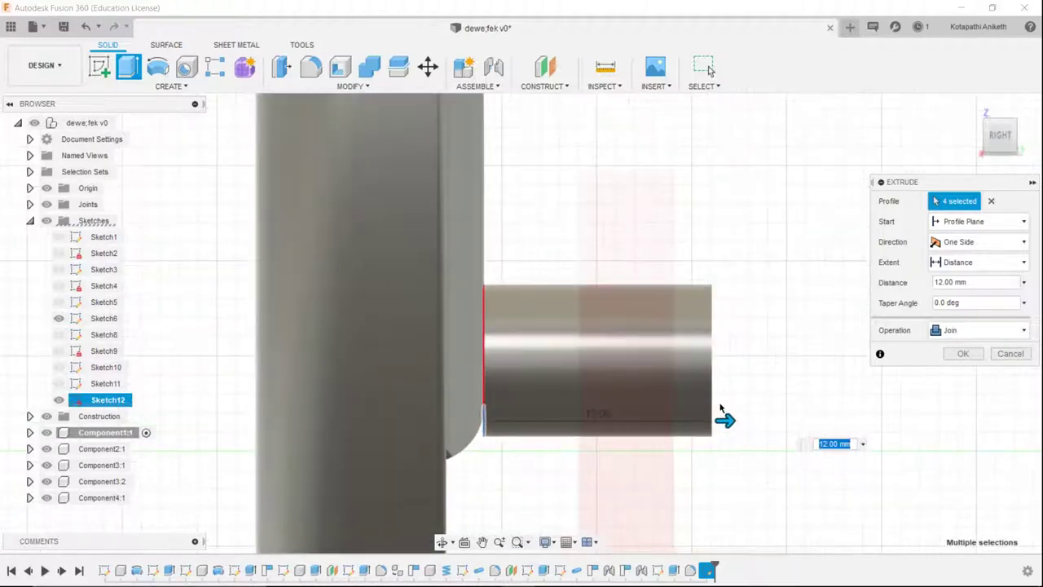
scroll(722, 409, "up", 2)
type("11")
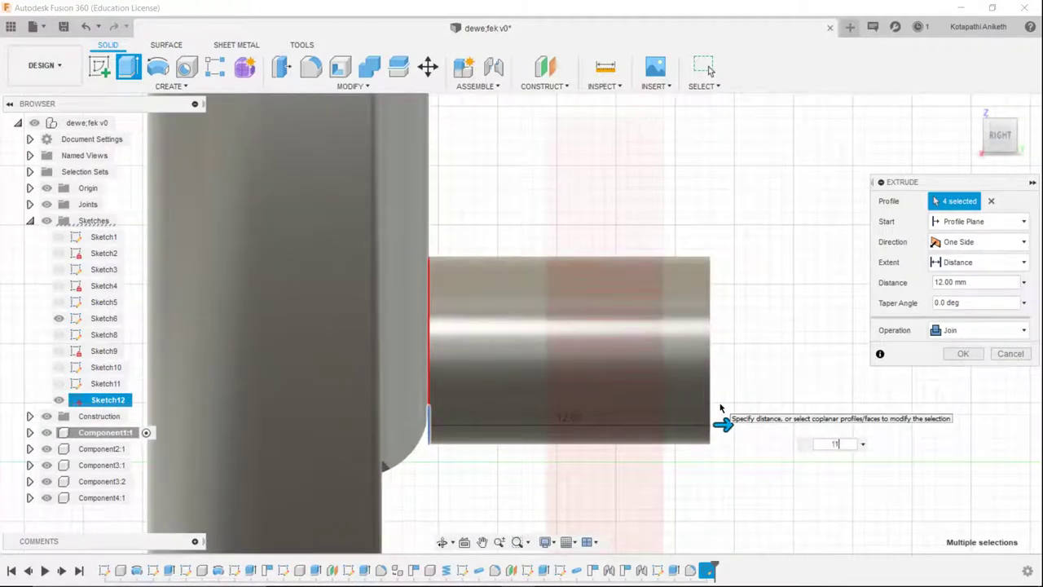
key("Return")
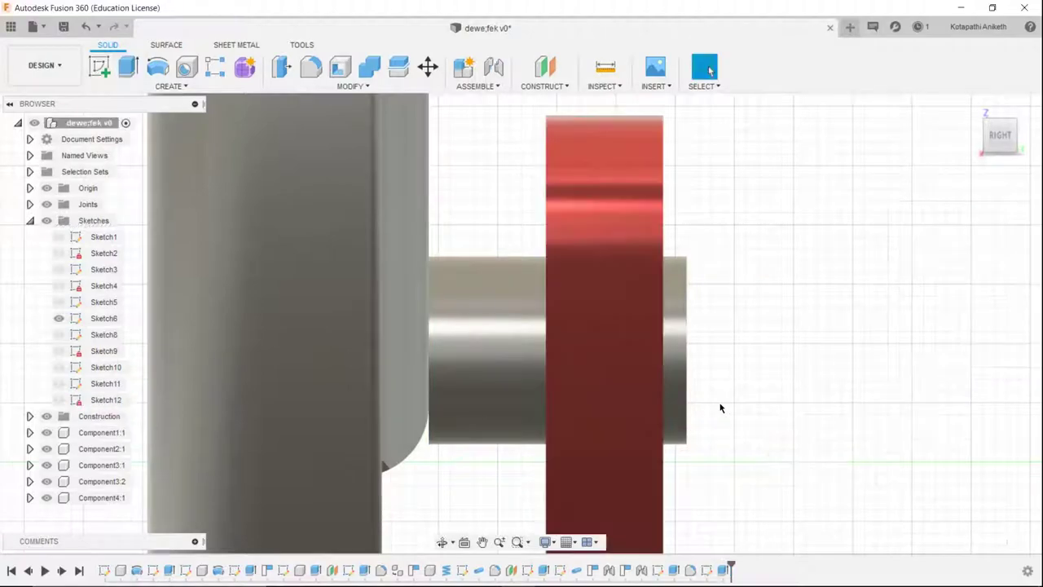
- Hide the arc sketch Sketch6 and collapse the Sketches list
scroll(700, 417, "down", 3)
scroll(692, 424, "down", 3)
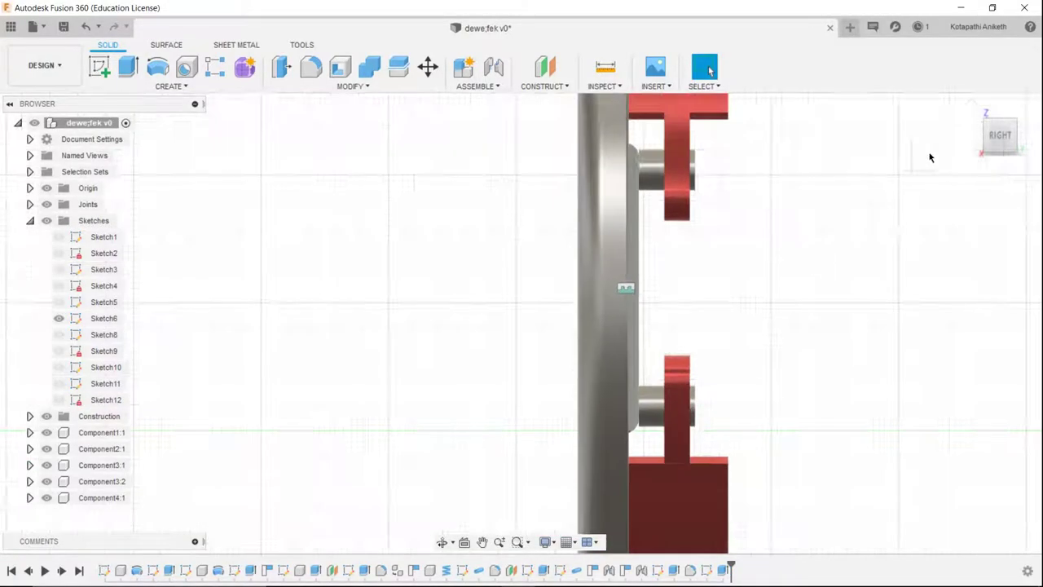
left_click(983, 152)
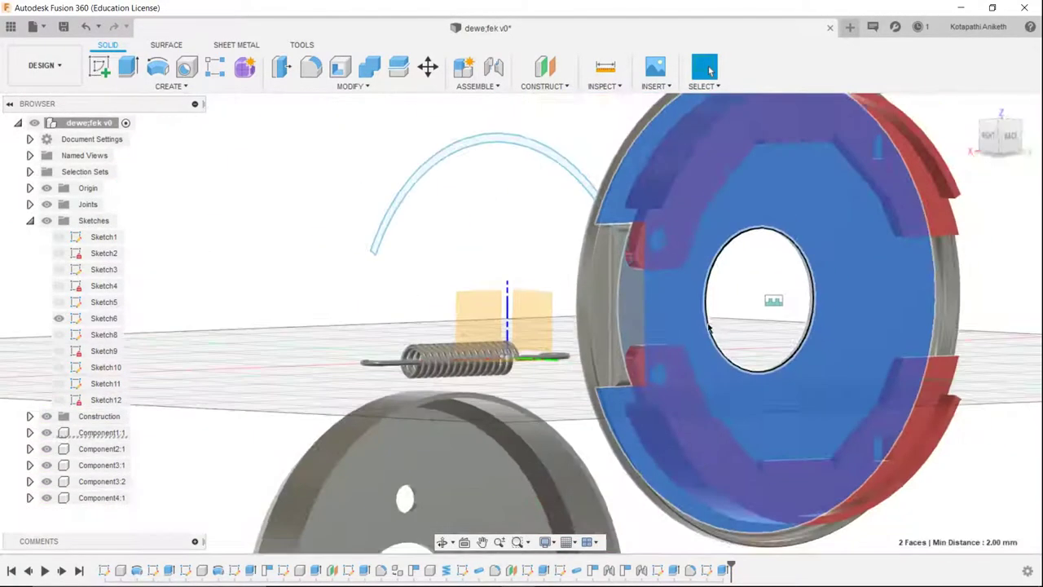
middle_click_drag(986, 312, 791, 410)
left_click(841, 389)
scroll(856, 367, "up", 3)
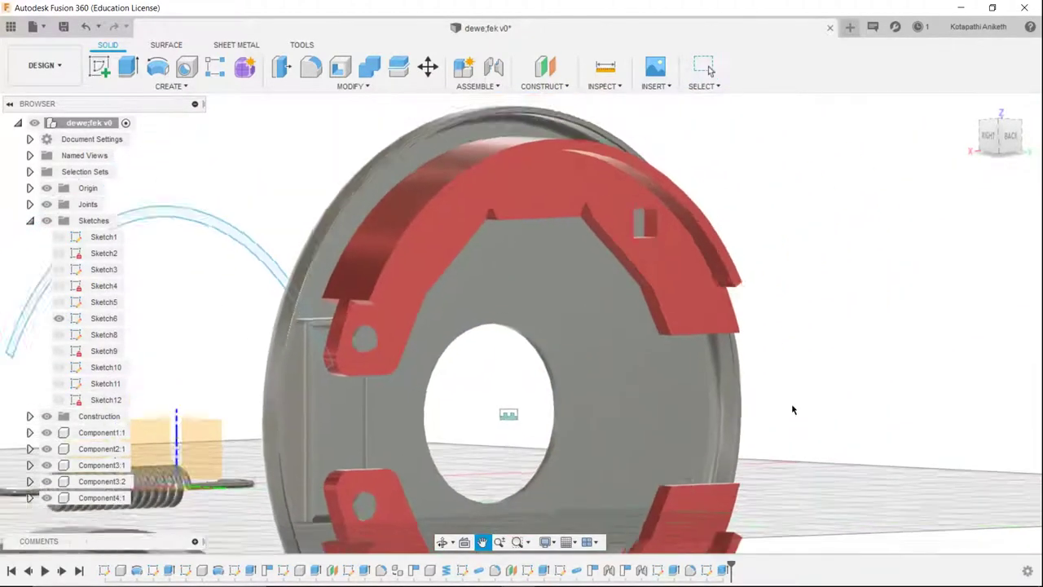
scroll(791, 410, "down", 3)
left_click(59, 318)
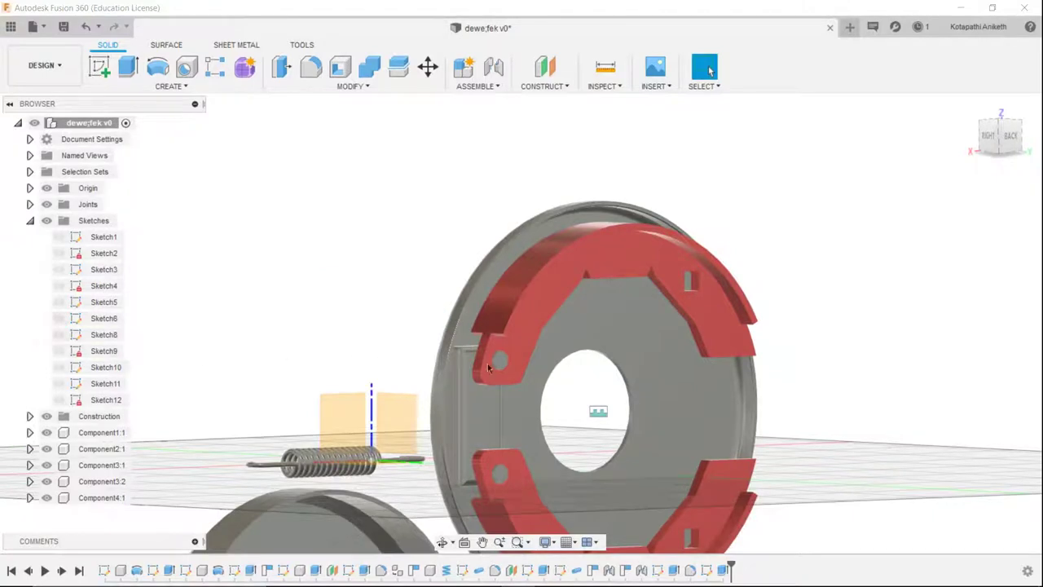
left_click(28, 220)
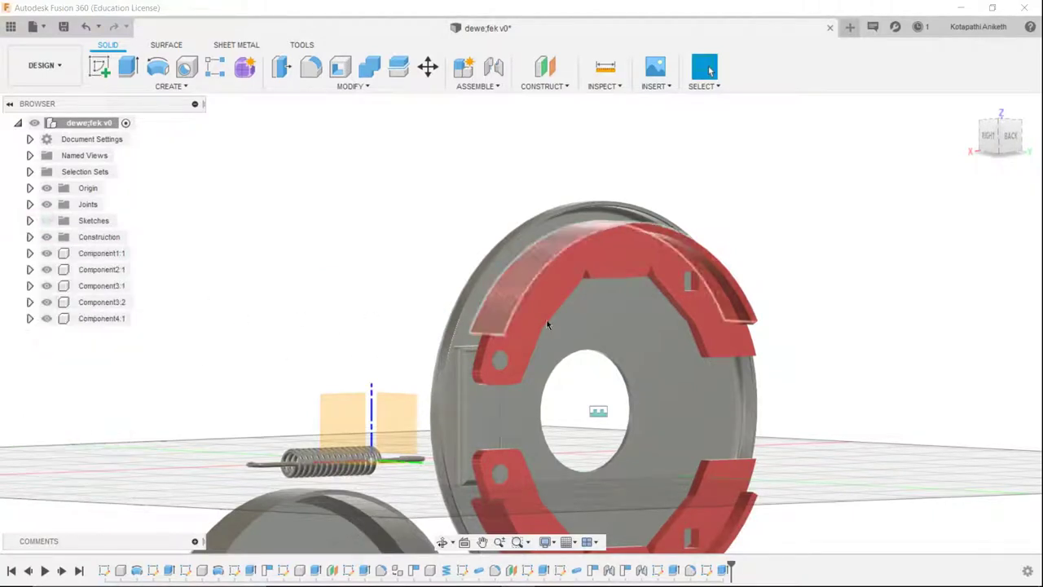
scroll(742, 353, "up", 3)
scroll(947, 240, "down", 3)
- Drag the lower drum component clear of the spring
left_click(1020, 143)
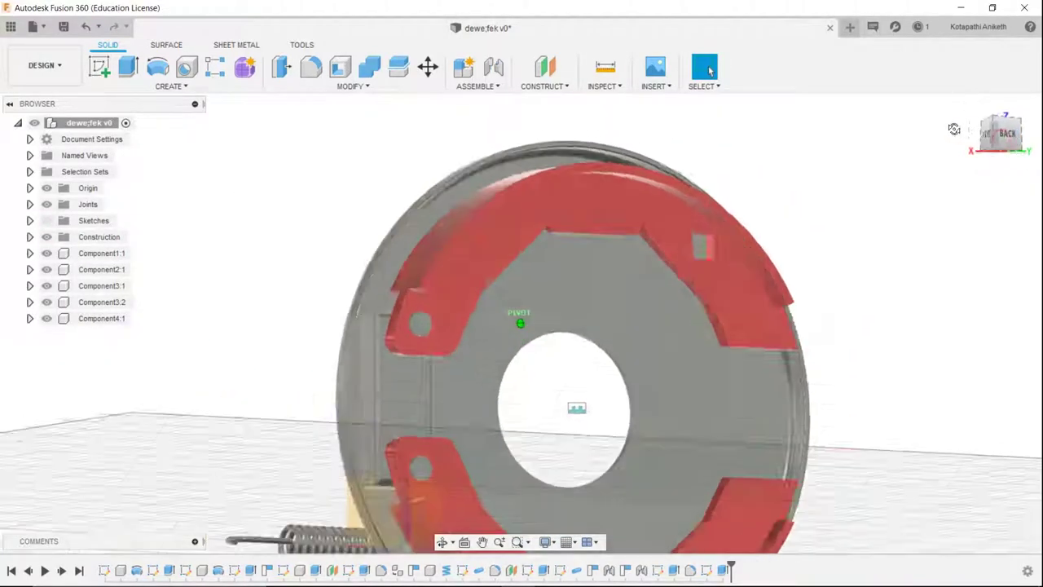
scroll(825, 216, "down", 2)
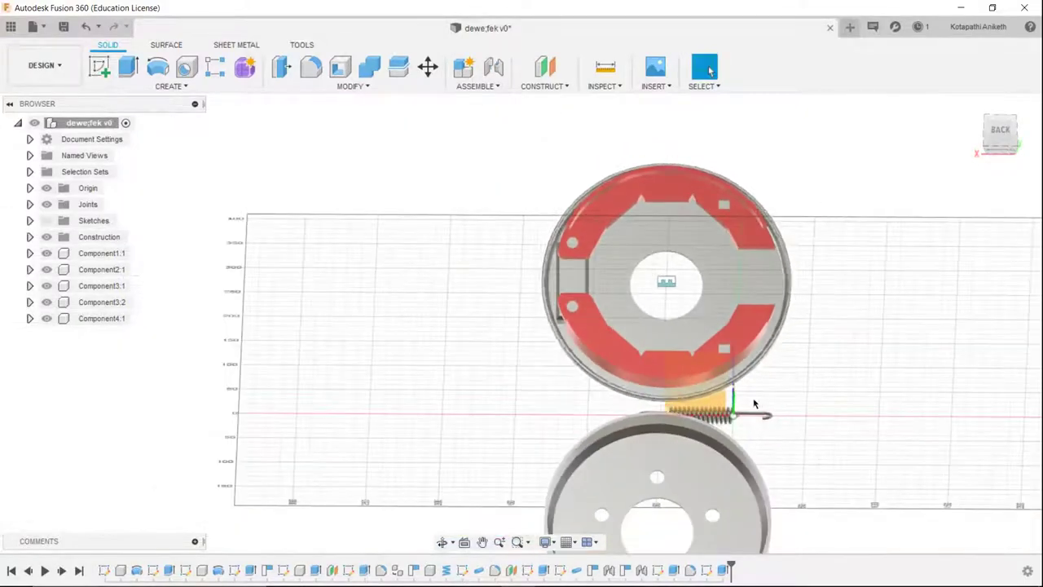
scroll(749, 415, "up", 2)
scroll(749, 418, "up", 2)
scroll(750, 417, "up", 2)
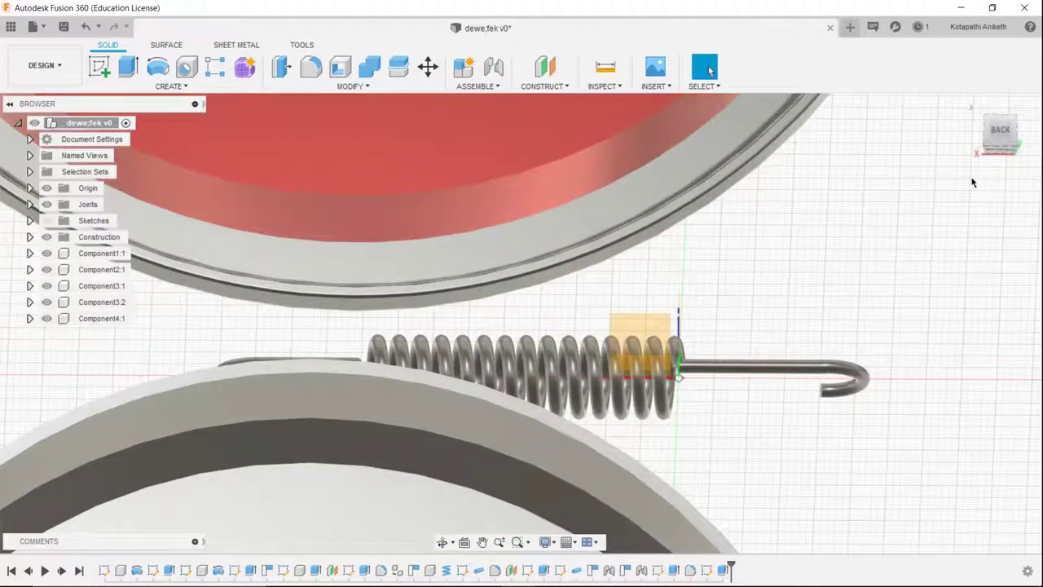
left_click_drag(734, 456, 736, 562)
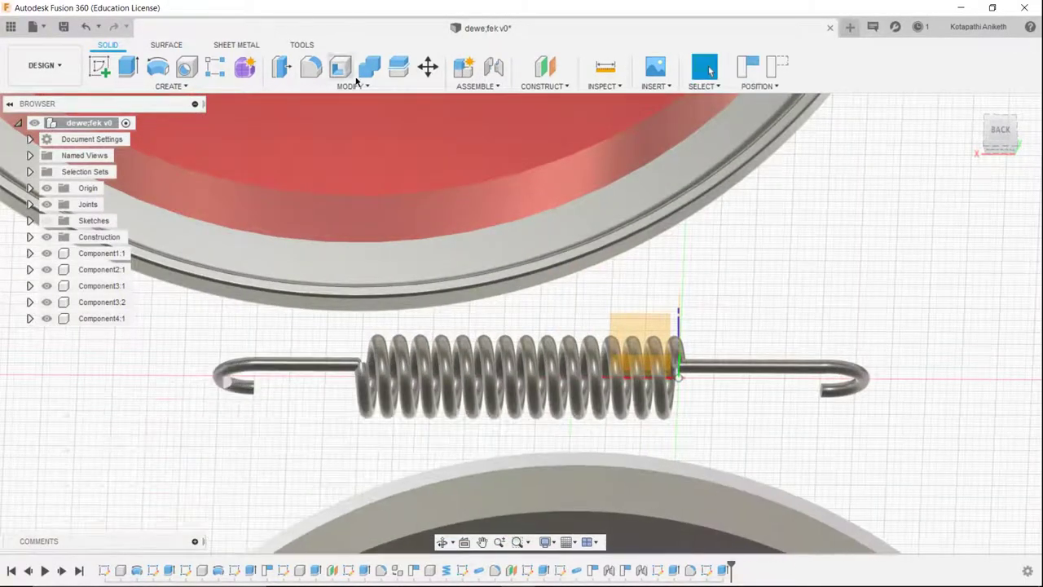
- Start a joint, inspect the spring hook and discs, then cancel it
left_click(464, 69)
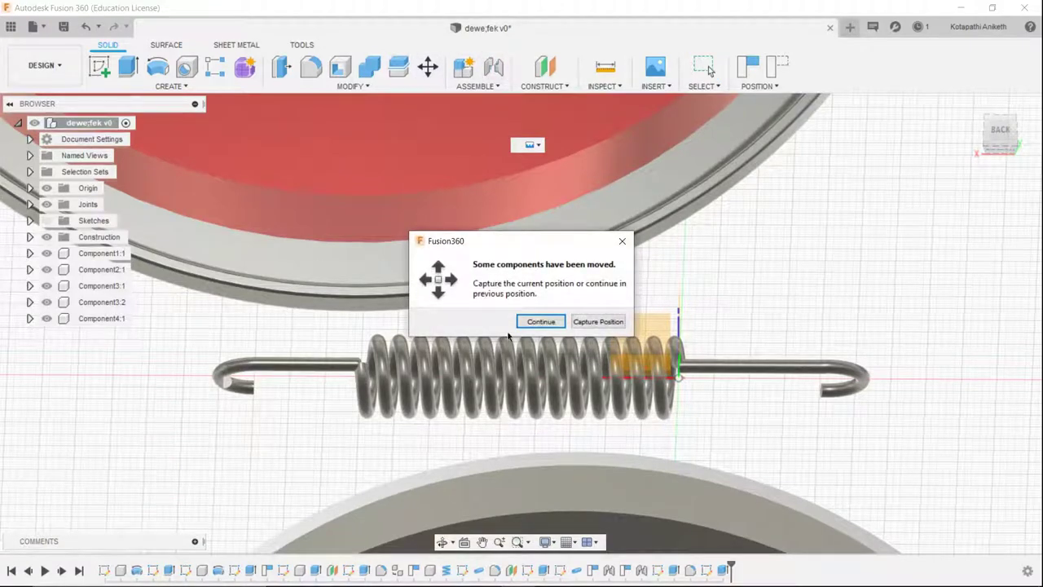
left_click(596, 322)
scroll(229, 395, "up", 3)
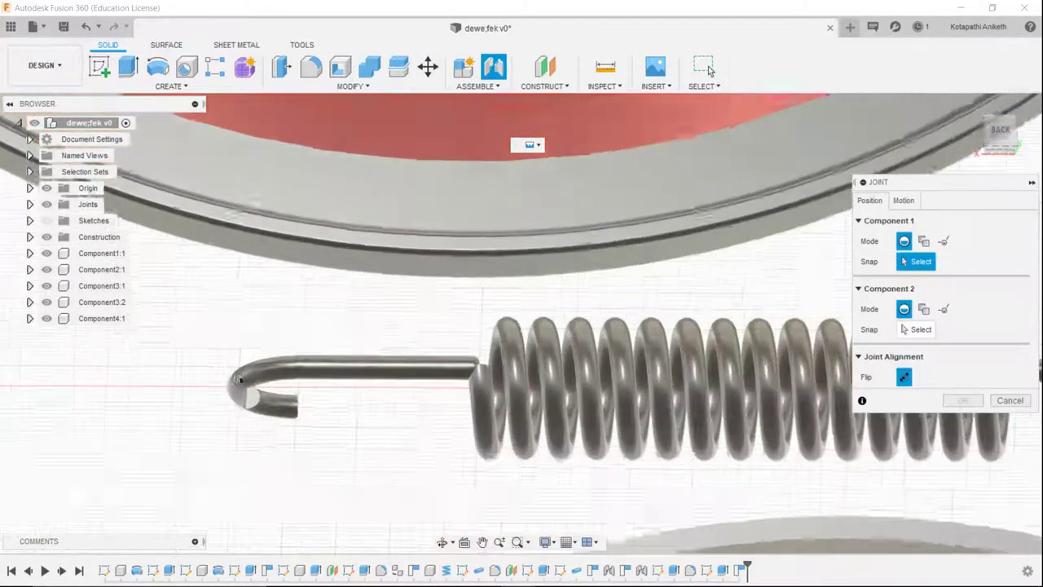
scroll(229, 395, "up", 5)
middle_click_drag(229, 395, 244, 244, "shift")
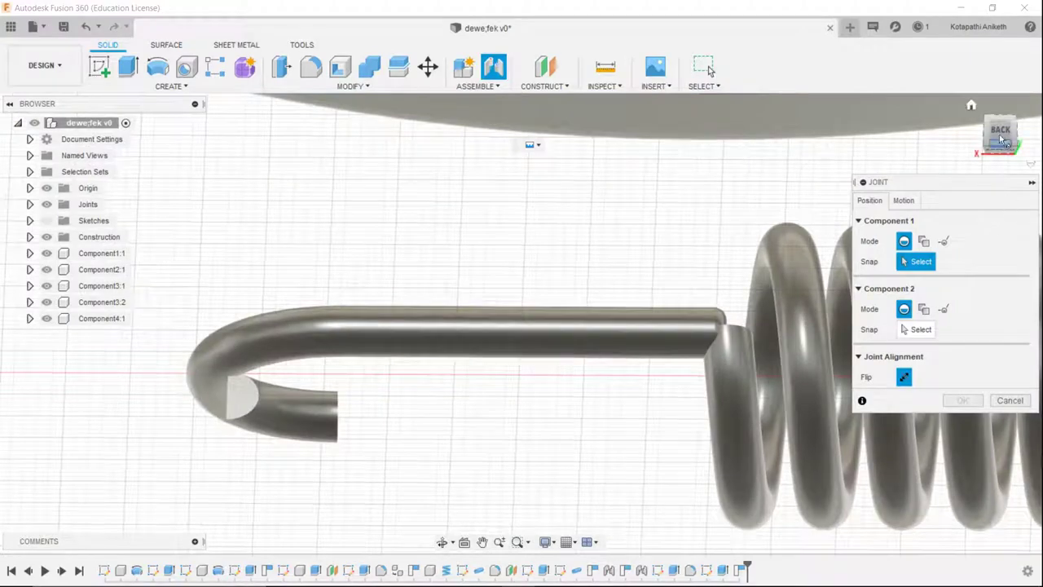
mouse_move(520, 322)
middle_mouse_down("shift")
mouse_move(845, 211)
mouse_move(640, 319)
mouse_move(603, 277)
middle_mouse_up("shift")
scroll(596, 267, "up", 5)
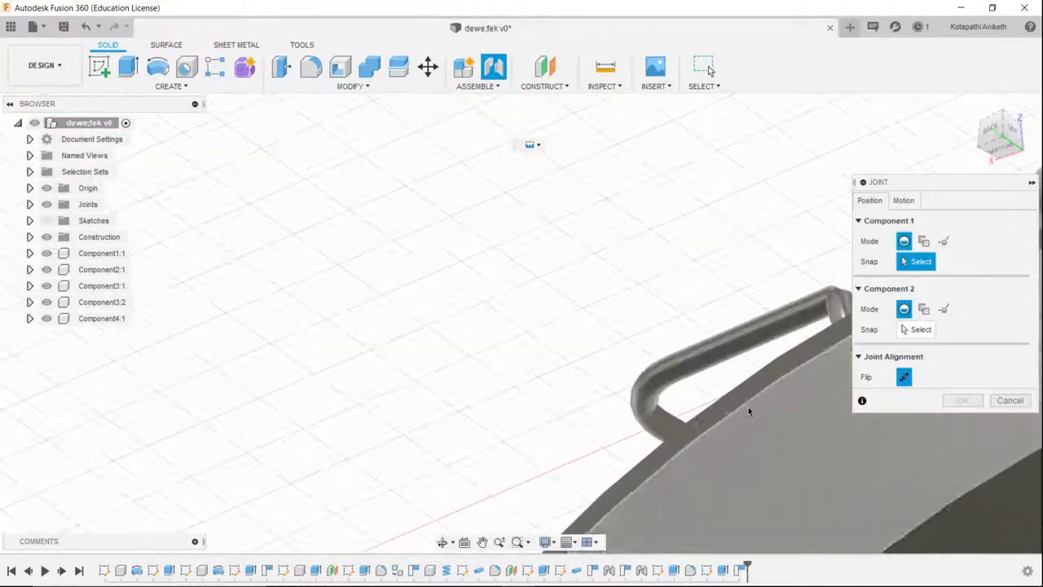
scroll(562, 342, "up", 3)
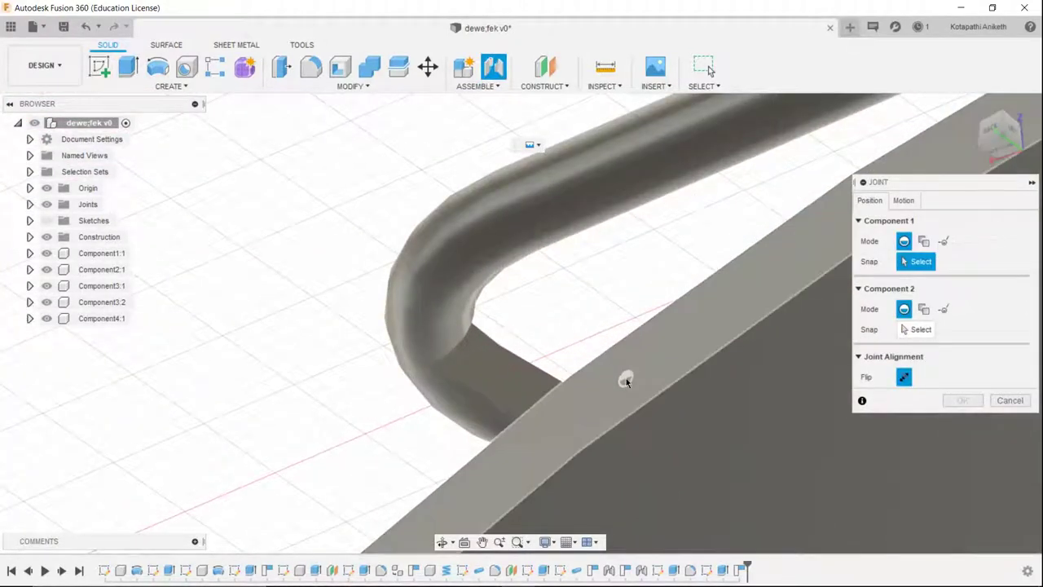
scroll(624, 373, "up", 3)
left_click(1010, 400)
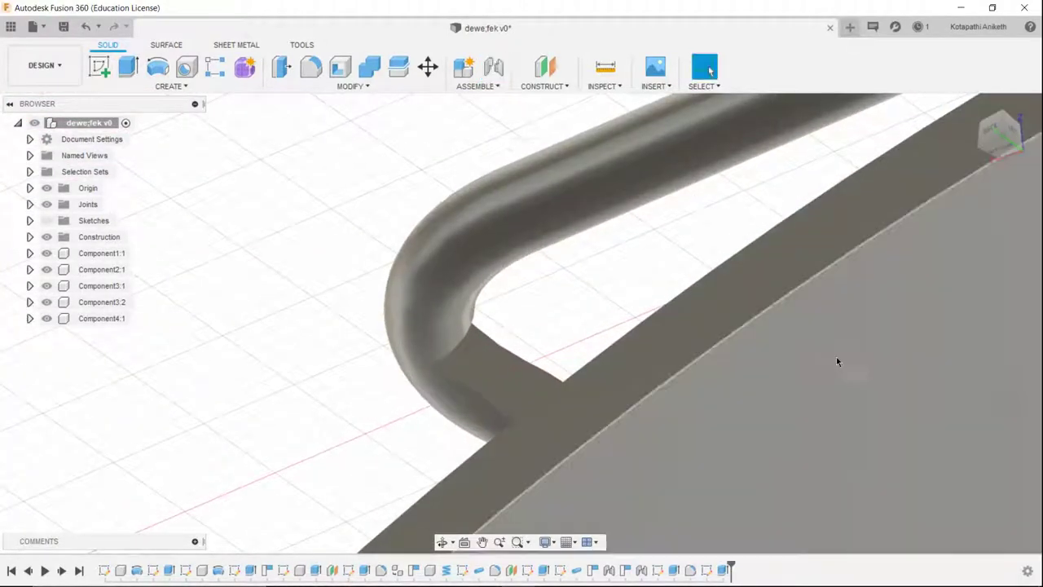
middle_click_drag(836, 357, 851, 489, "shift")
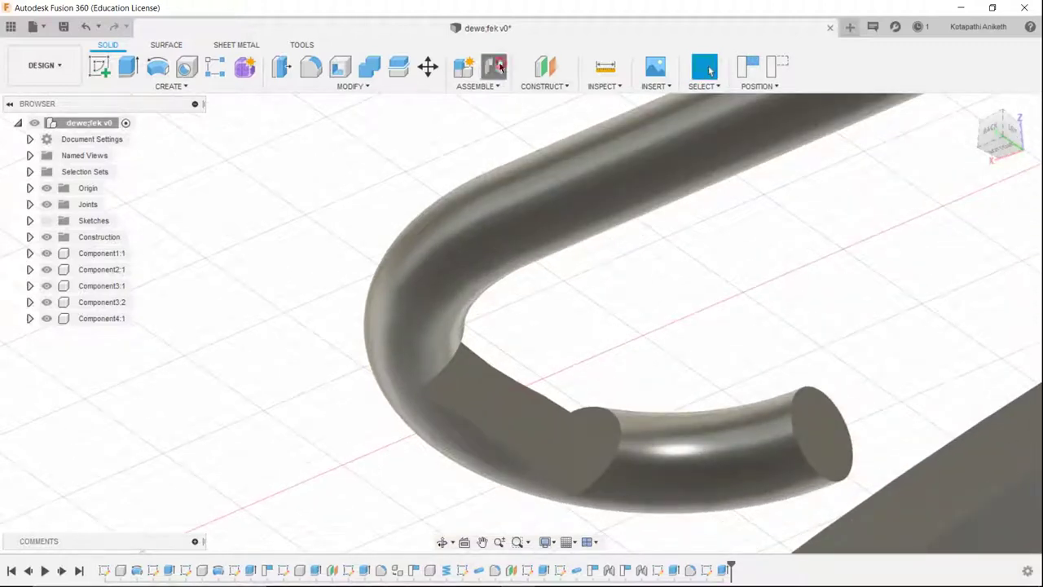
- Restart the joint with positions captured and pick the spring's hook end as Component 1
left_click(498, 67)
left_click(614, 322)
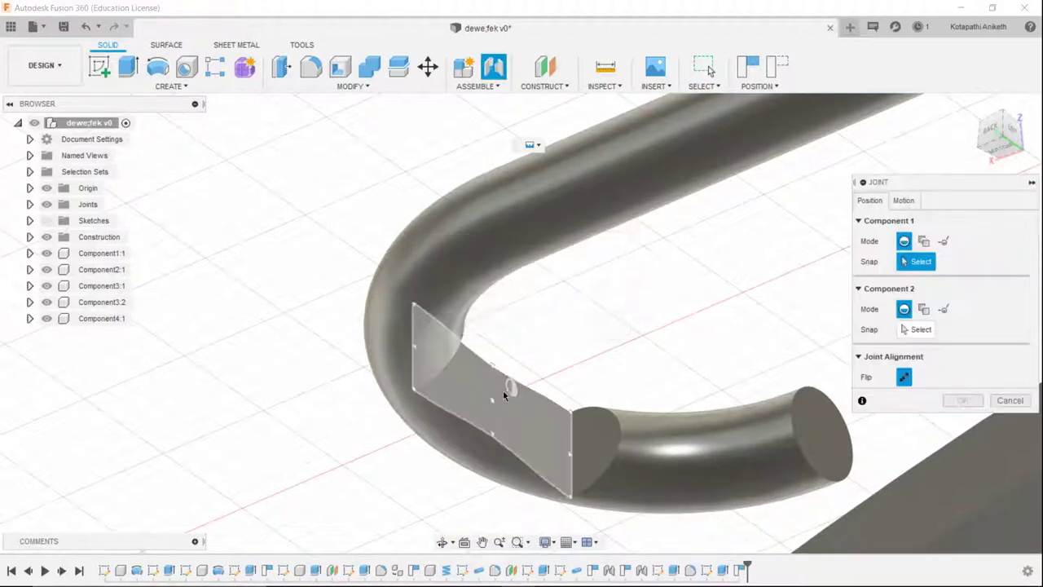
left_click(493, 400)
scroll(500, 403, "down", 10)
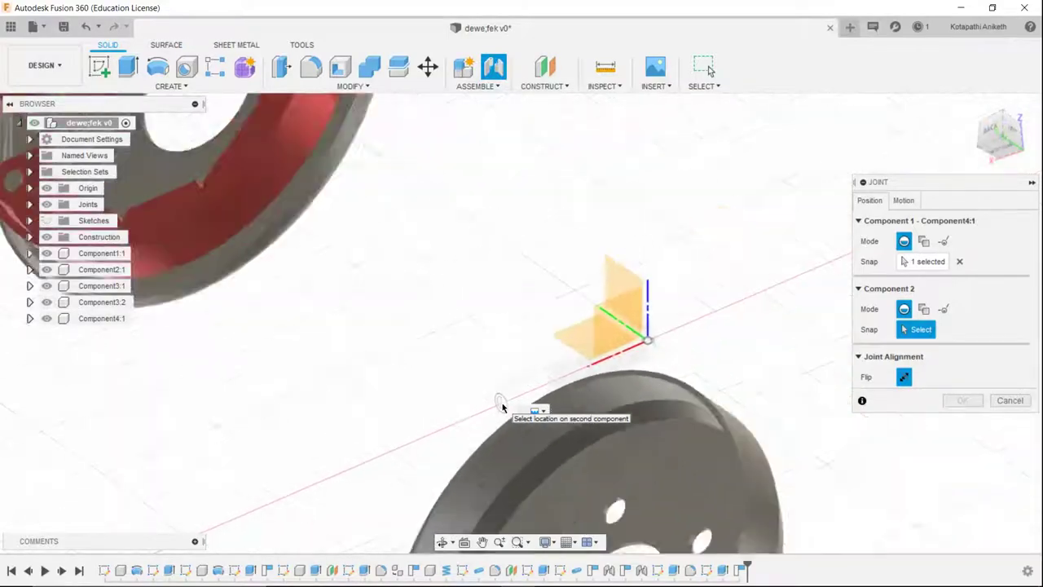
middle_click_drag(500, 403, 458, 222, "shift")
scroll(404, 283, "up", 5)
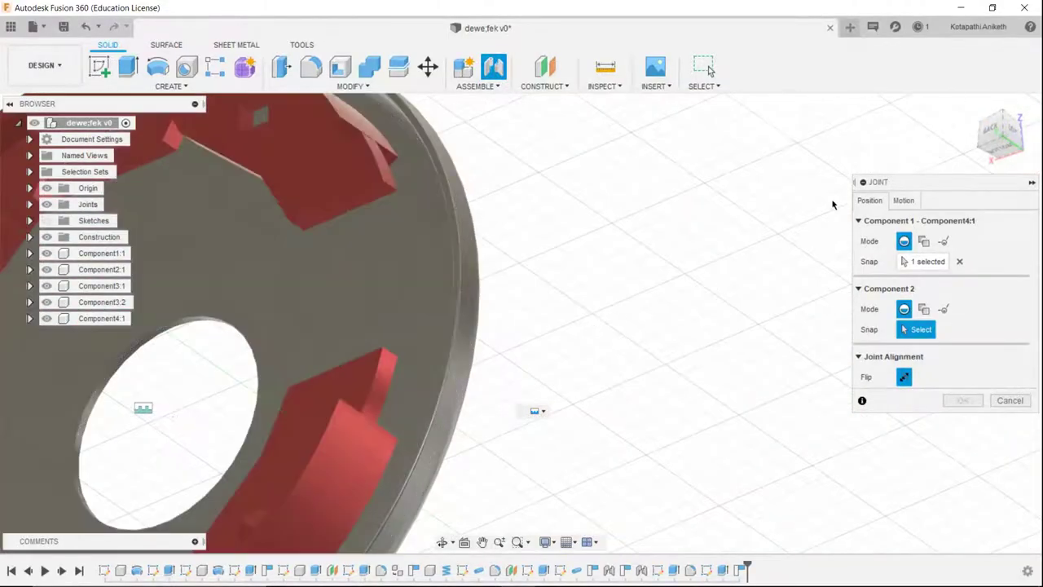
left_click(1024, 158)
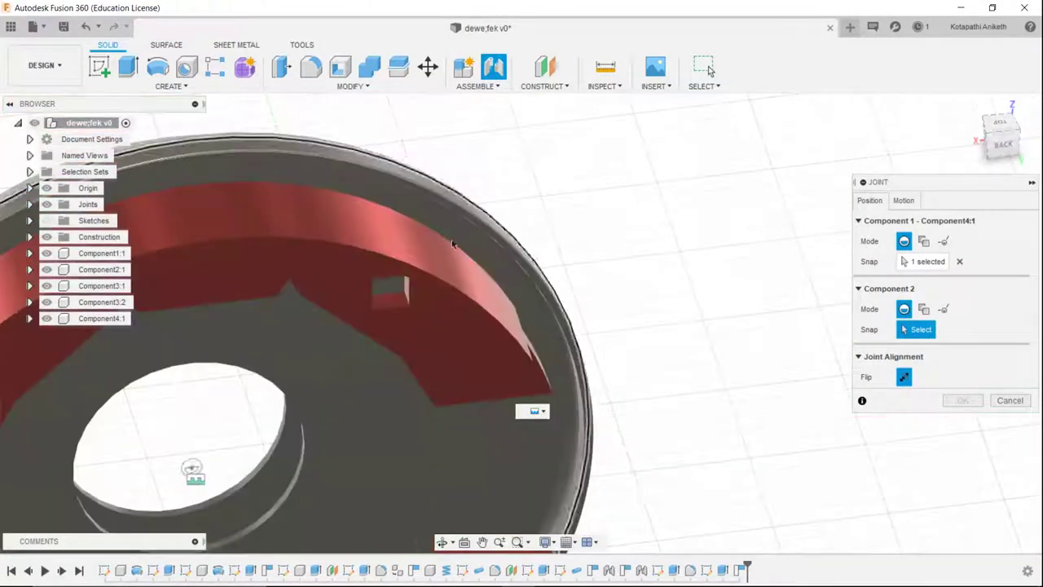
- Pick a point on the red shoe as Component 2 and confirm the joint
left_click(387, 303)
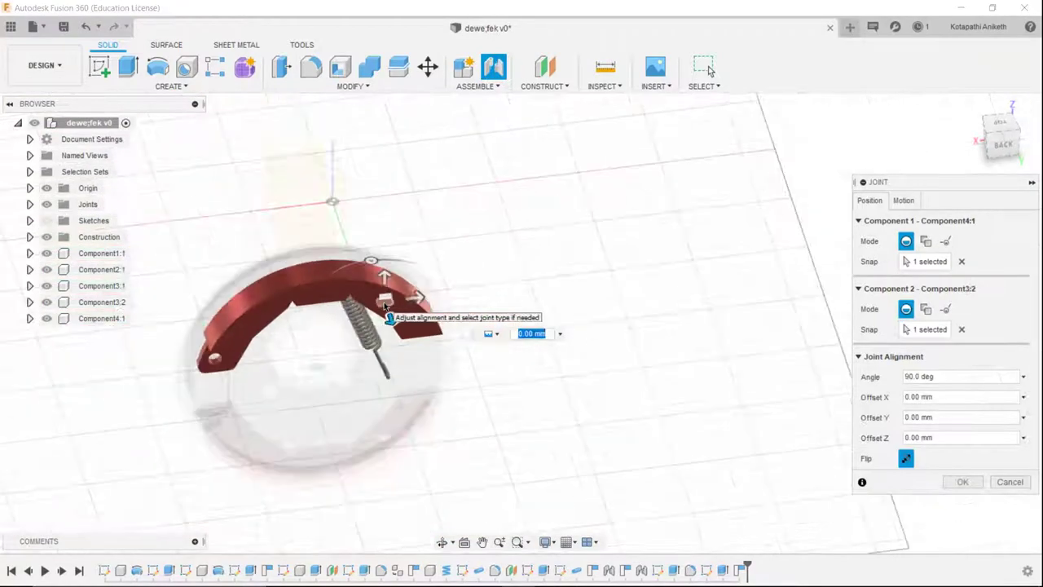
left_click(1002, 143)
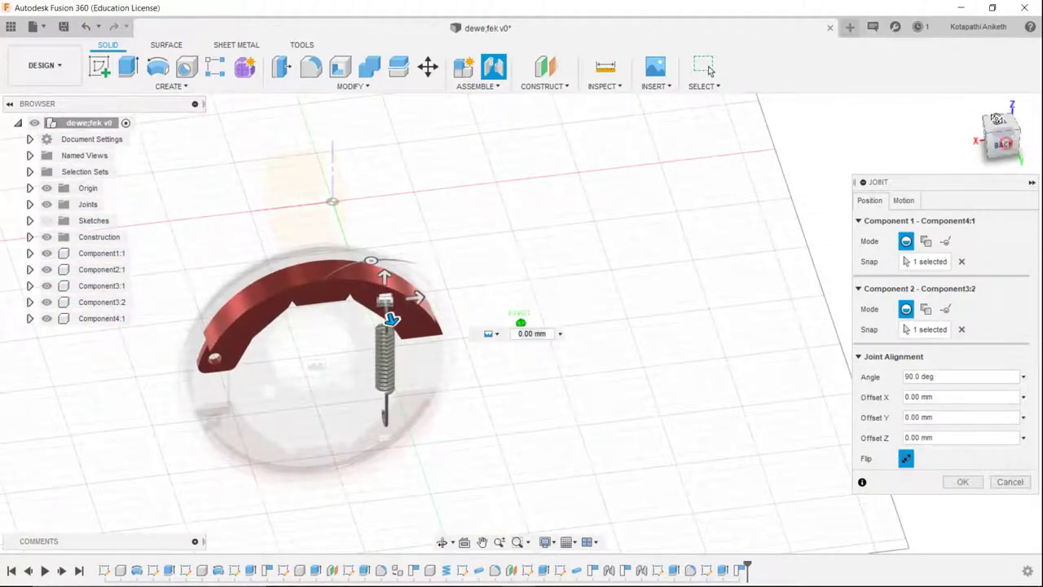
scroll(393, 400, "up", 5)
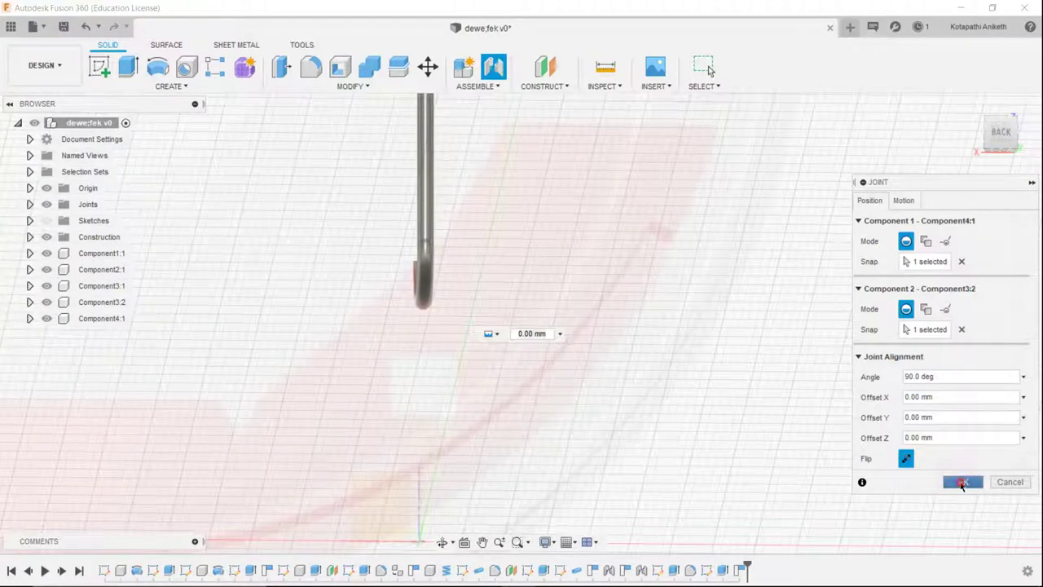
left_click(960, 482)
scroll(820, 400, "down", 2)
scroll(797, 395, "down", 3)
mouse_move(796, 396)
left_mouse_down()
mouse_move(861, 249)
mouse_move(896, 389)
mouse_move(676, 250)
left_mouse_up()
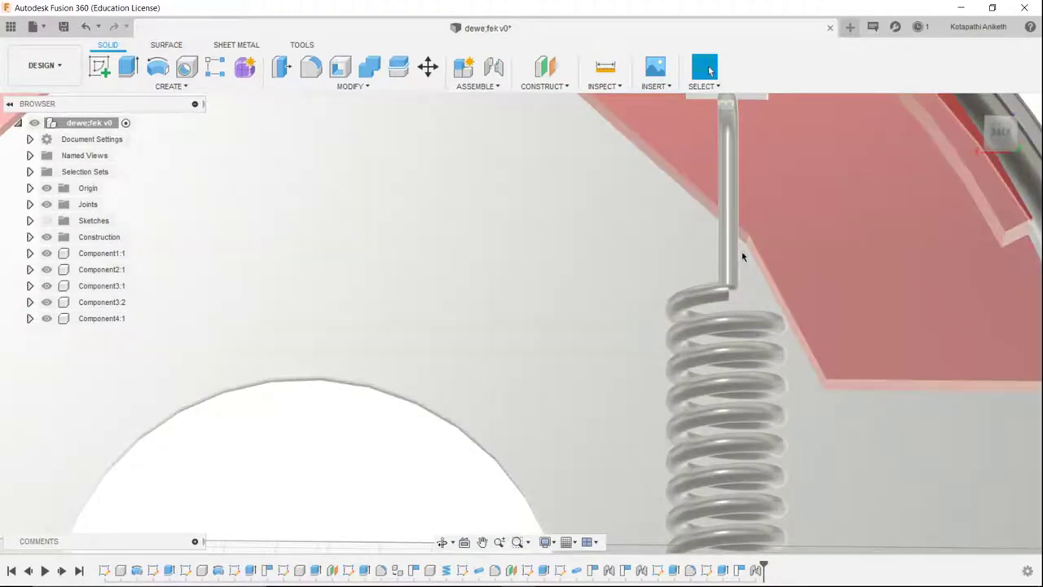
- Fit the whole brake assembly in view, expand Sketches and toggle Sketch12's selection
scroll(559, 333, "down", 5)
scroll(419, 249, "down", 3)
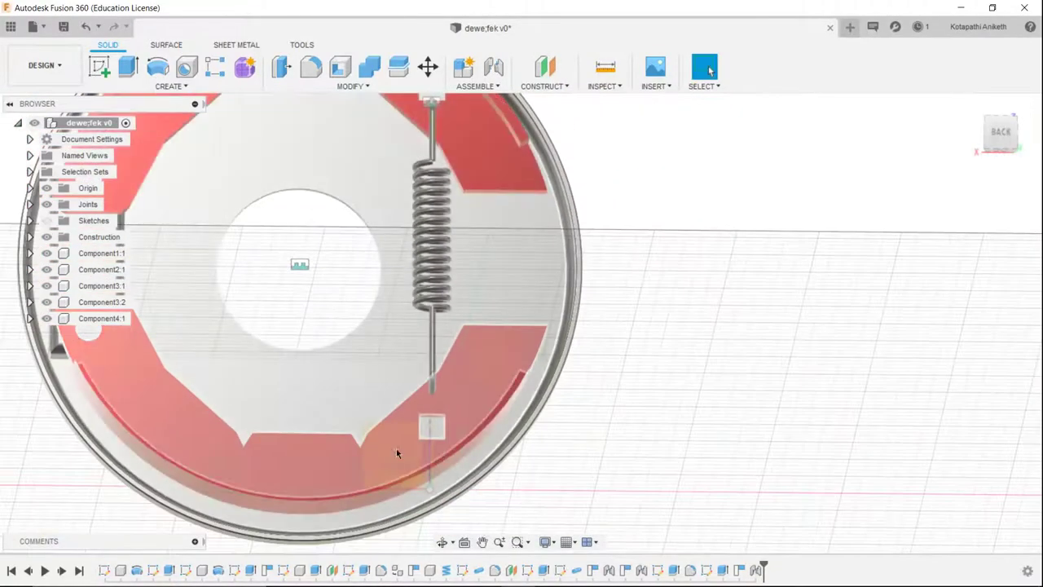
scroll(717, 285, "down", 3)
middle_click_drag(720, 254, 722, 414)
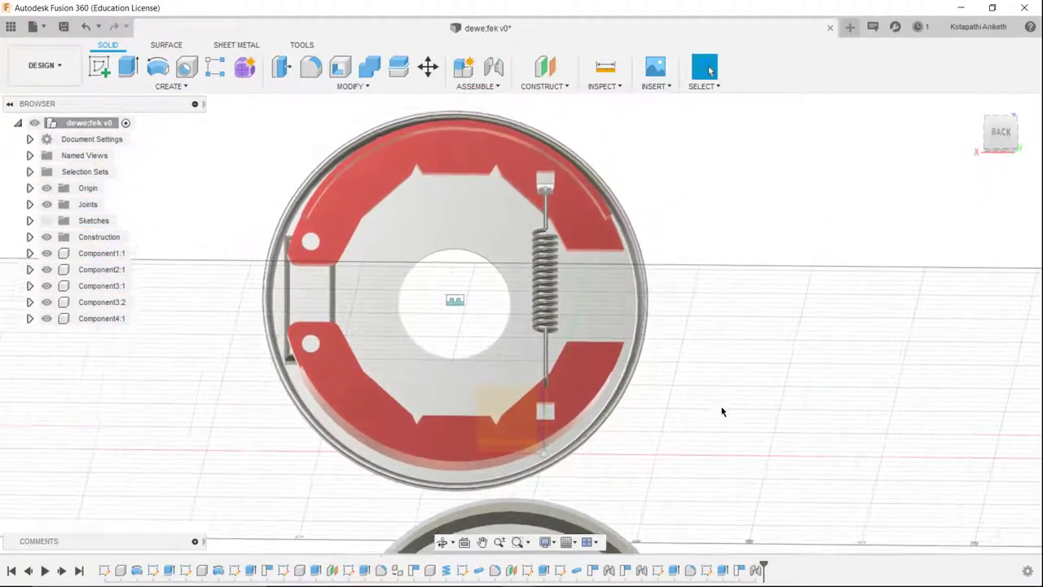
left_click(29, 221)
left_click(57, 400)
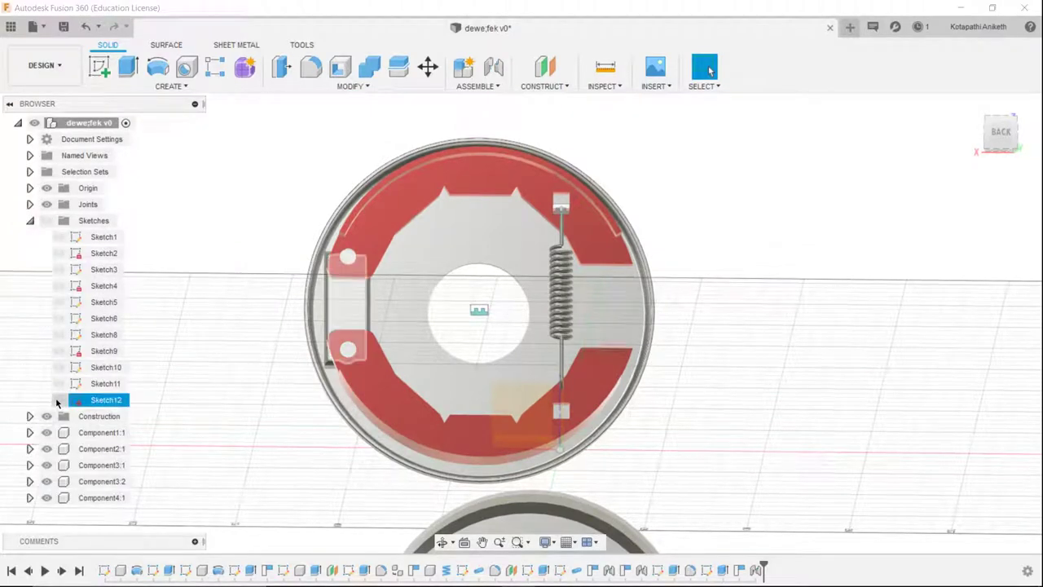
left_click(57, 400)
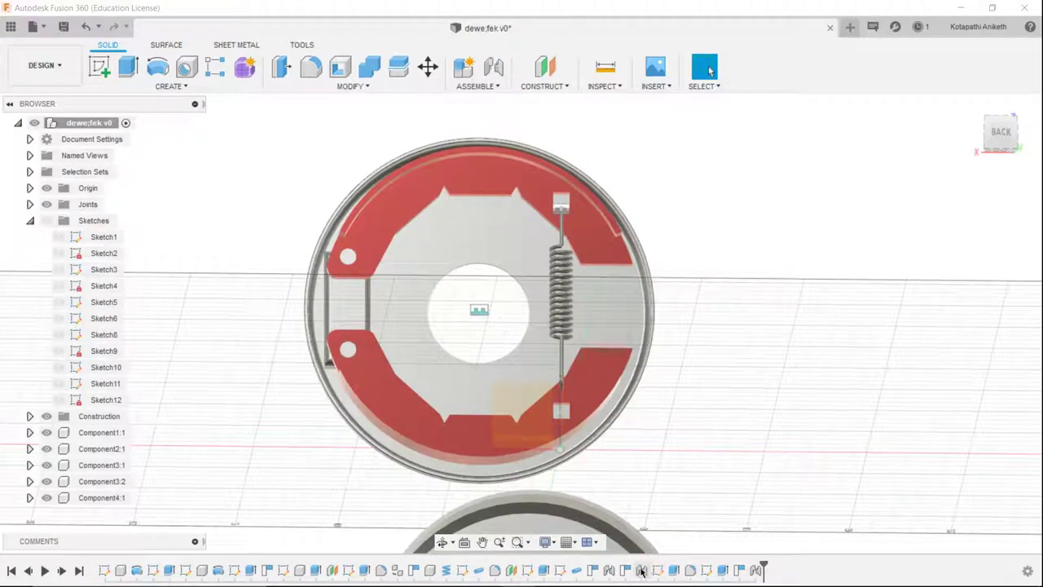
- Reopen the Coil feature, review its Height value and confirm it
double_click(452, 571)
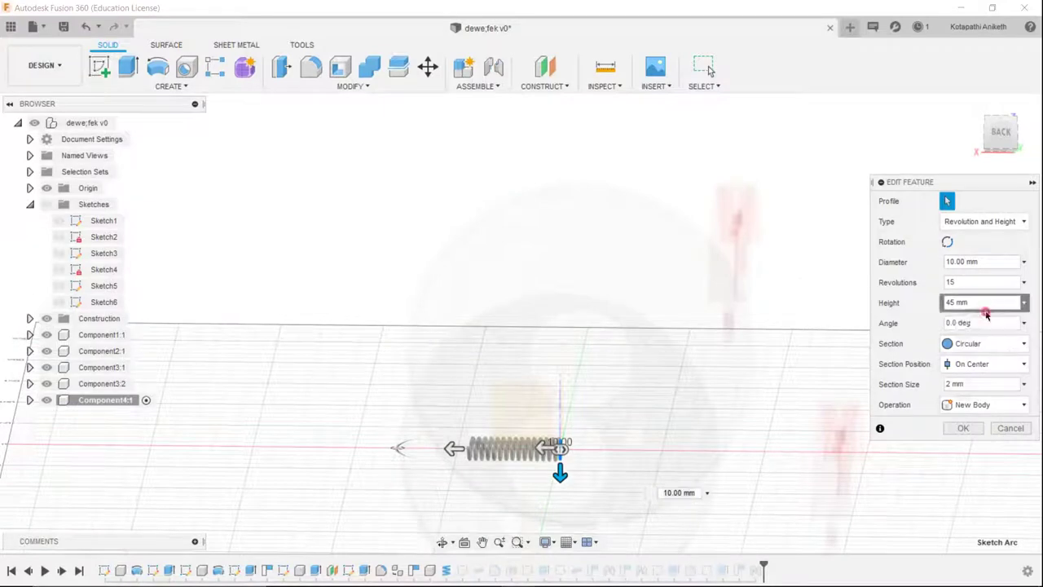
left_click(986, 314)
left_click(976, 302)
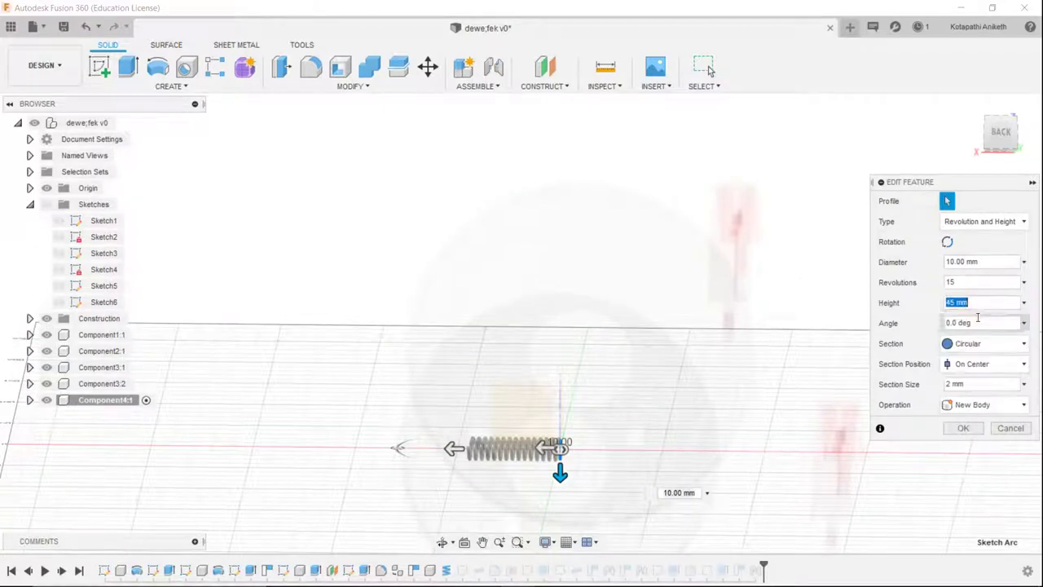
type("5")
key("Return")
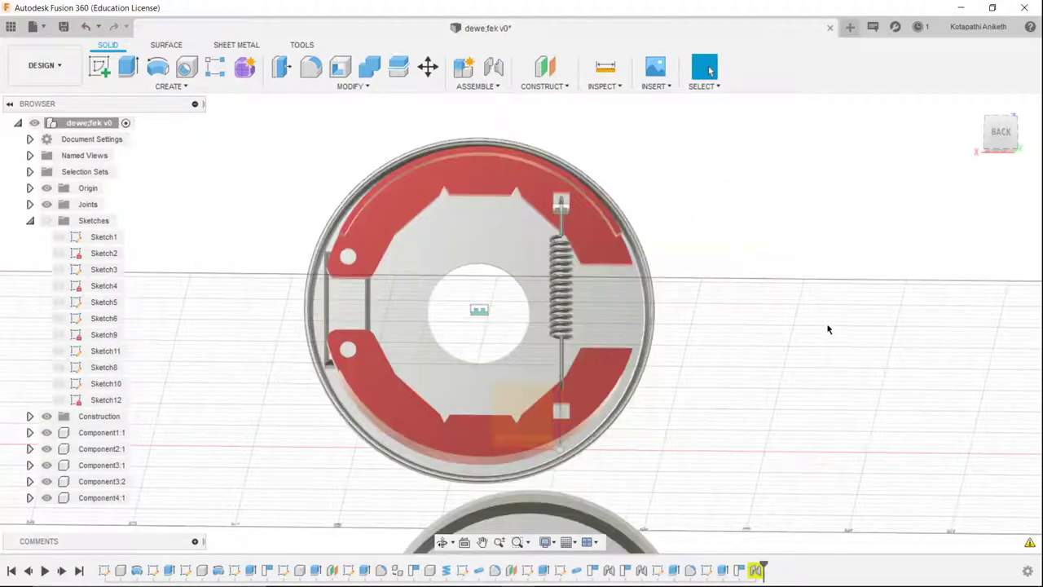
- Delete the spring's Rigid3 joint from the timeline
scroll(710, 357, "up", 2)
left_click_drag(714, 350, 751, 436)
key("Escape")
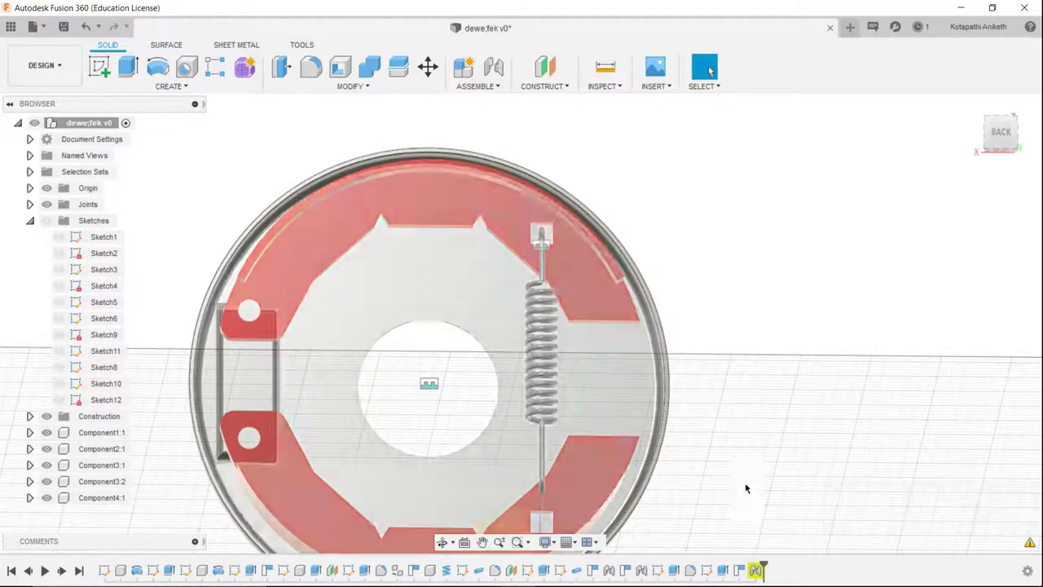
right_click(757, 570)
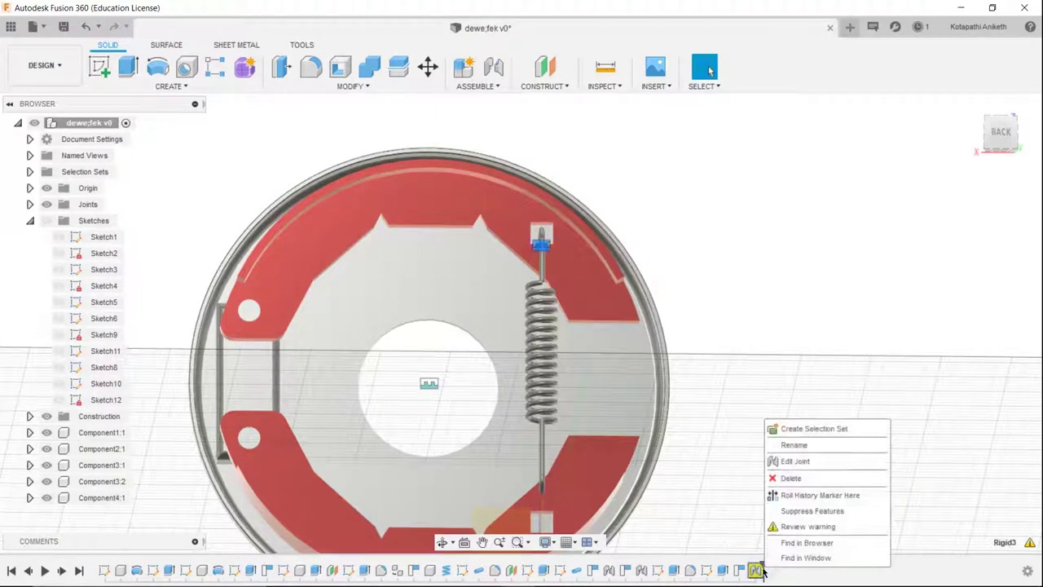
left_click(791, 478)
scroll(734, 388, "down", 5)
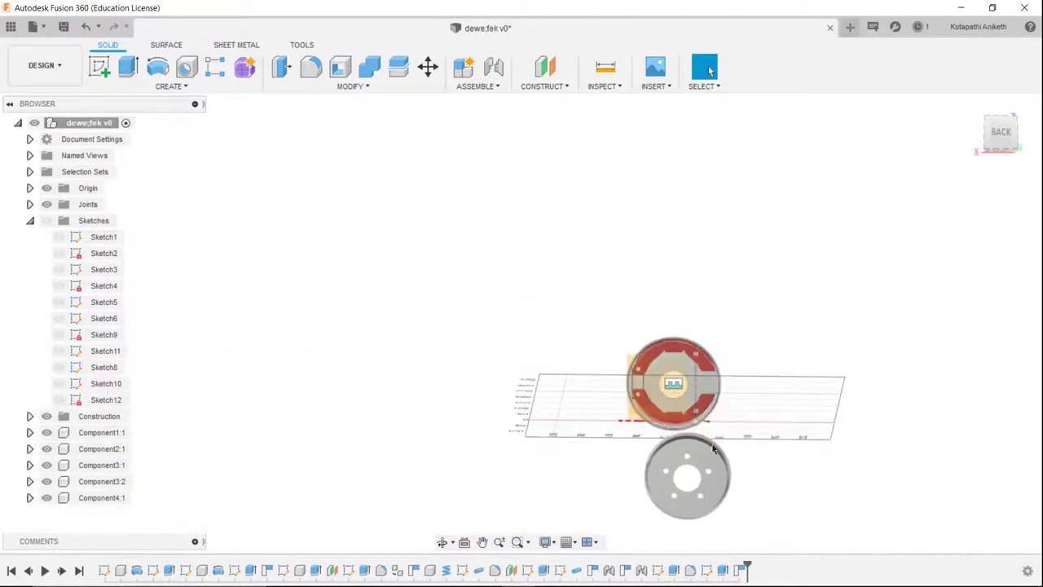
- Change Sketch8's 15.00 mm straight-end dimension to 20 mm and finish the sketch
double_click(461, 570)
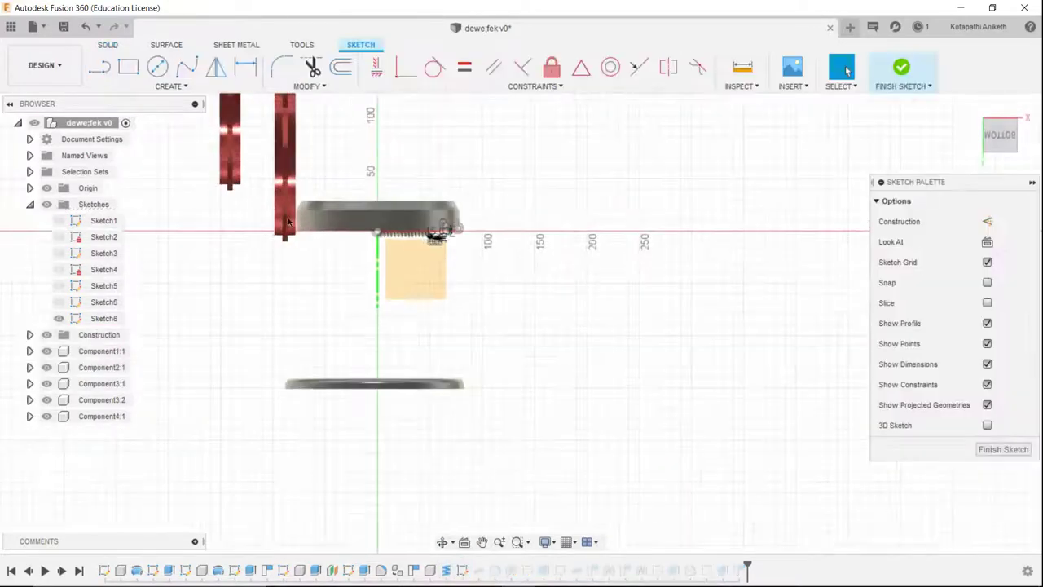
scroll(338, 349, "up", 3)
scroll(414, 368, "up", 2)
middle_click_drag(414, 367, 603, 485)
scroll(605, 419, "up", 3)
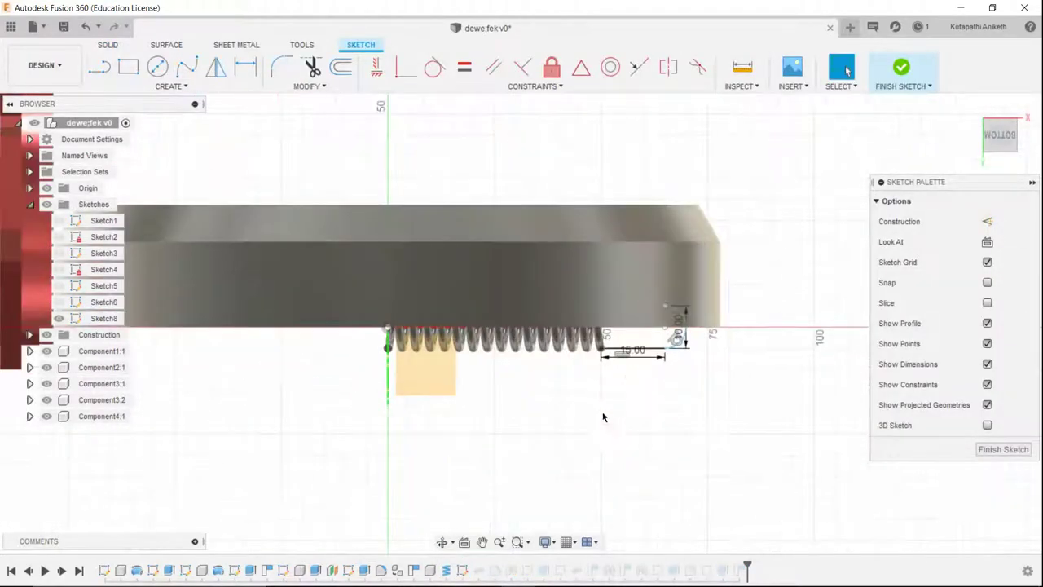
scroll(624, 378, "up", 2)
scroll(660, 342, "up", 3)
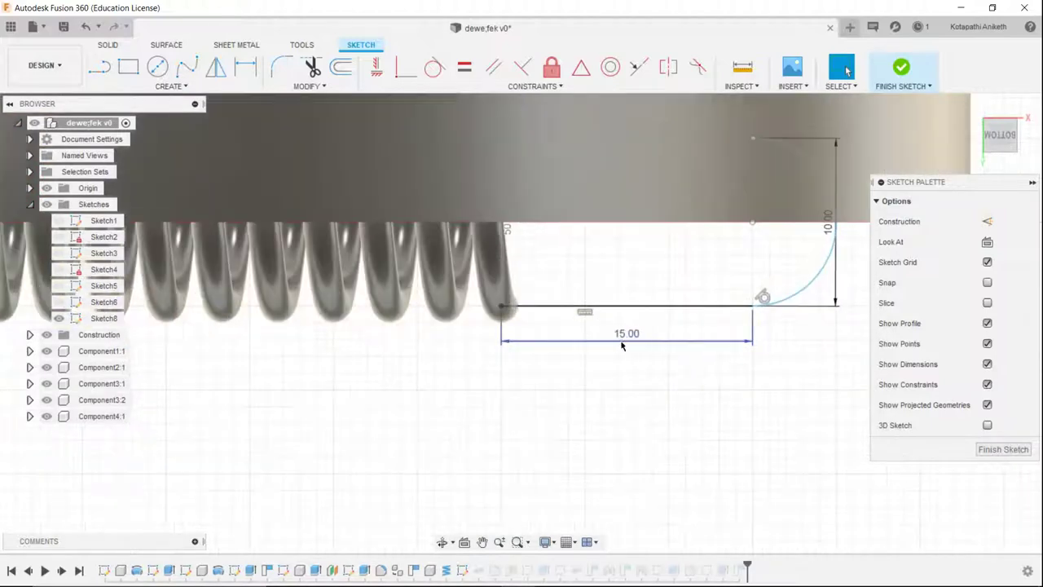
double_click(626, 340)
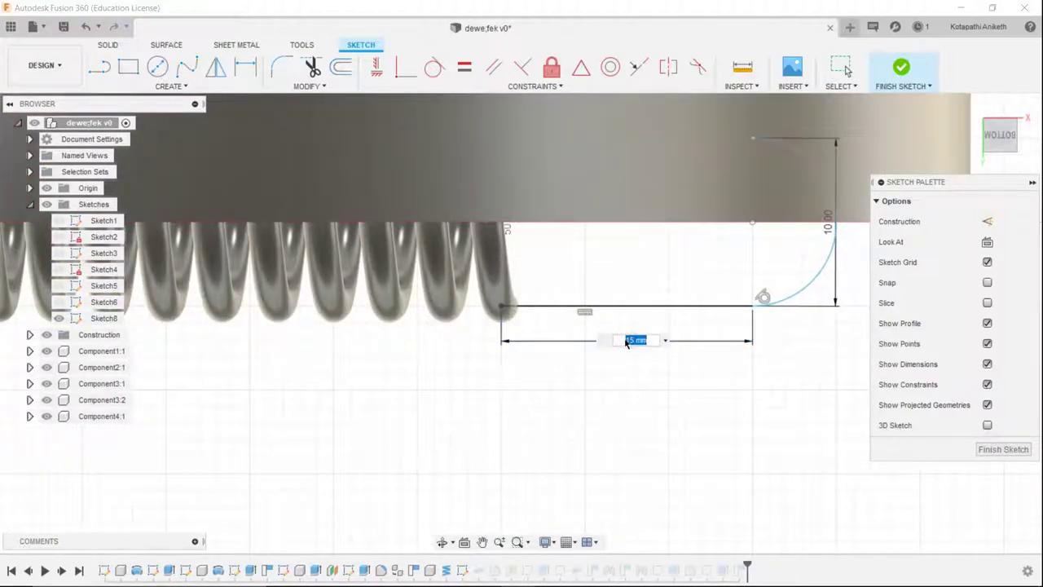
type("20")
key("Return")
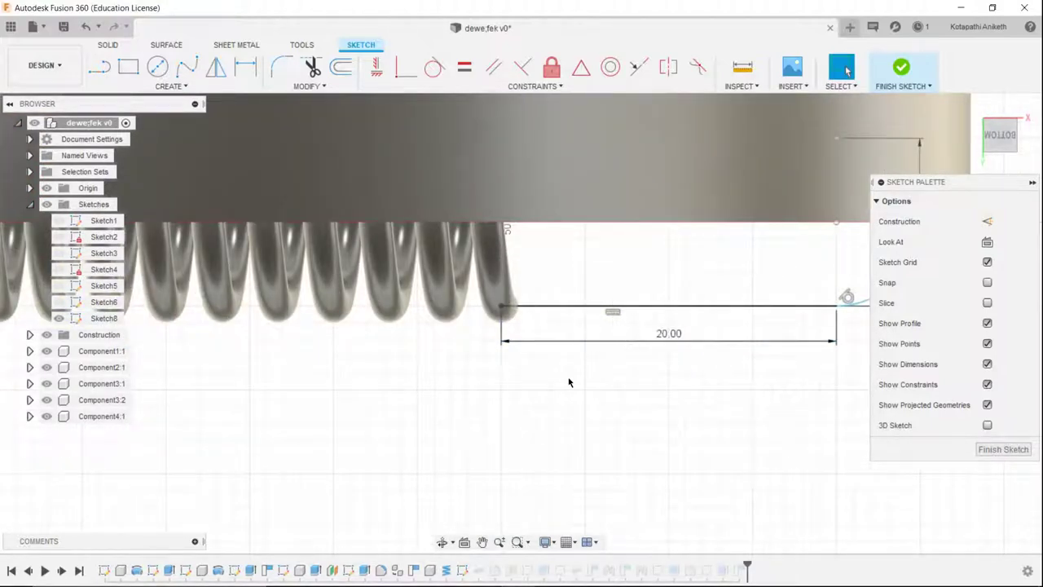
scroll(568, 382, "down", 4)
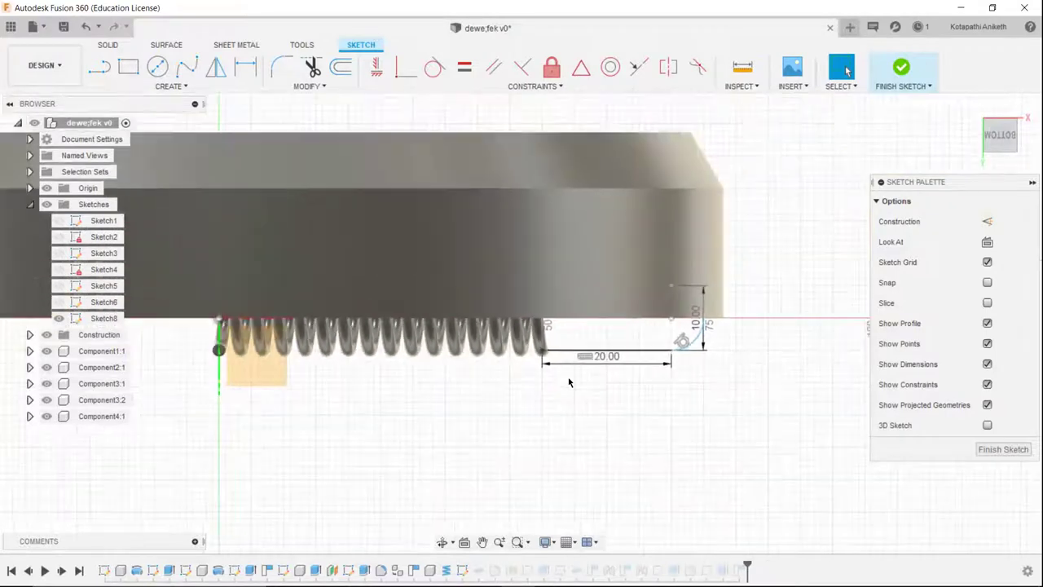
left_click(1002, 450)
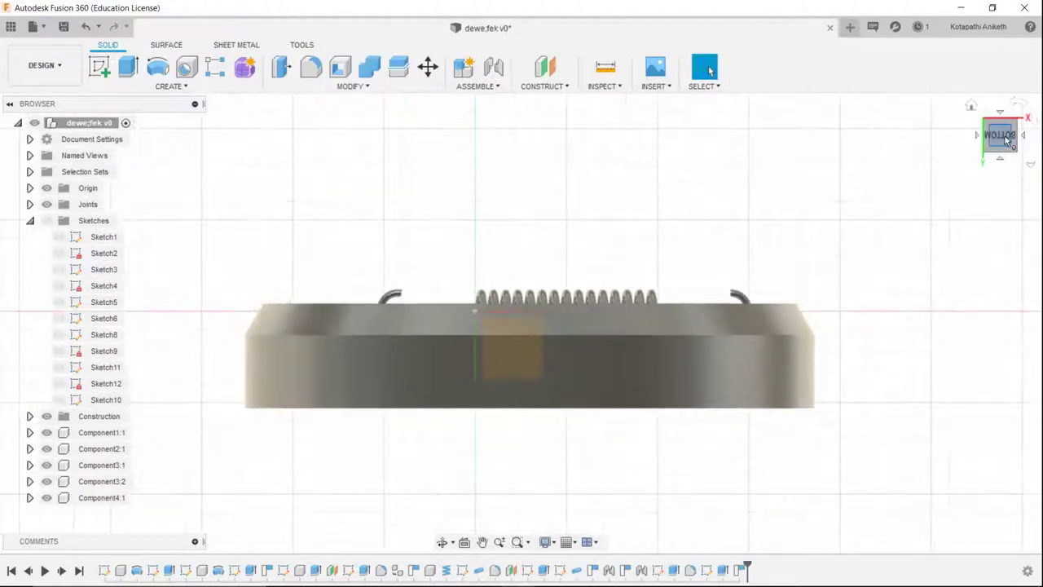
- Drag the disc away from the spring and cancel the Joint dialog
middle_click_drag(1007, 140, 756, 274, "shift")
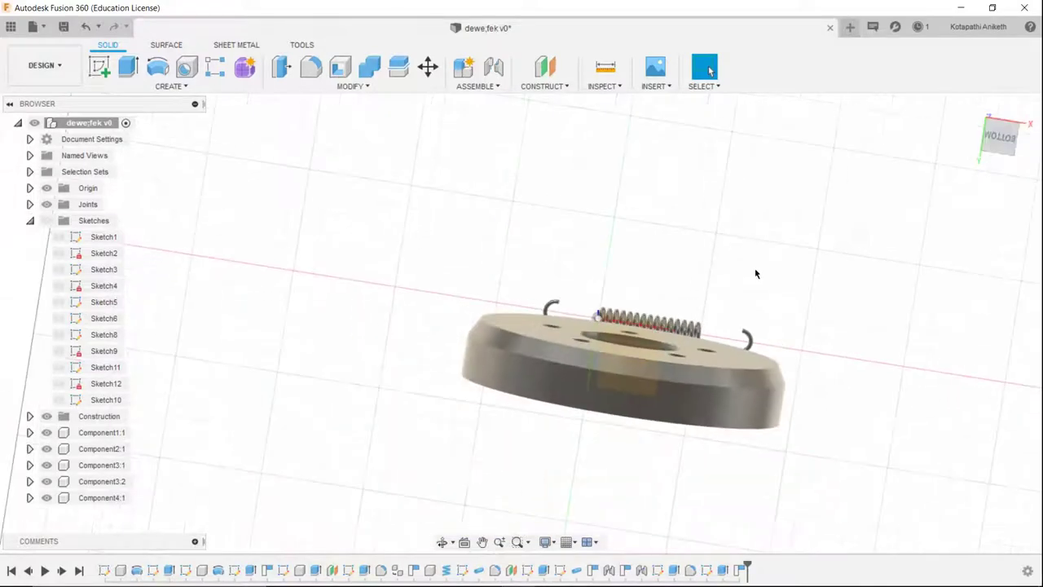
left_click_drag(744, 433, 837, 263)
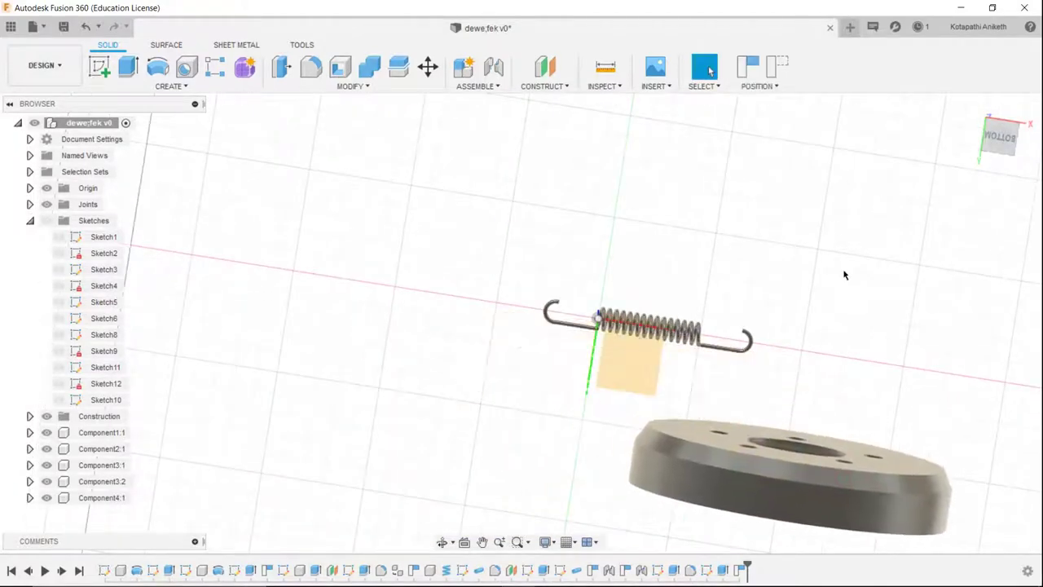
middle_click_drag(836, 262, 612, 256)
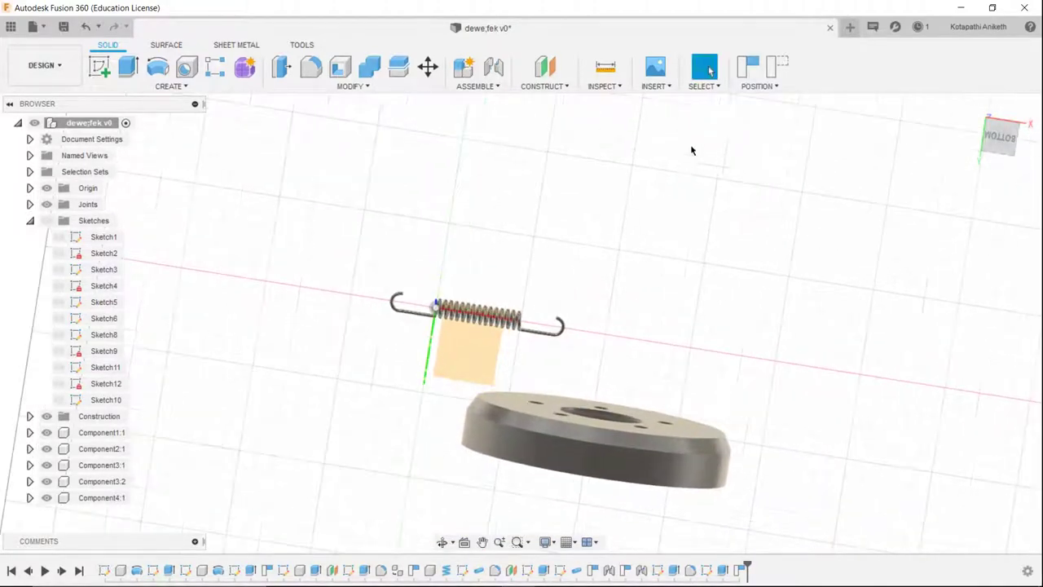
left_click(709, 71)
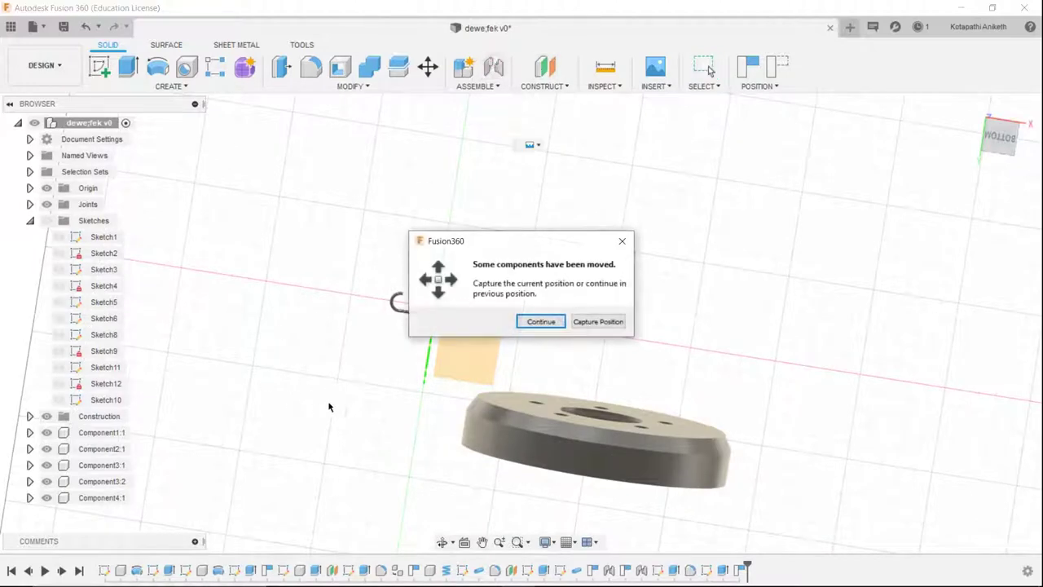
left_click(598, 321)
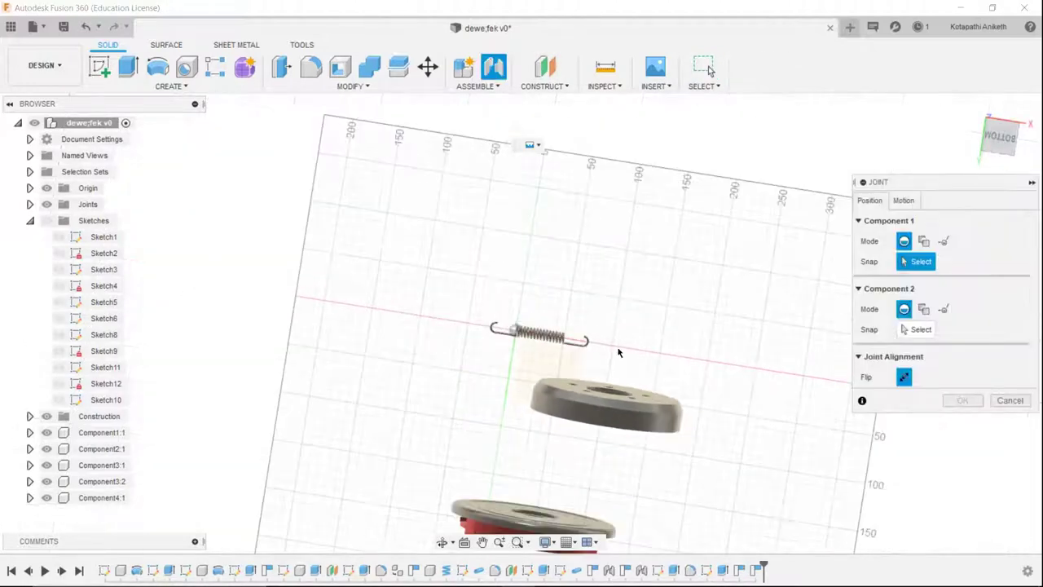
scroll(612, 349, "up", 2)
scroll(571, 355, "up", 3)
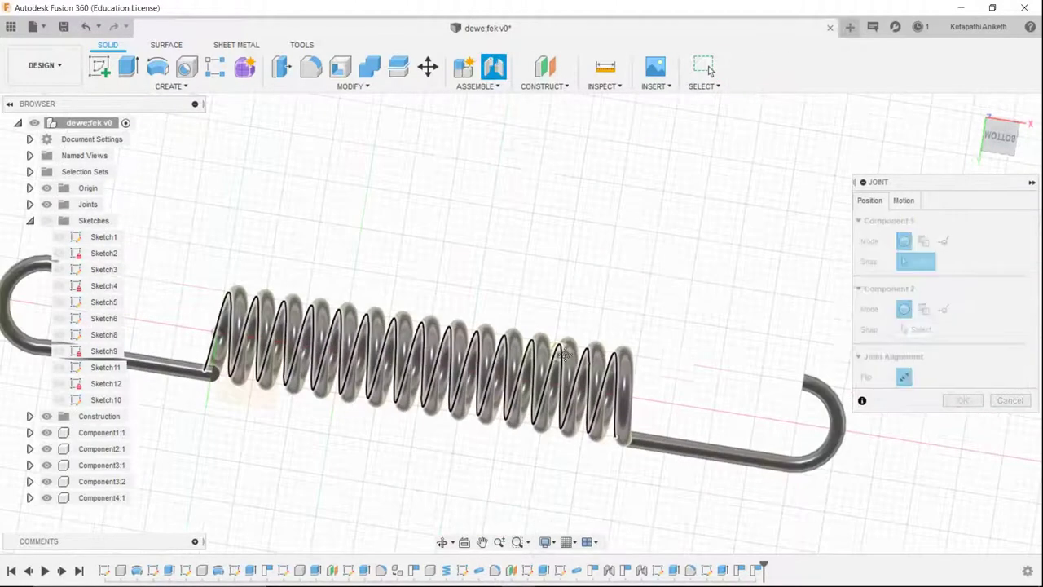
left_click(1007, 400)
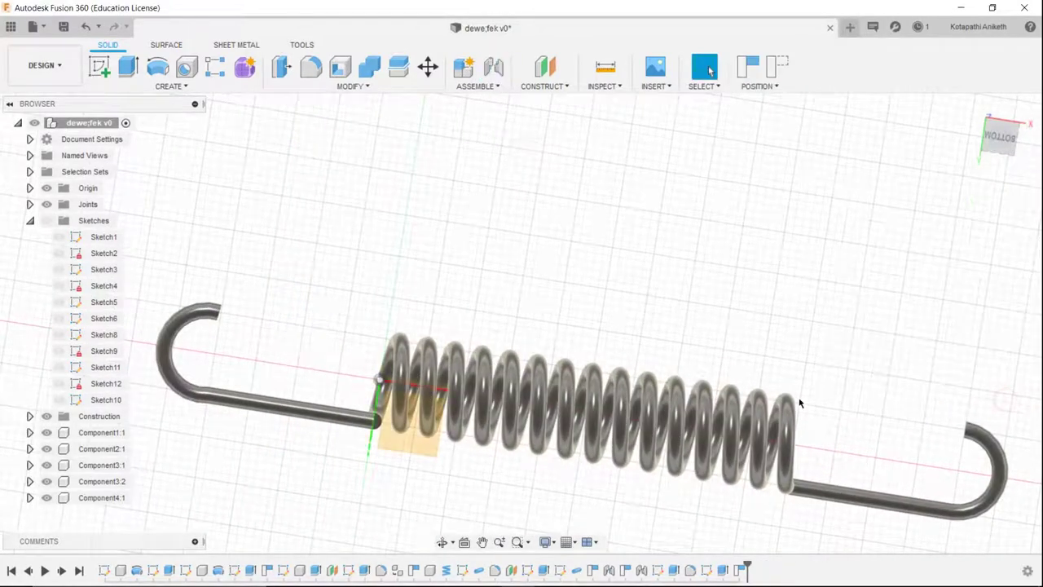
scroll(671, 298, "down", 2)
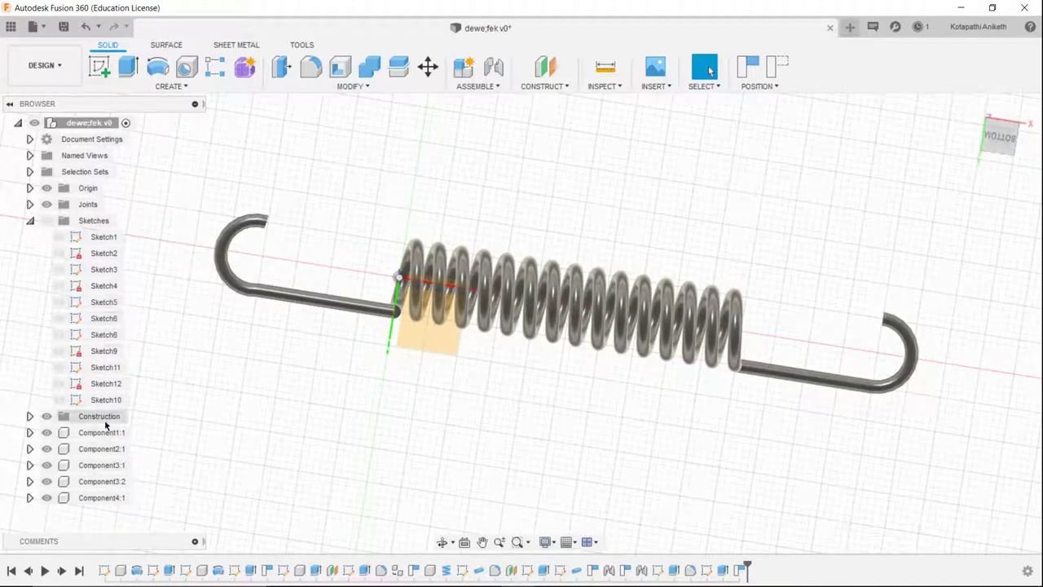
- Select the Construction folder, orbit to a tilted spring view, and right-click the YZ plane
left_click(46, 417)
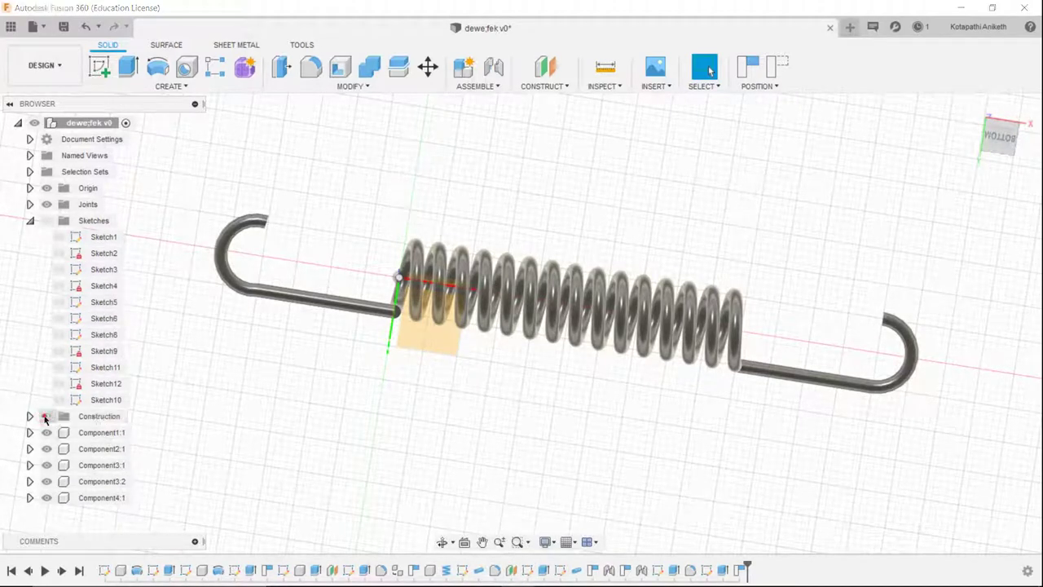
mouse_move(999, 137)
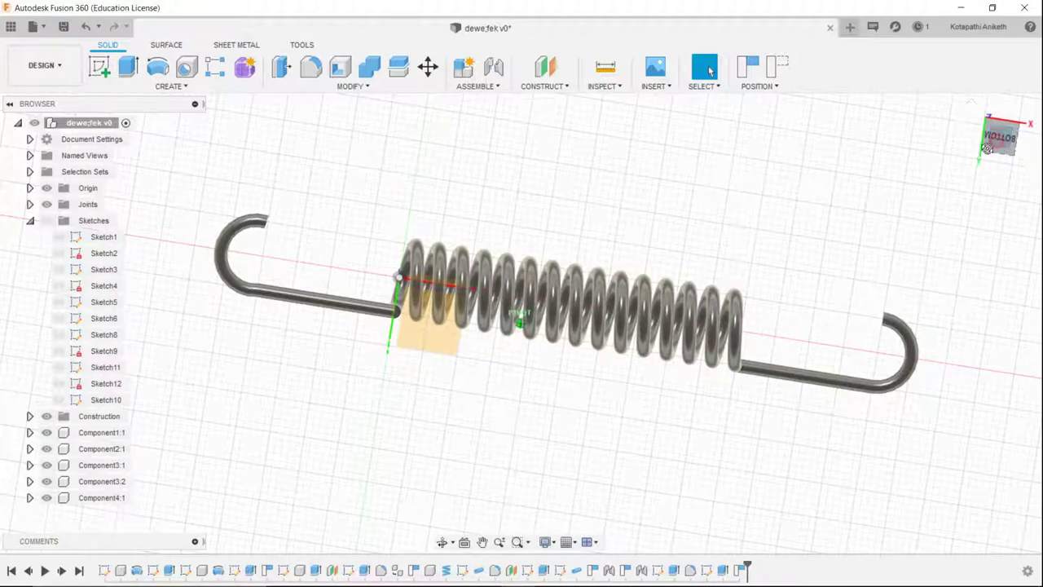
middle_click_drag(521, 322, 538, 244, "shift")
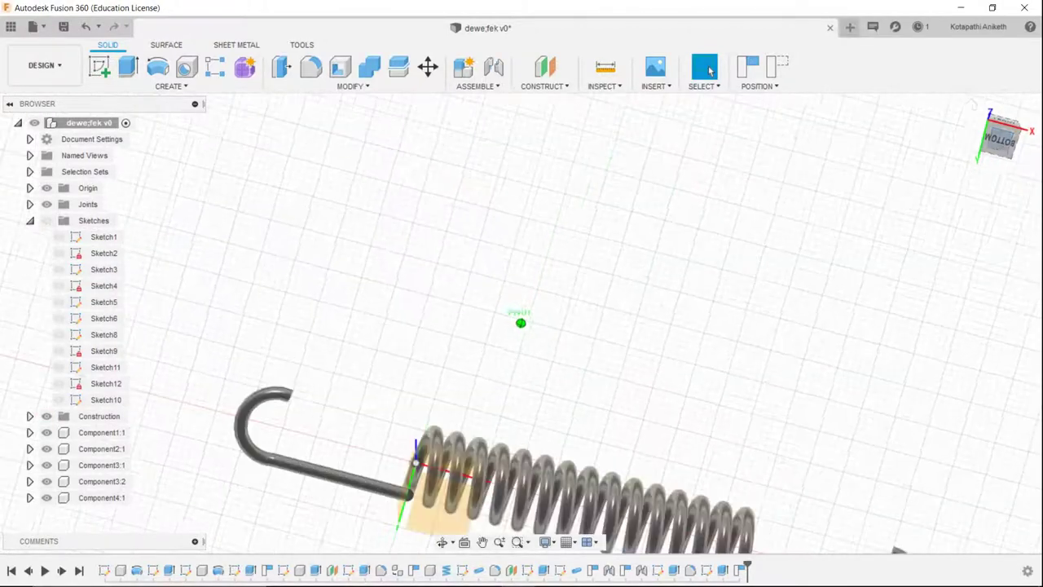
left_click(1000, 145)
middle_click_drag(704, 362, 551, 356, "shift")
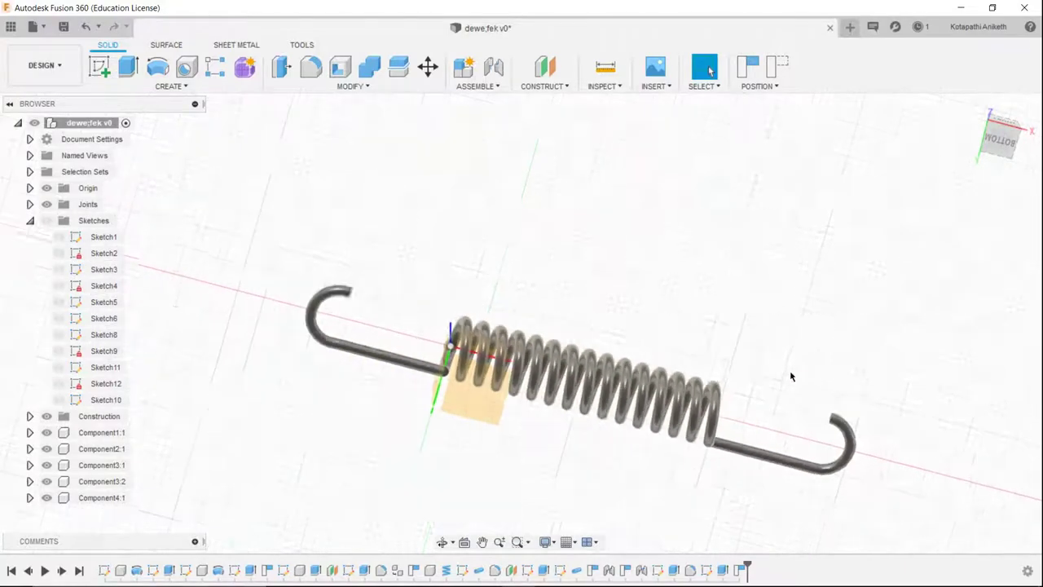
scroll(468, 389, "up", 3)
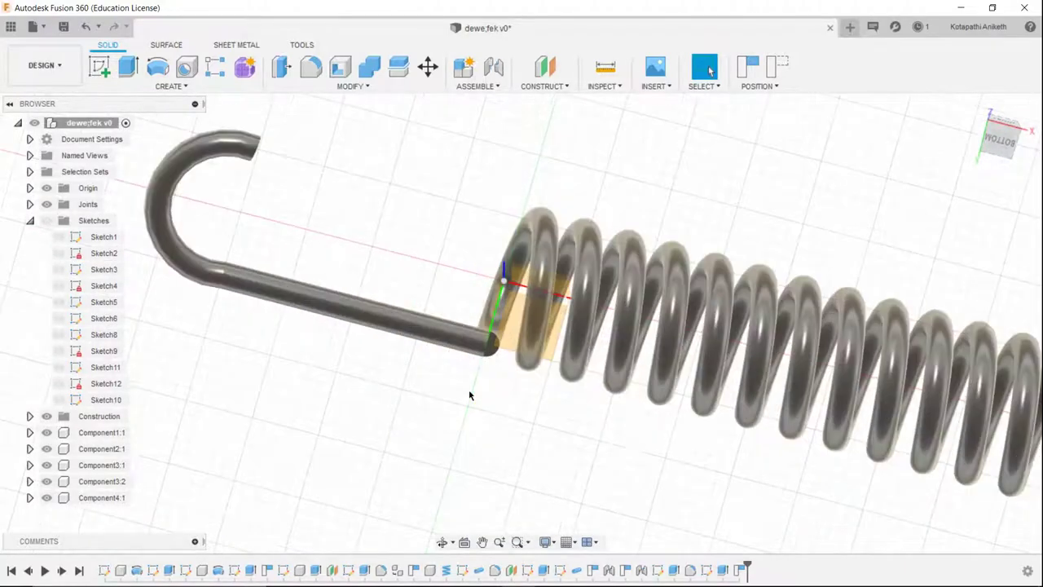
scroll(481, 370, "up", 3)
right_click(521, 213)
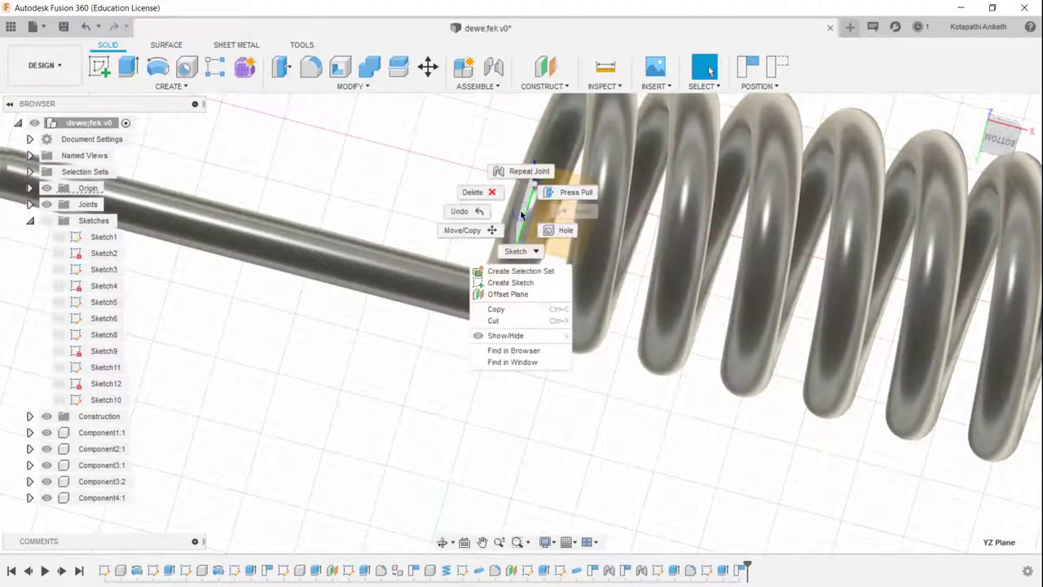
- Create a new sketch on the YZ origin plane, keeping components in place
left_click(523, 294)
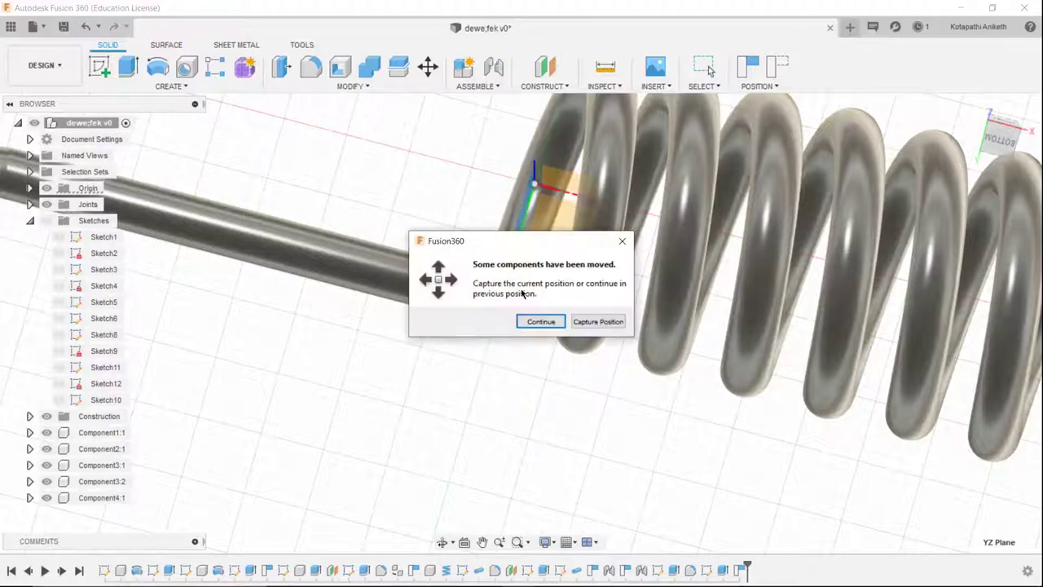
left_click(612, 322)
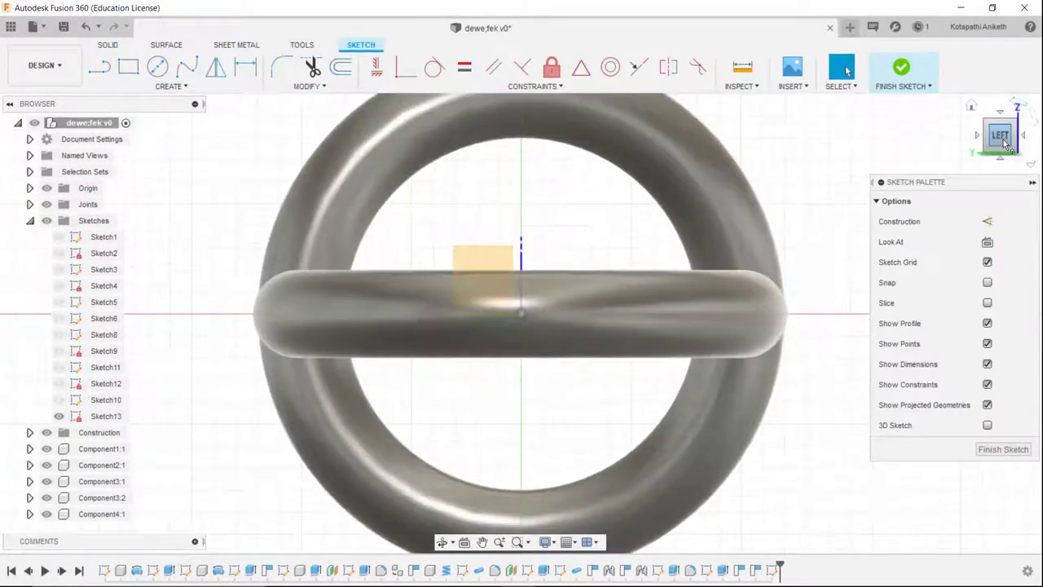
left_click_drag(1004, 144, 741, 233)
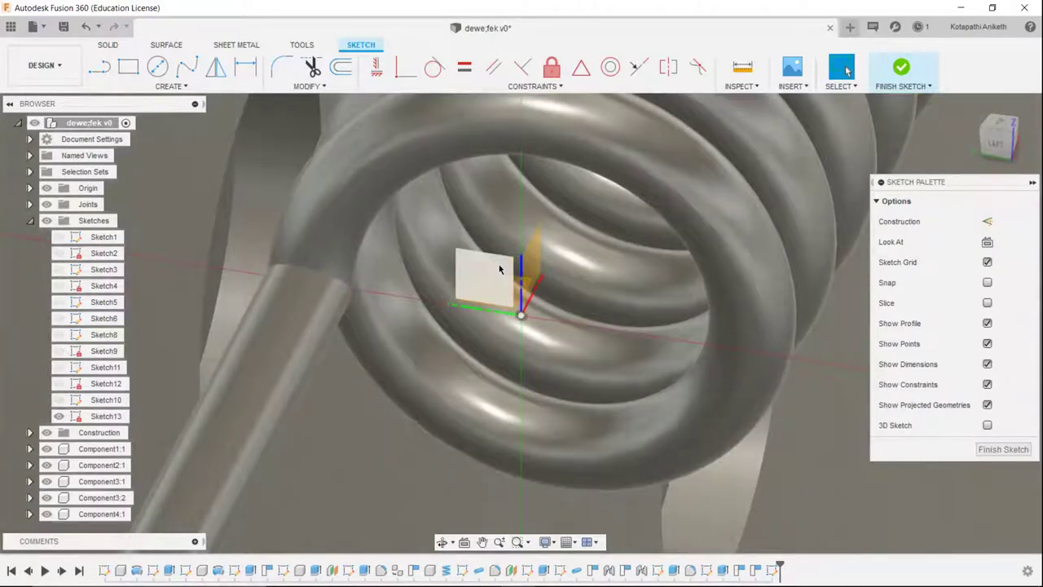
right_click(500, 269)
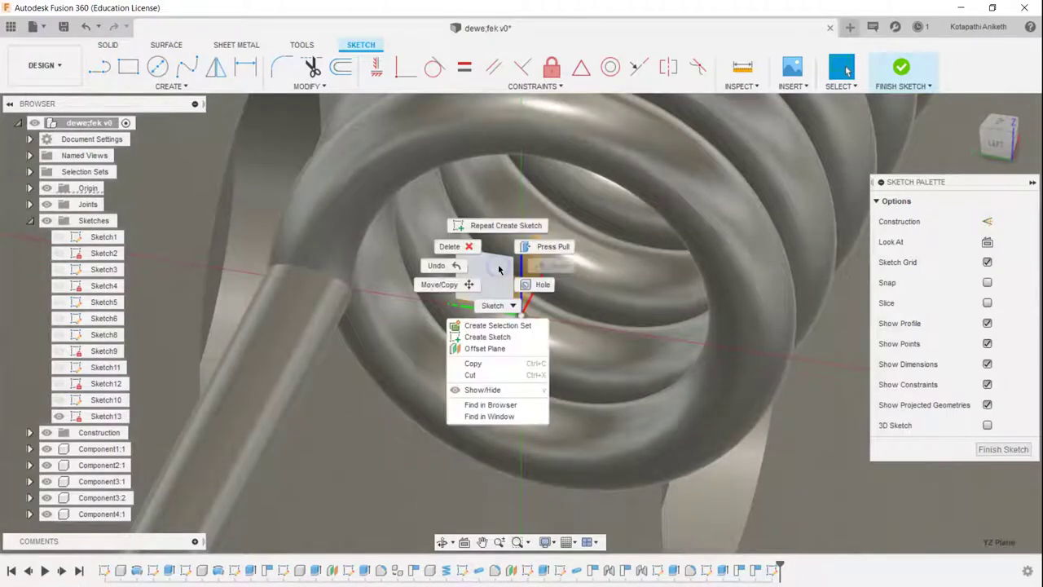
left_click(503, 336)
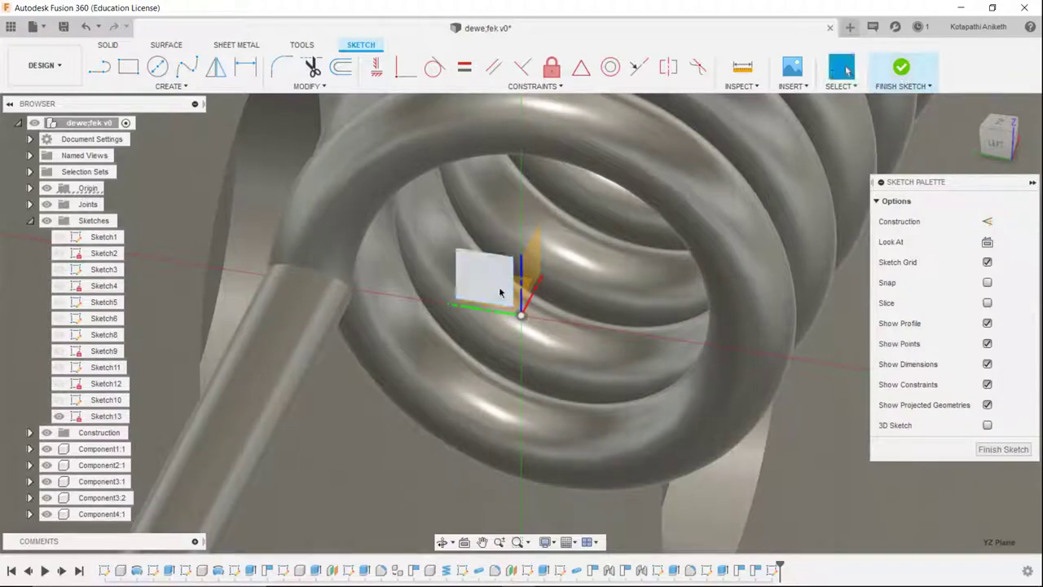
left_click(500, 292)
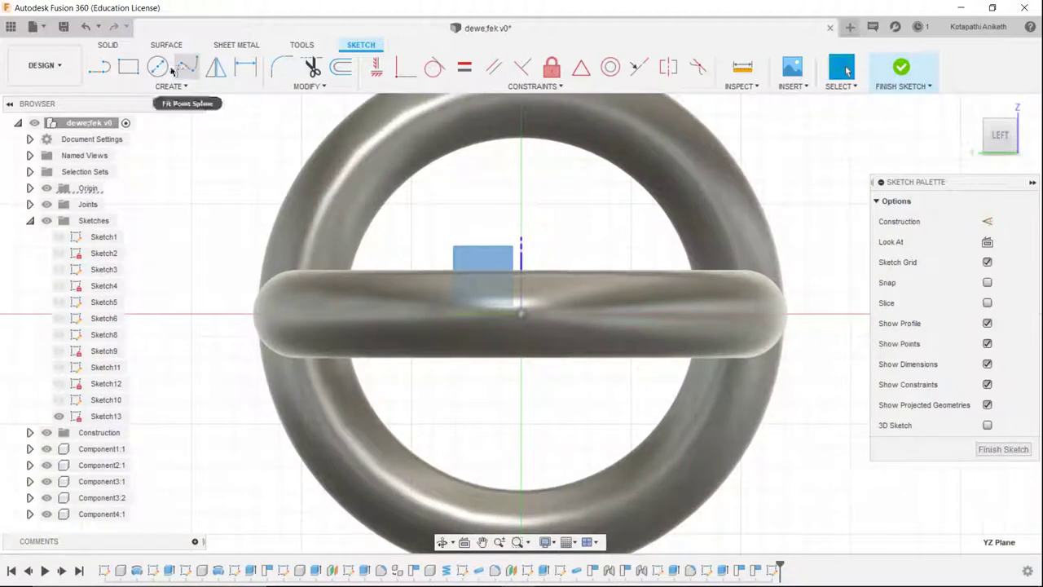
- Draw a 5 mm centre-rectangle square at the origin and finish the sketch
left_click(128, 66)
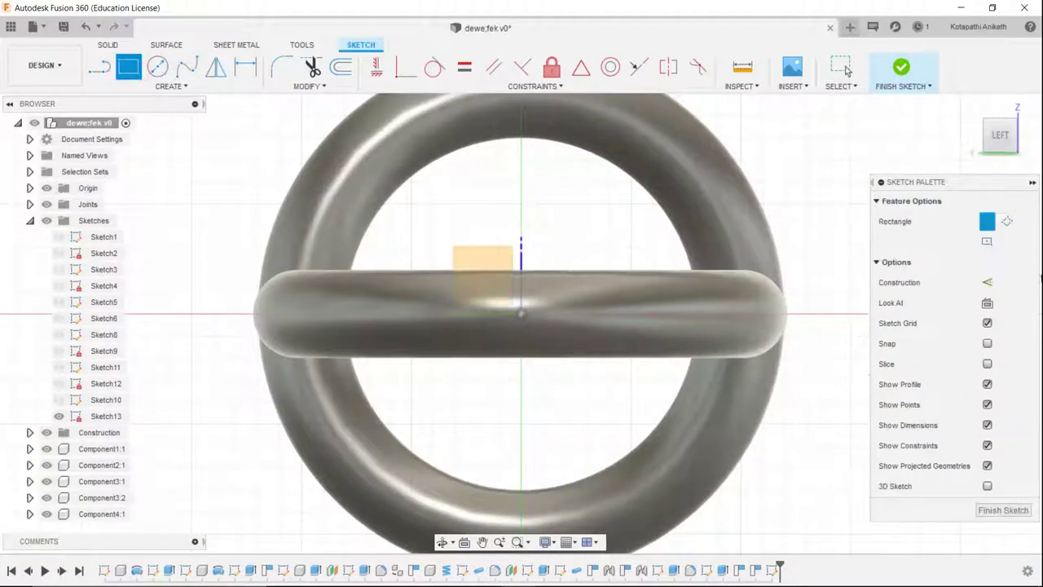
left_click(984, 243)
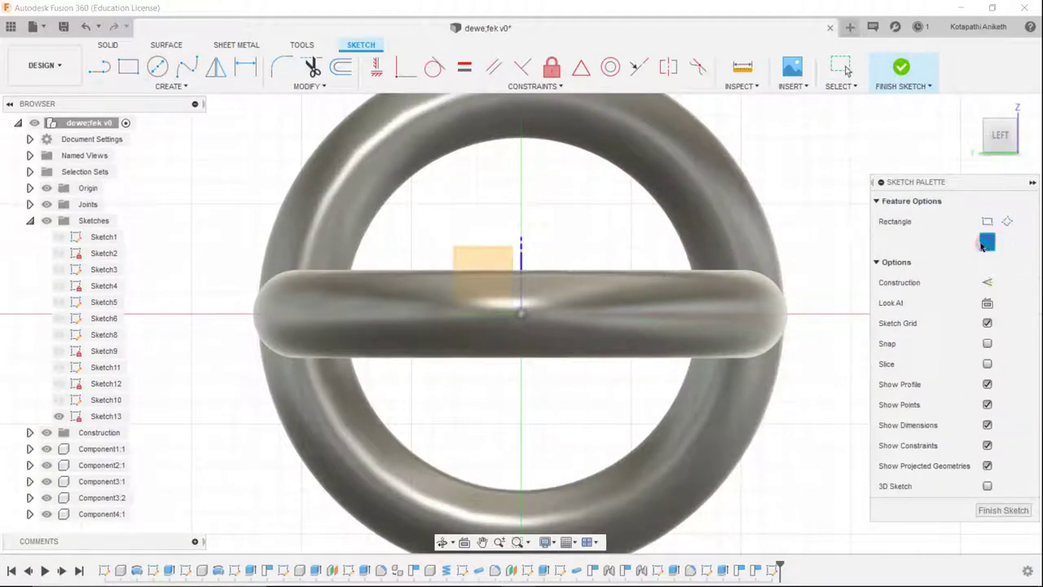
left_click(522, 312)
type("5")
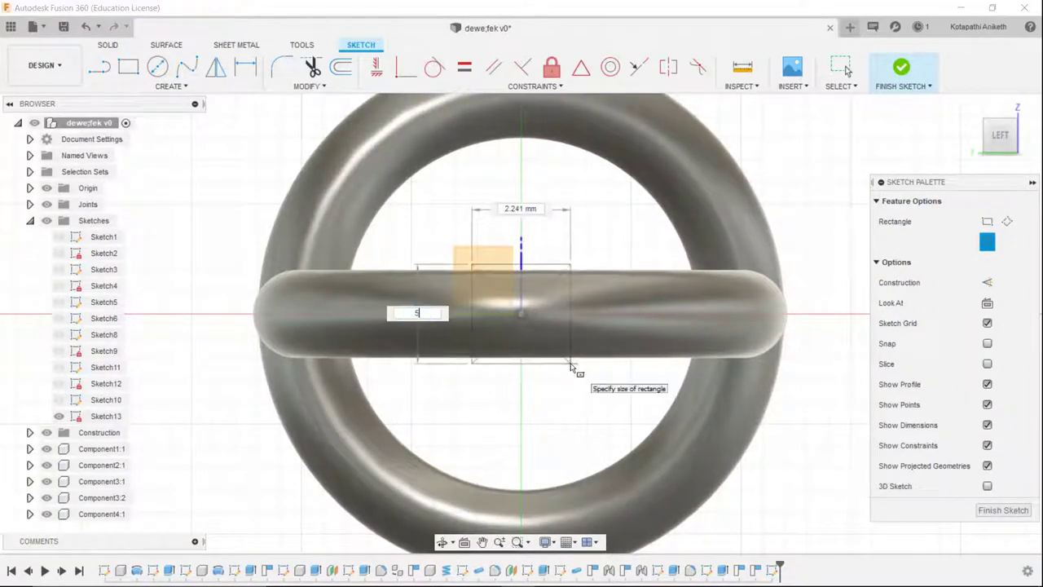
key("Tab")
type("5")
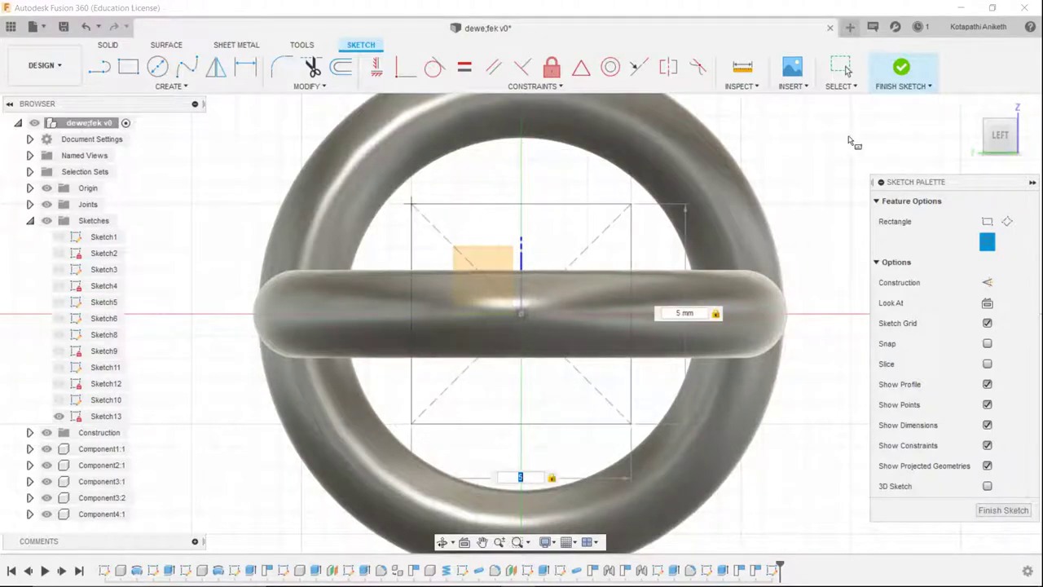
left_click(903, 68)
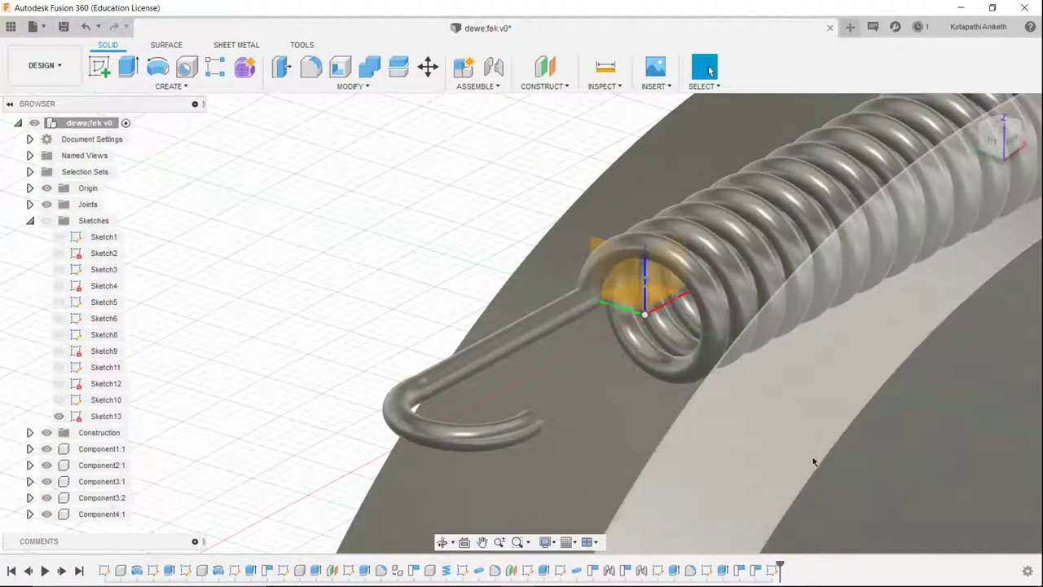
scroll(815, 461, "down", 5)
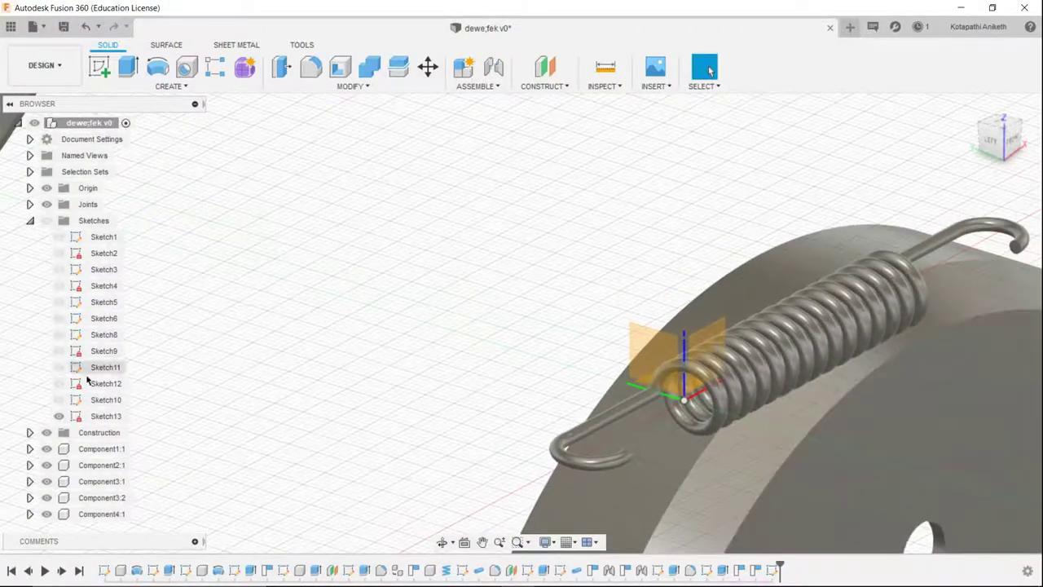
scroll(611, 435, "up", 3)
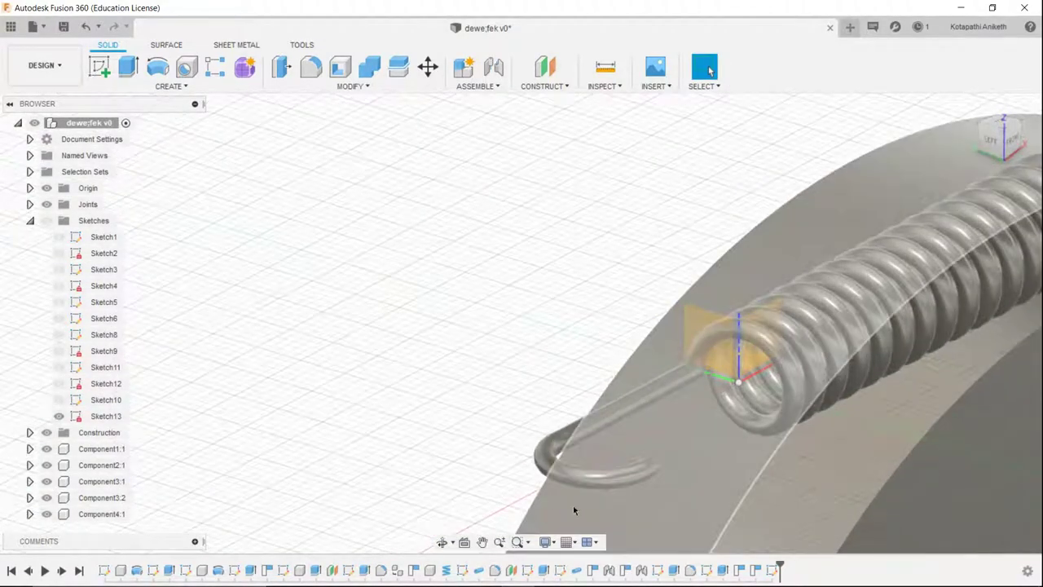
scroll(326, 363, "up", 3)
scroll(563, 330, "down", 2)
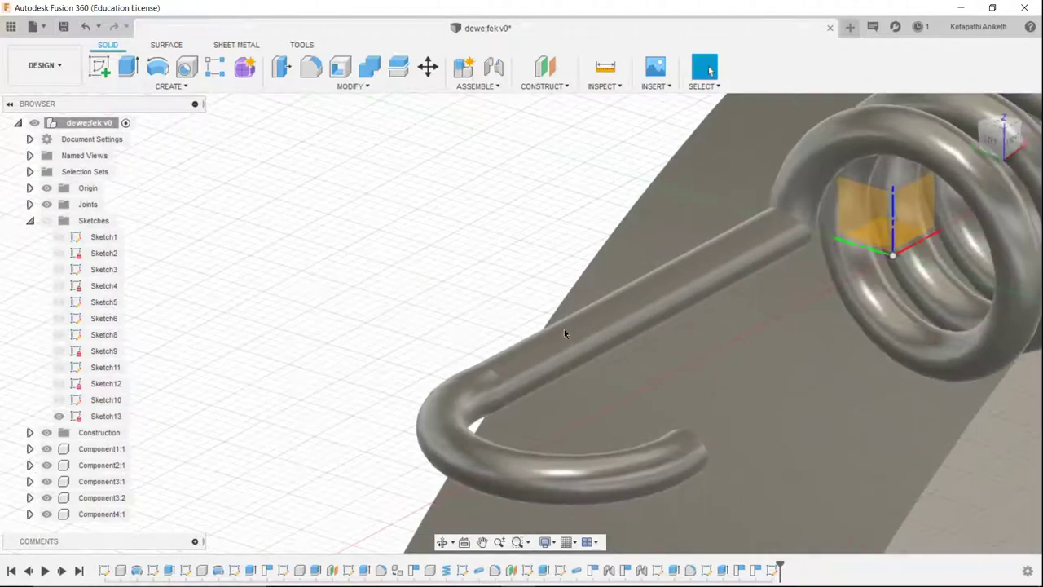
scroll(564, 329, "up", 1)
middle_click_drag(758, 422, 757, 214, "shift")
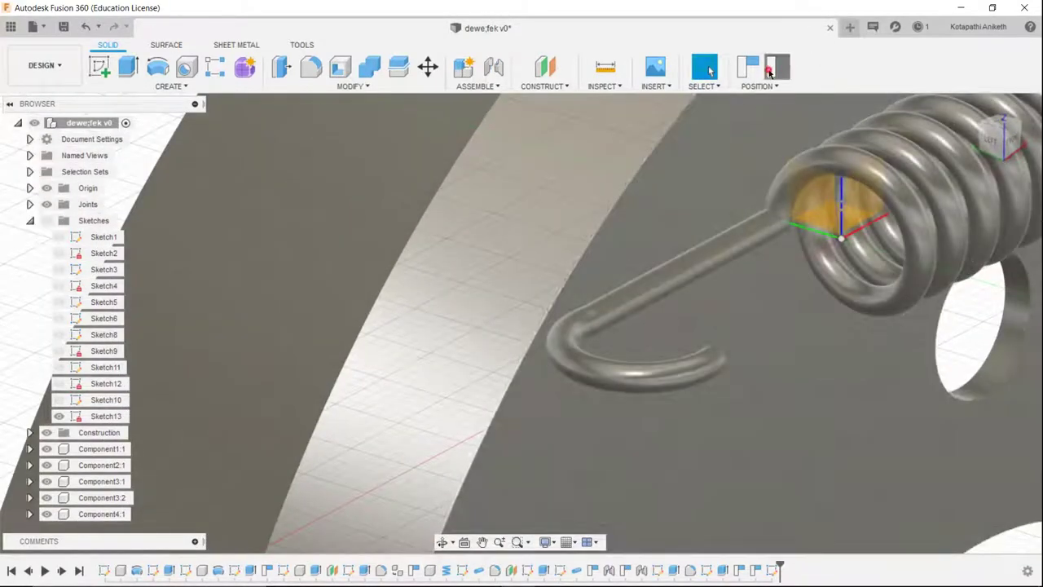
left_click(770, 72)
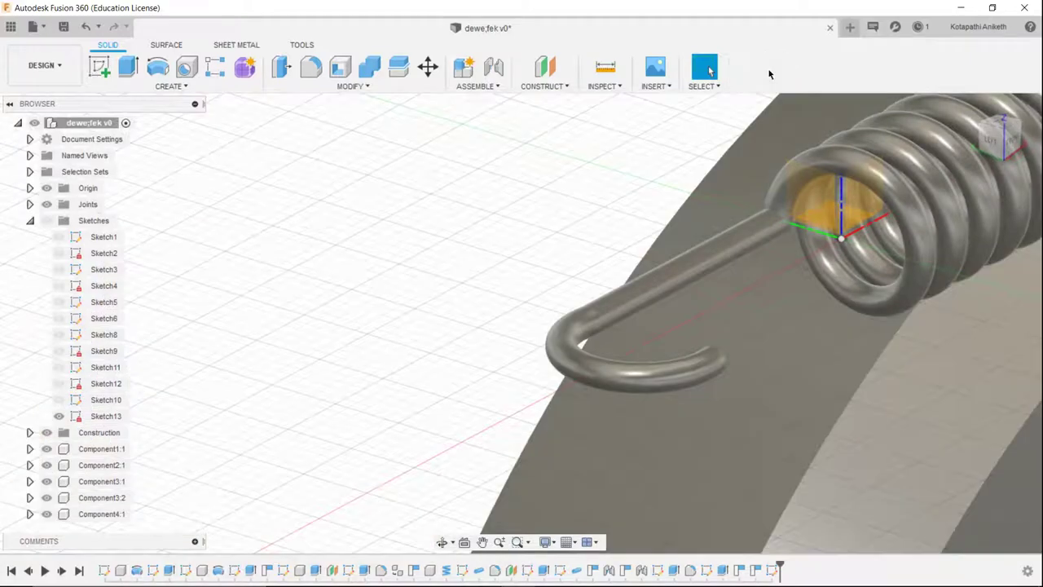
left_click(994, 145)
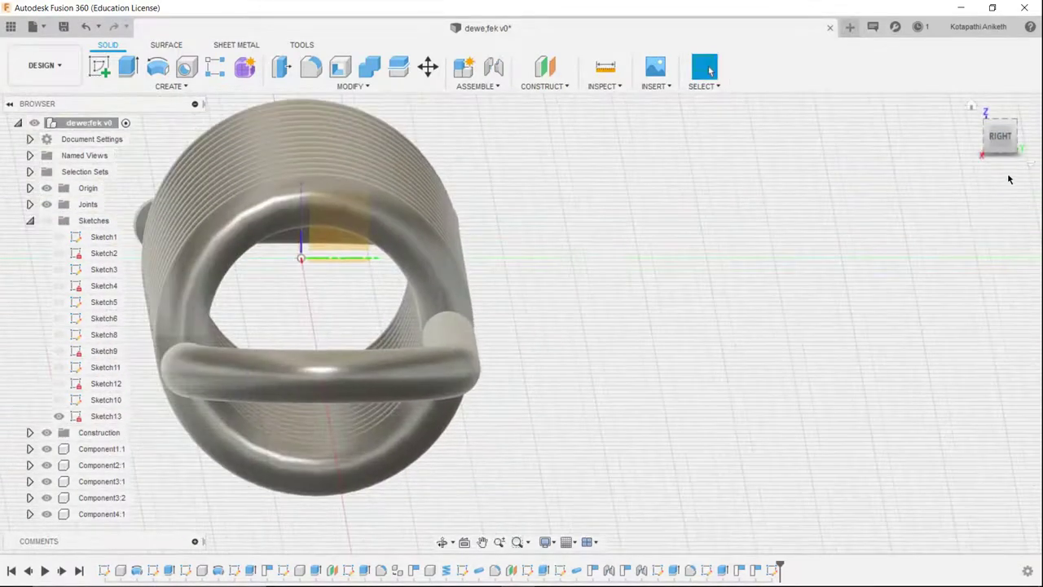
left_click_drag(1007, 139, 1010, 128)
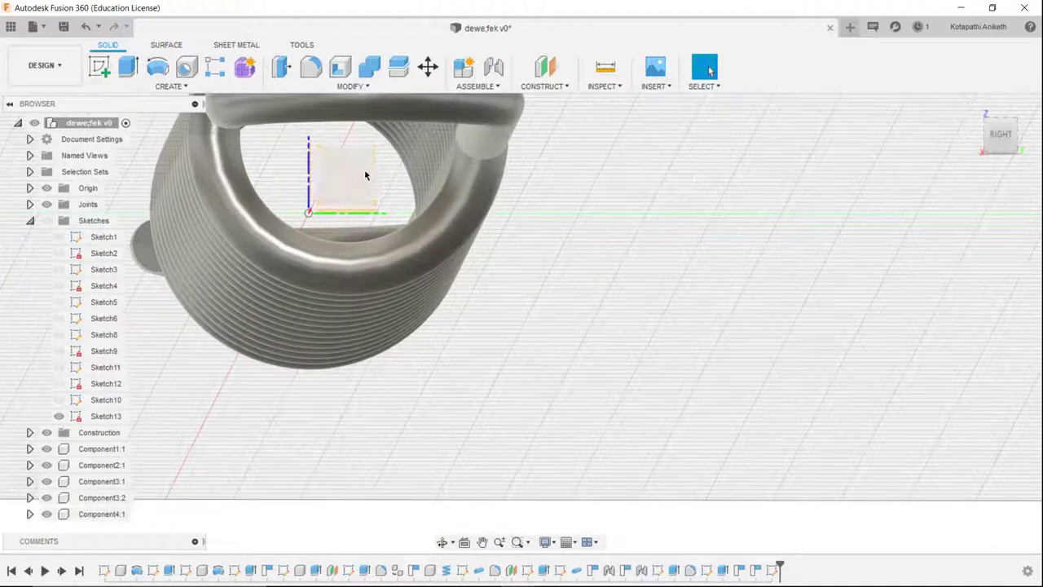
- Create an empty Sketch14 on the plane and finish it right away
right_click(359, 175)
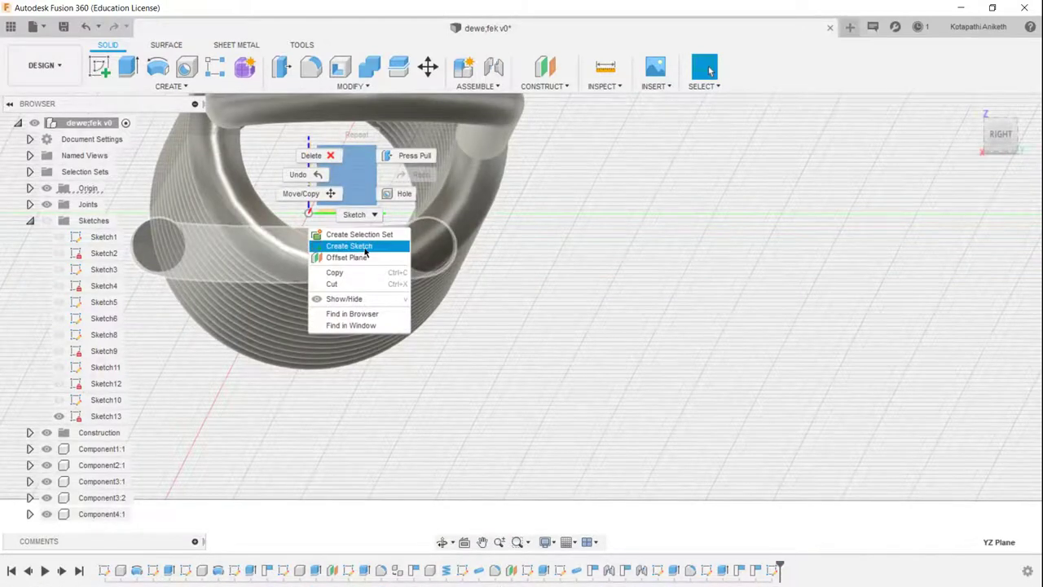
left_click(363, 245)
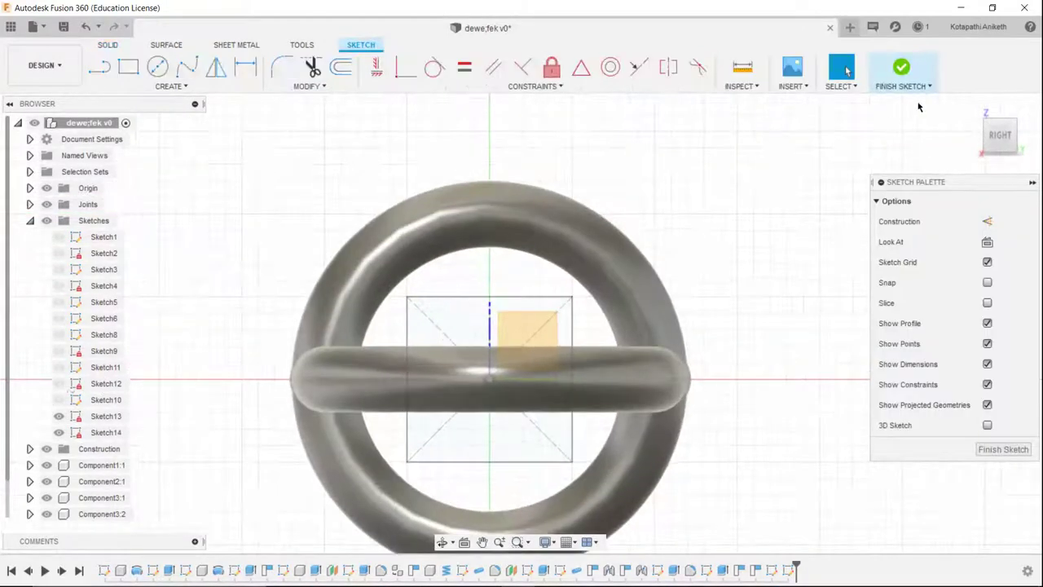
left_click(901, 68)
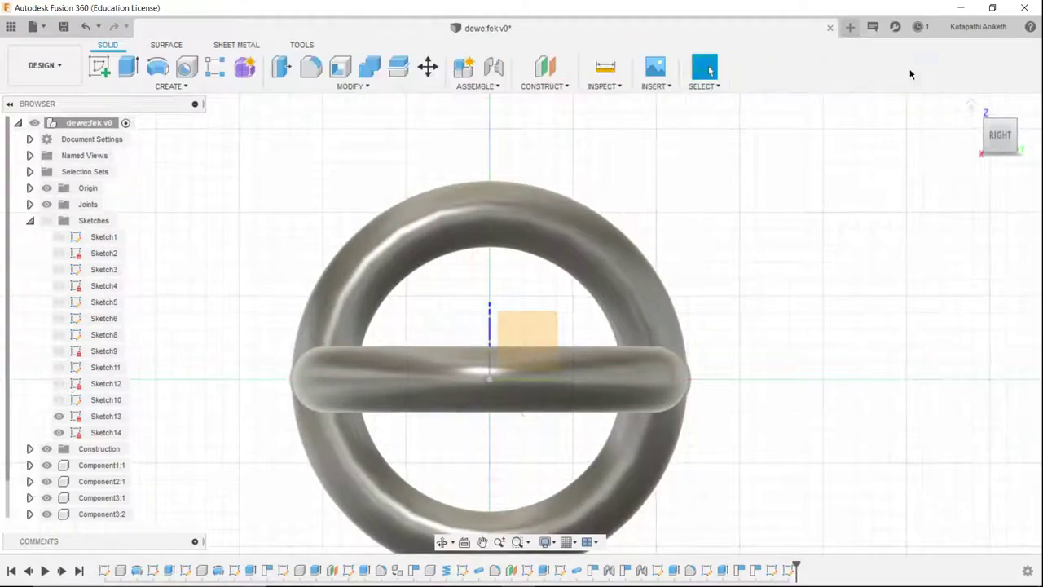
- Reframe the view on the spring and make all sketches visible
left_click_drag(1004, 150, 1000, 131)
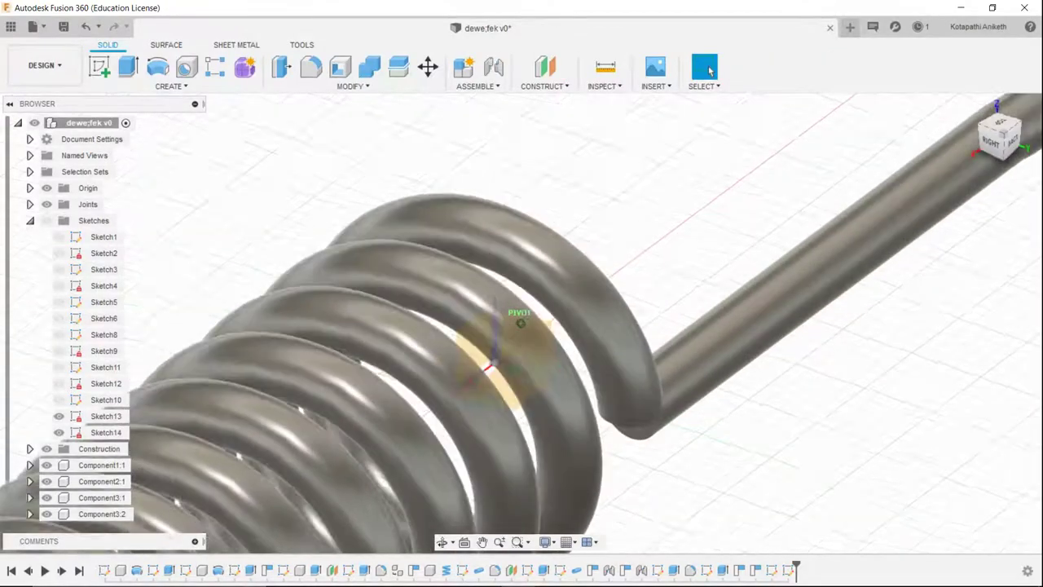
scroll(952, 242, "down", 3)
scroll(954, 257, "down", 3)
scroll(957, 324, "down", 2)
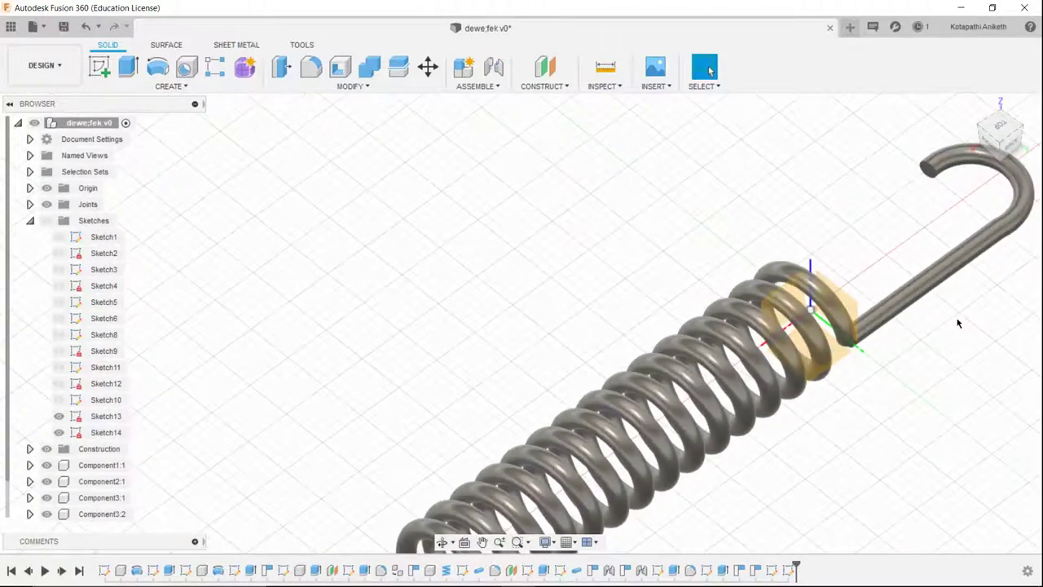
middle_click_drag(956, 318, 911, 367)
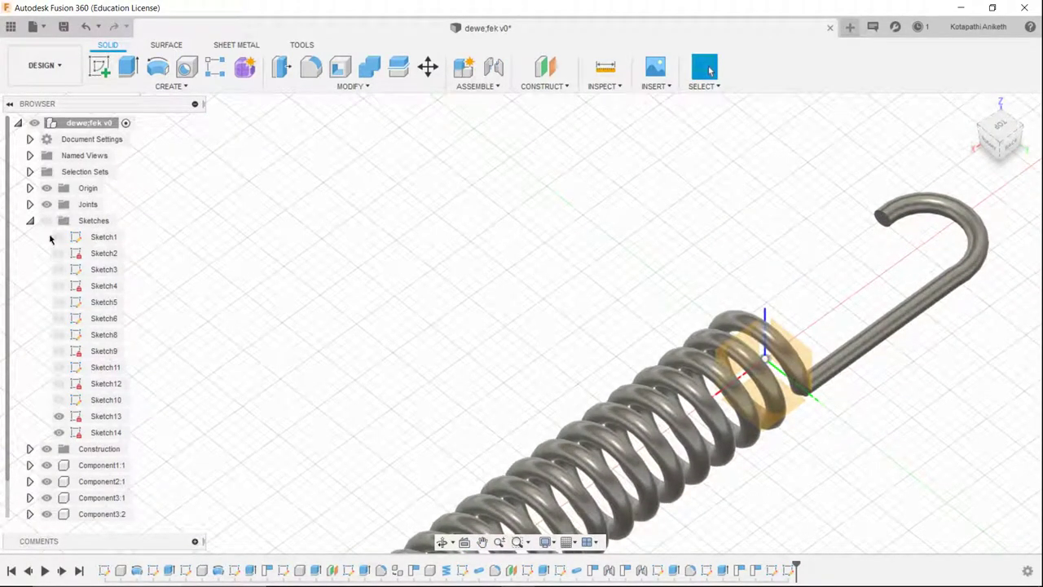
left_click(47, 221)
- Extrude Sketch13's 5 mm square profile out into a box about 21 mm long
left_click(127, 70)
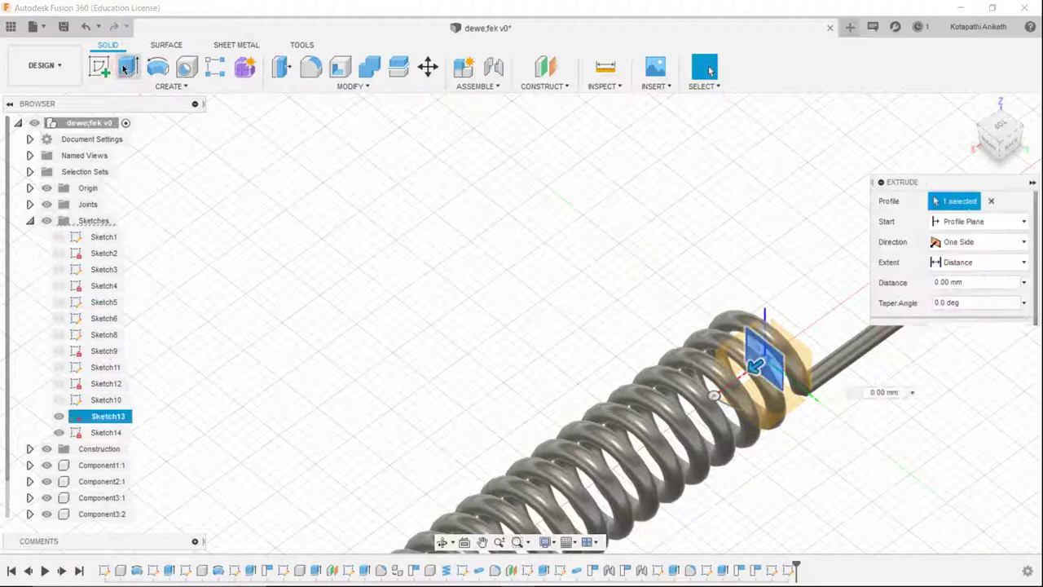
scroll(913, 433, "up", 2)
scroll(836, 435, "up", 2)
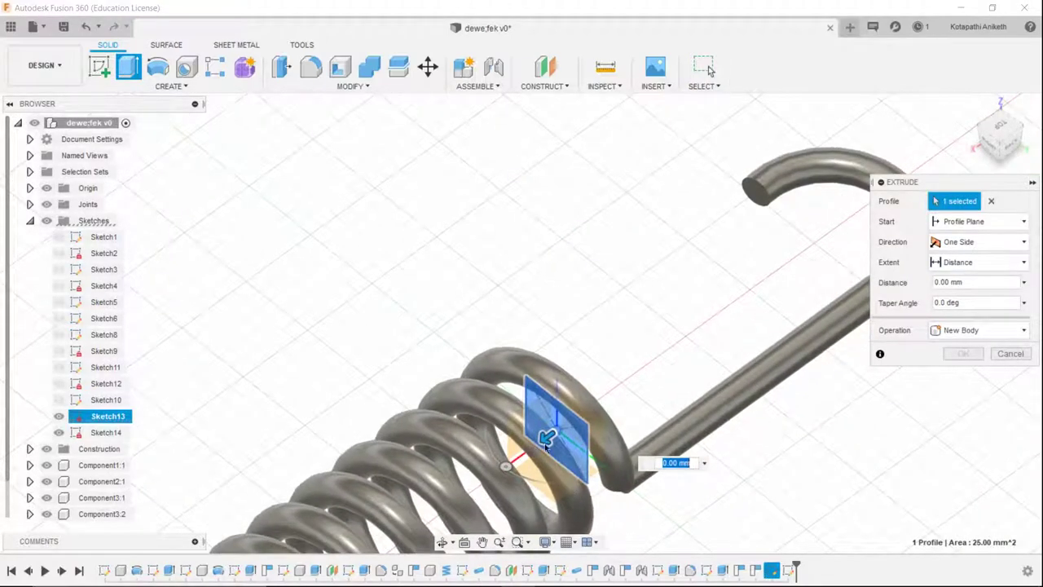
mouse_move(545, 438)
left_mouse_down()
mouse_move(841, 293)
mouse_move(827, 435)
left_mouse_up()
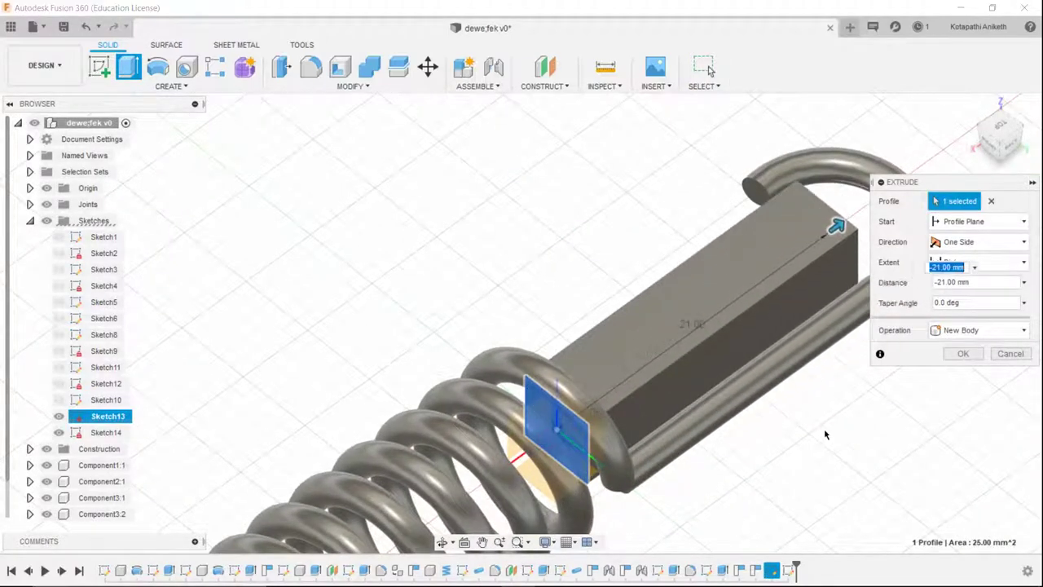
middle_click_drag(827, 435, 854, 482)
left_click(1013, 131)
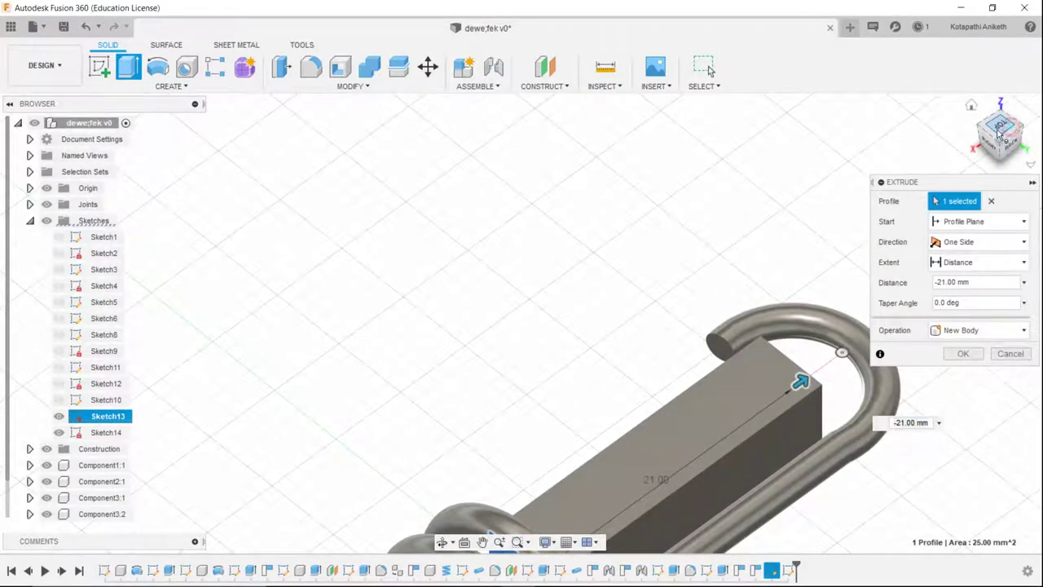
- Switch the extrusion to Cut, set it to about 25.6 mm, and commit it
left_click(954, 330)
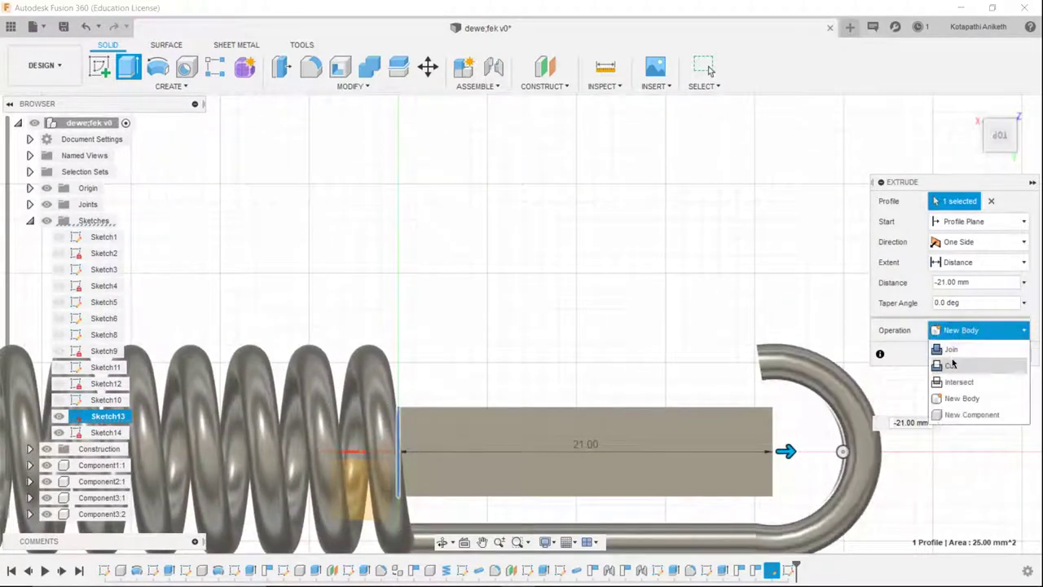
left_click(952, 358)
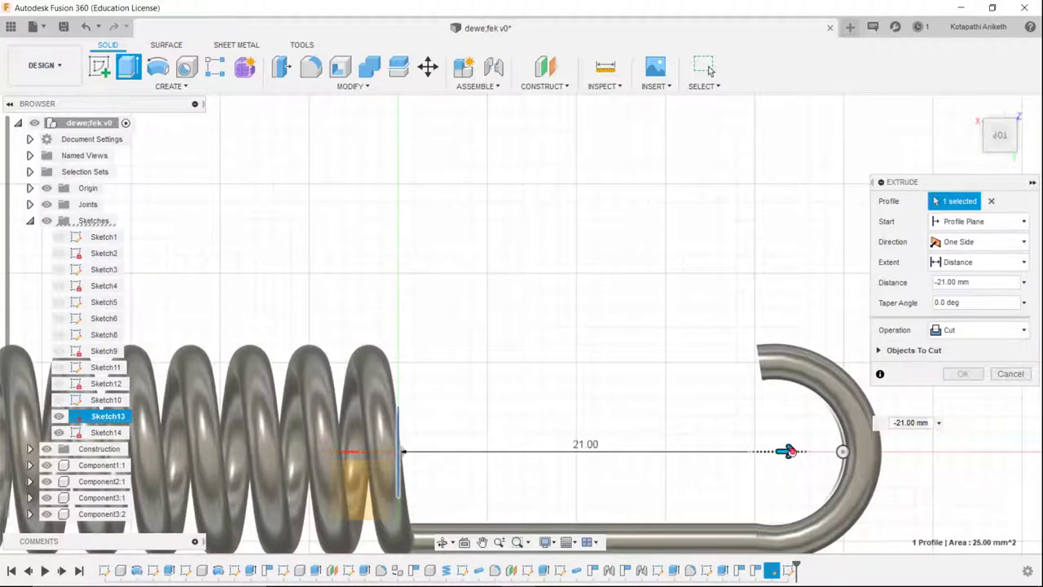
left_click_drag(786, 451, 871, 450)
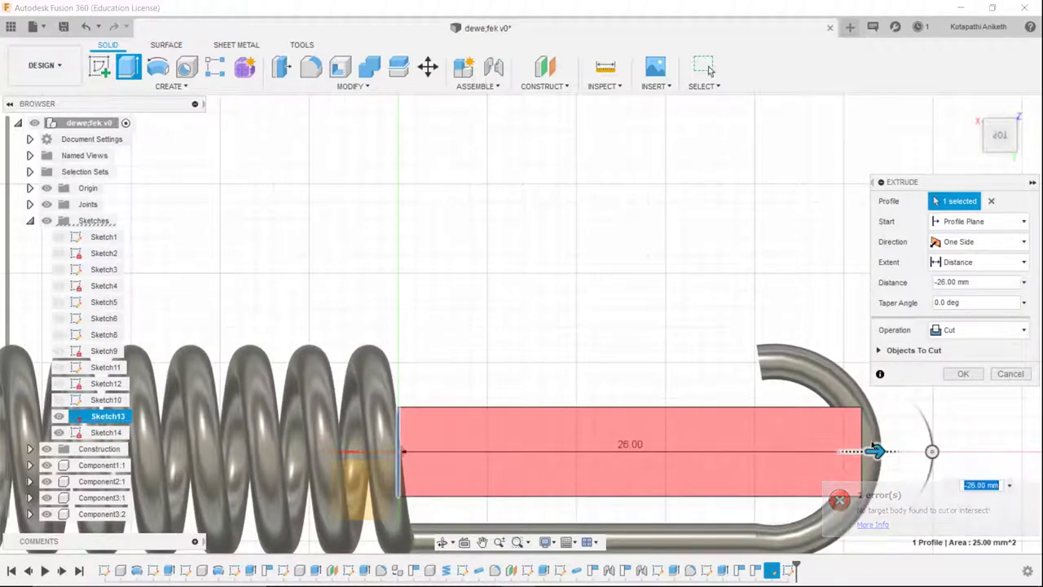
scroll(872, 451, "up", 3)
scroll(780, 275, "up", 3)
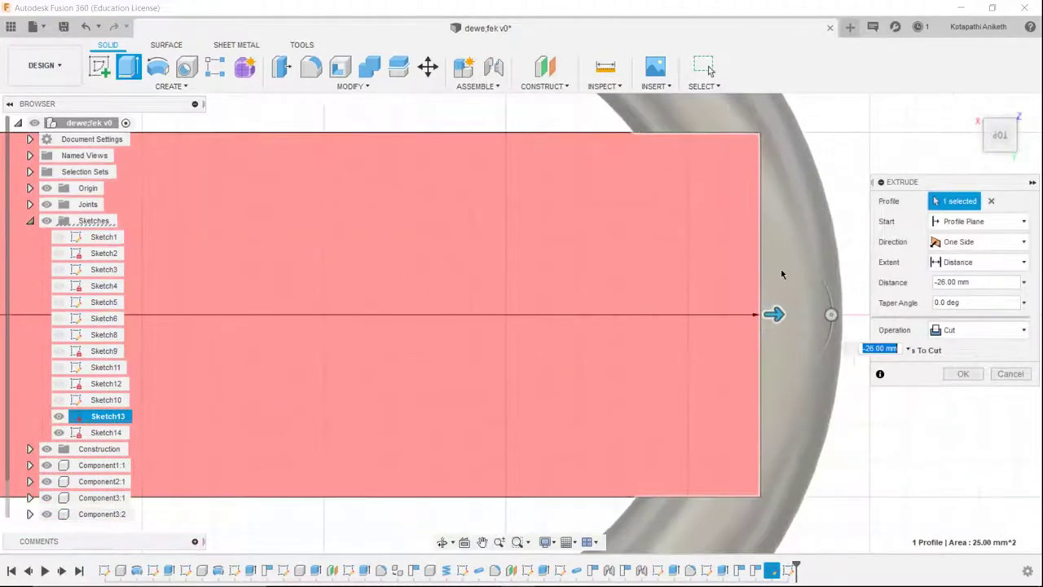
scroll(780, 274, "down", 1)
left_click_drag(775, 312, 763, 309)
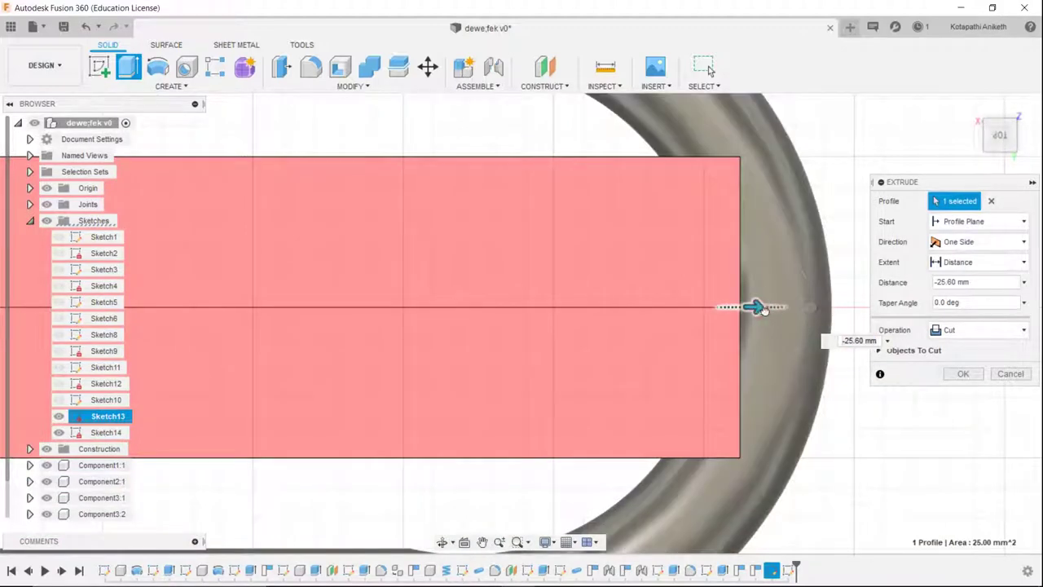
left_click(963, 373)
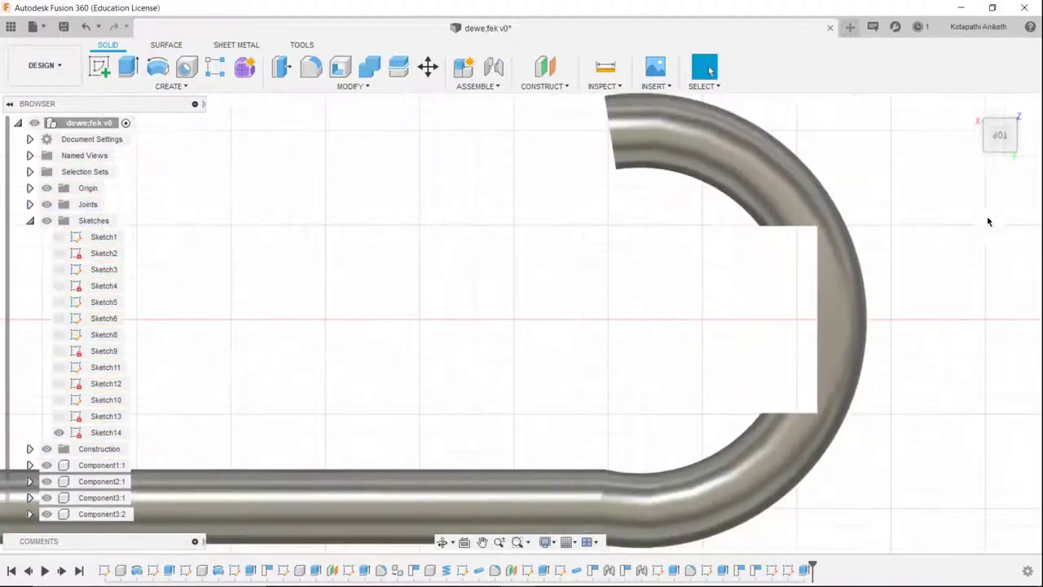
- Start a joint from the spring hook's end to the red shoe's slot
left_click(1010, 151)
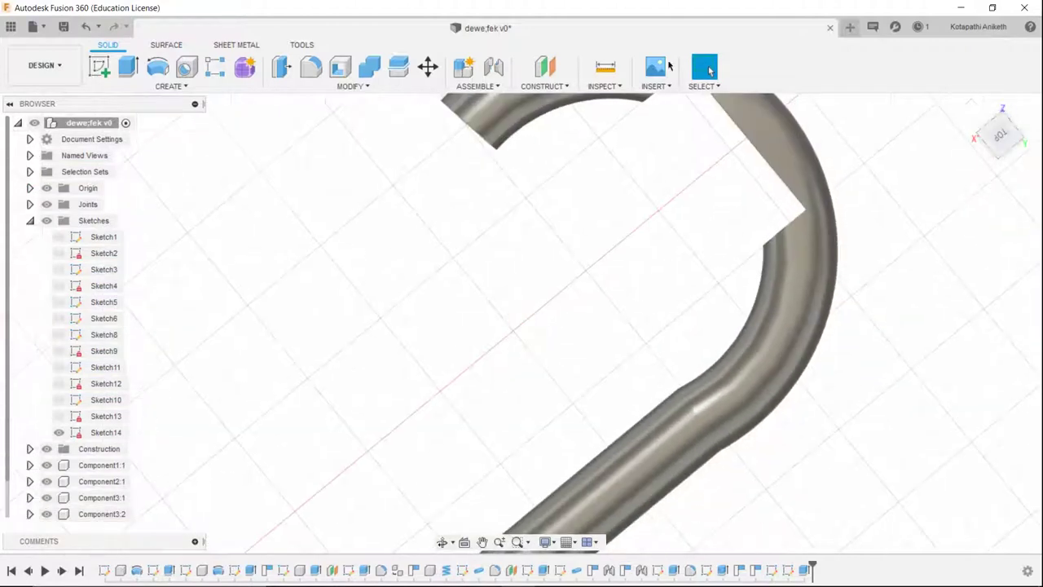
left_click(495, 67)
left_click(1002, 145)
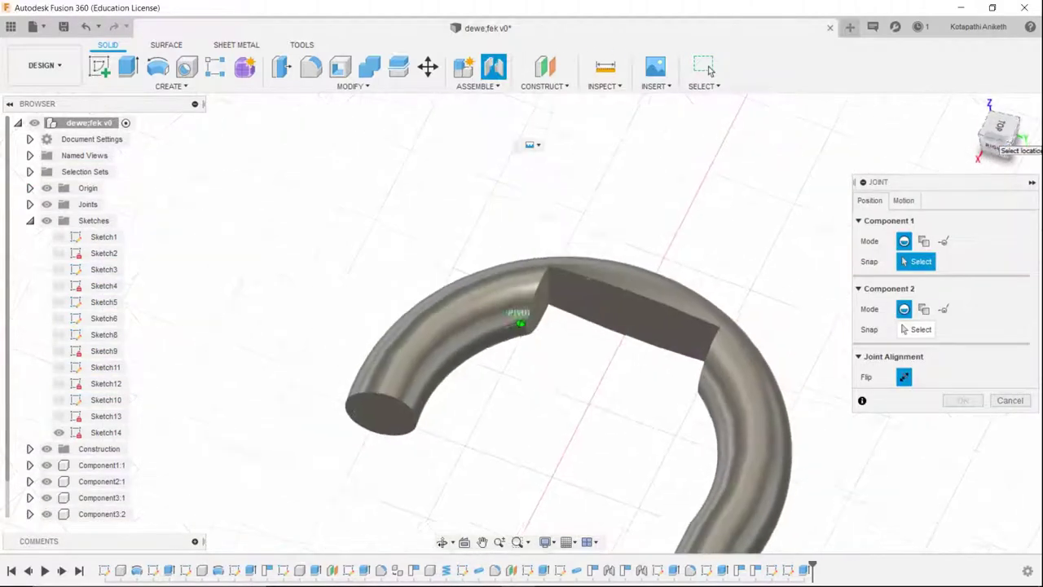
left_click(587, 347)
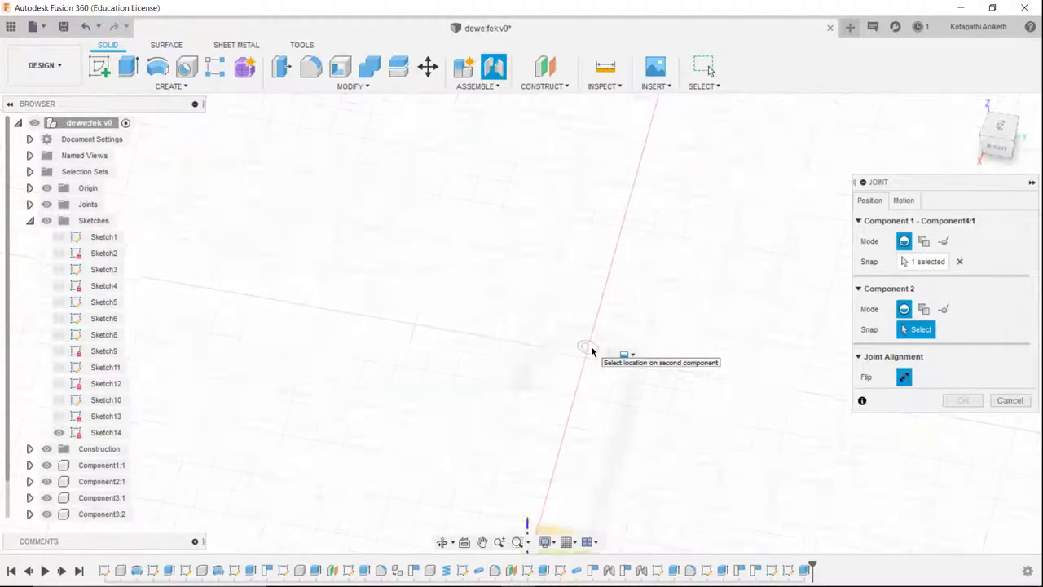
scroll(591, 350, "down", 5)
mouse_move(593, 351)
middle_mouse_down("shift")
mouse_move(379, 329)
mouse_move(456, 310)
middle_mouse_up("shift")
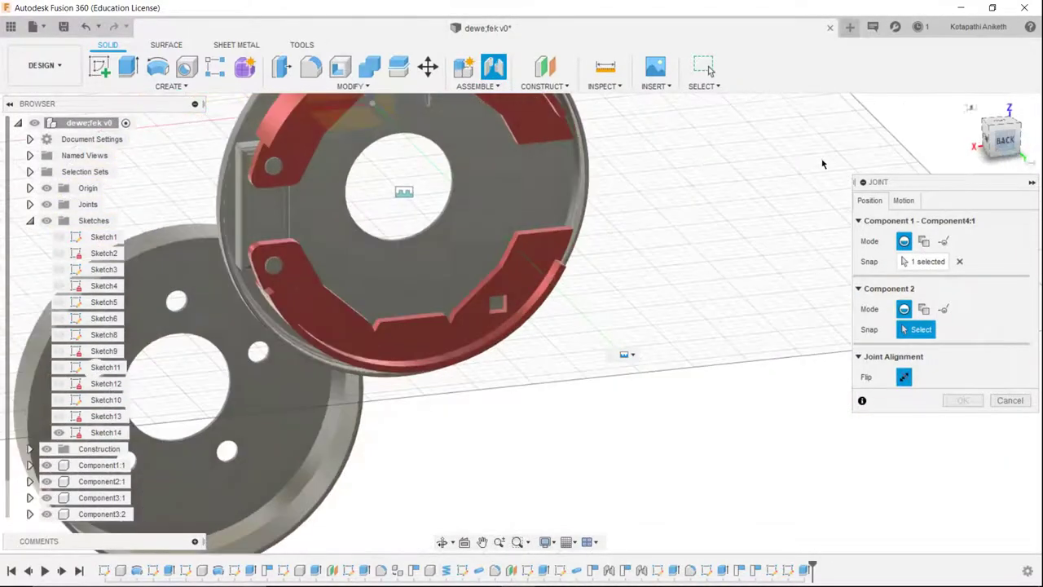
left_click_drag(978, 133, 710, 507)
scroll(475, 415, "up", 5)
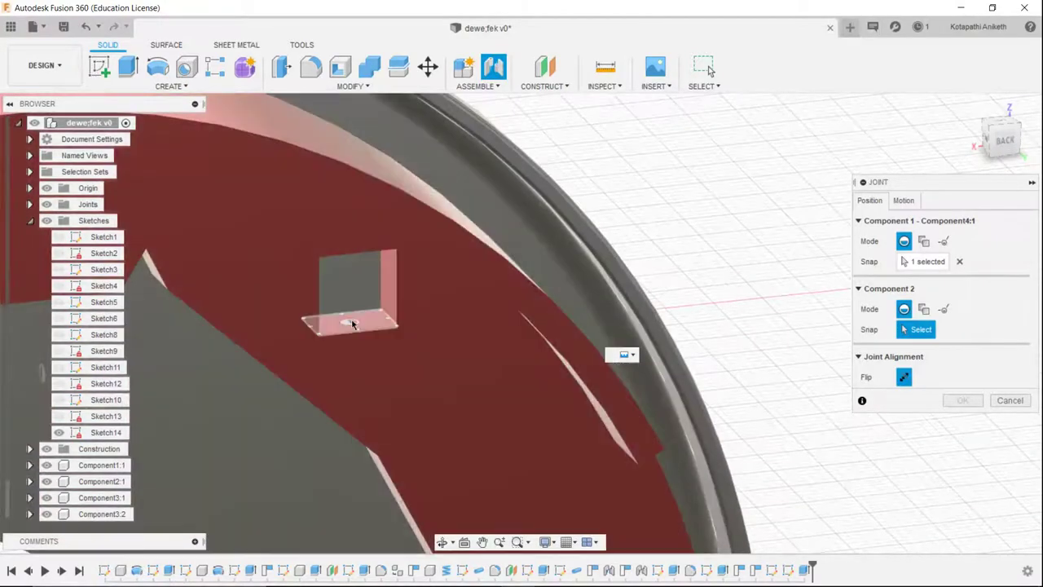
left_click(356, 327)
- Set the joint's X offset to -1 mm and apply it
scroll(352, 319, "down", 5)
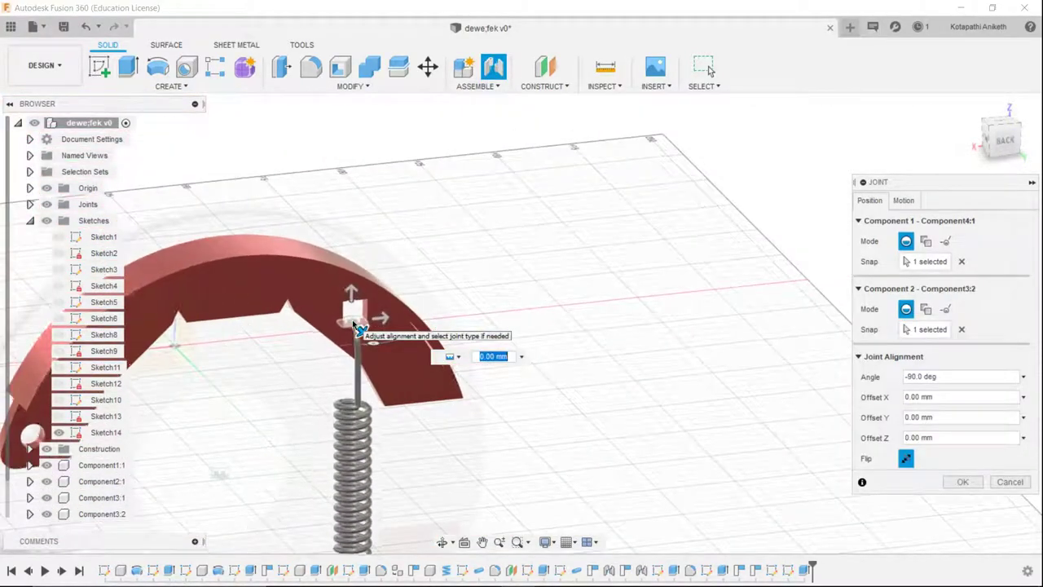
scroll(352, 319, "down", 3)
scroll(512, 451, "up", 5)
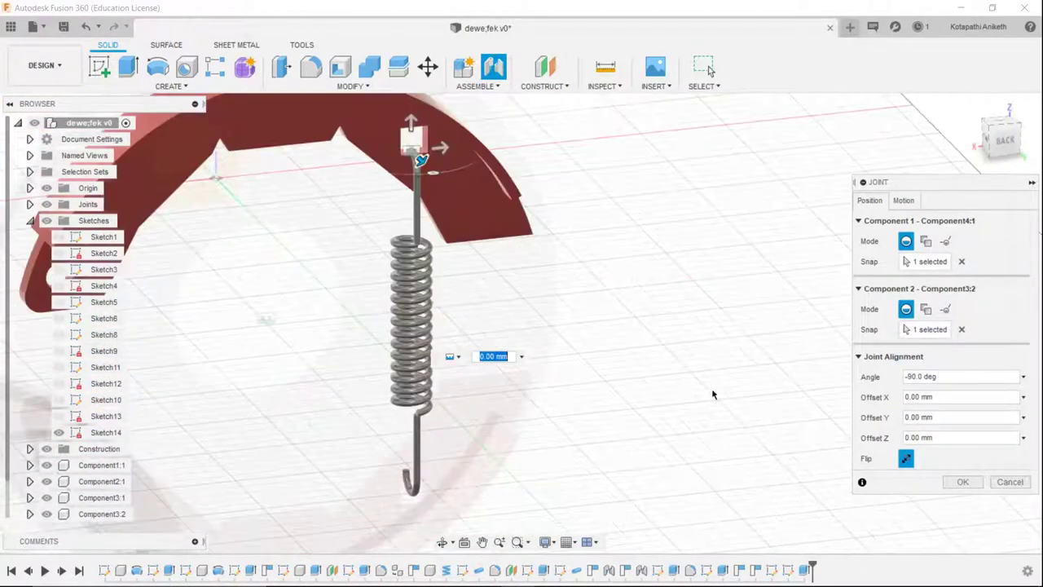
middle_click_drag(513, 450, 619, 456, "shift")
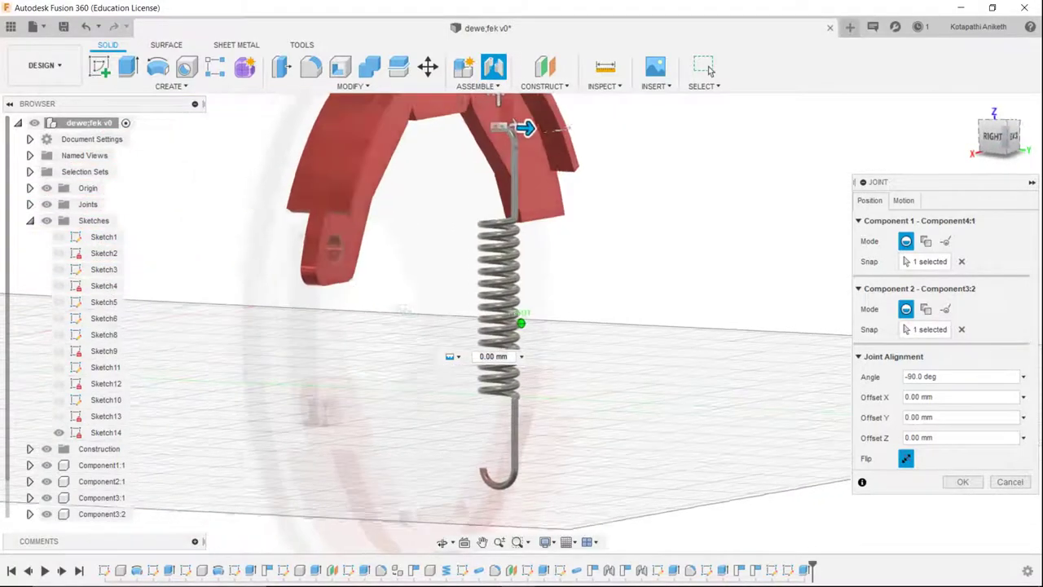
left_click(997, 136)
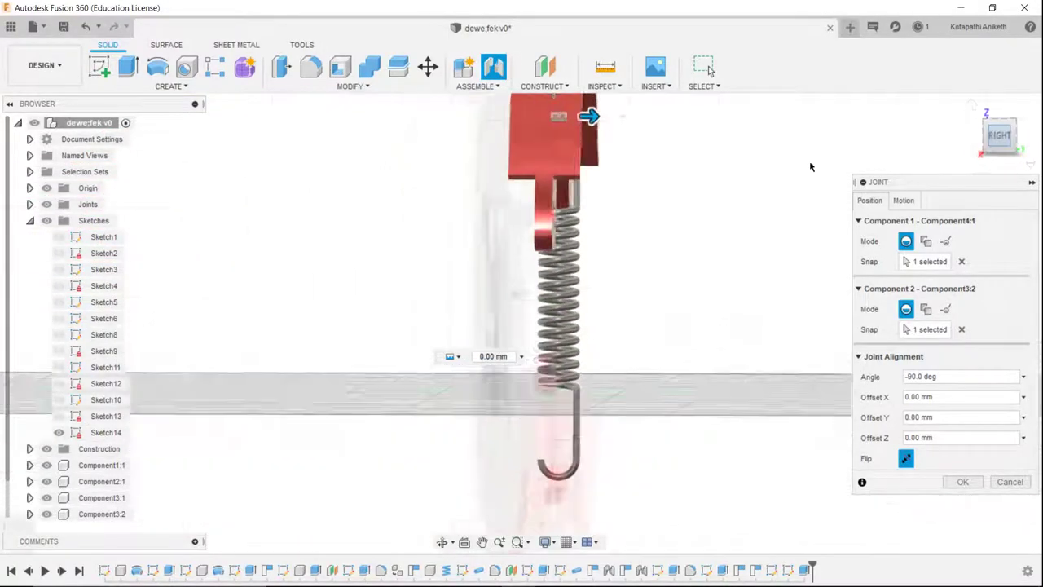
middle_click_drag(708, 303, 739, 206)
scroll(666, 144, "down", 1)
type("1")
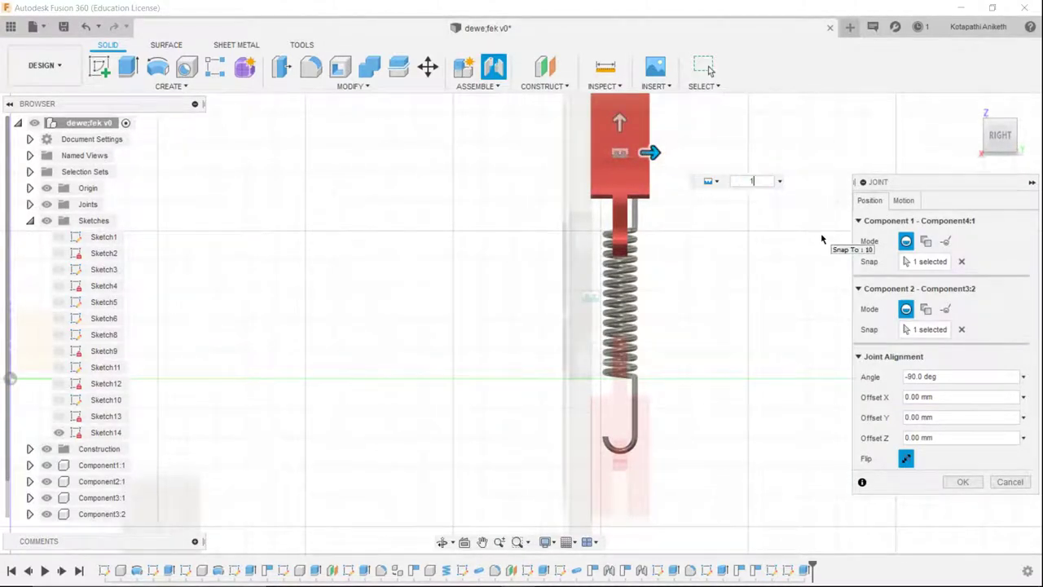
key("Return")
type("-1")
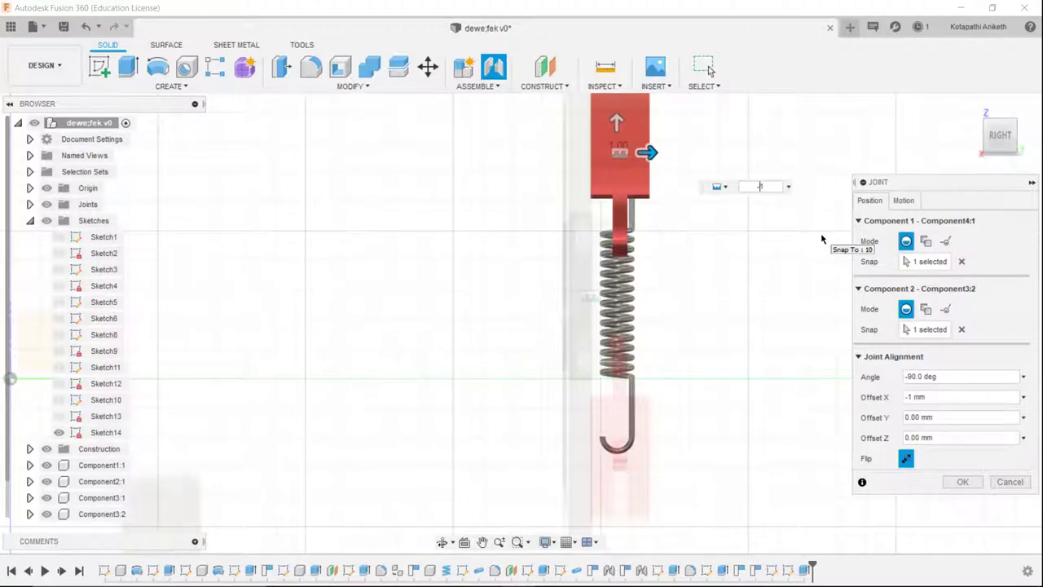
key("Return")
scroll(790, 242, "down", 3)
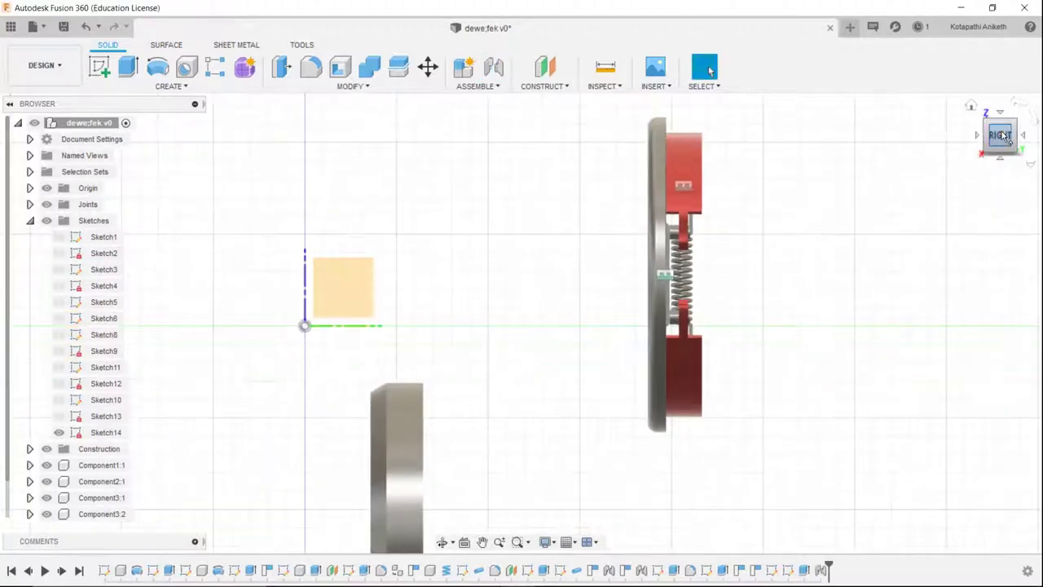
- Extrude the small rectangle beside the spring's top hook 10 mm, joined to the body
left_click_drag(1004, 139, 709, 72)
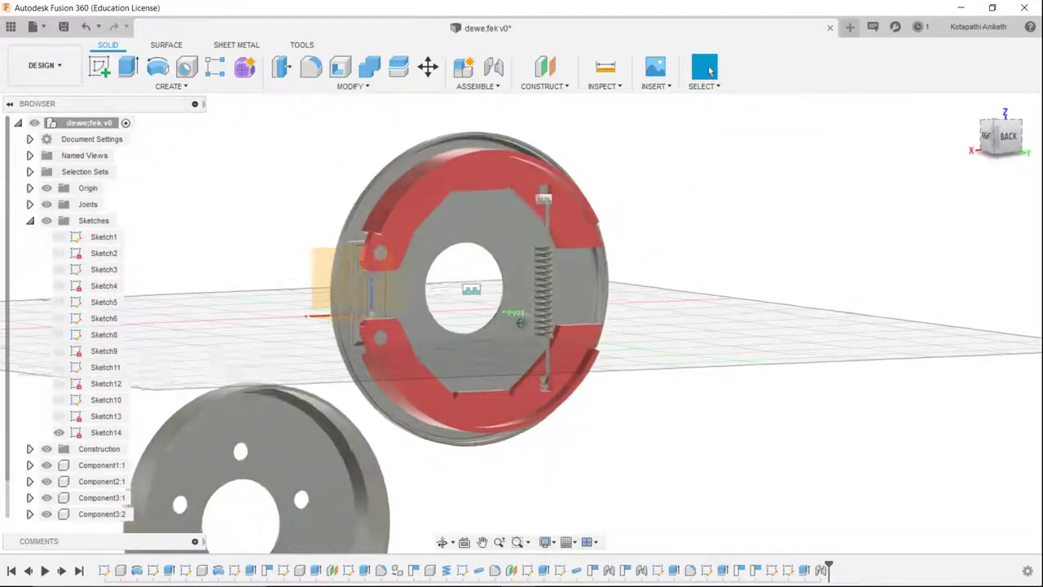
middle_click_drag(710, 72, 655, 263, "shift")
scroll(654, 263, "up", 5)
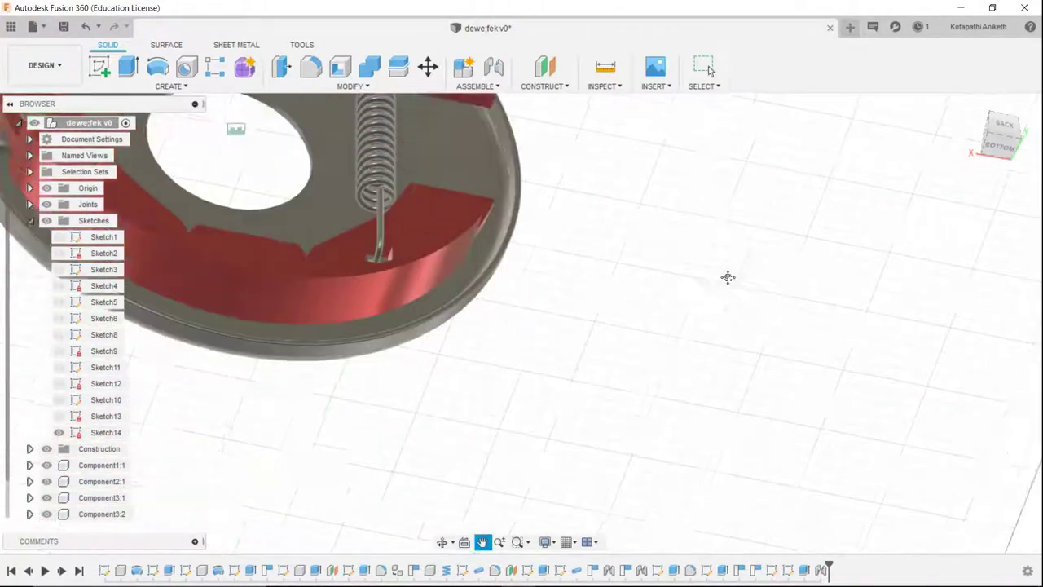
left_click_drag(1004, 147, 348, 227)
scroll(348, 228, "up", 5)
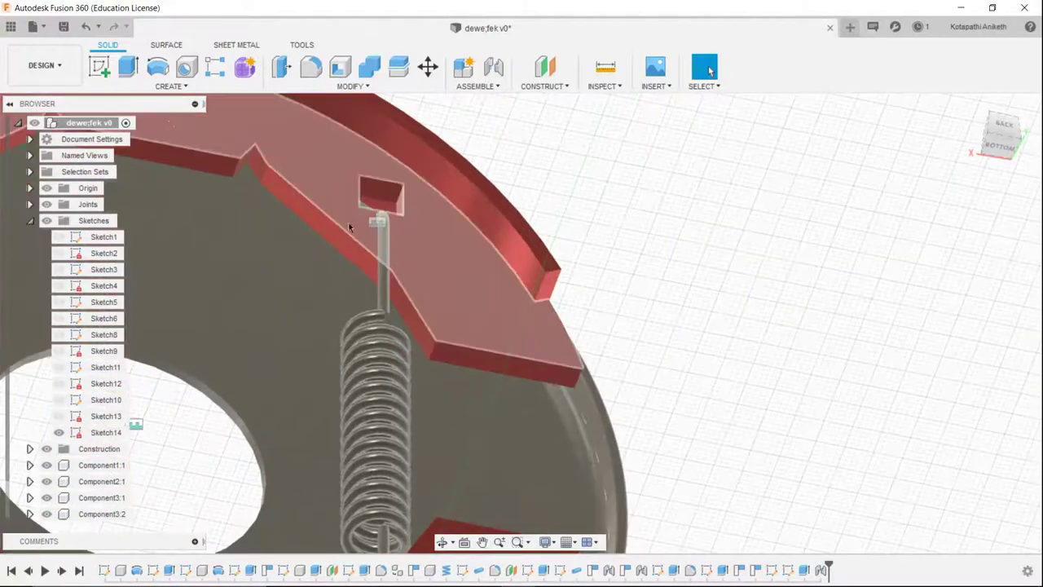
key("e")
left_click(479, 360)
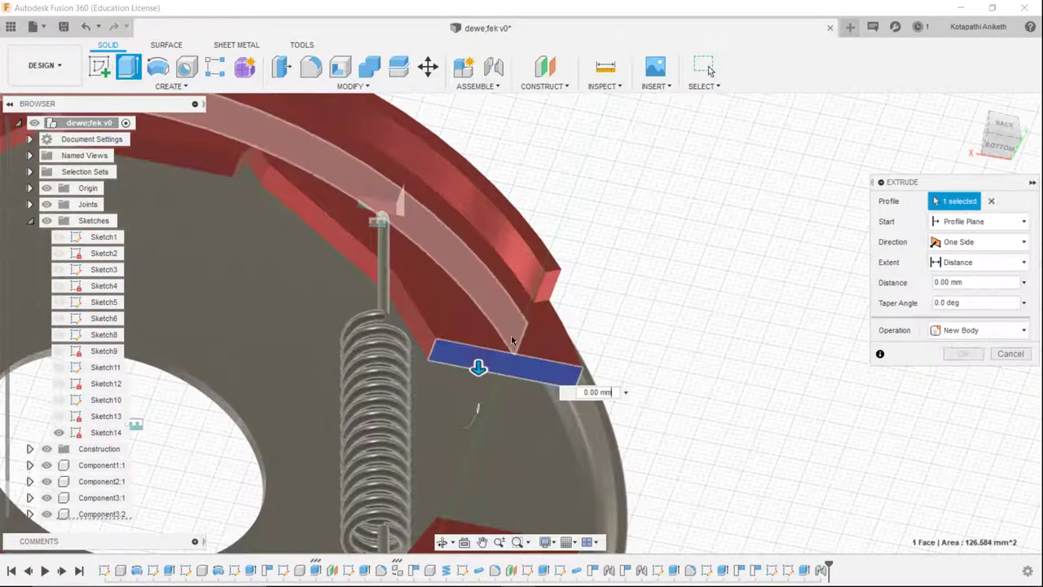
left_click(1000, 132)
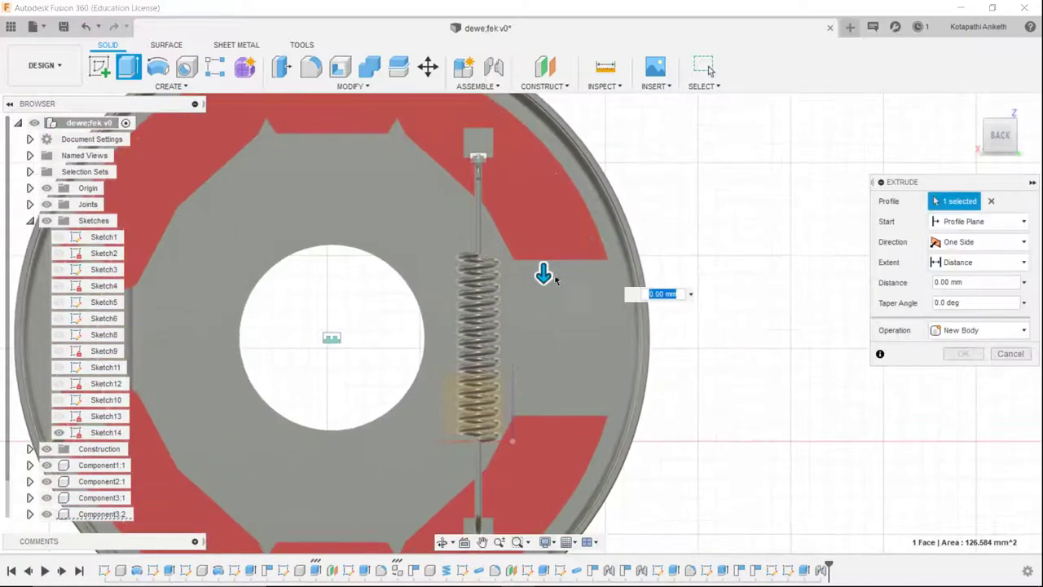
left_click_drag(544, 274, 545, 311)
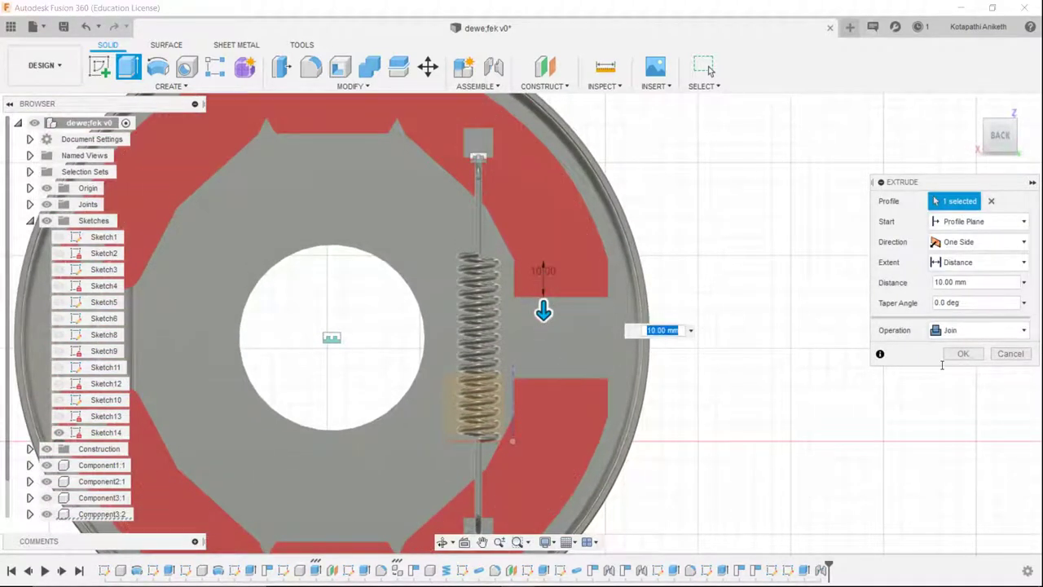
left_click(963, 354)
scroll(819, 300, "down", 3)
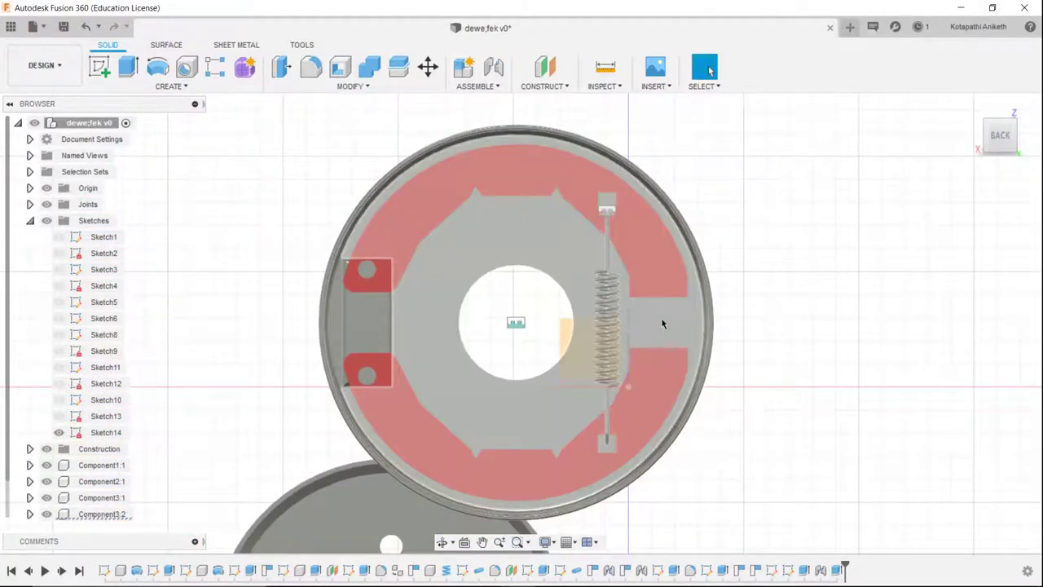
right_click(661, 319)
- Sketch a horizontal line on the disc face from the rim to left of the spring
left_click(664, 389)
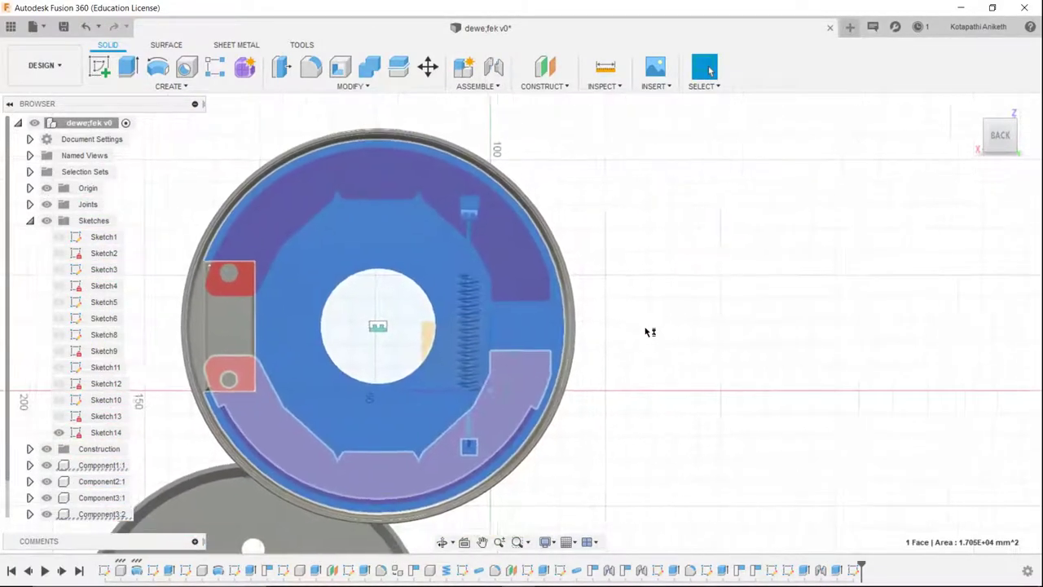
scroll(733, 265, "up", 4)
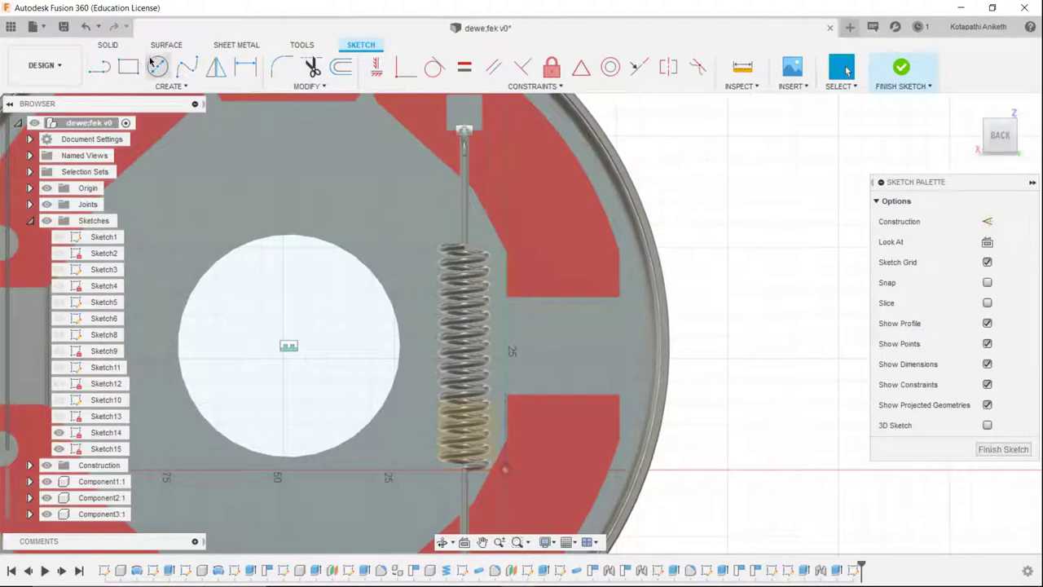
left_click(153, 65)
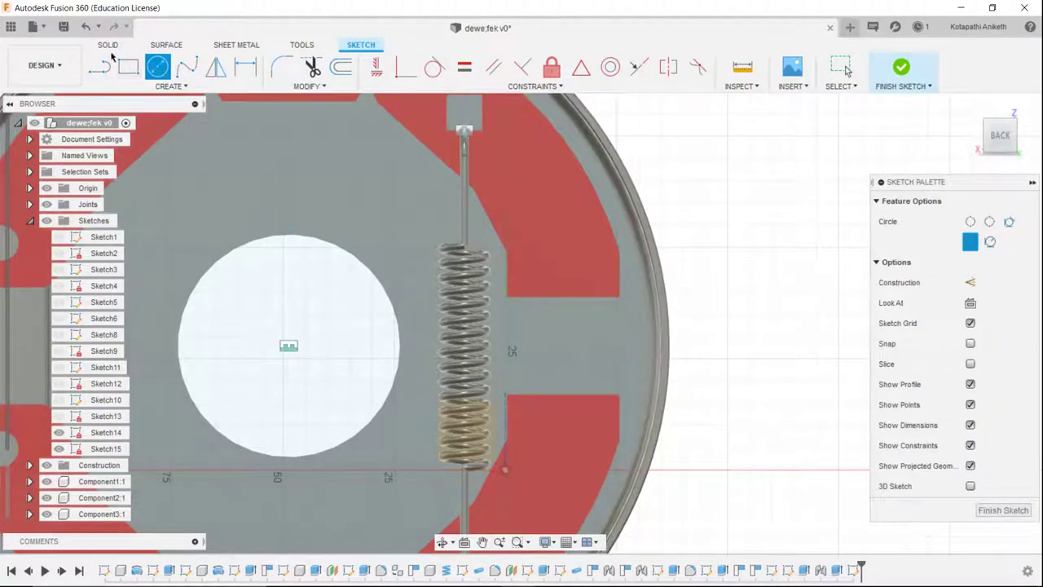
left_click(109, 59)
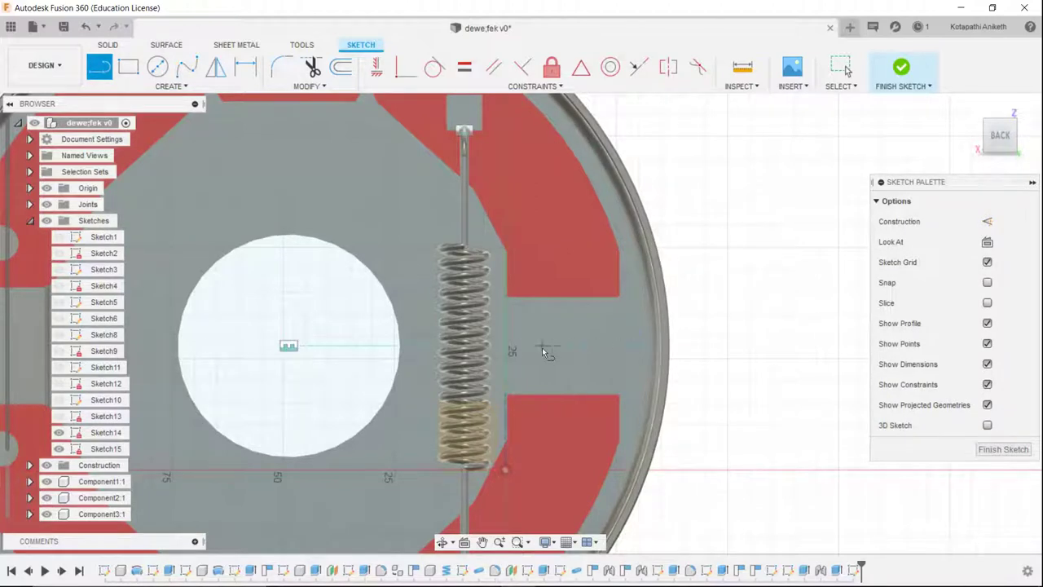
left_click(656, 347)
left_click(406, 345)
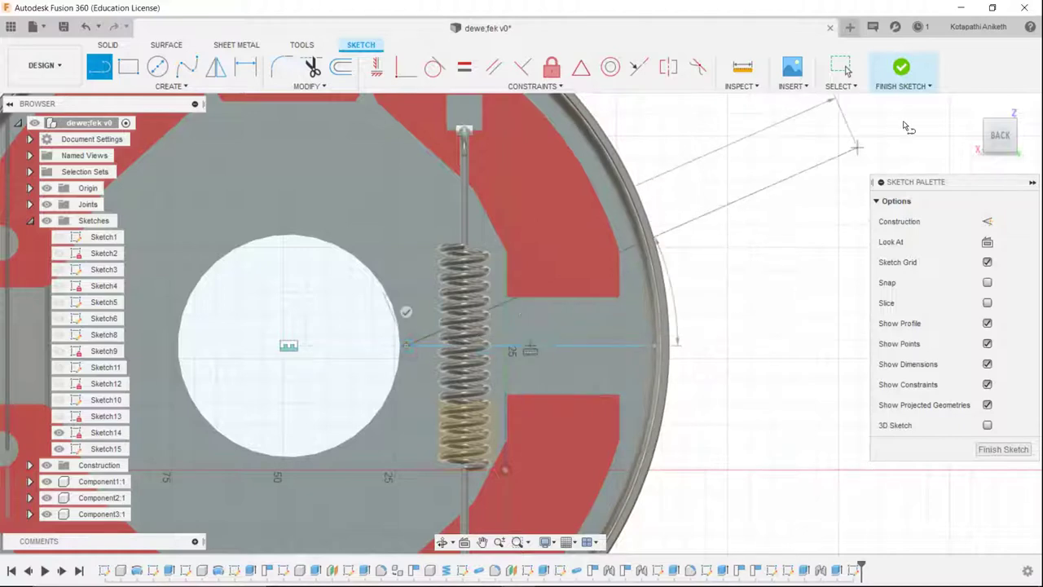
left_click(902, 68)
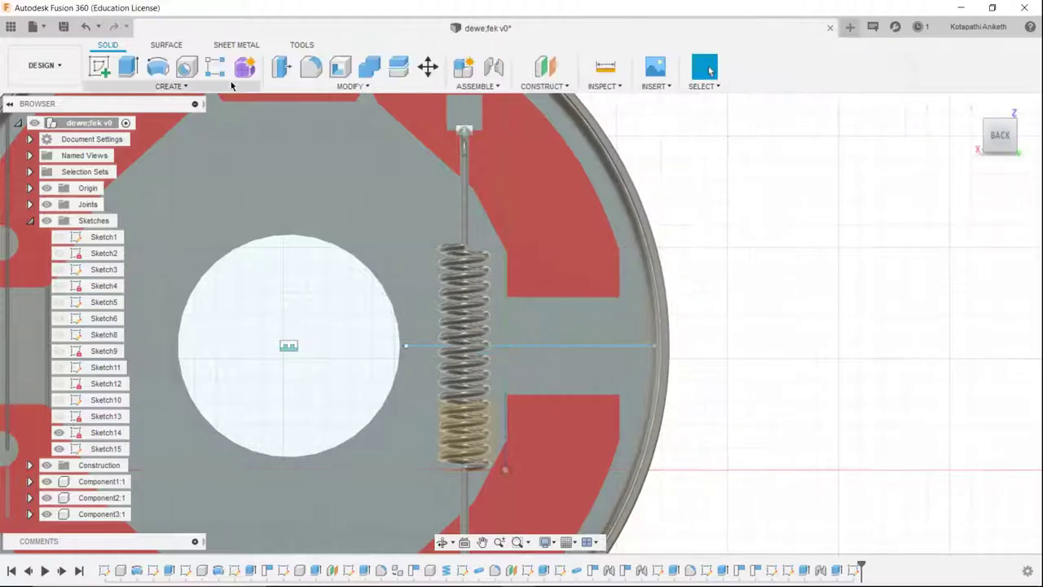
- In a new sketch on the disc face, draw a 10 mm circle beside the spring
left_click(99, 72)
left_click(640, 193)
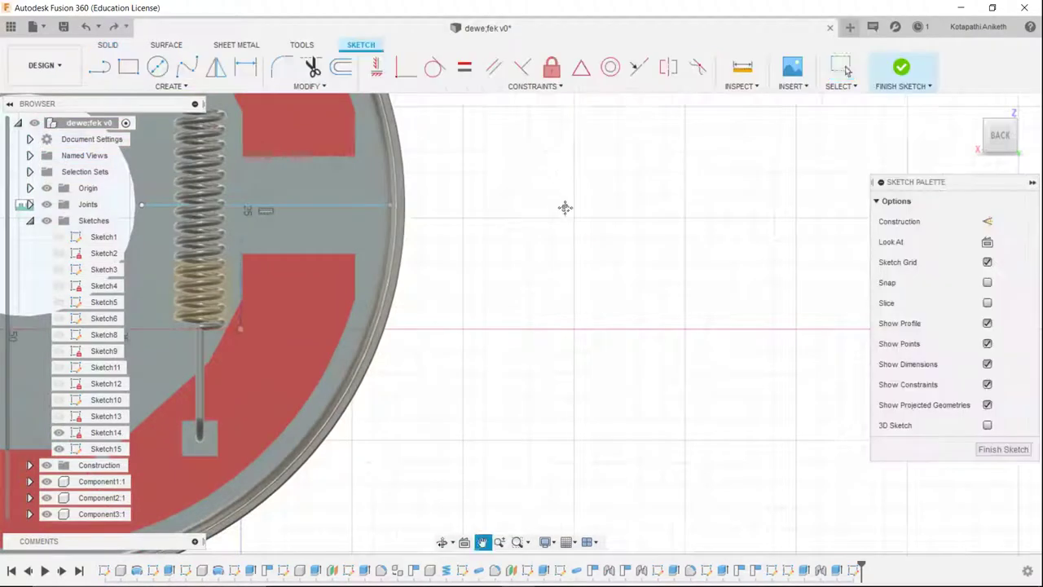
left_click(157, 67)
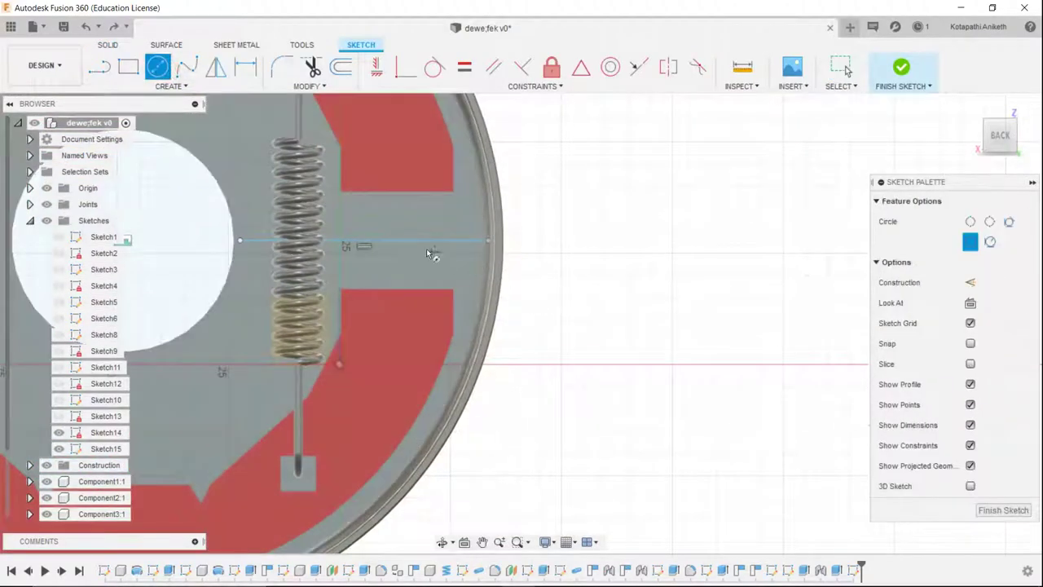
left_click(399, 241)
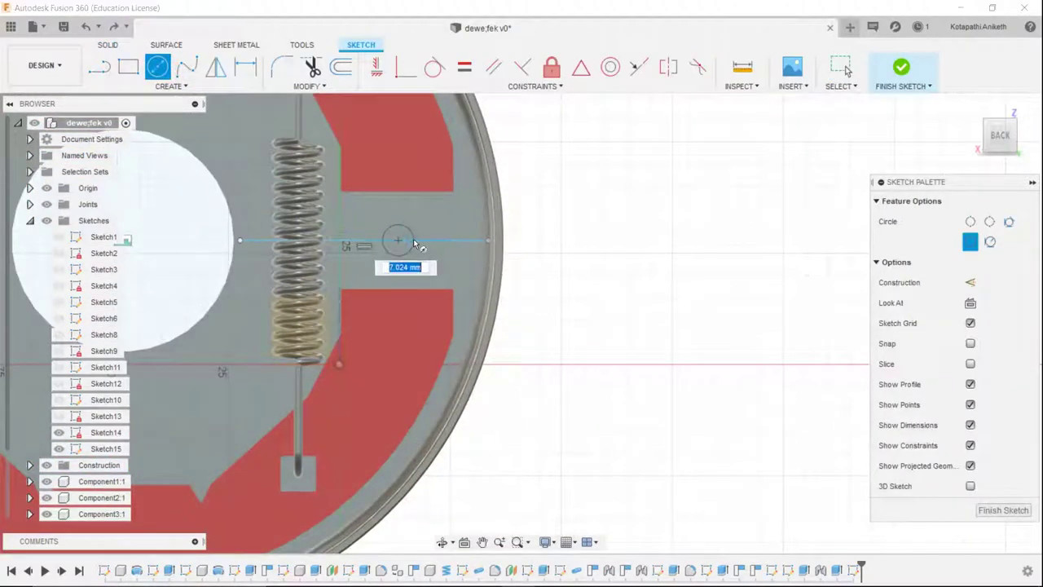
key("Escape")
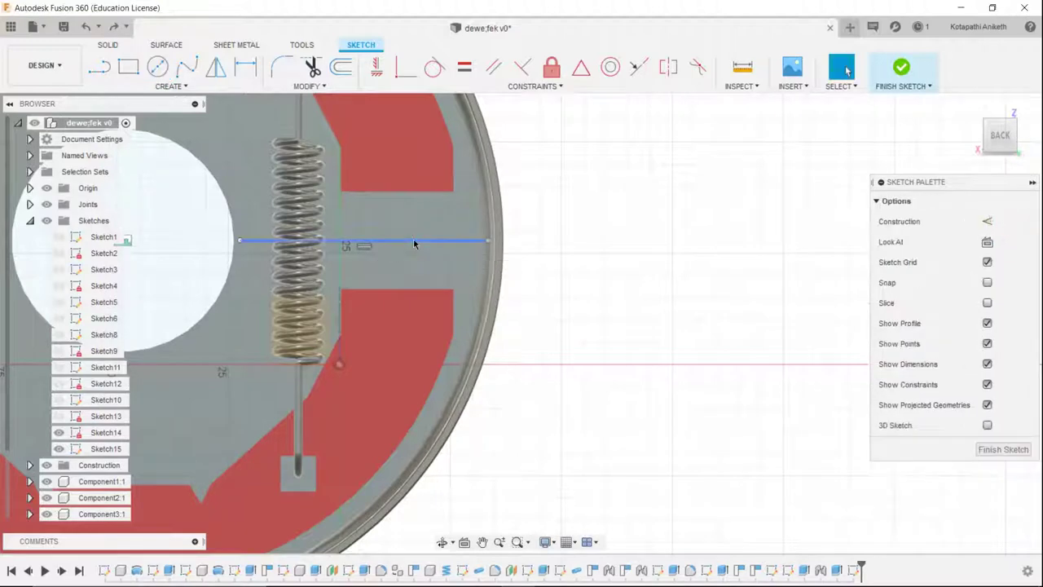
left_click(157, 66)
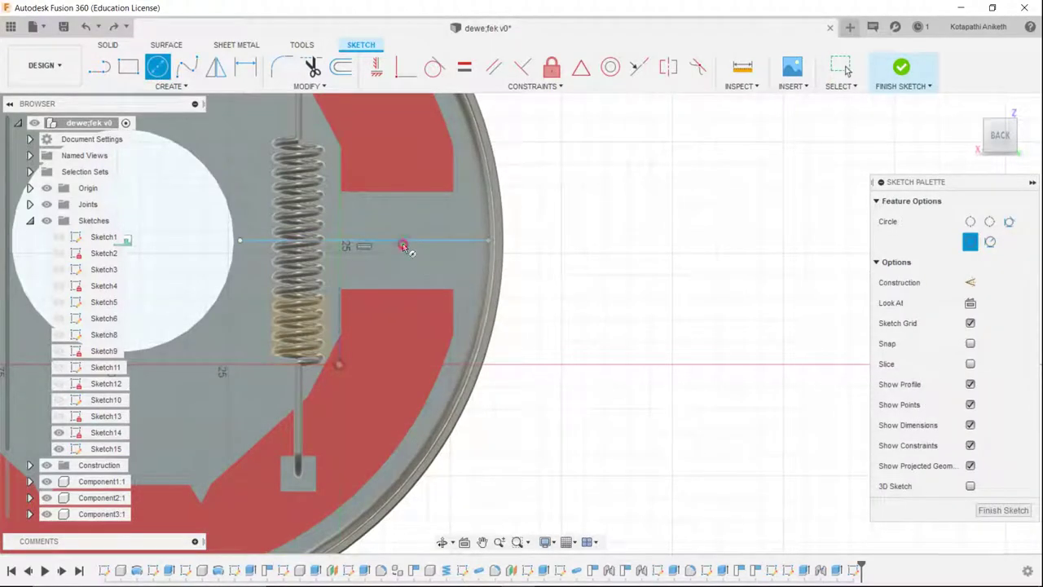
left_click(402, 240)
type("10")
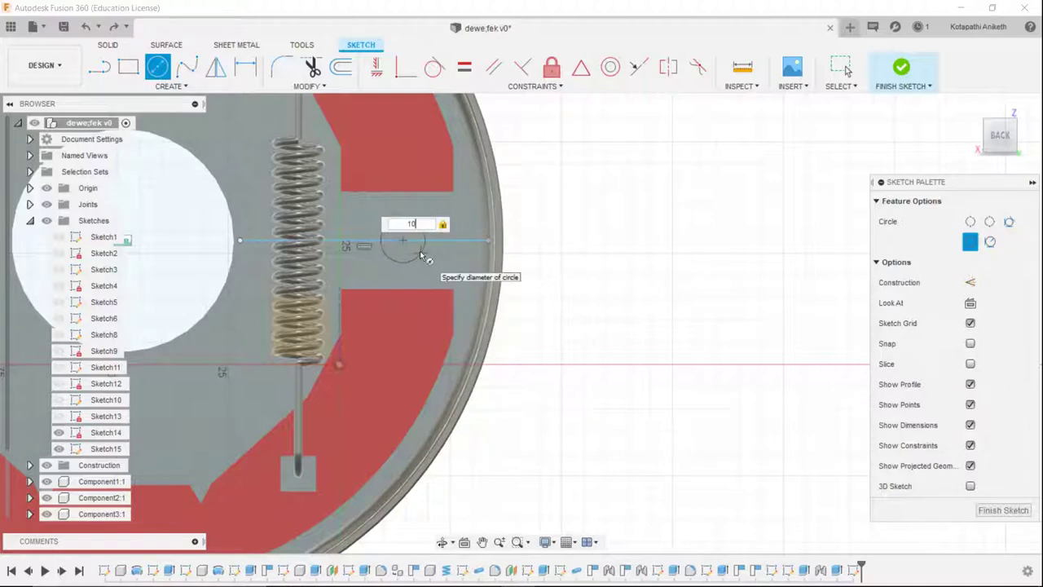
key("Return")
key("Escape")
scroll(420, 255, "down", 2)
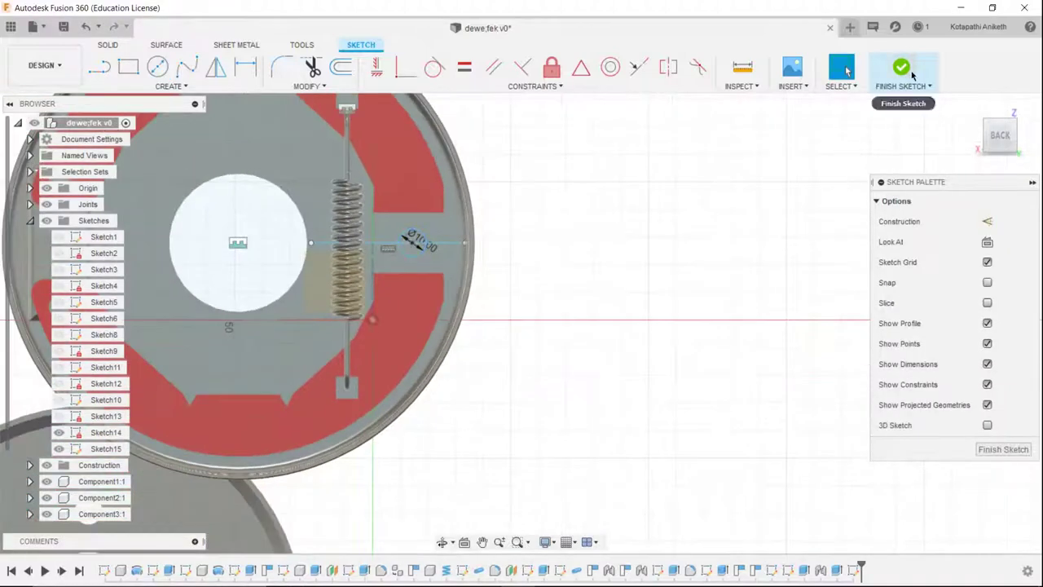
left_click(901, 70)
left_click(995, 137)
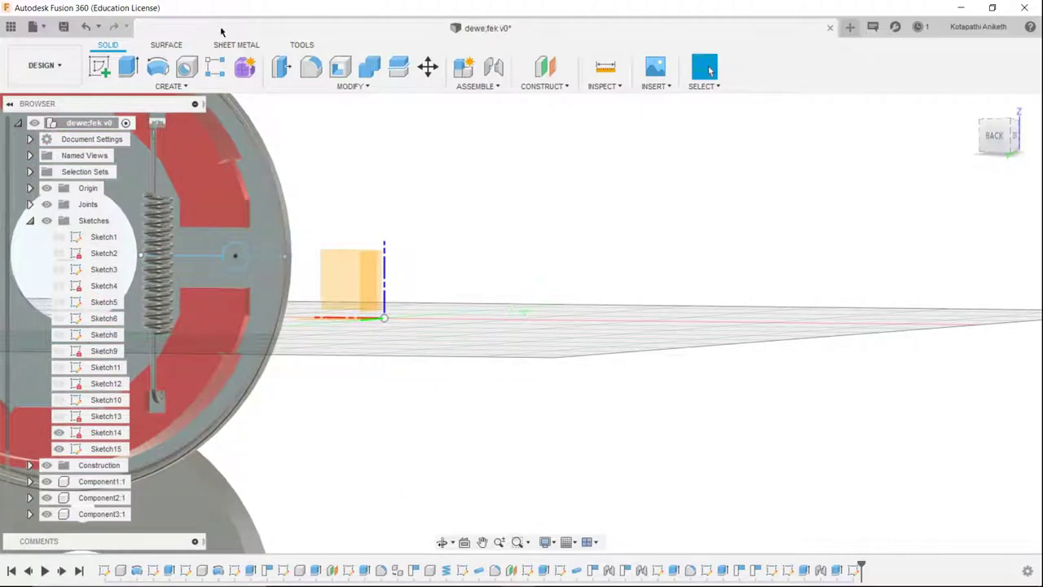
- Cut both circle profiles 50 mm into the backing plate to make the 10 mm hole
left_click(131, 65)
left_click(235, 255)
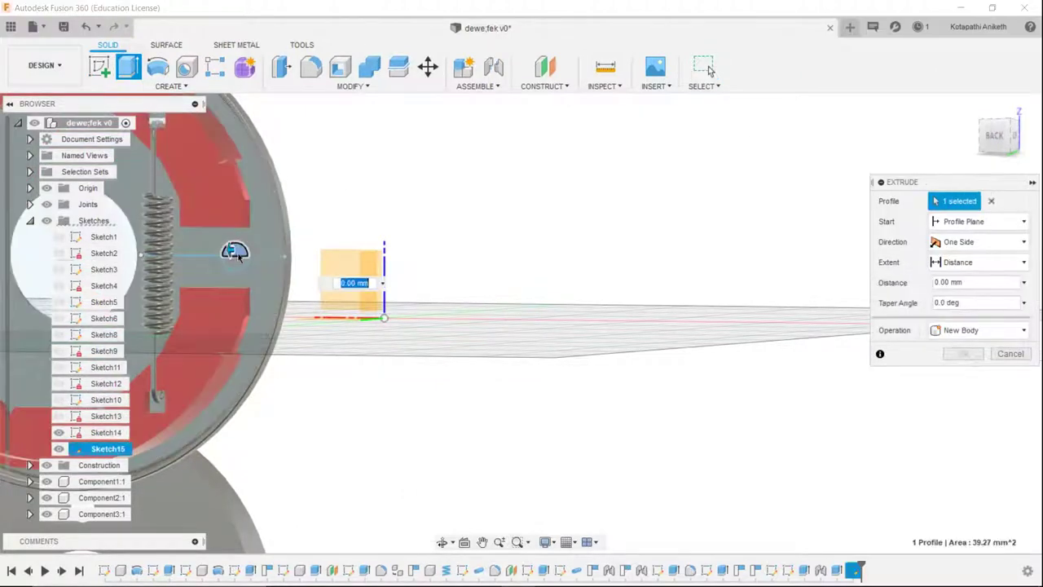
left_click(233, 249)
left_click_drag(233, 246, 471, 302)
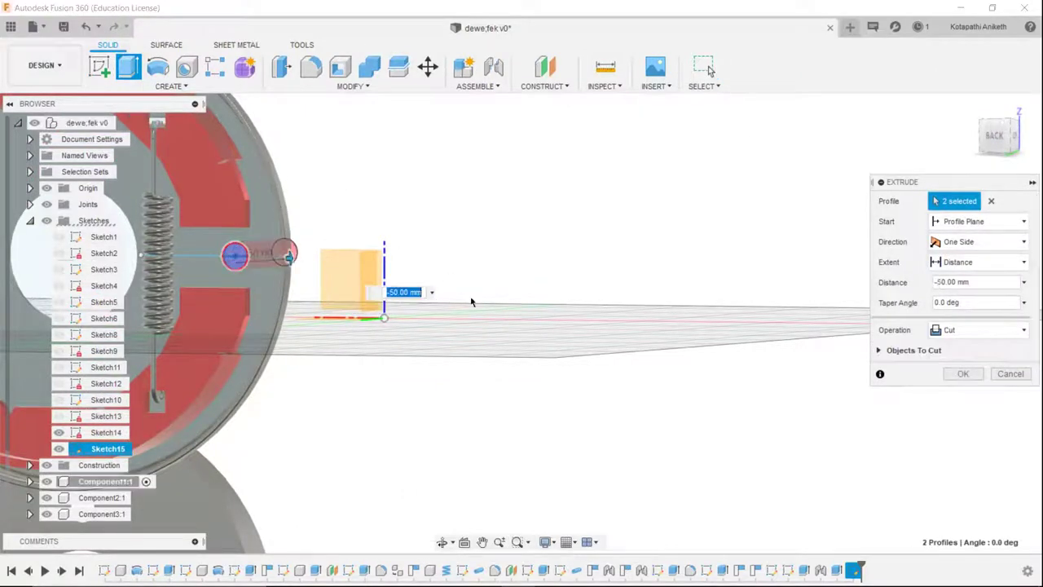
left_click(963, 373)
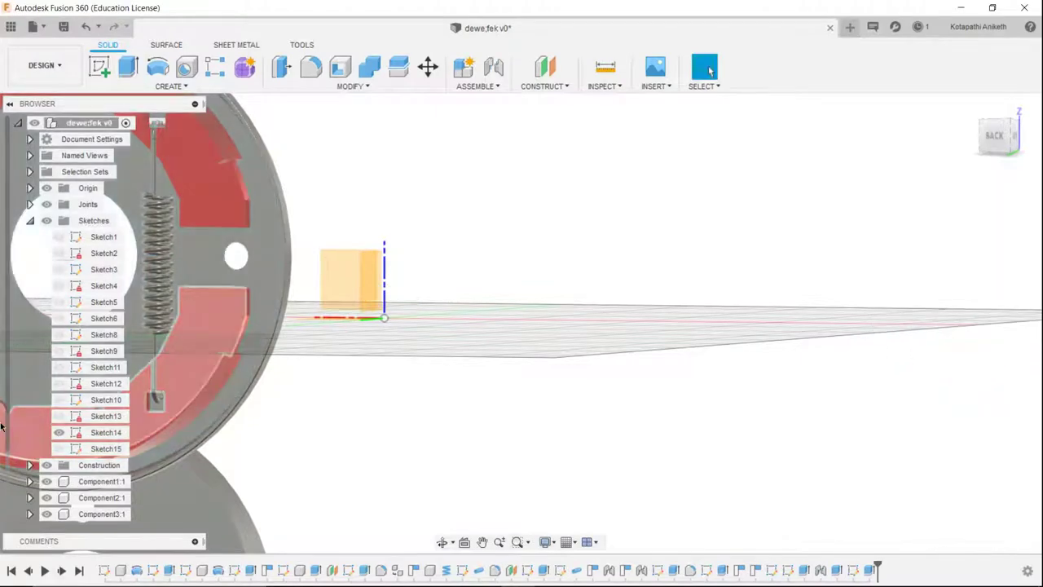
middle_click_drag(482, 233, 757, 210)
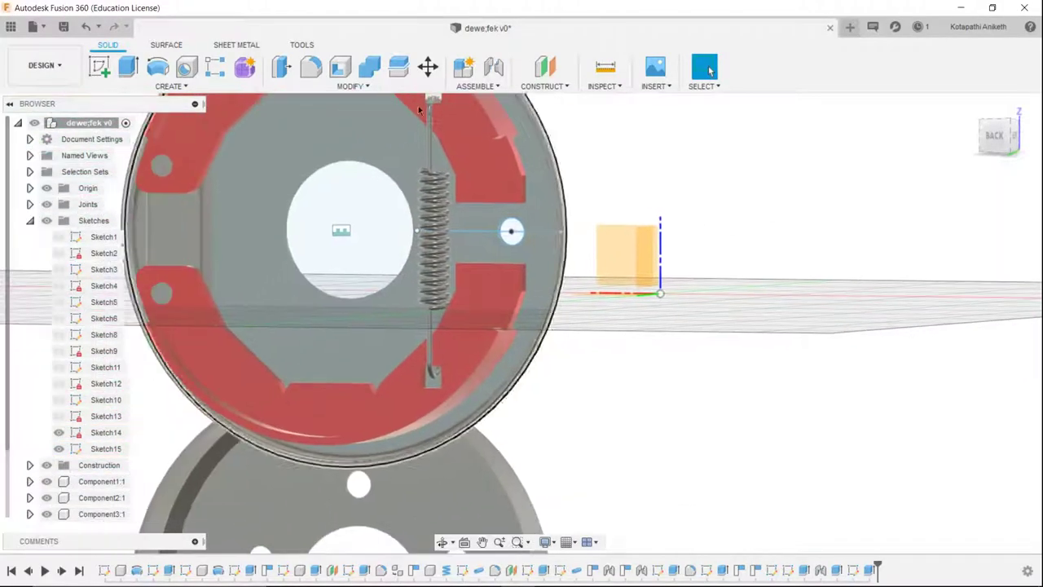
- Extrude the hole circle as a New Component with Symmetric direction
left_click(128, 66)
left_click(510, 231)
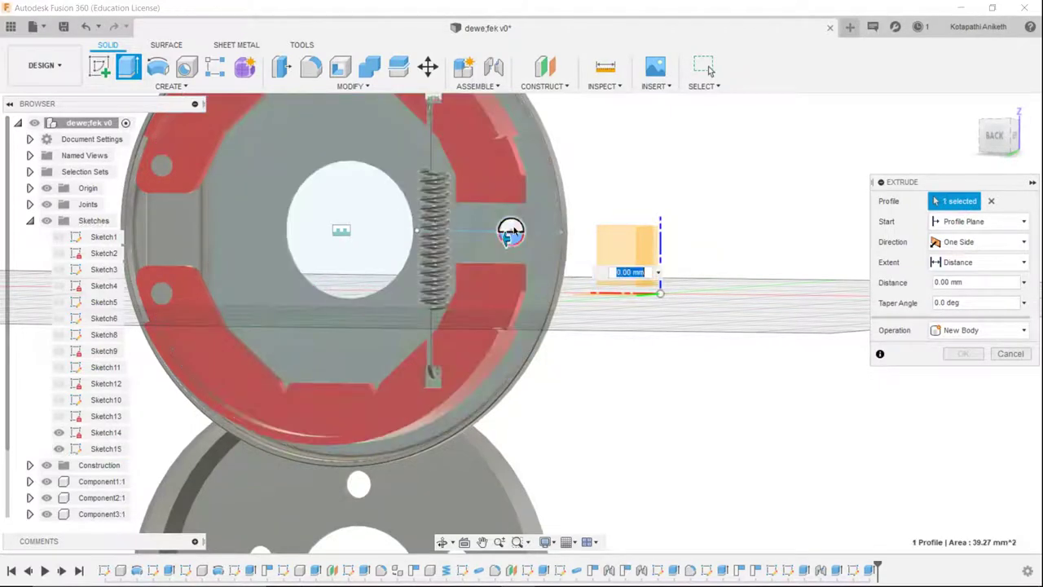
left_click_drag(991, 163, 1000, 156)
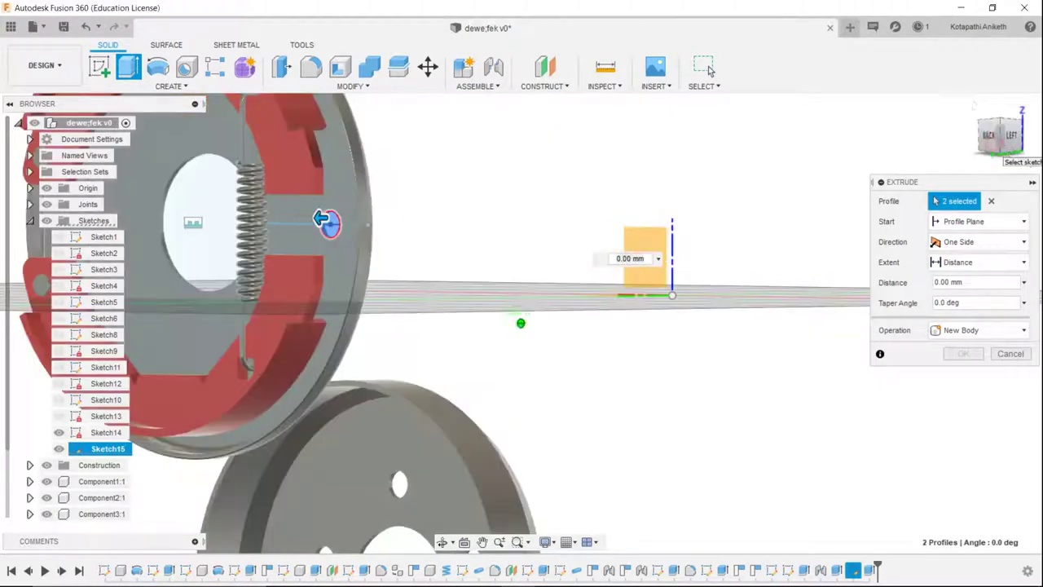
left_click(1007, 140)
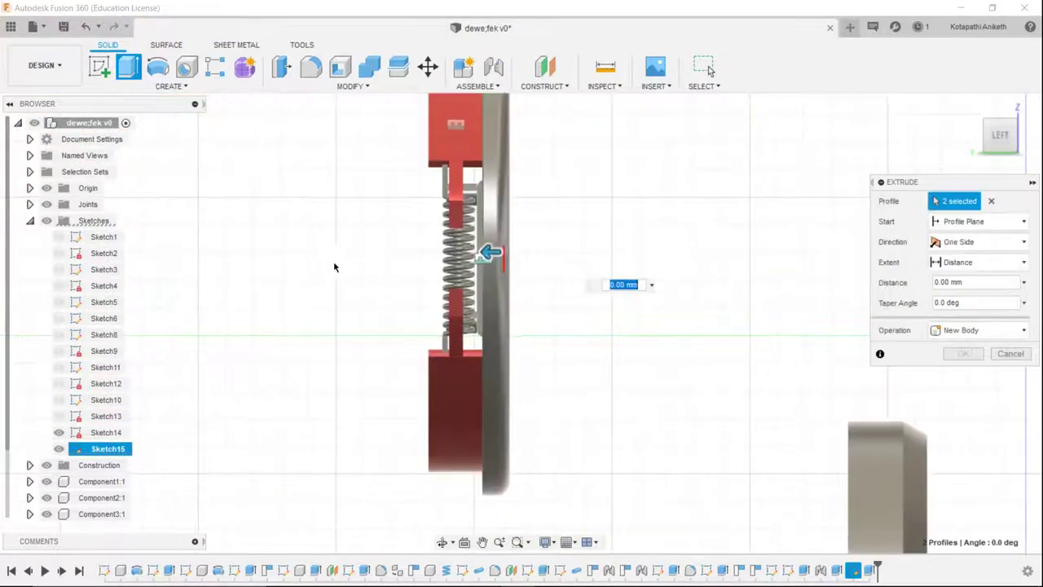
scroll(334, 267, "up", 2)
scroll(361, 302, "up", 2)
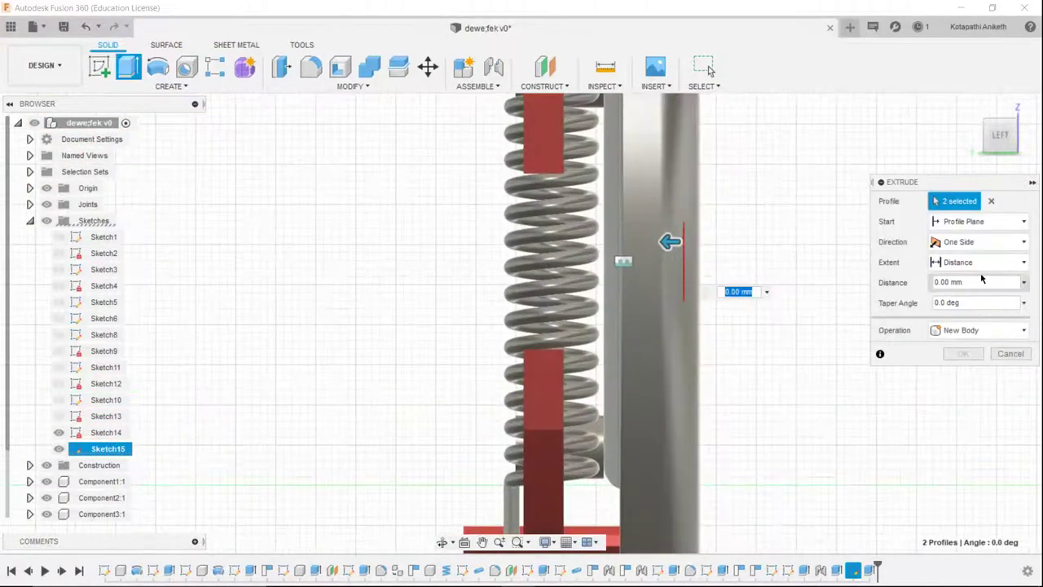
left_click(980, 261)
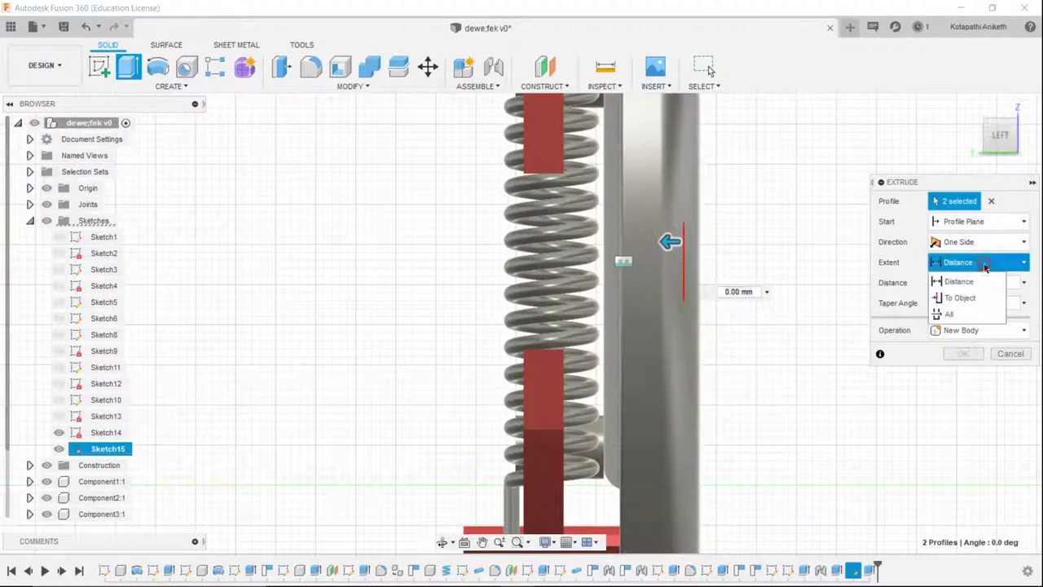
left_click(973, 330)
left_click(968, 414)
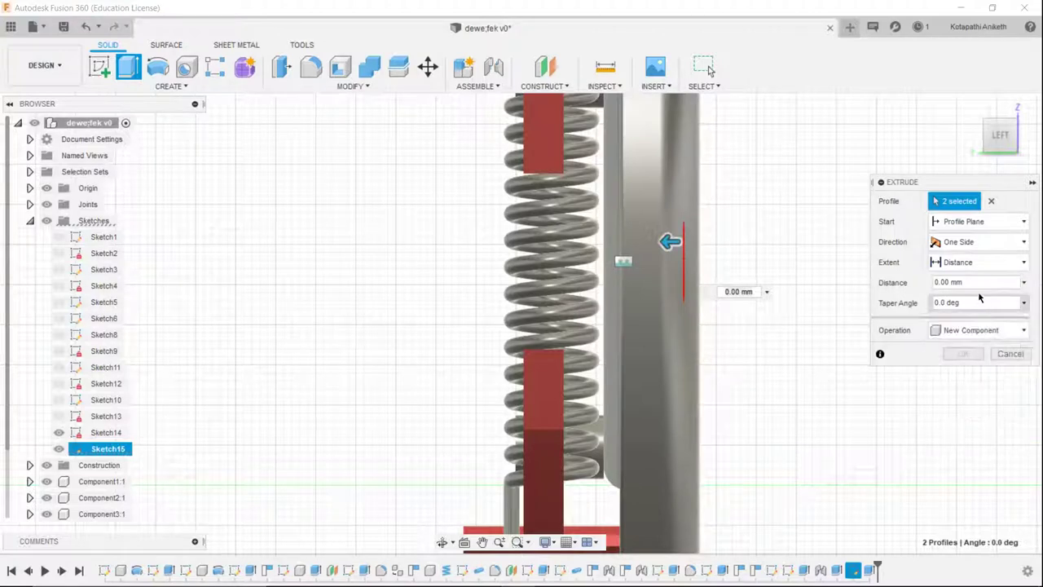
left_click(970, 262)
left_click(971, 261)
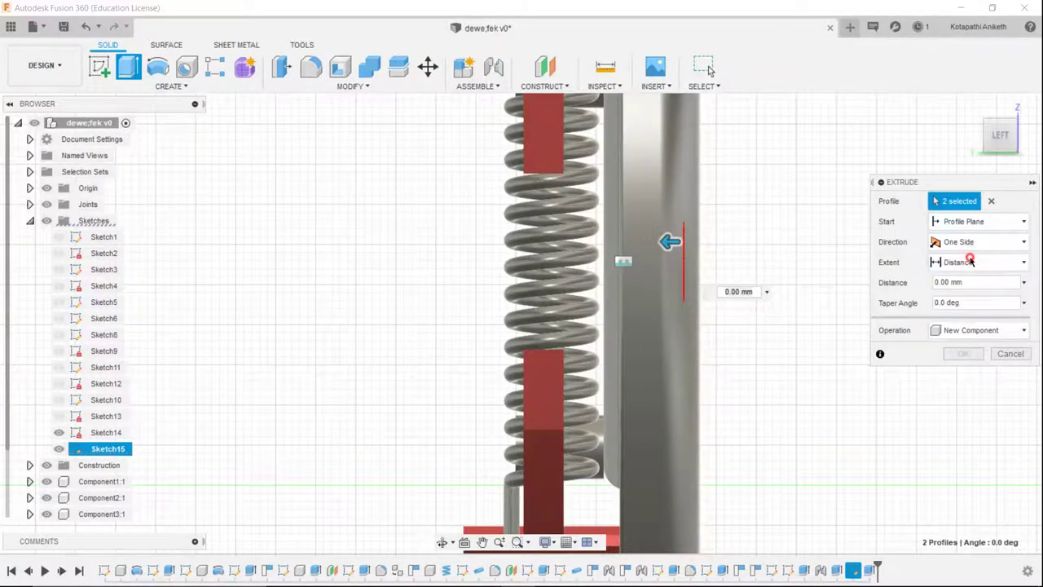
left_click(973, 242)
left_click(968, 293)
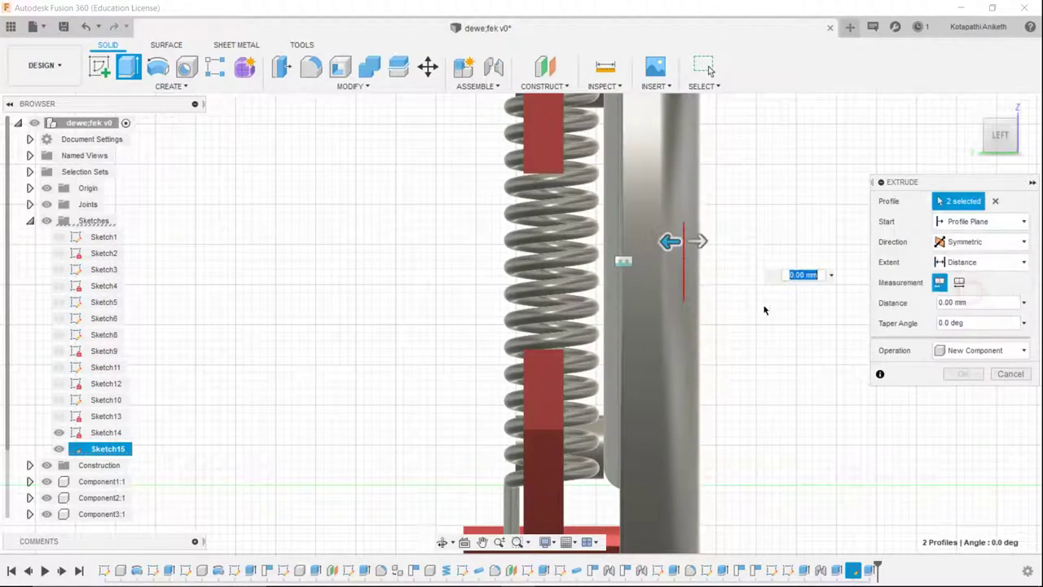
- Set the pin's symmetric extrusion distance to 12 mm and finish it
scroll(764, 309, "up", 3)
mouse_move(687, 212)
left_mouse_down()
mouse_move(835, 215)
mouse_move(779, 215)
left_mouse_up()
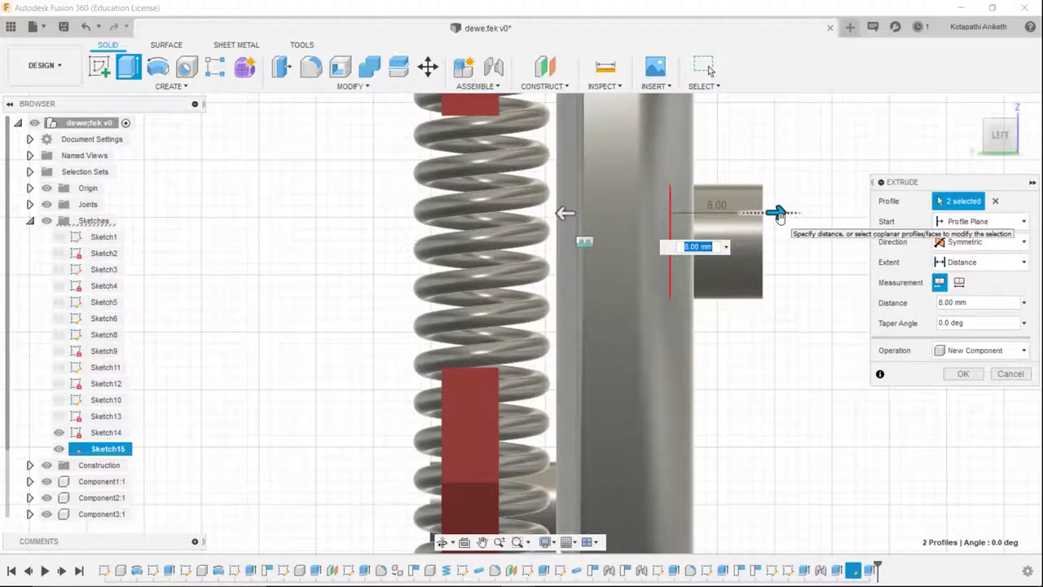
key("Return")
scroll(778, 216, "down", 2)
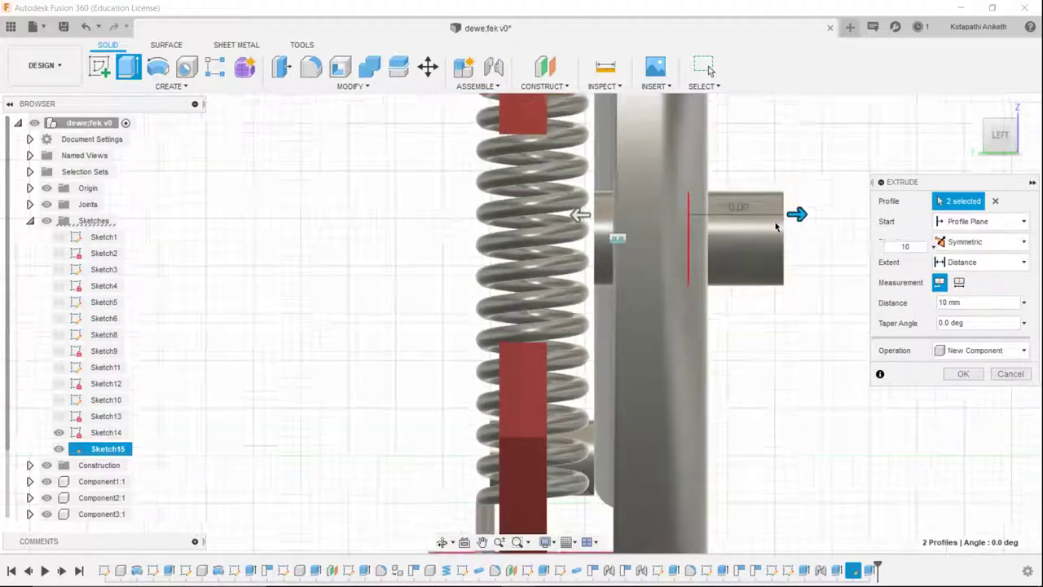
left_click_drag(1007, 142, 921, 146)
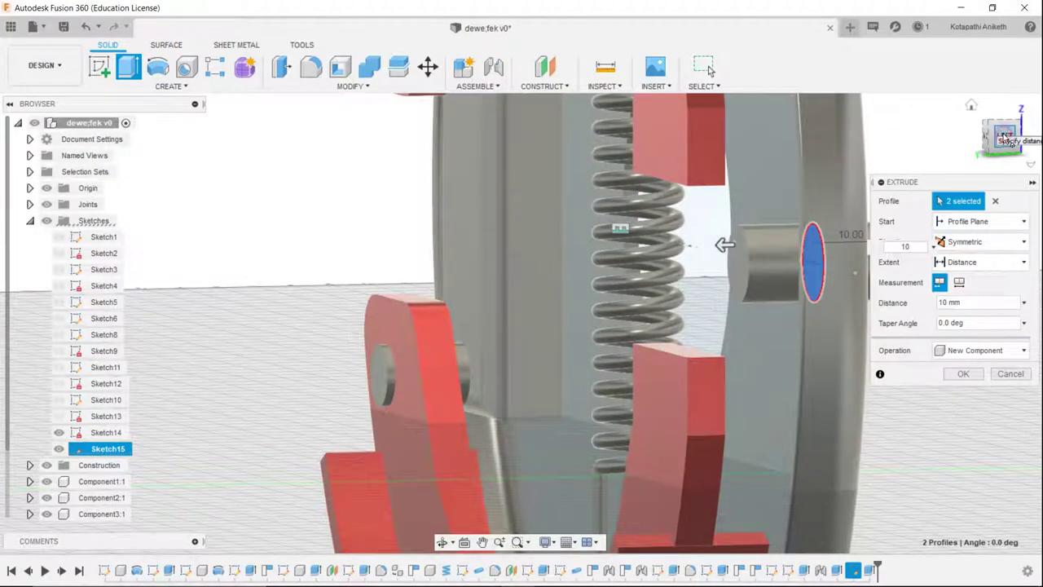
left_click(1004, 136)
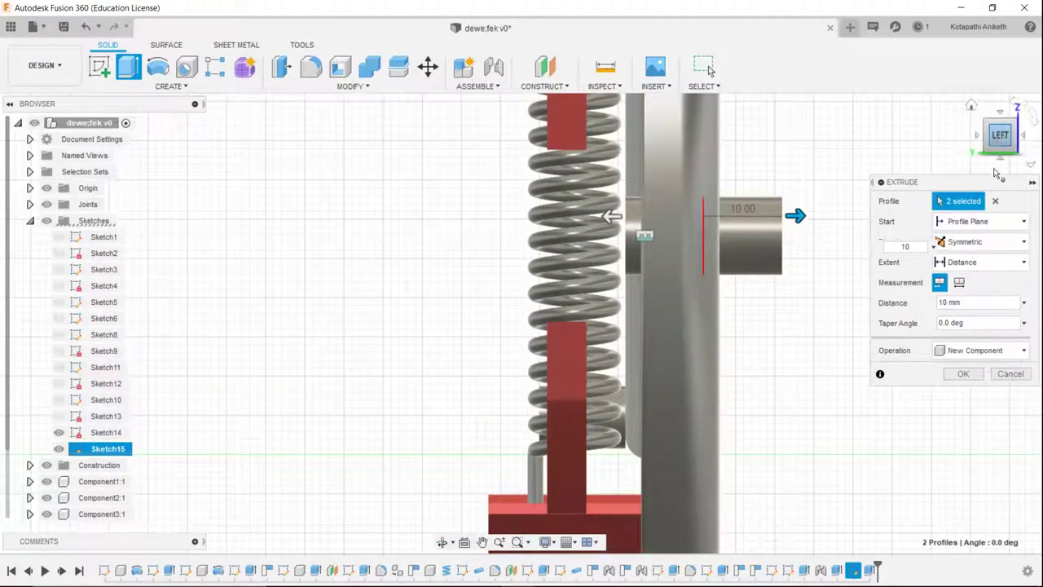
left_click(936, 303)
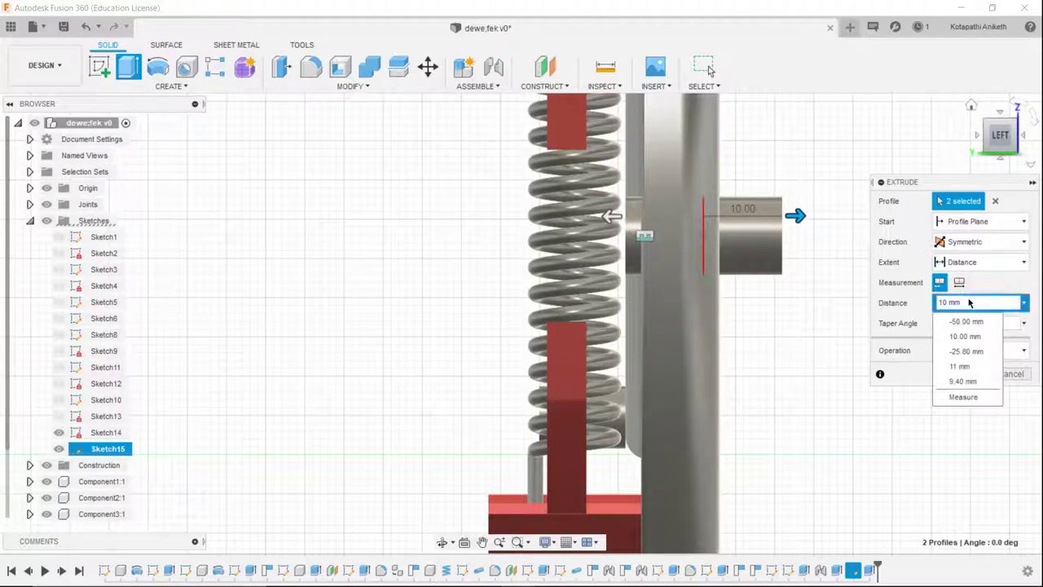
left_click(969, 303)
type("12")
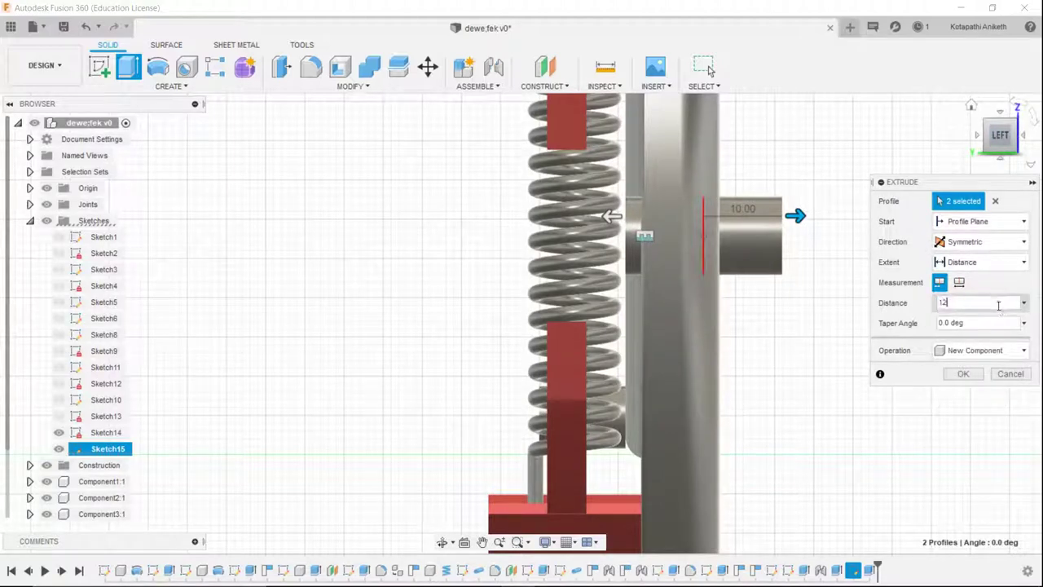
key("Return")
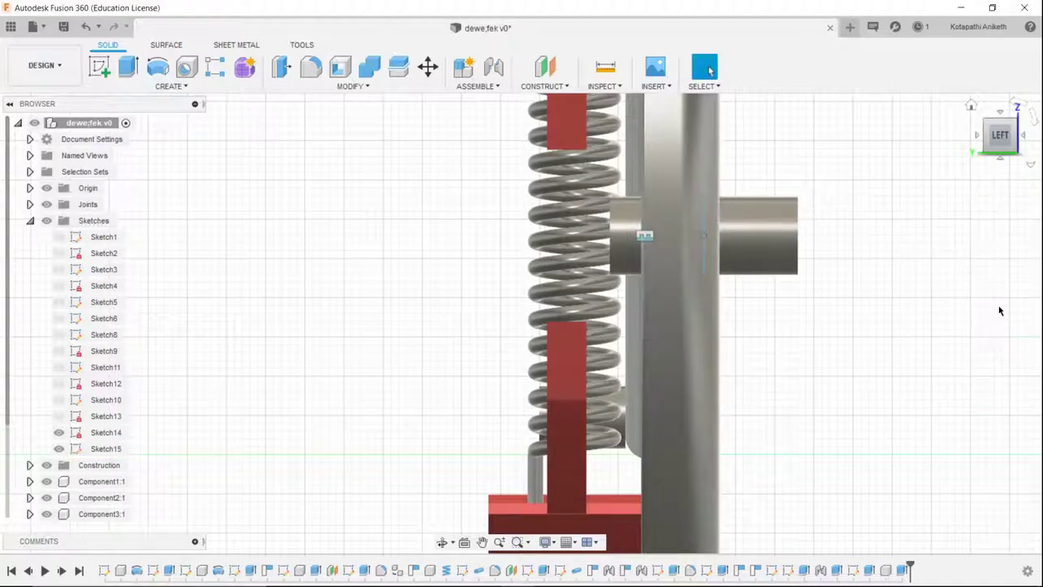
- Start a new sketch on the pin's end face using the Ellipse tool
scroll(966, 333, "down", 1)
left_click(1005, 143)
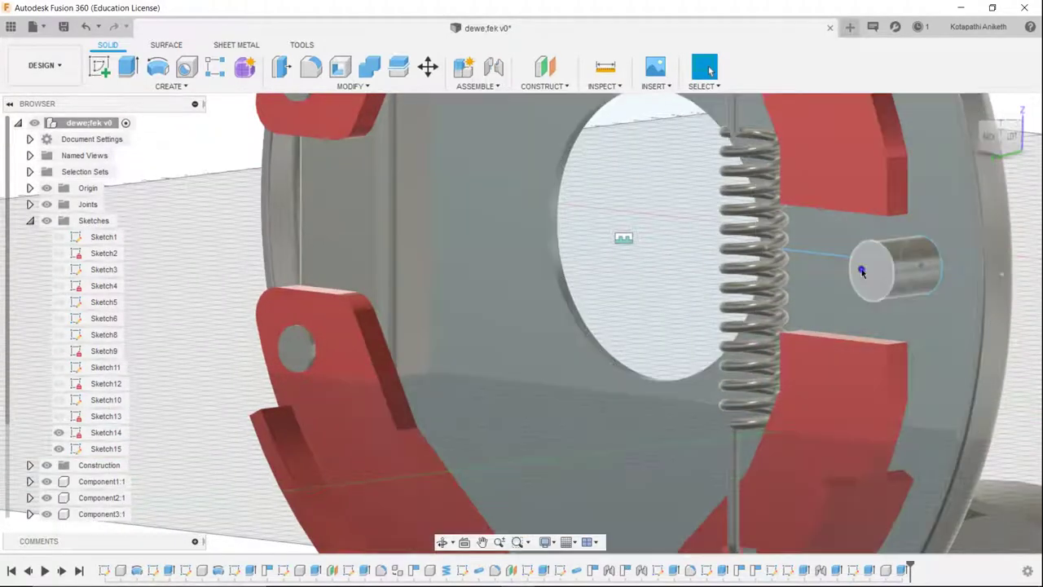
right_click(864, 270)
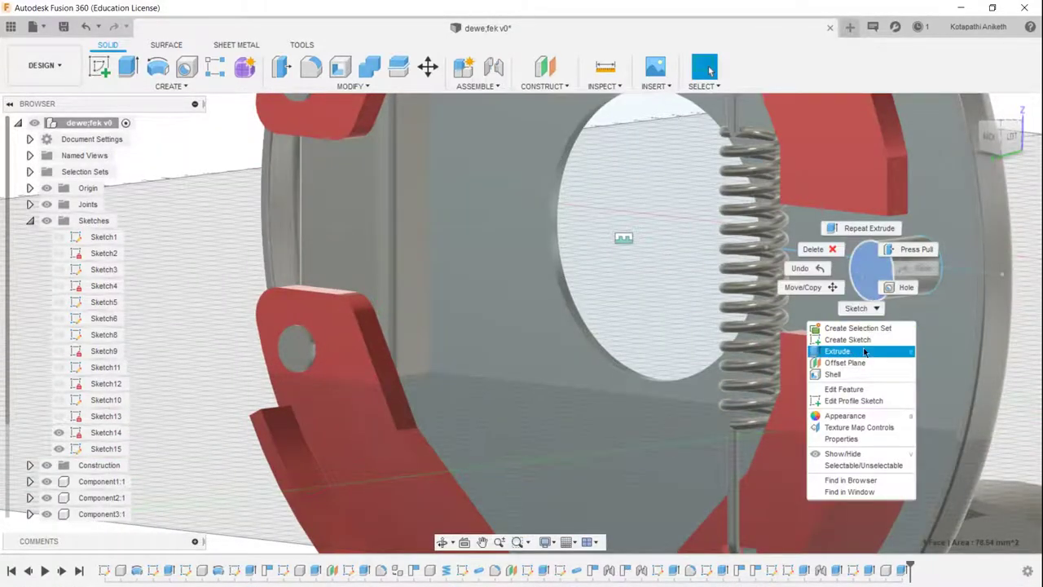
left_click(851, 339)
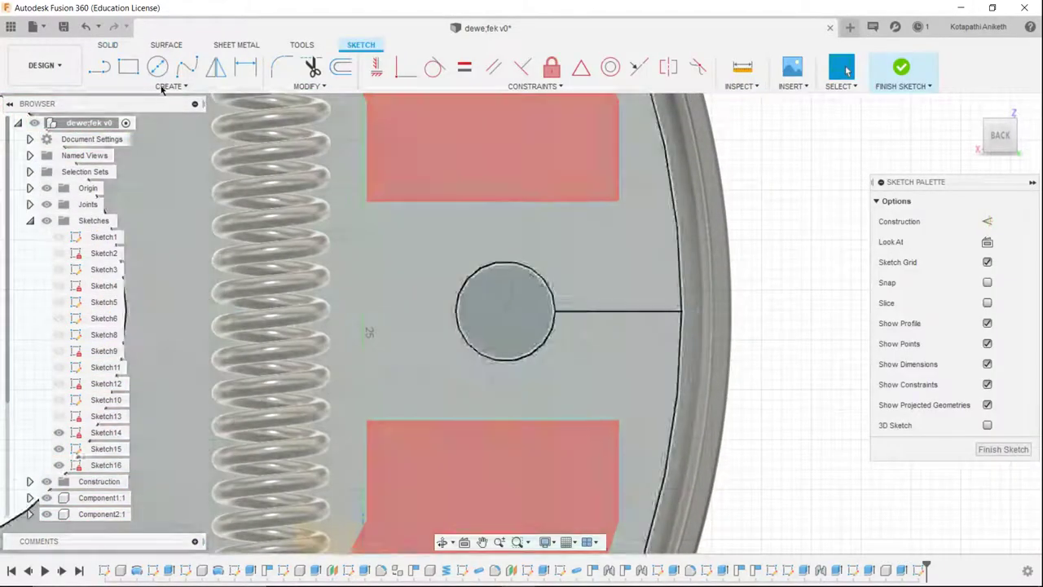
left_click(170, 86)
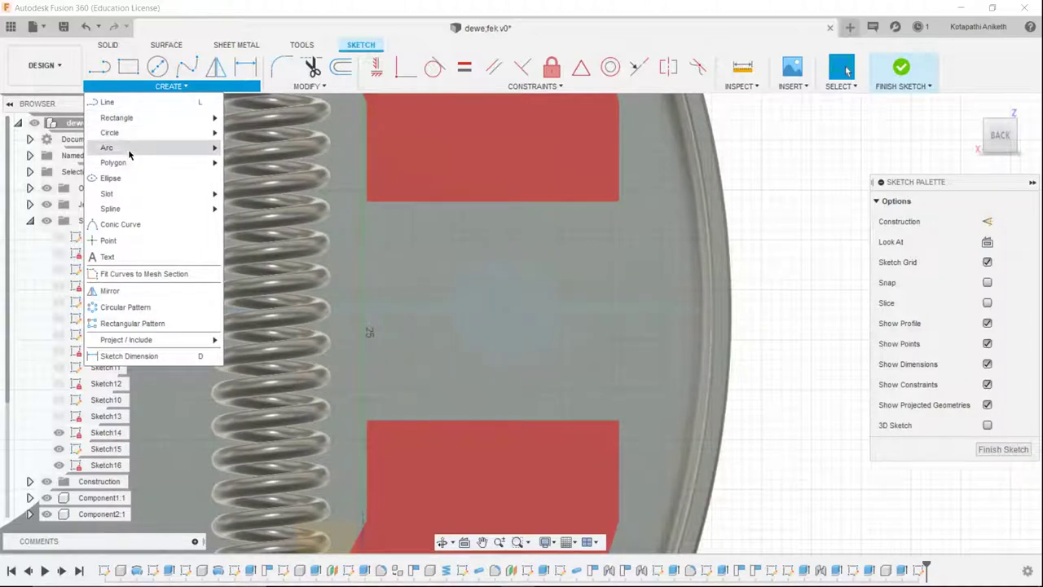
left_click(123, 178)
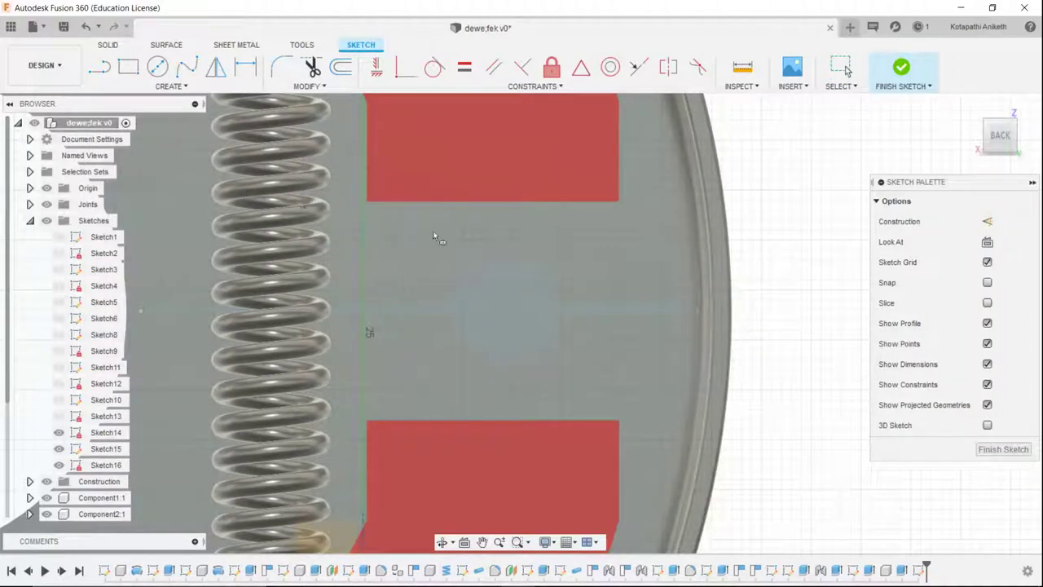
- Draw a 30 by 20 mm ellipse centred on the pin face and finish the sketch
left_click(506, 311)
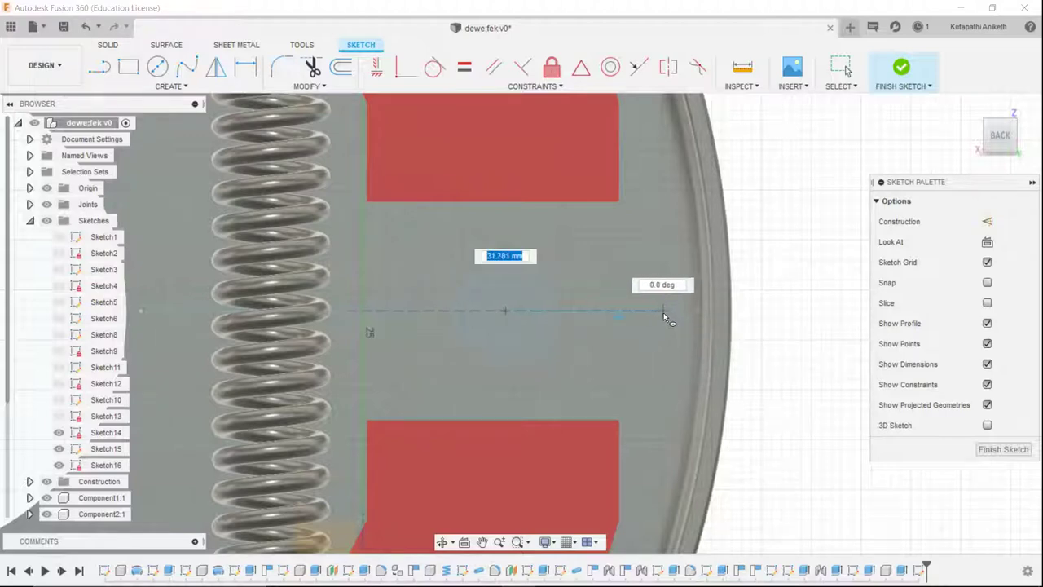
type("30")
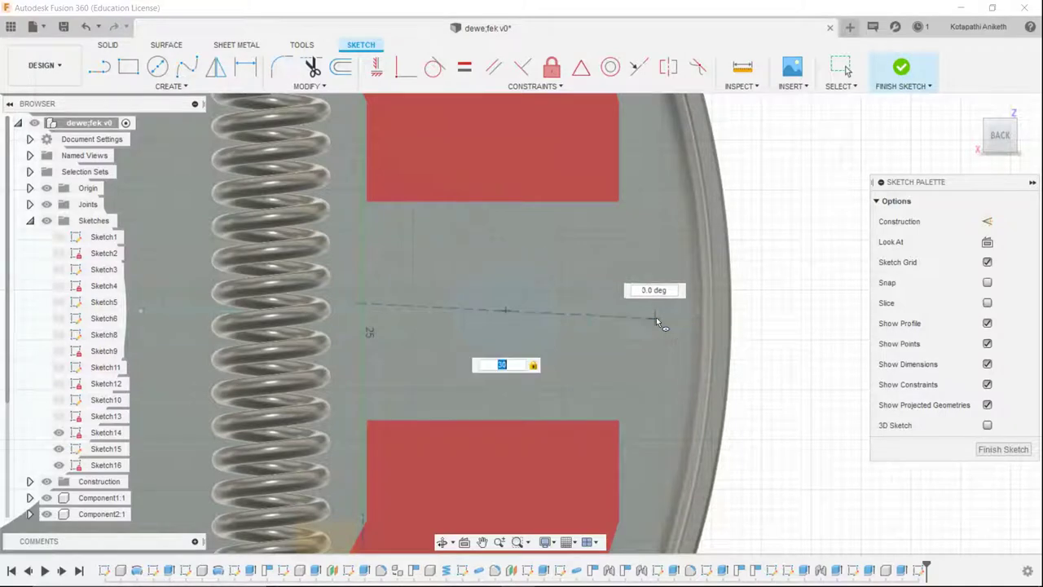
left_click(664, 313)
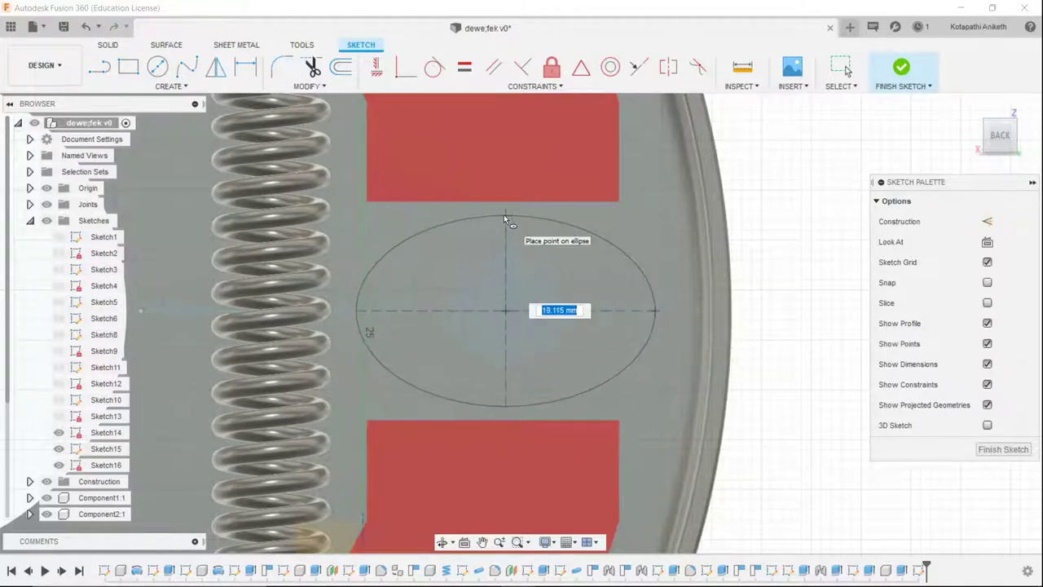
type("20")
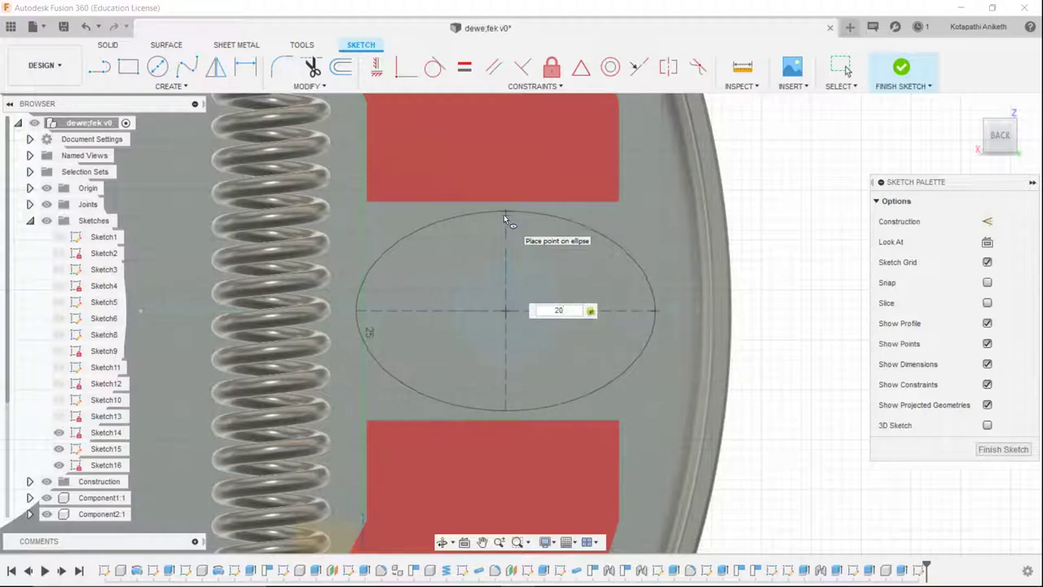
key("Return")
scroll(530, 122, "down", 2)
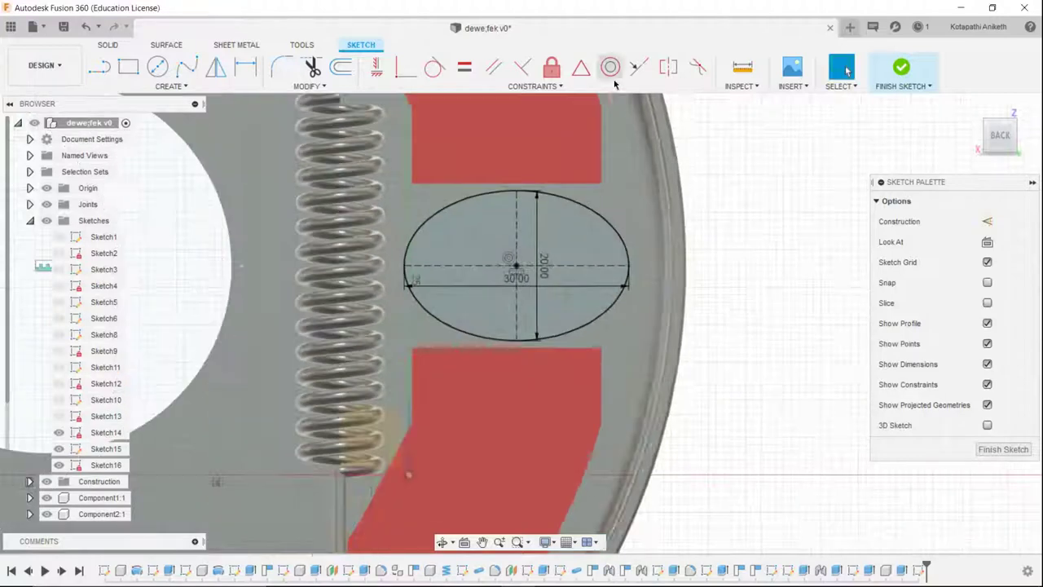
left_click(900, 70)
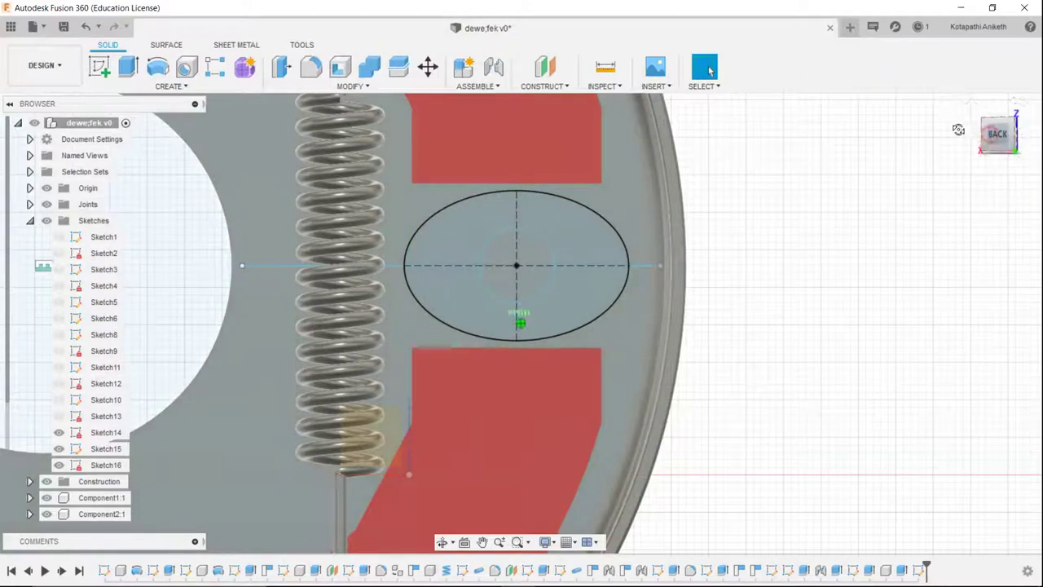
- Extrude the ellipse ring and inner circle 10 mm, joining them onto the pin
left_click(986, 129)
left_click(128, 67)
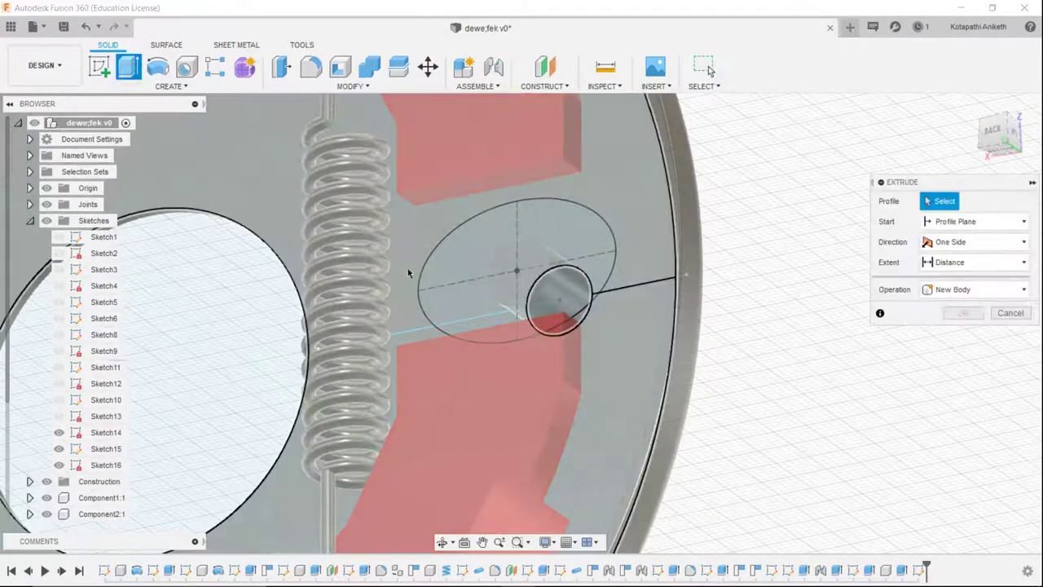
left_click(456, 273)
left_click(542, 277)
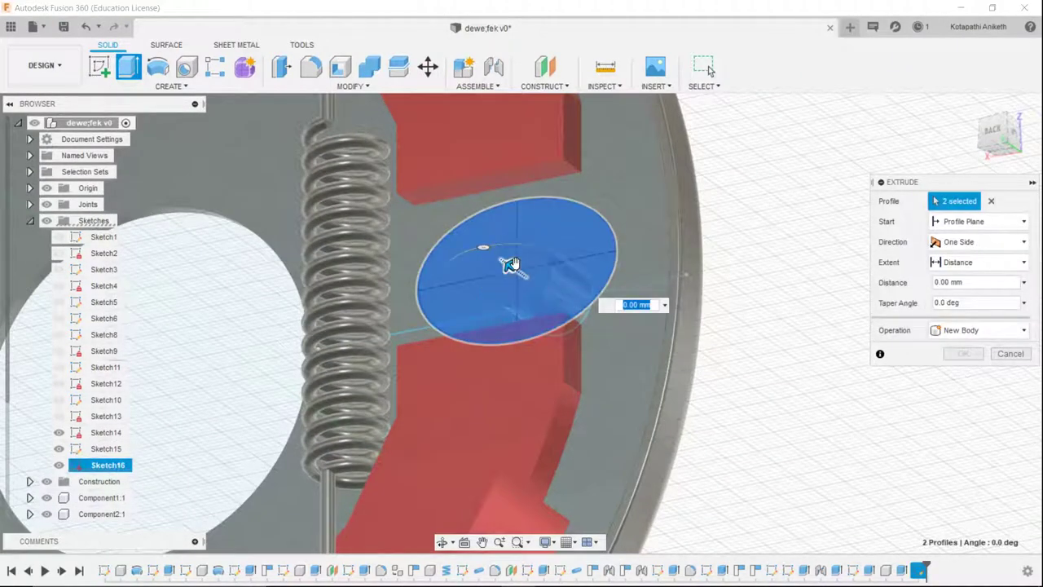
type("6")
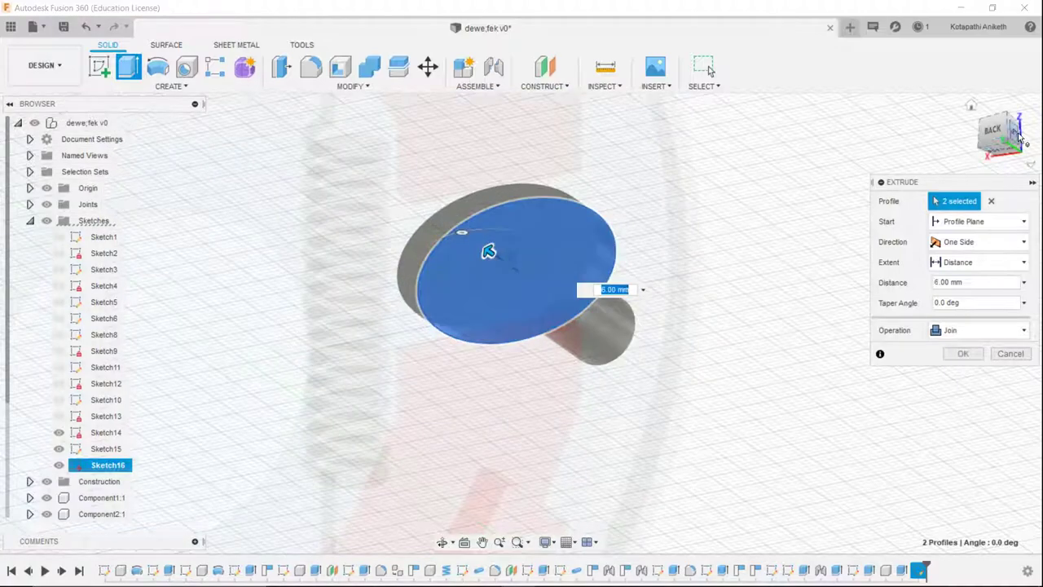
left_click(1010, 137)
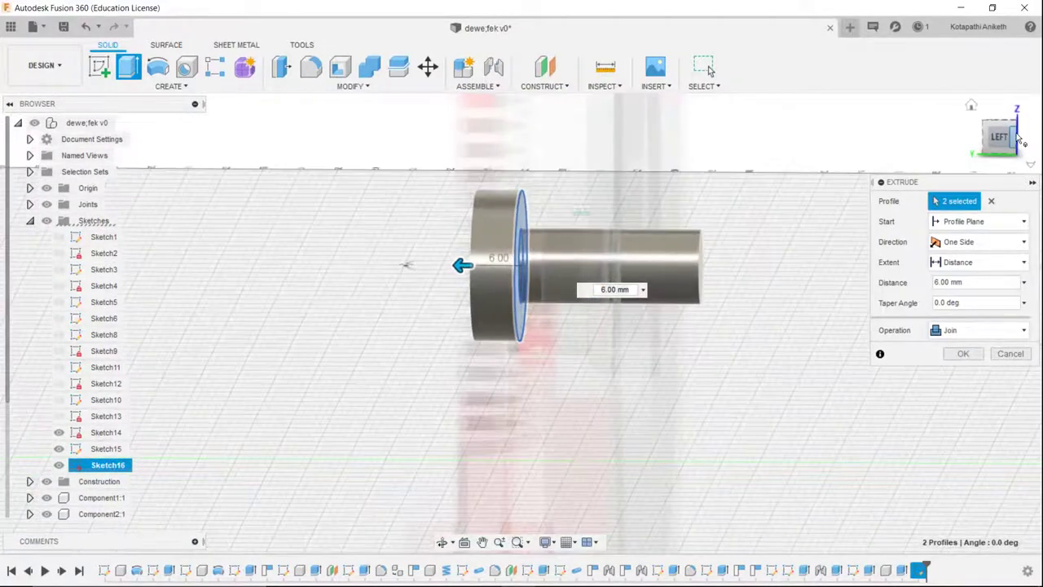
left_click(988, 145)
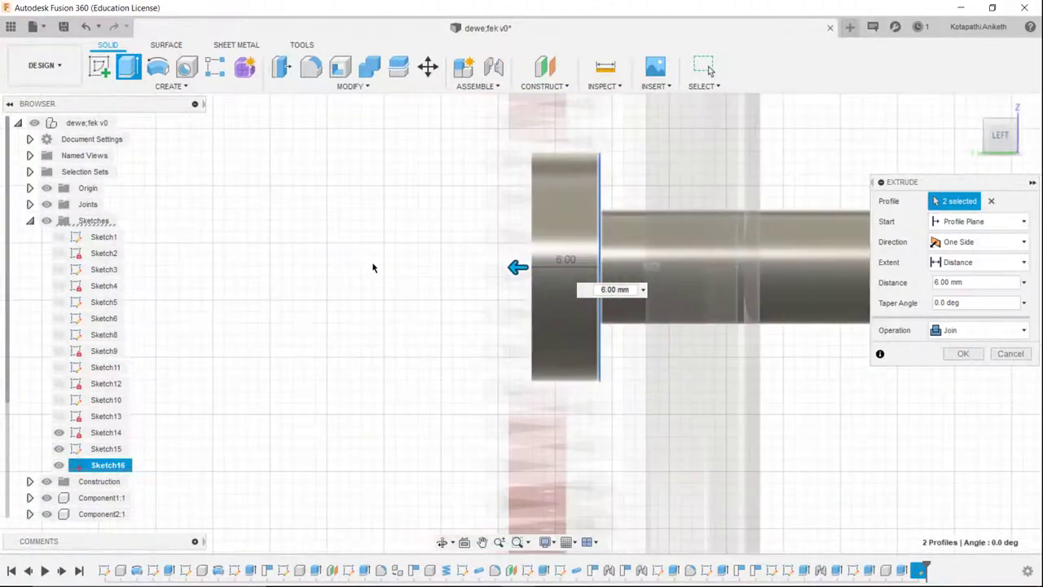
left_click_drag(478, 266, 452, 267)
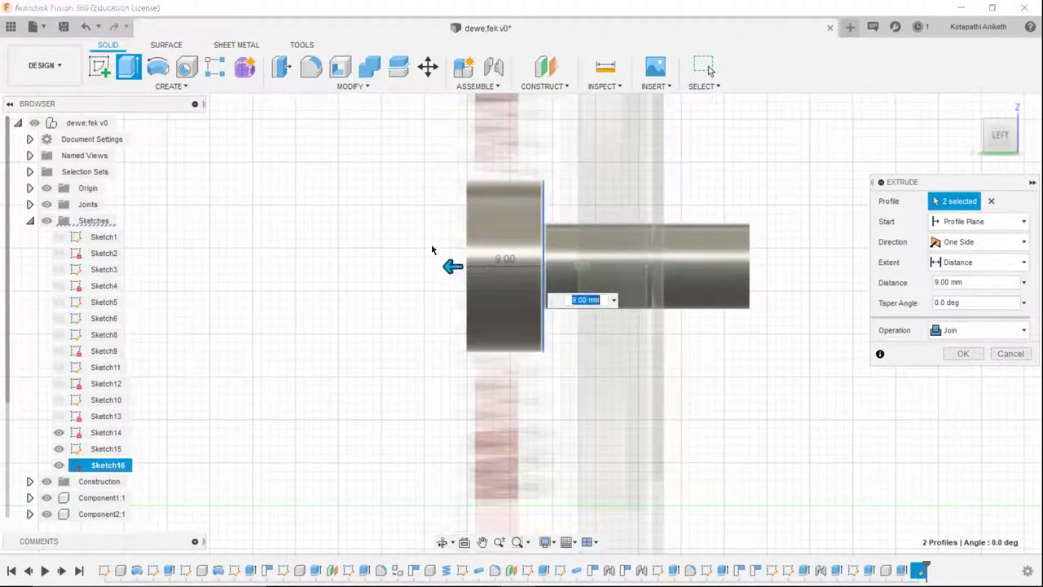
type("10")
key("Return")
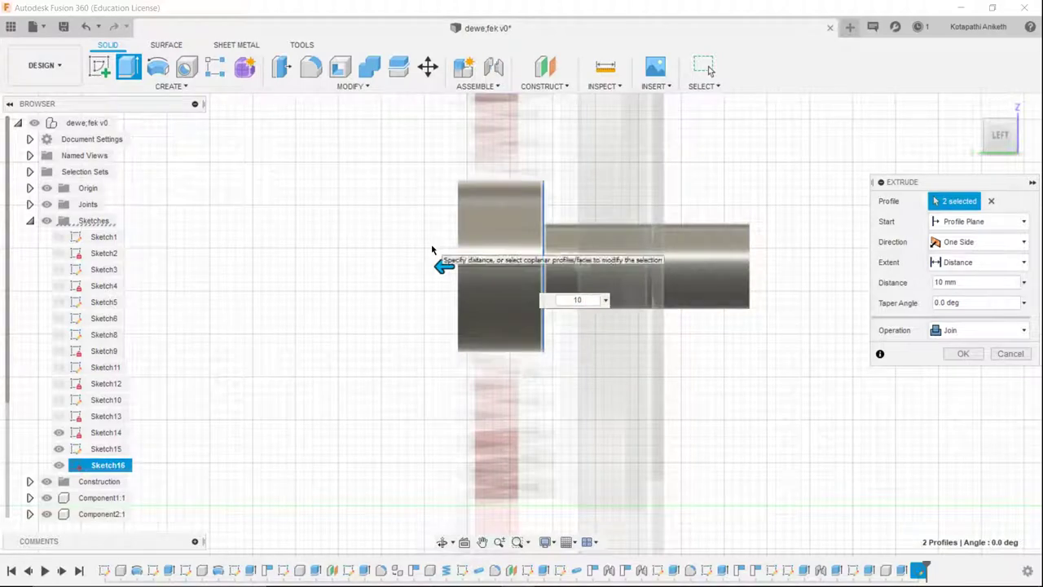
key("Return")
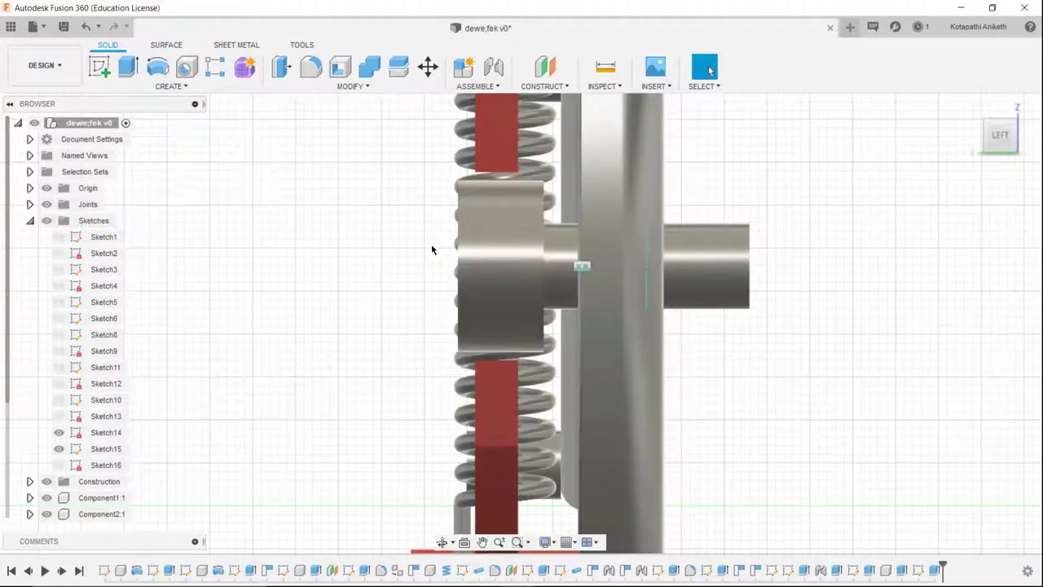
scroll(432, 249, "down", 2)
- Orbit to the pin's circular end face and create a new sketch on it
left_click_drag(1002, 145, 969, 163)
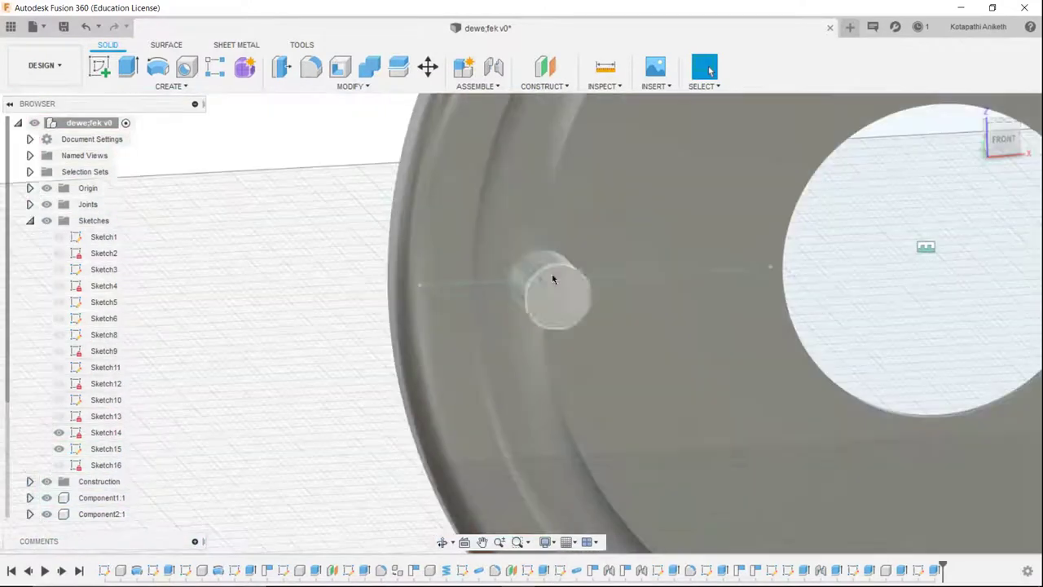
left_click(543, 289)
right_click(543, 291)
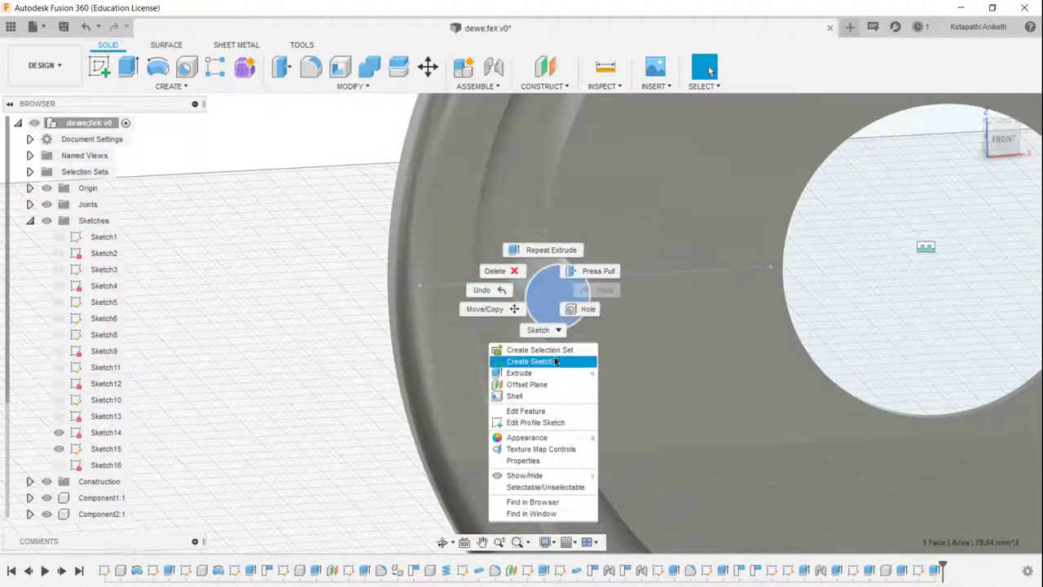
left_click(538, 361)
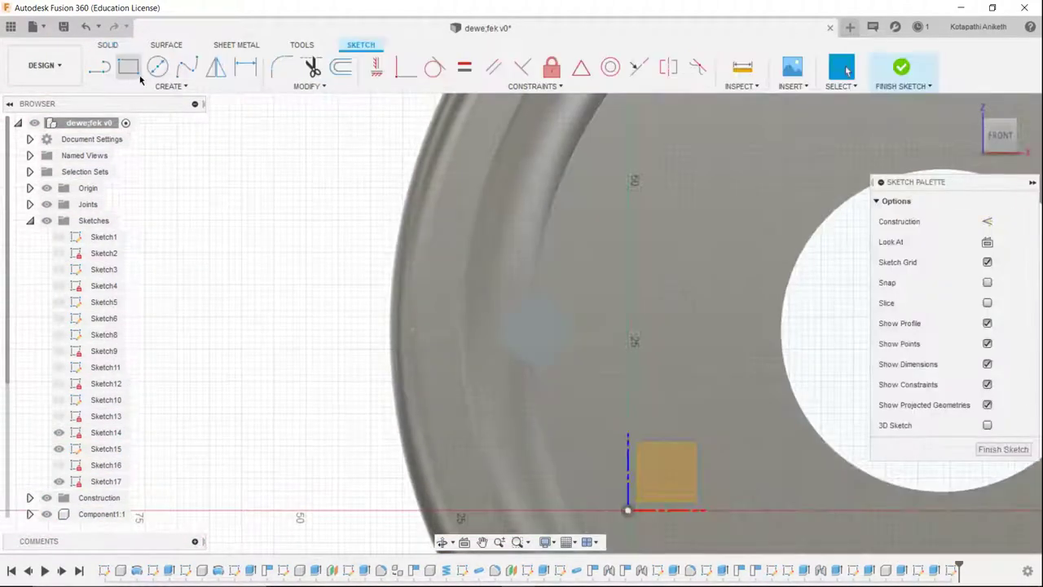
- Draw a small circle on the sketch near the plate rim
left_click(152, 71)
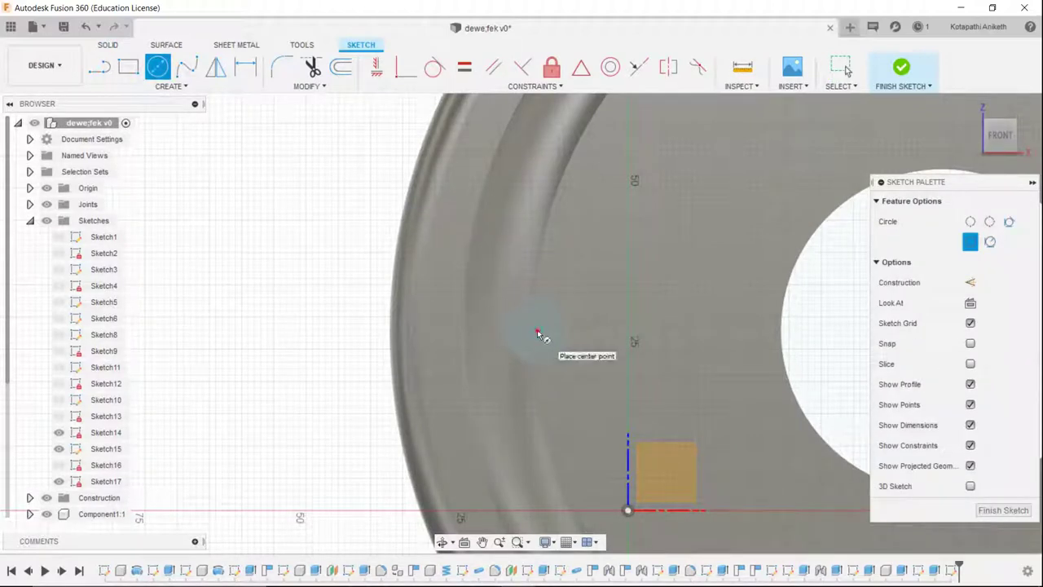
left_click(536, 332)
middle_click_drag(574, 335, 346, 324)
scroll(346, 324, "down", 2)
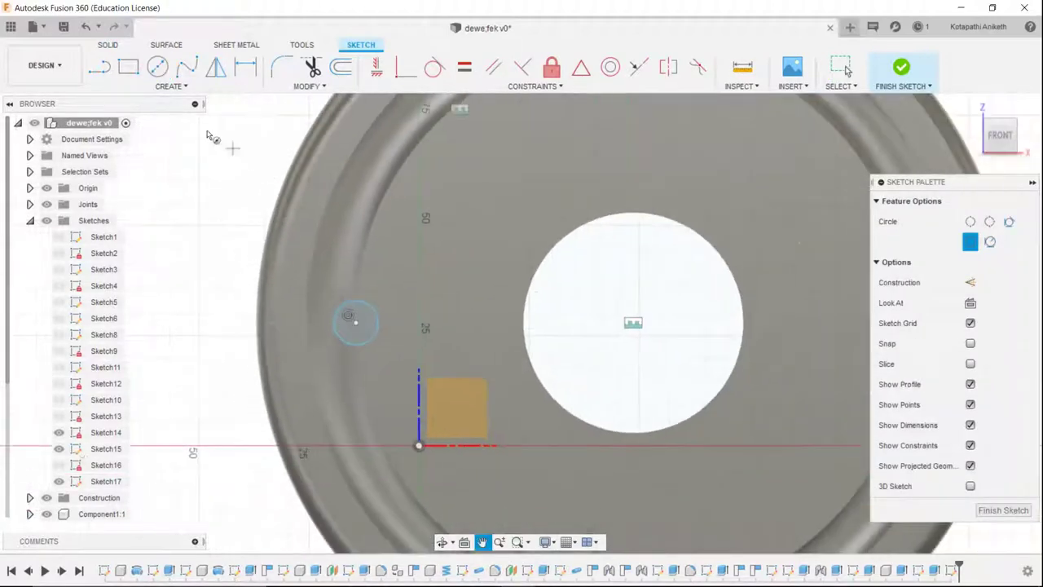
left_click(97, 67)
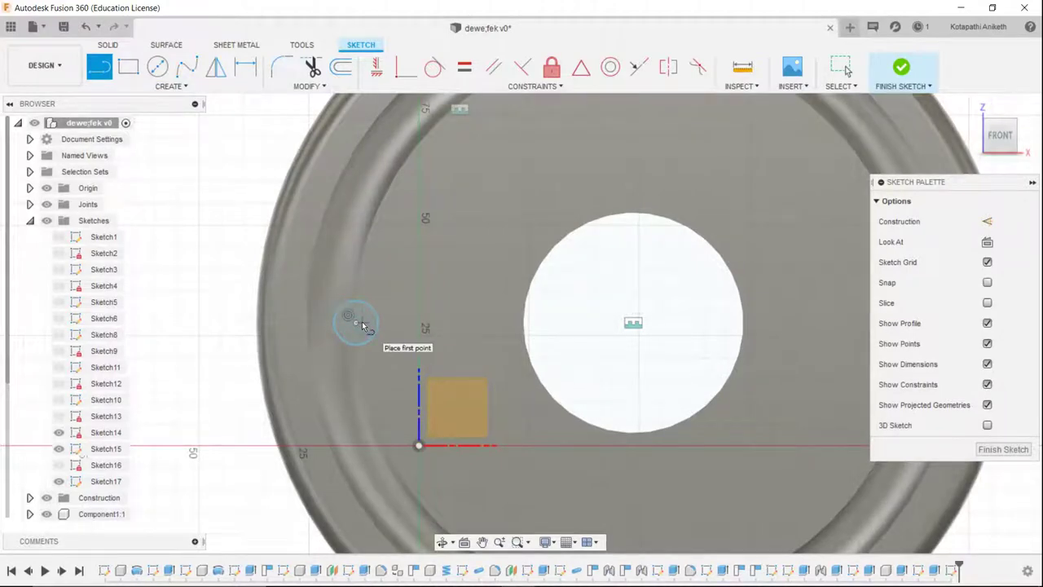
key("Escape")
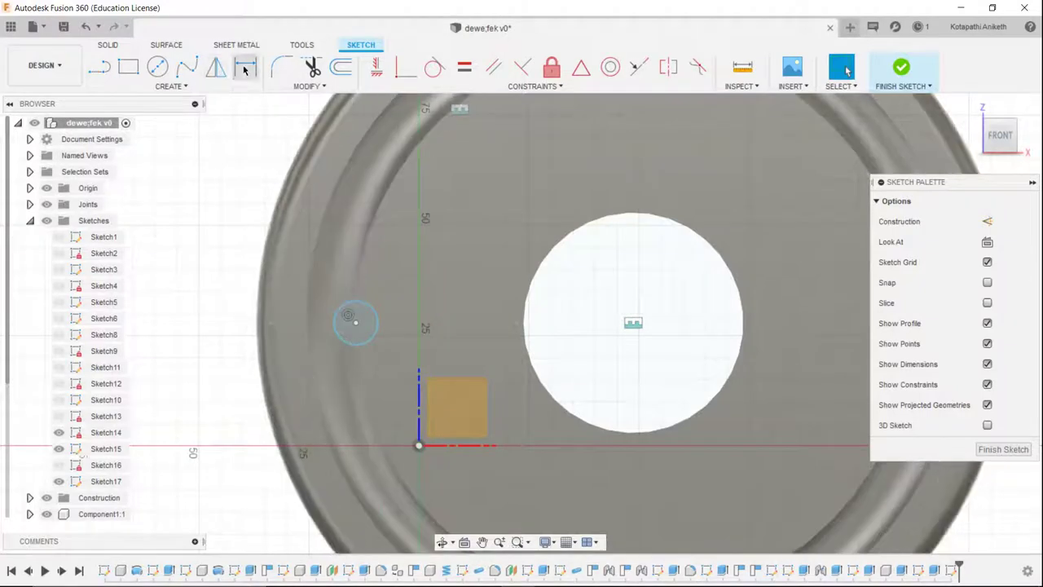
- Dimension the circle's diameter to 15 mm, then start a line from its top
left_click(245, 67)
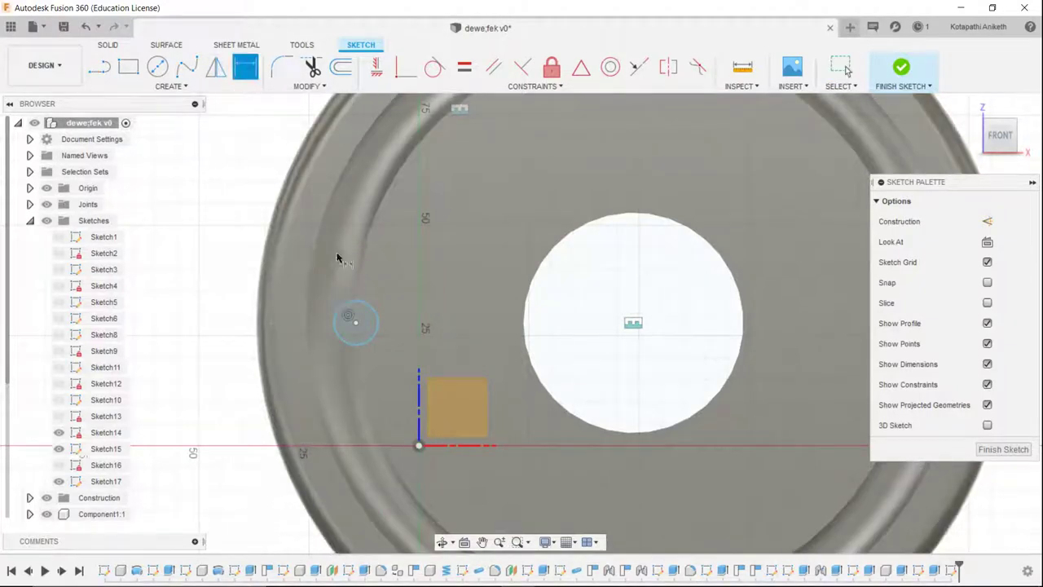
left_click(367, 309)
left_click(207, 293)
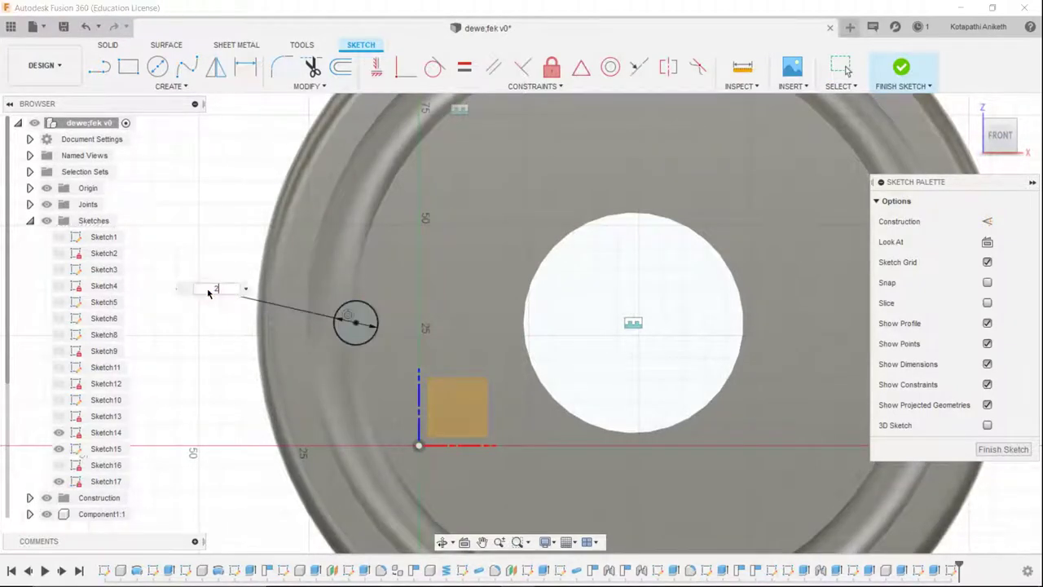
type("0")
key("Return")
scroll(294, 285, "down", 3)
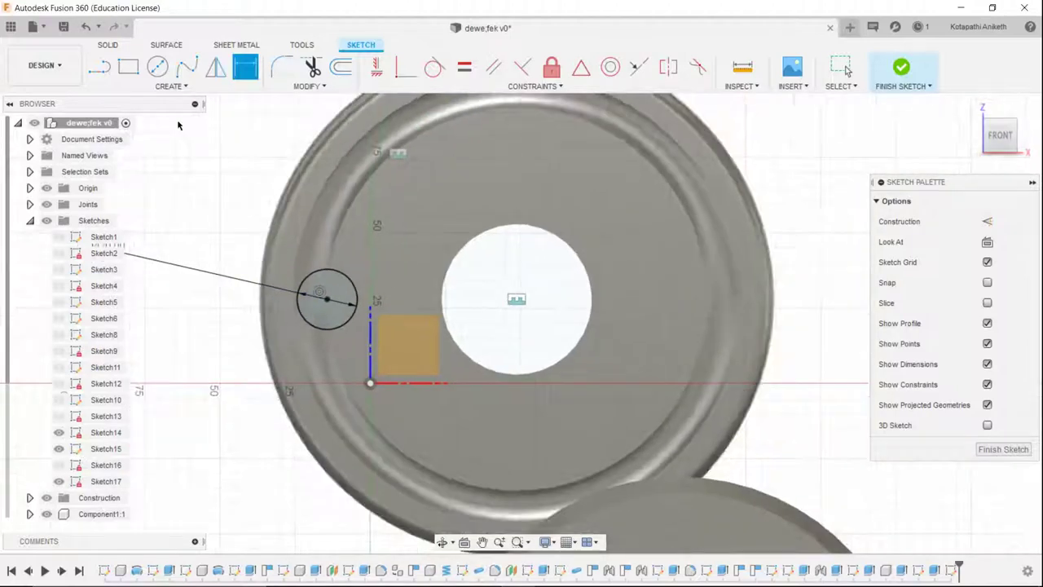
middle_click_drag(244, 265, 353, 277)
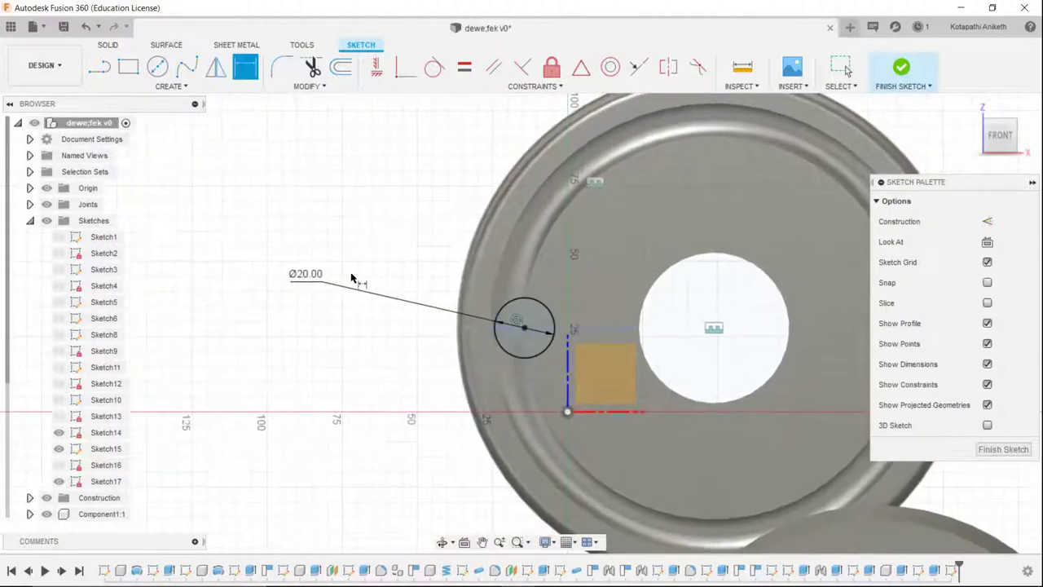
double_click(317, 277)
type("5")
key("Return")
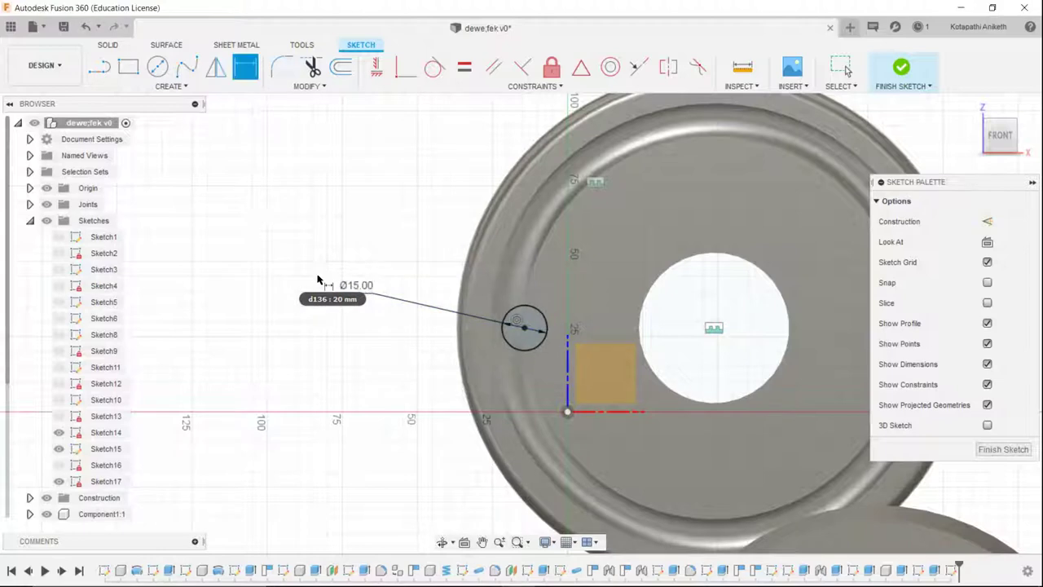
key("l")
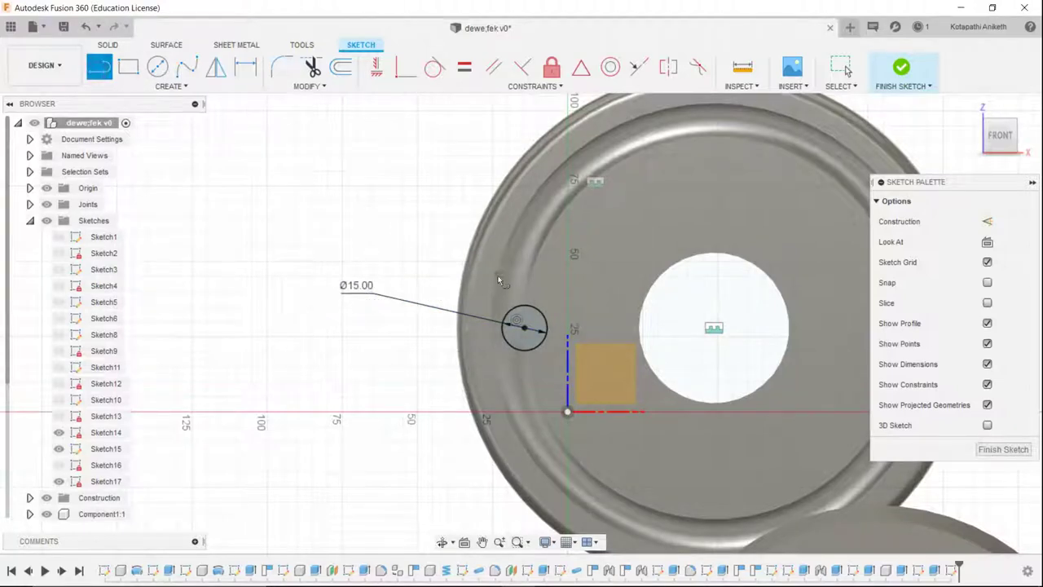
left_click(526, 307)
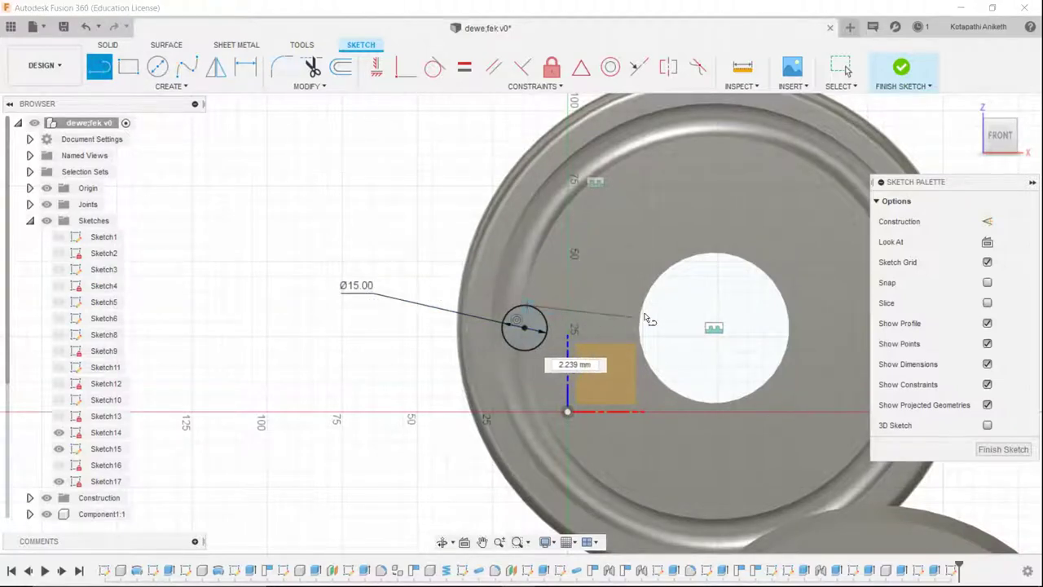
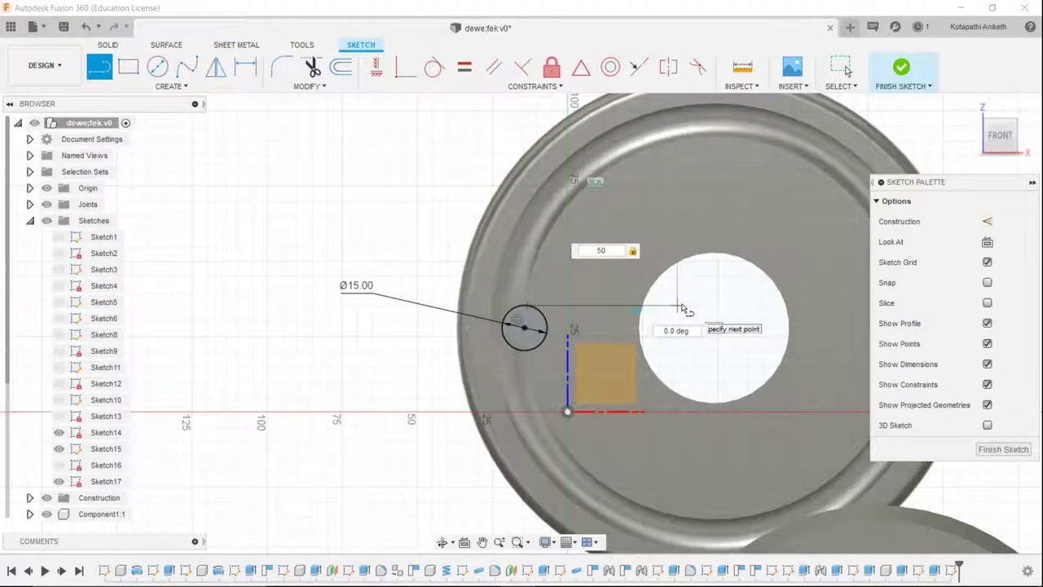
- Draw the 50 mm slot lines from the circle, then undo the last lines
key("Return")
key("Escape")
left_click(101, 72)
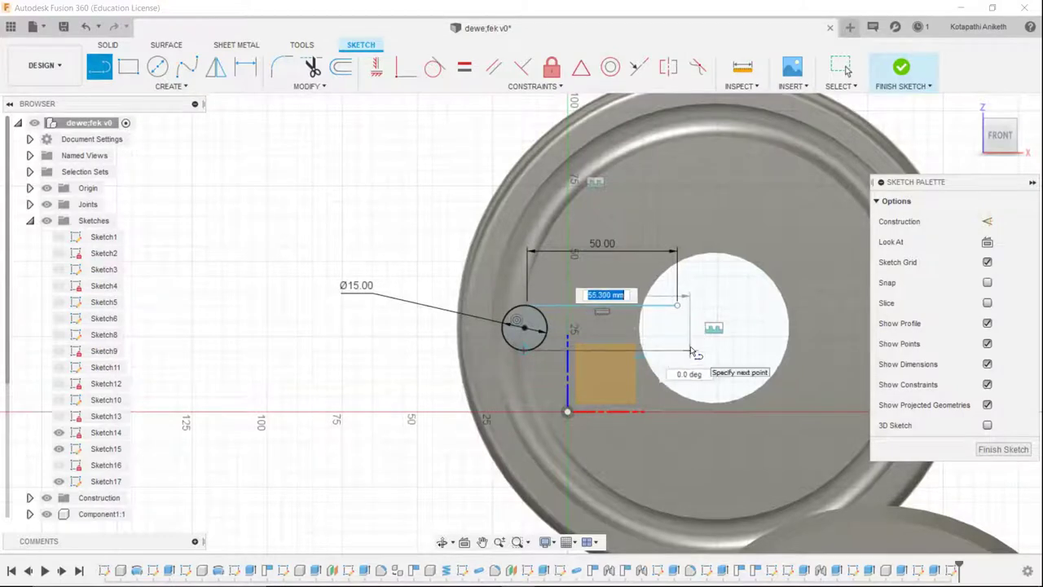
type("50")
key("Return")
key("Escape")
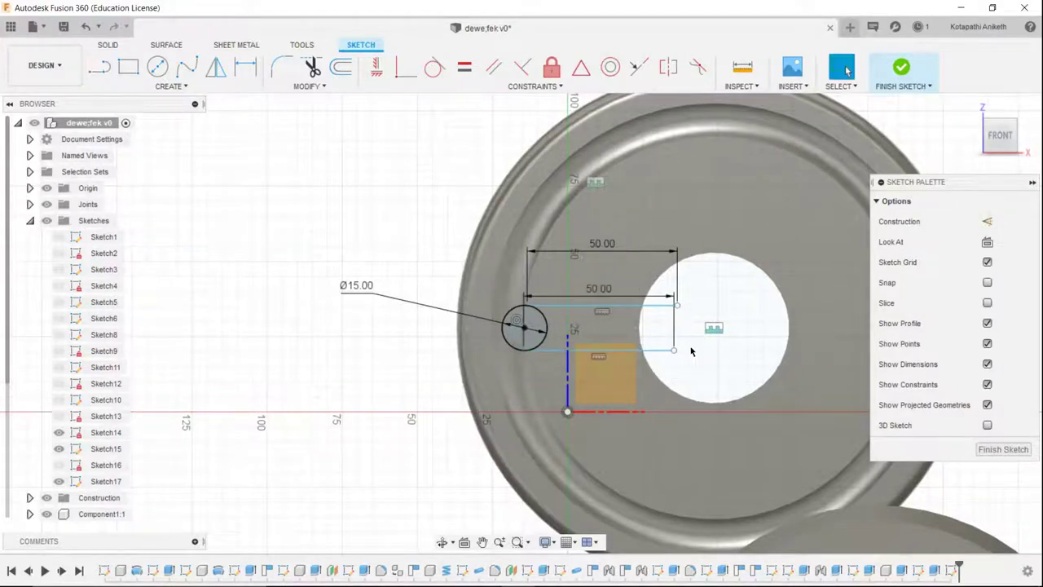
scroll(691, 352, "up", 2)
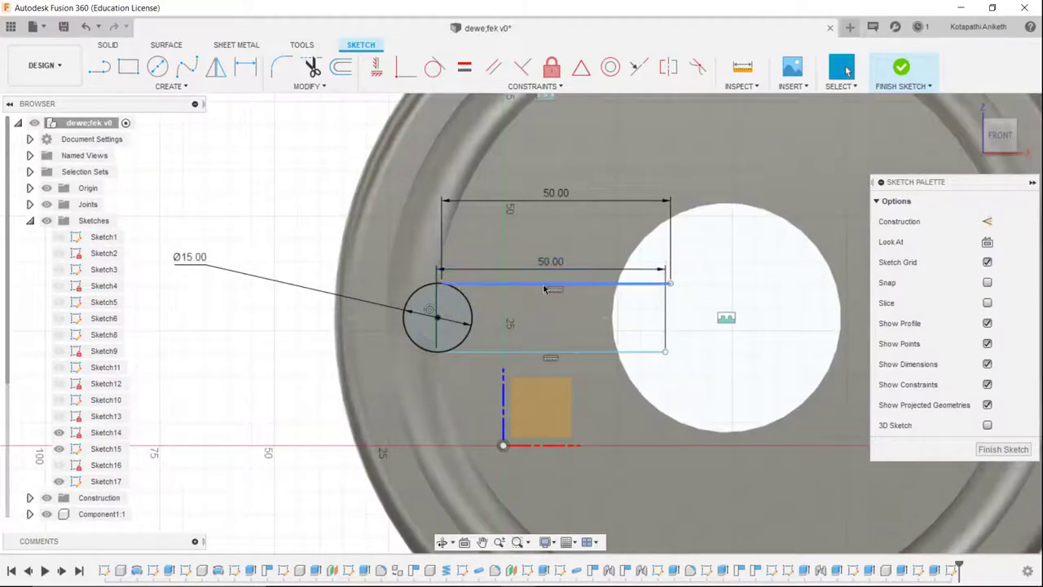
scroll(544, 289, "up", 1)
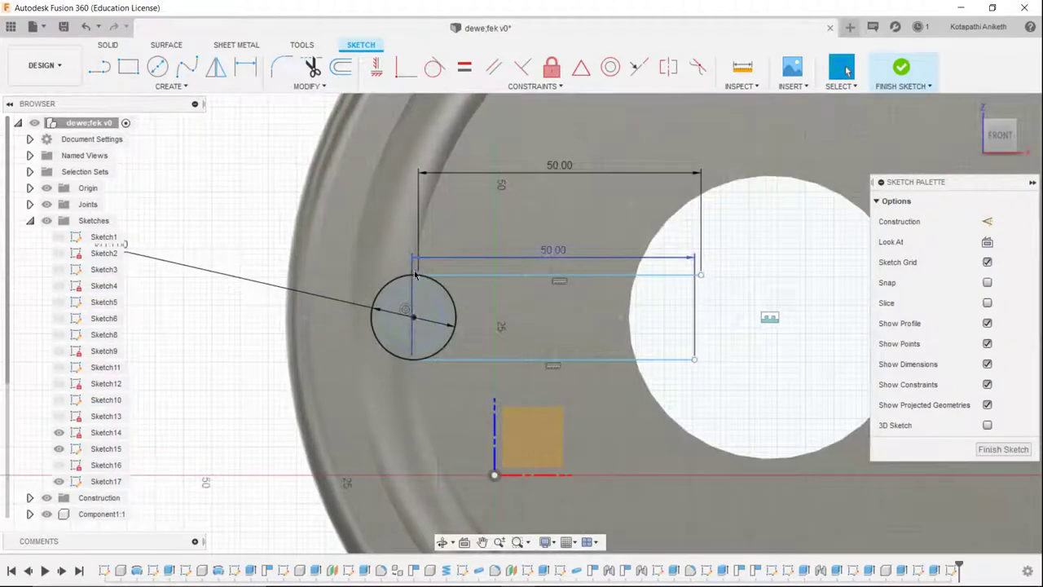
right_click(446, 360)
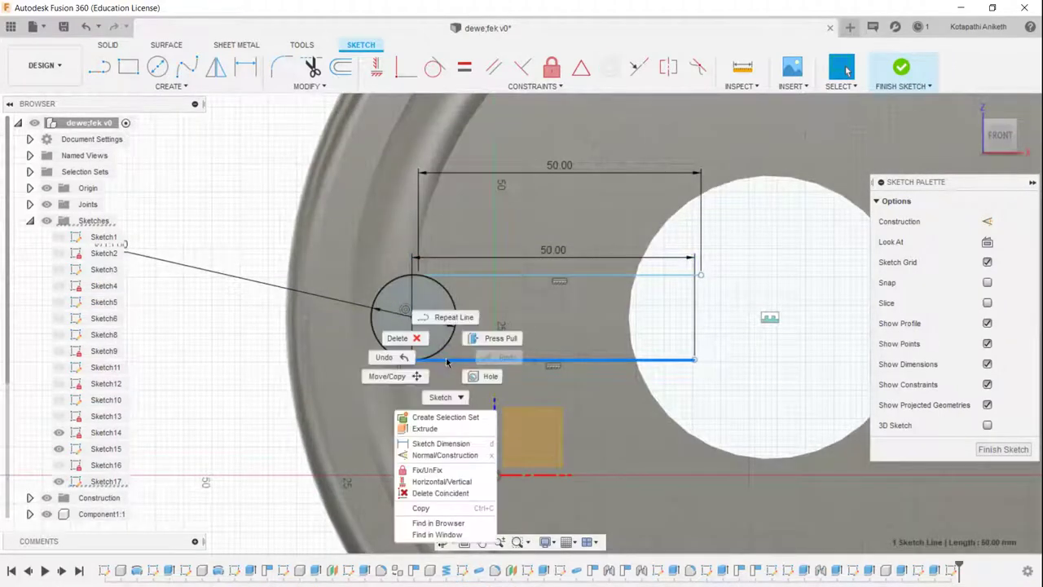
left_click(387, 354)
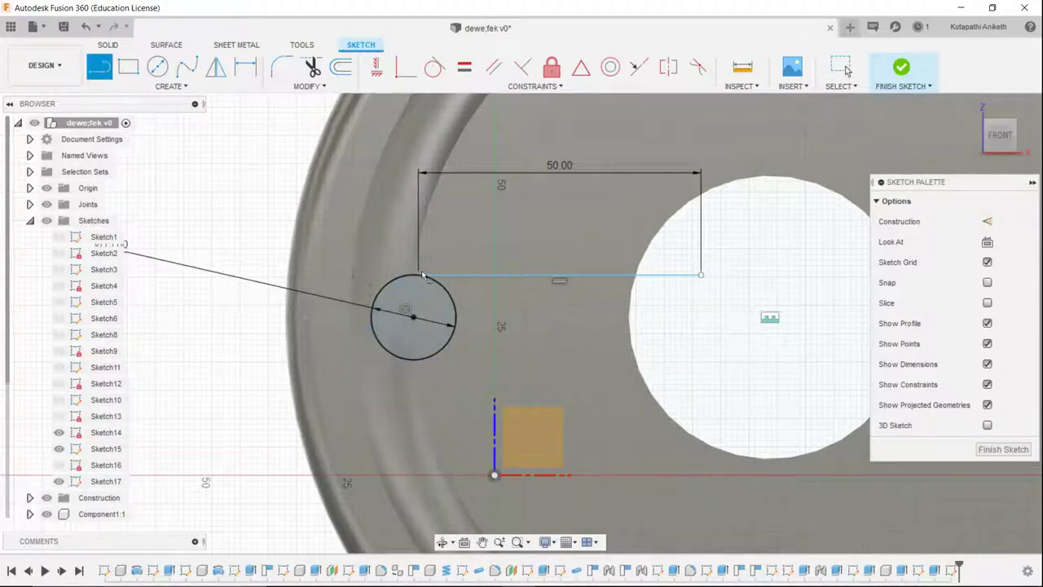
- Redraw the 50 mm bottom line and add a slot-width circle at the right end
left_click(422, 359)
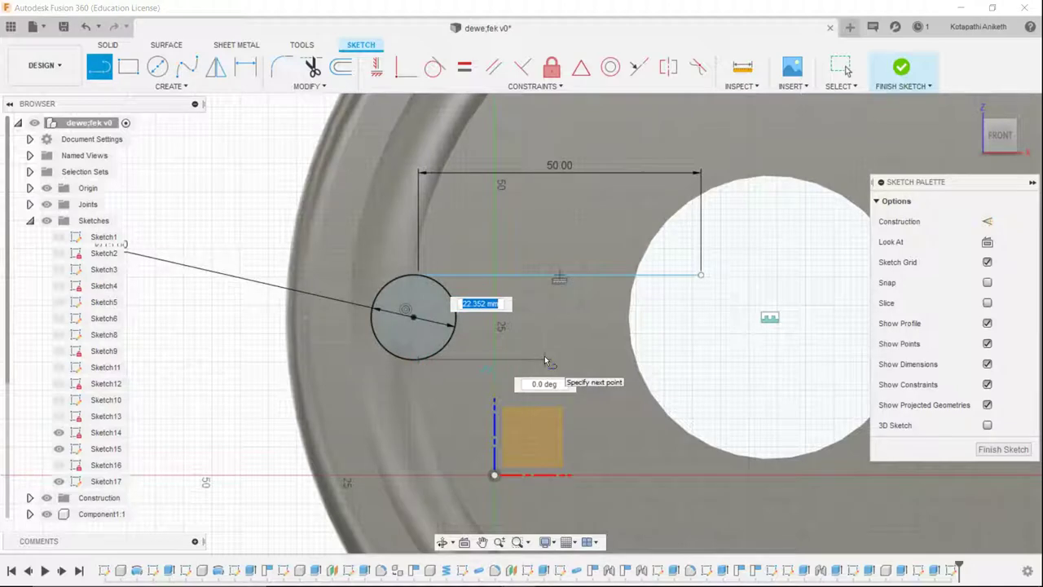
type("5")
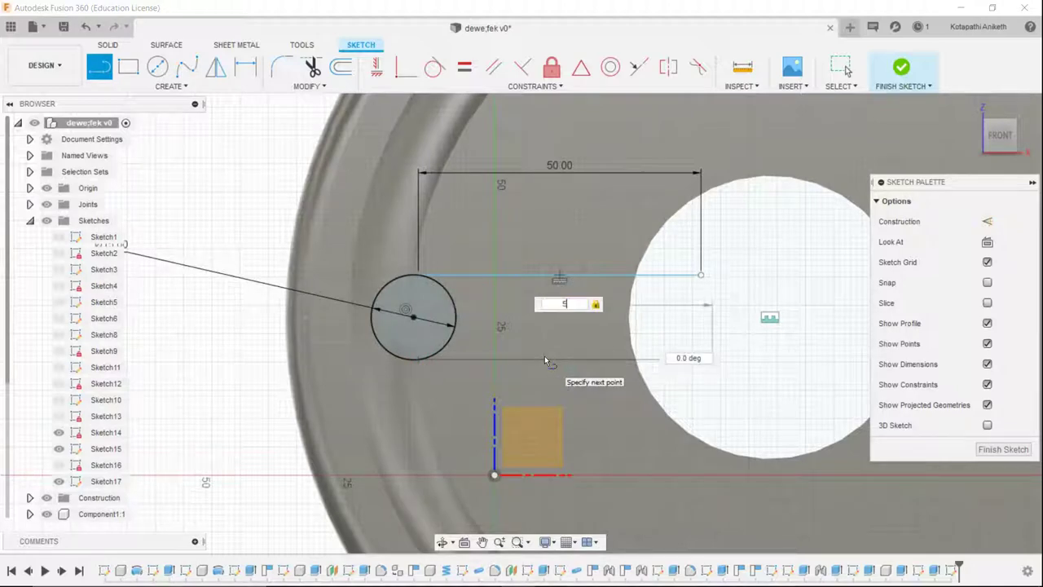
type("0")
key("Return")
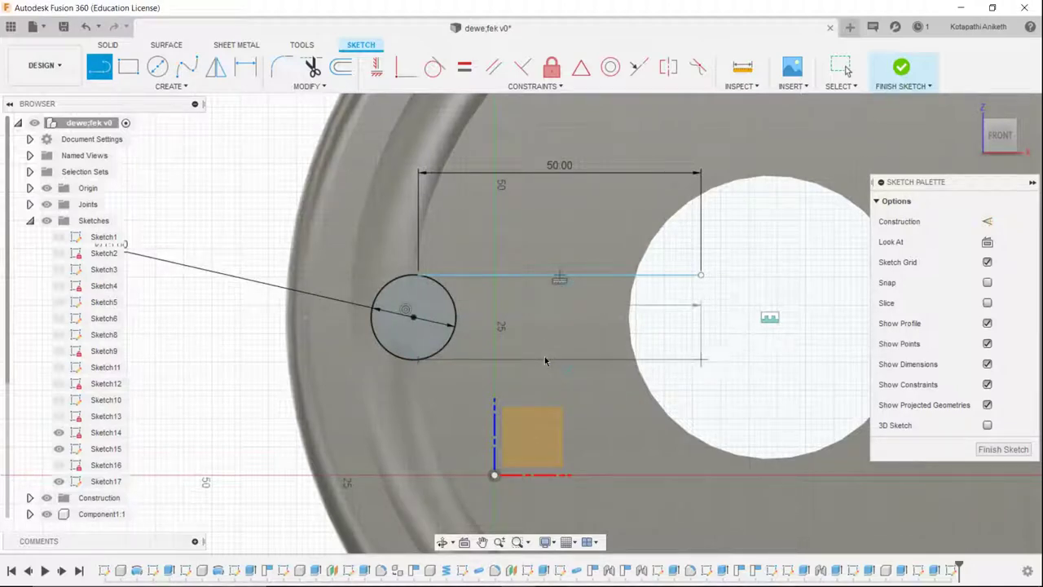
left_click(157, 67)
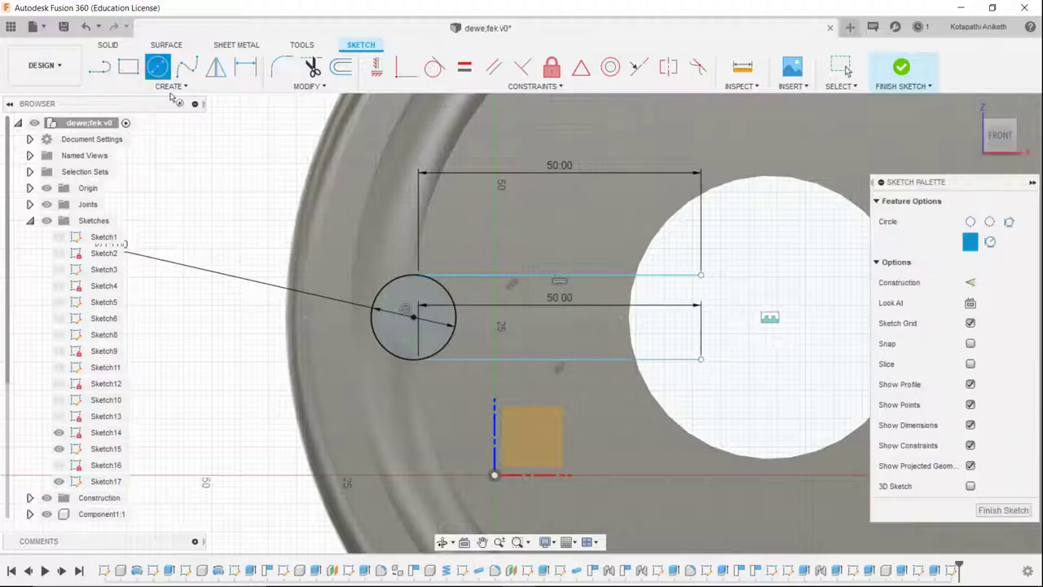
left_click(969, 221)
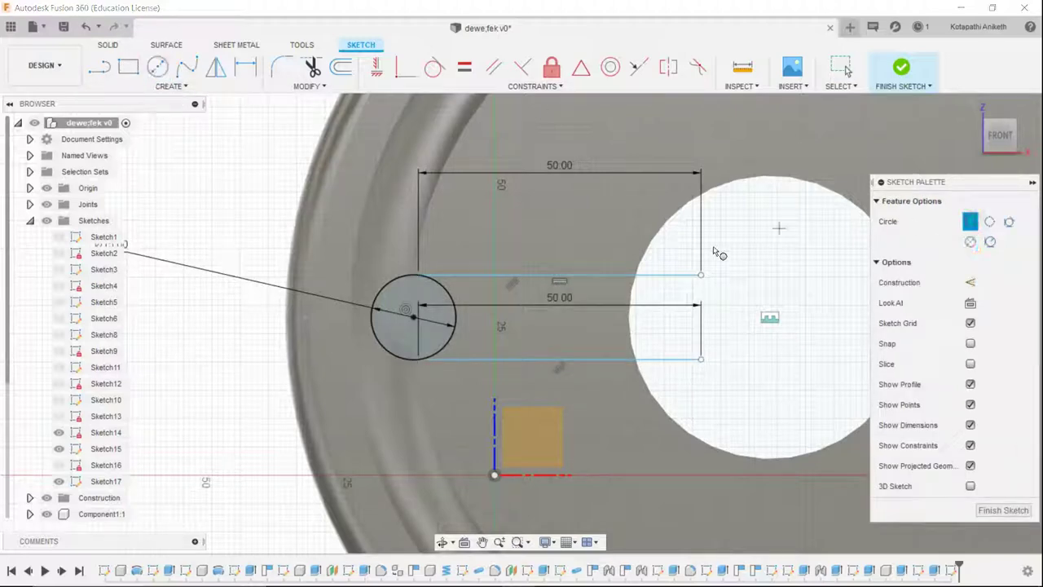
left_click(700, 316)
left_click(700, 358)
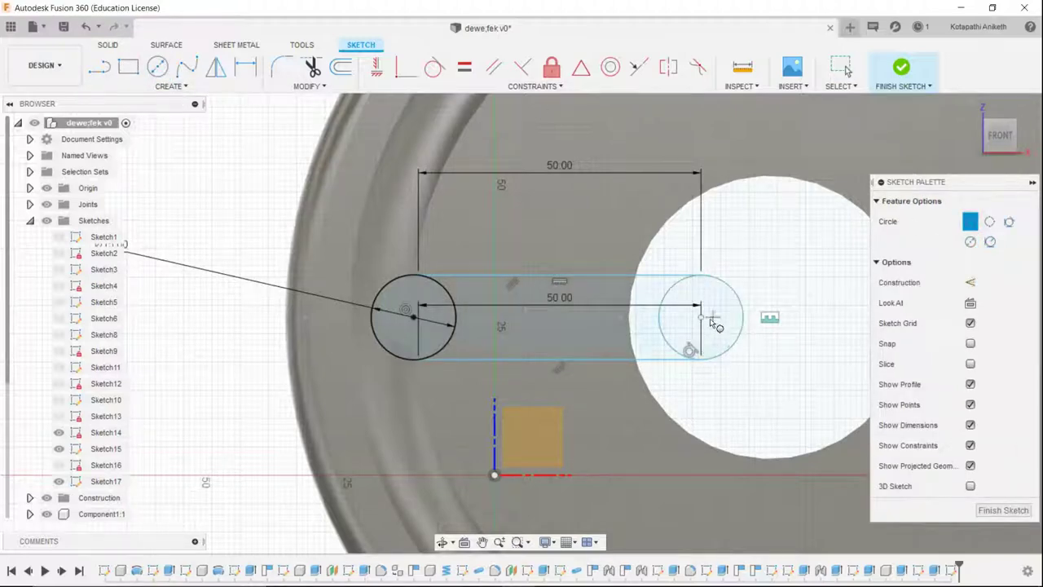
scroll(708, 317, "down", 2)
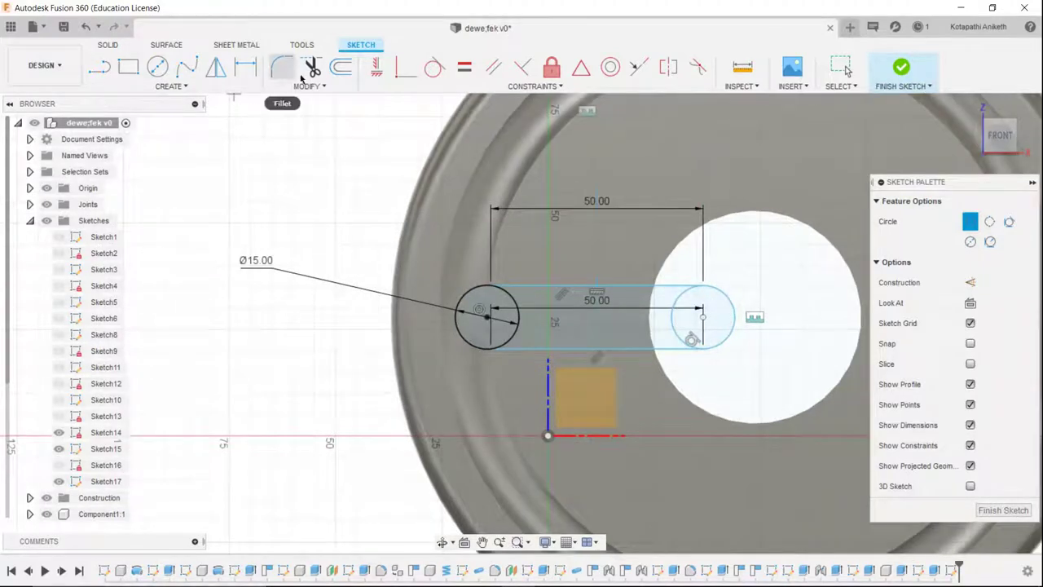
- Trim the right circle's inner arc and finish the sketch
left_click(312, 67)
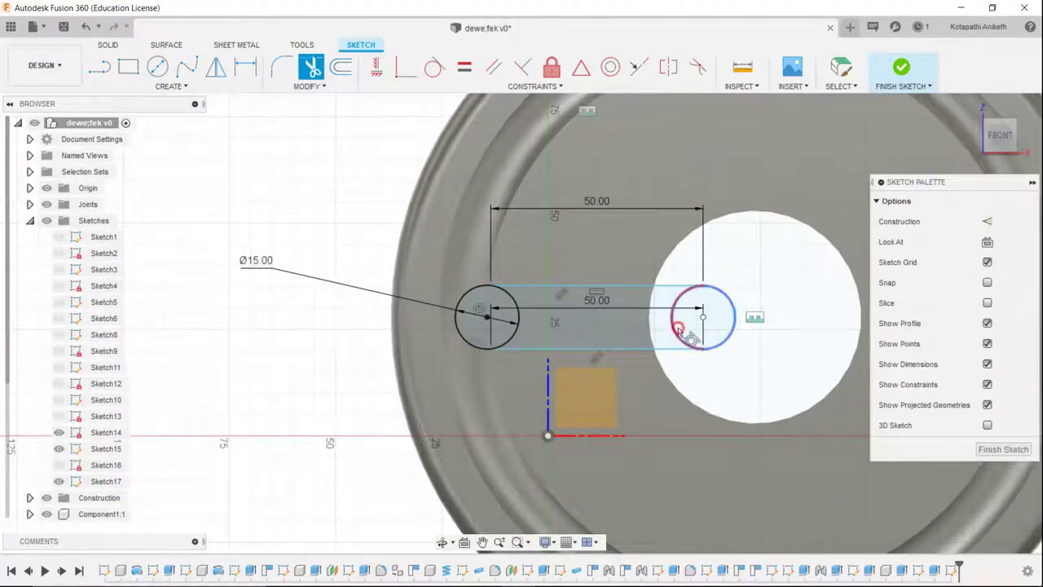
left_click(678, 330)
left_click(902, 67)
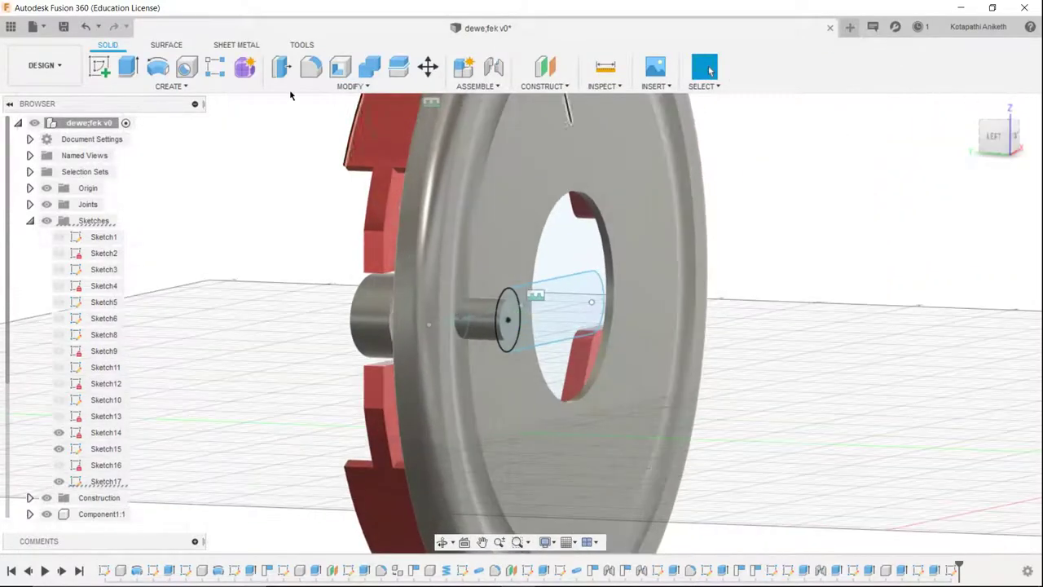
- Extrude the small circle and slot profiles about 4 mm, joined to the shaft
left_click(128, 67)
scroll(586, 346, "up", 5)
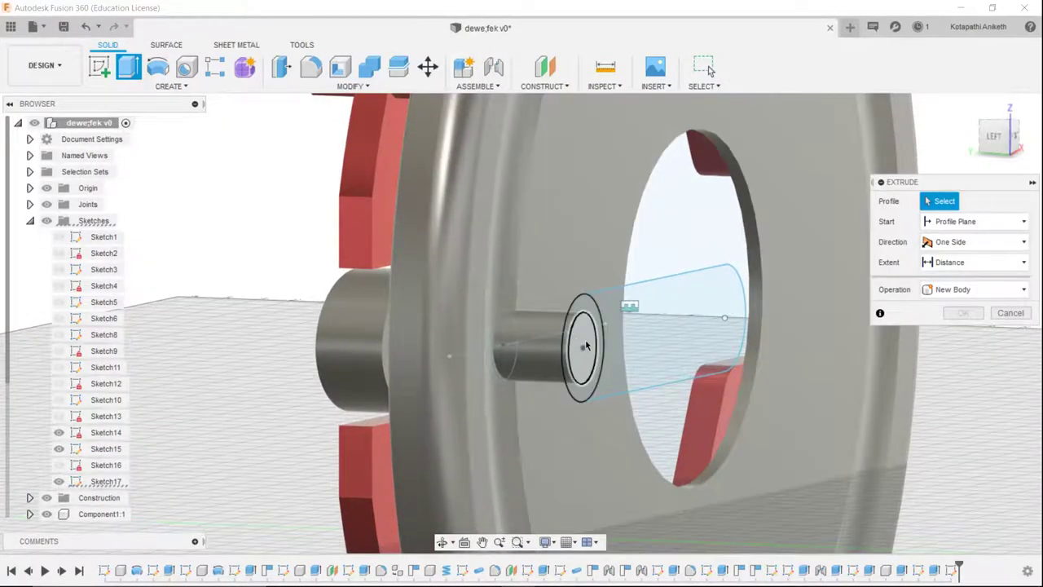
left_click(587, 345)
left_click(574, 311)
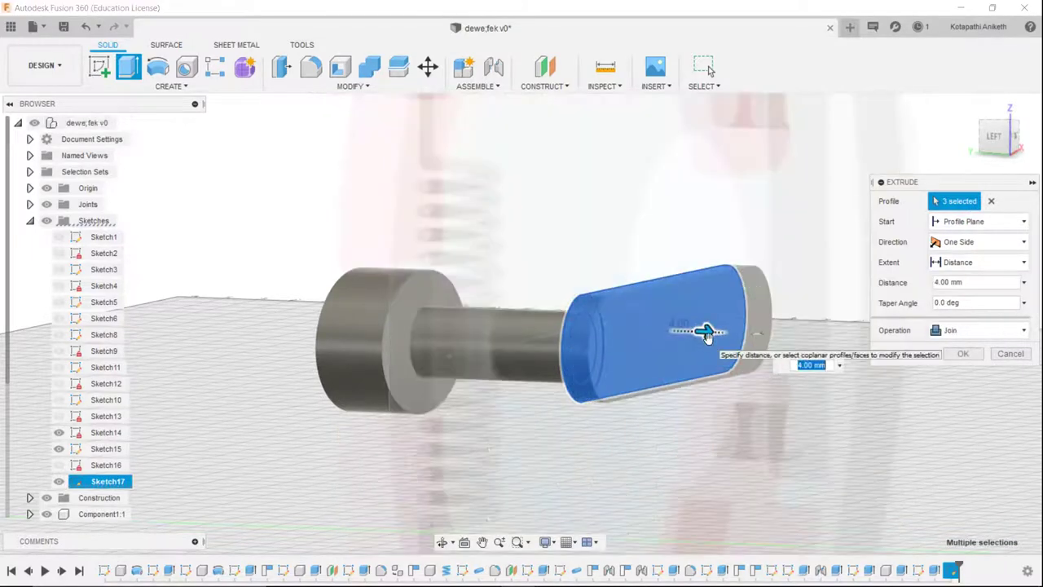
left_click_drag(705, 337, 718, 336)
type("5")
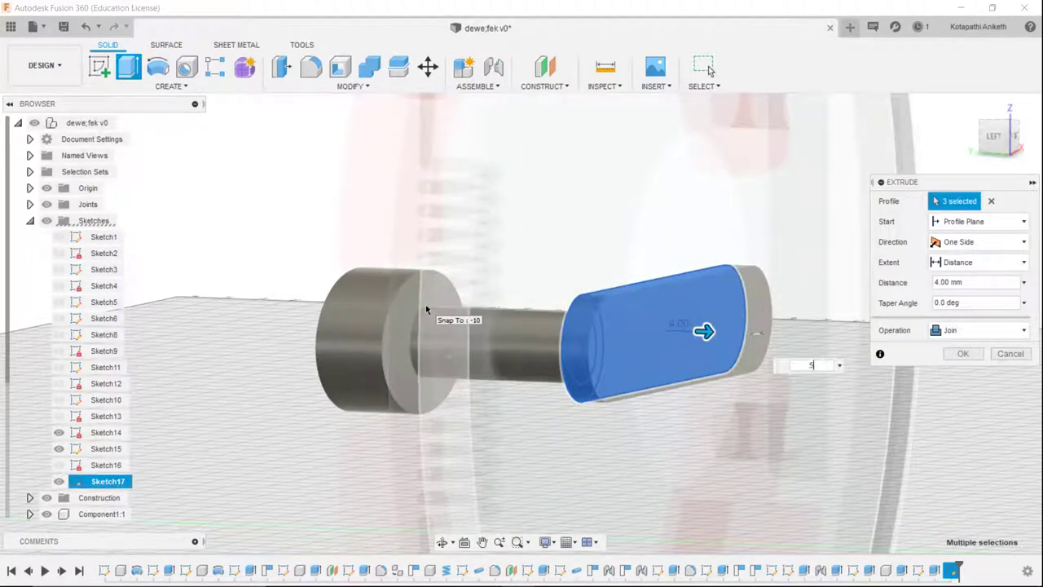
key("Return")
scroll(426, 308, "down", 2)
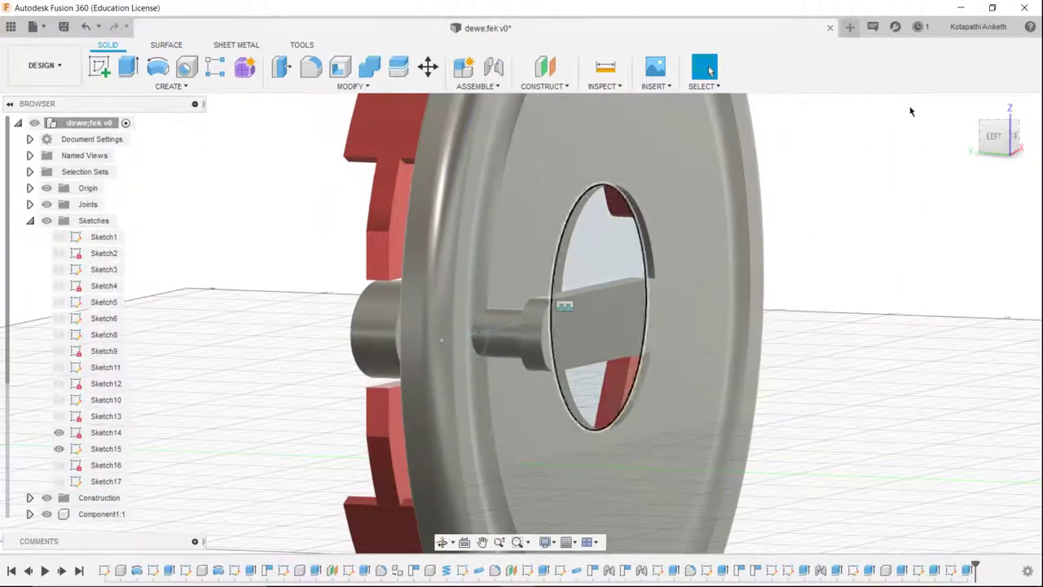
left_click(1000, 135)
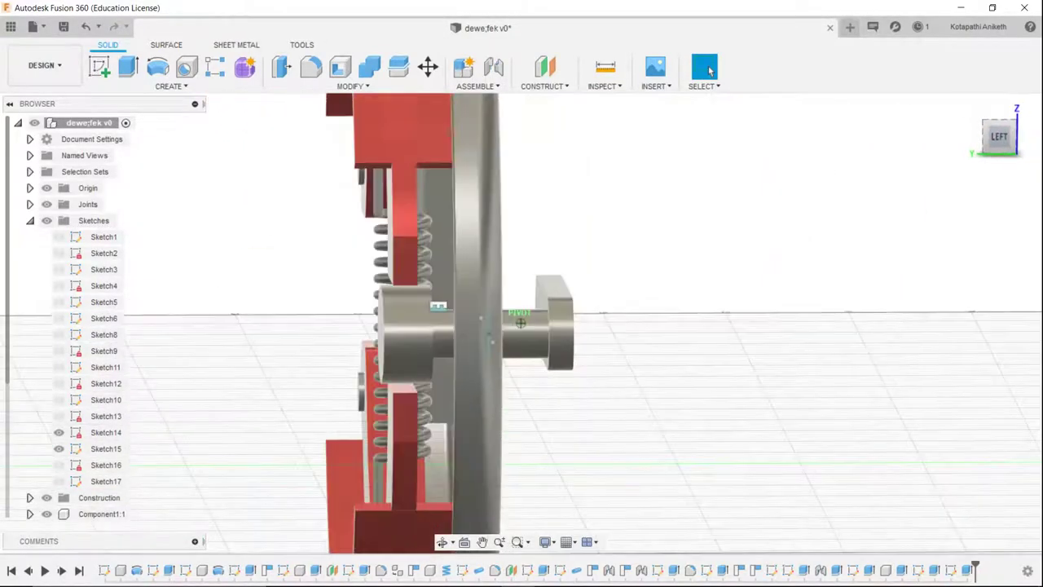
middle_click_drag(701, 244, 739, 211, "shift")
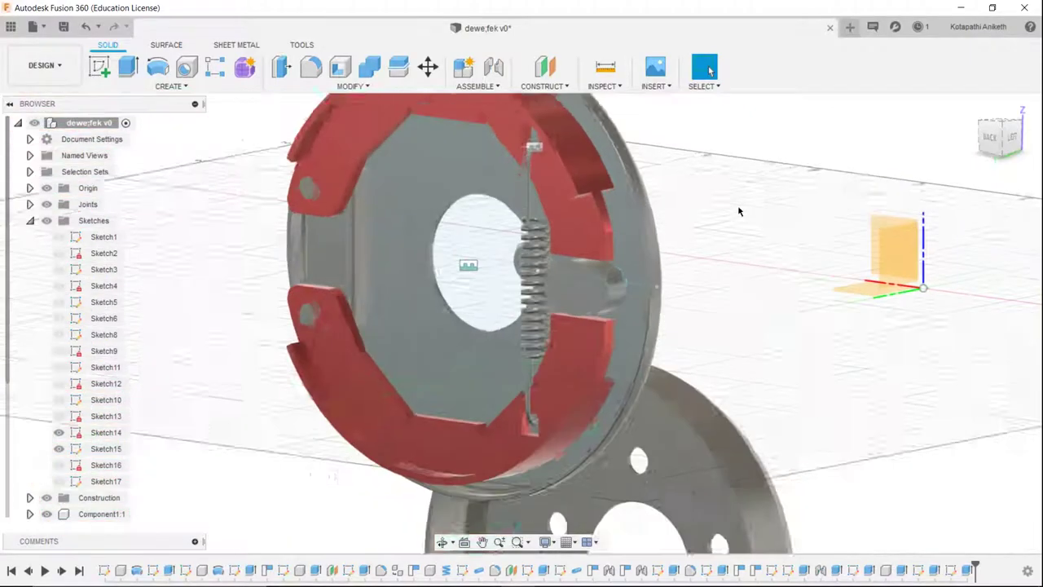
- Start a joint, view the assembly from the front, then cancel it
left_click(493, 67)
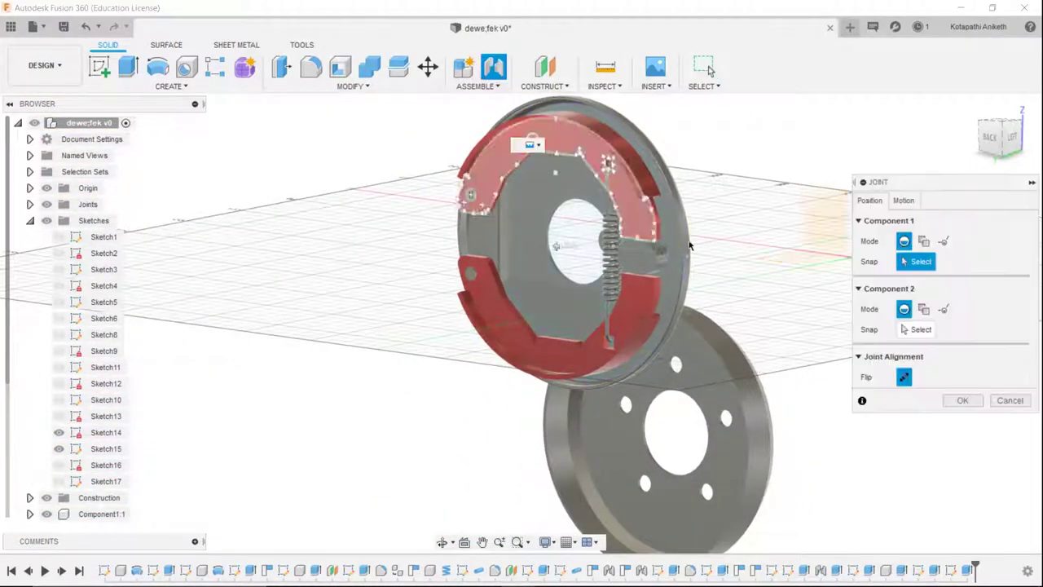
scroll(713, 353, "up", 4)
scroll(713, 353, "up", 2)
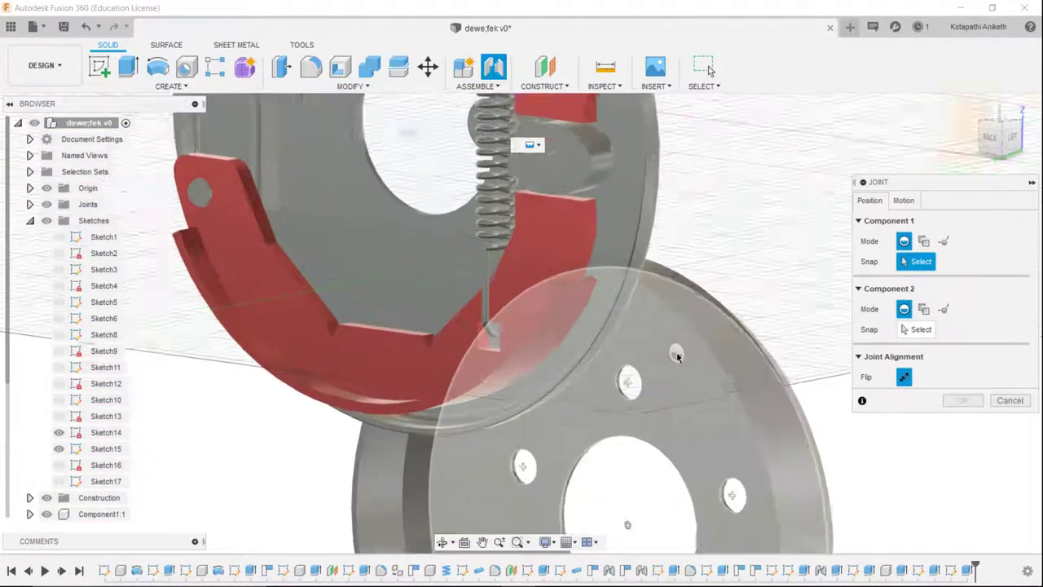
scroll(714, 305, "up", 3)
left_click(996, 144)
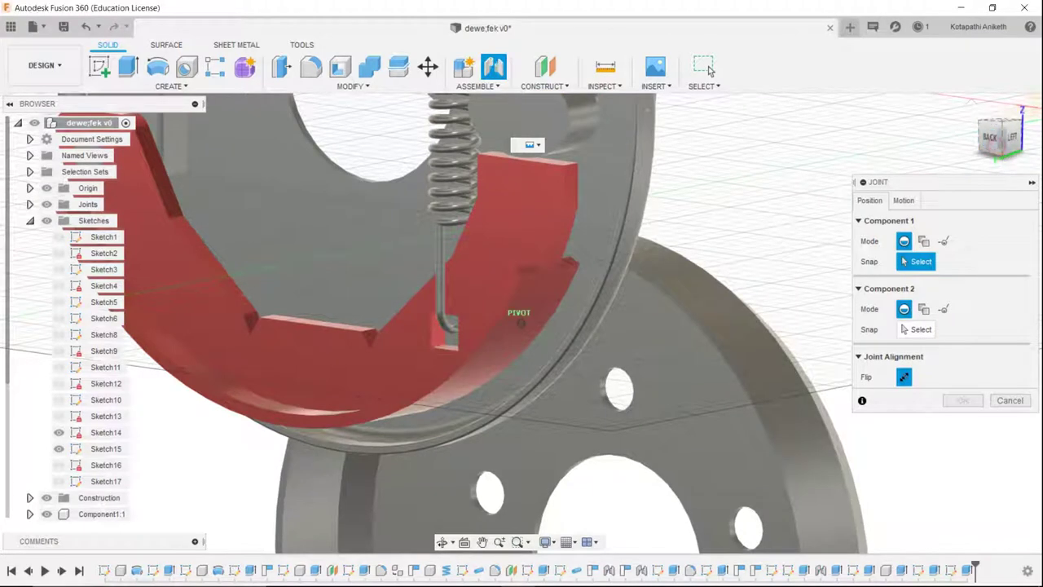
scroll(433, 416, "down", 4)
scroll(432, 415, "down", 2)
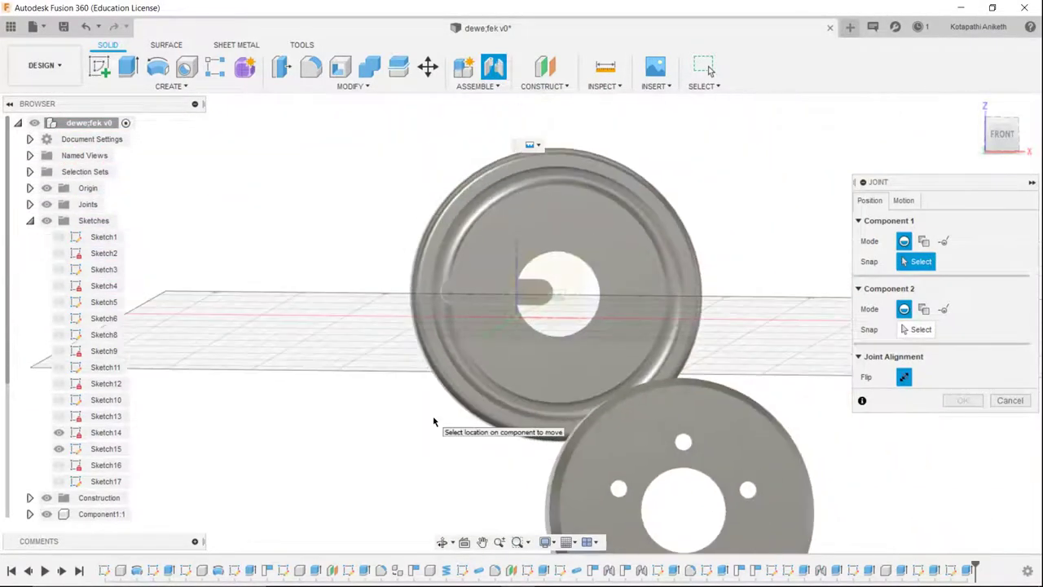
key("Escape")
- Pick both discs for an As-built Joint, cancel it, and open the Modify menu
left_click(489, 86)
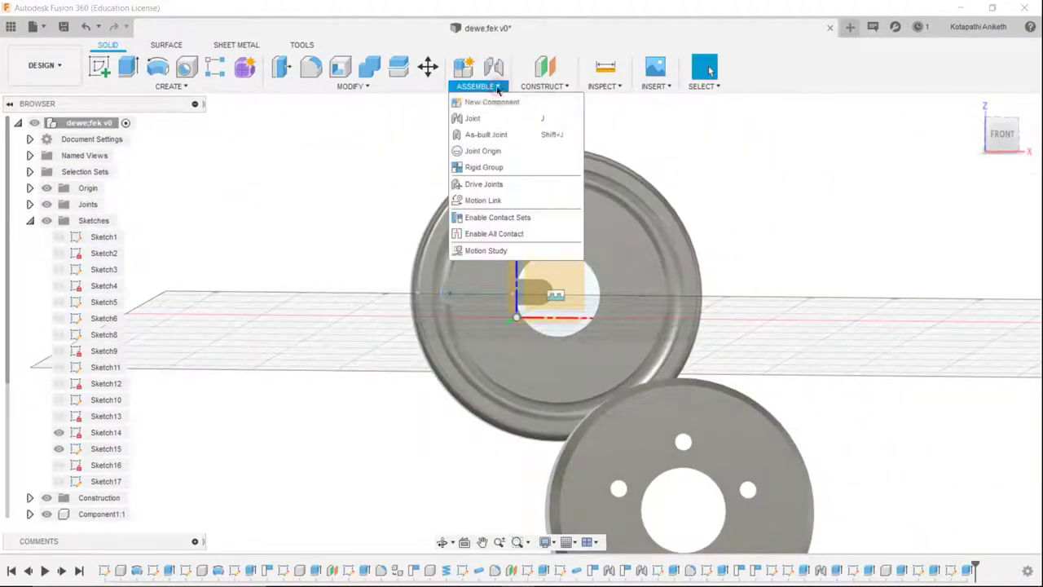
left_click(492, 135)
left_click(681, 442)
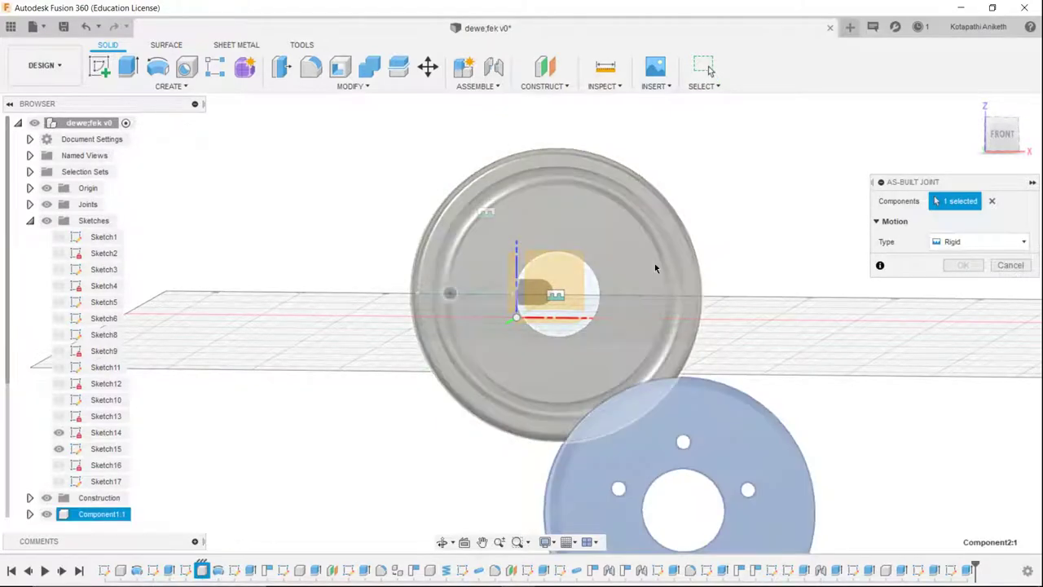
left_click(448, 285)
left_click(1018, 126)
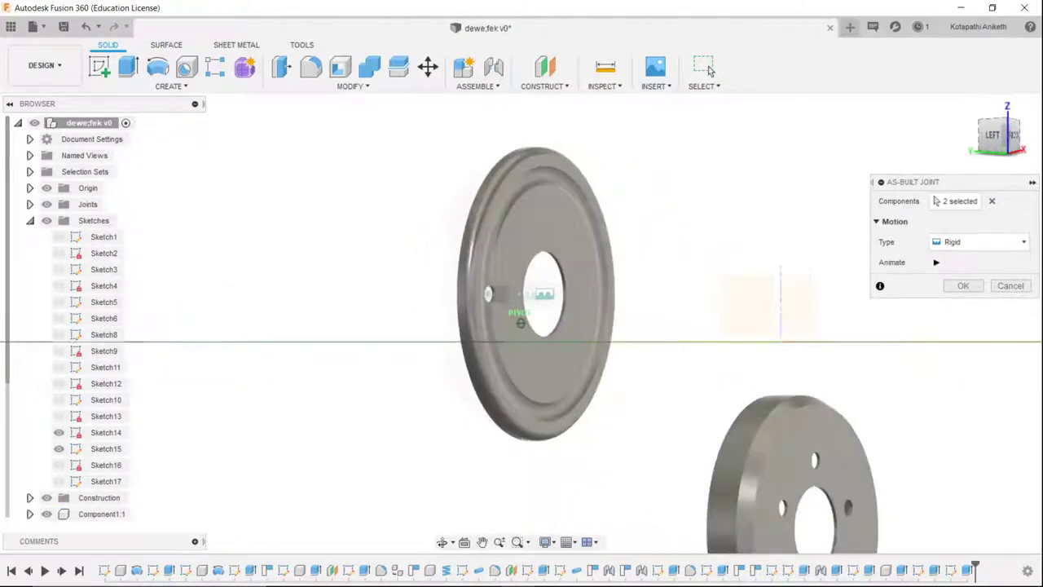
left_click(1010, 285)
left_click(387, 88)
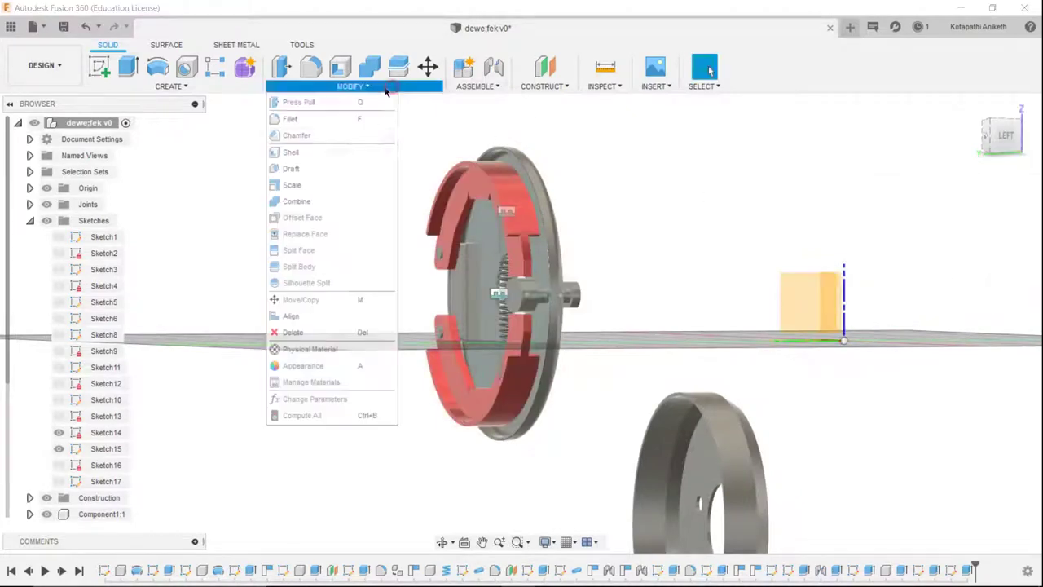
- Start Align from the drum's centre hole to the backing plate hole, flipping the drum
left_click(323, 315)
scroll(813, 192, "up", 3)
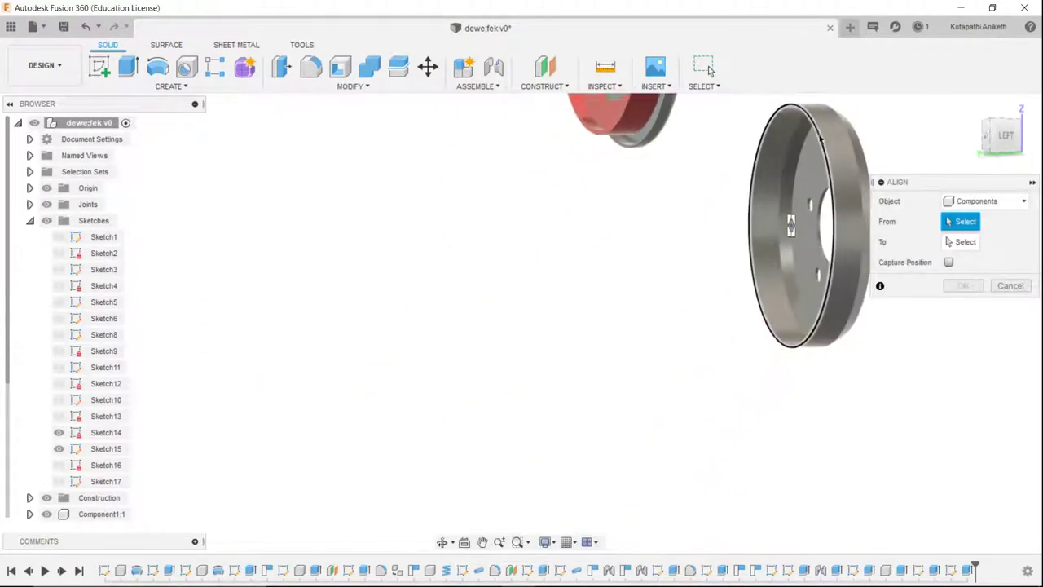
scroll(849, 249, "up", 3)
middle_click_drag(849, 279, 993, 153, "shift")
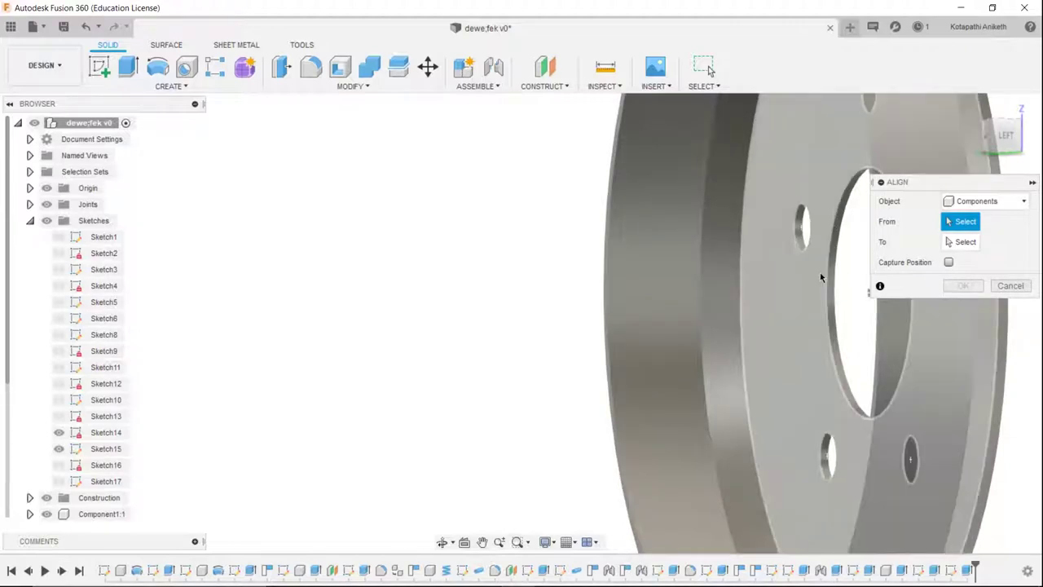
left_click(993, 153)
left_click(974, 343)
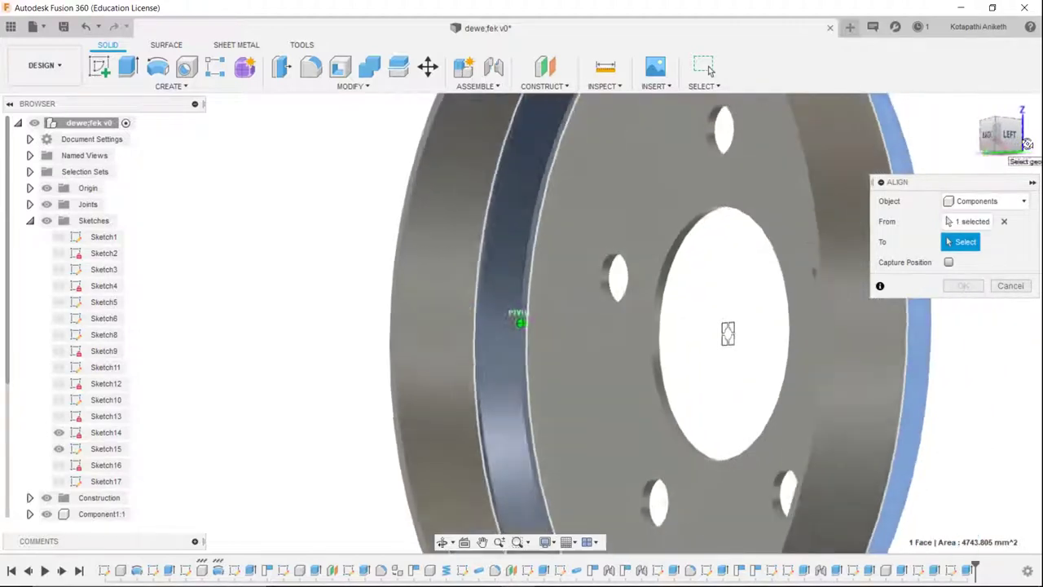
scroll(652, 261, "down", 1)
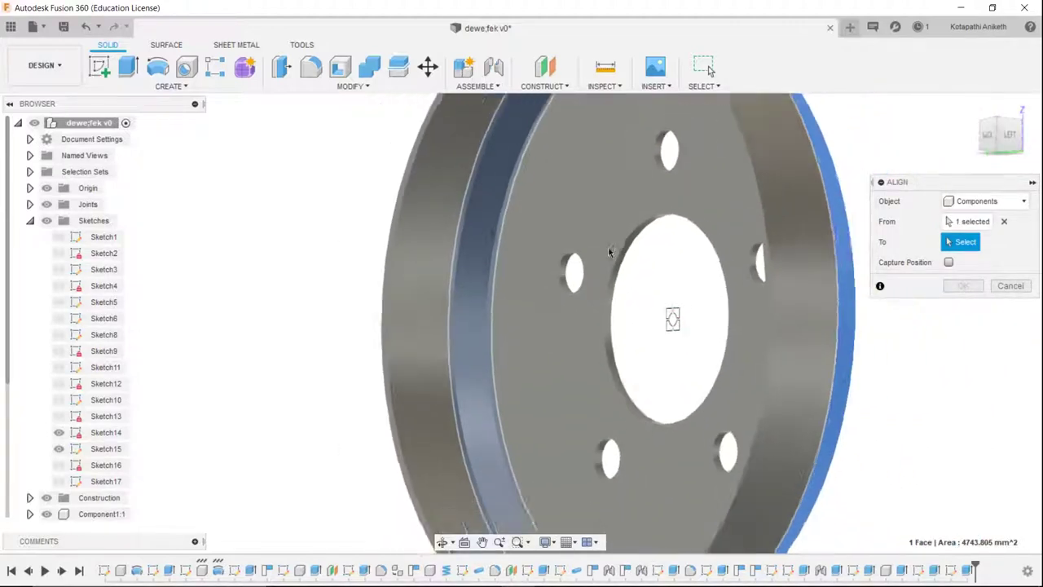
left_click(1004, 222)
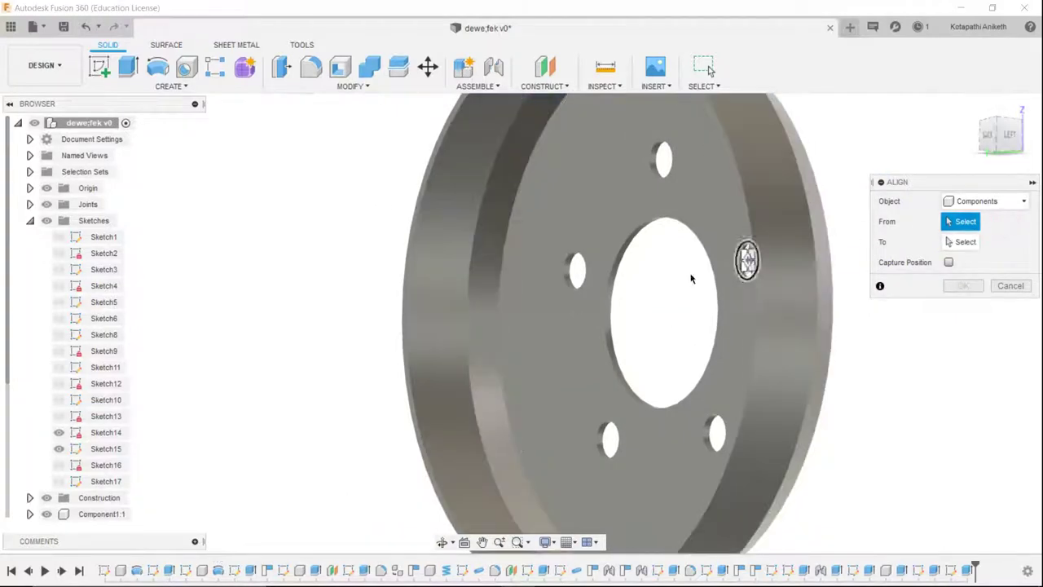
left_click(624, 247)
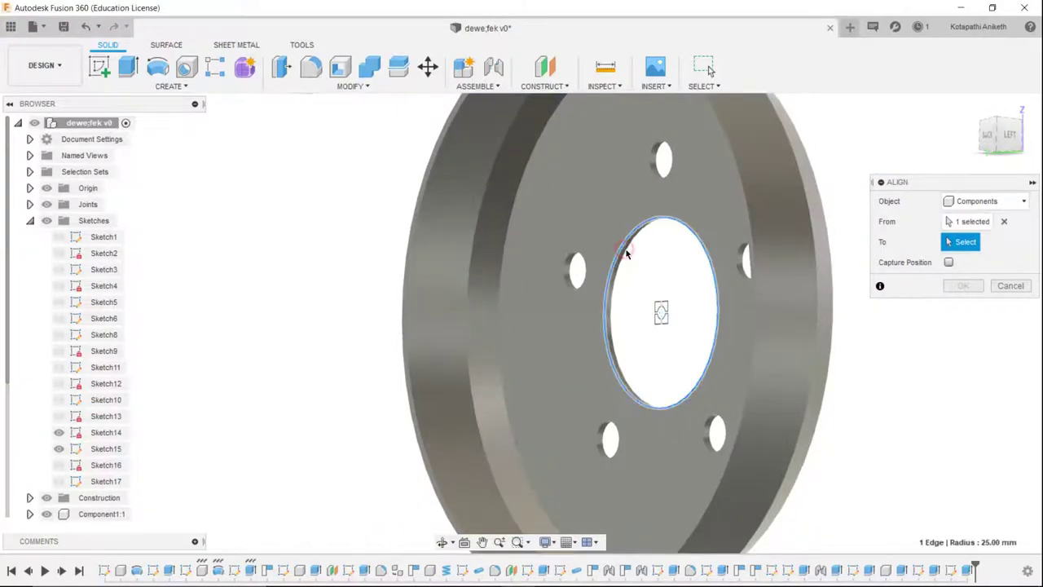
scroll(626, 254, "down", 3)
scroll(537, 212, "up", 2)
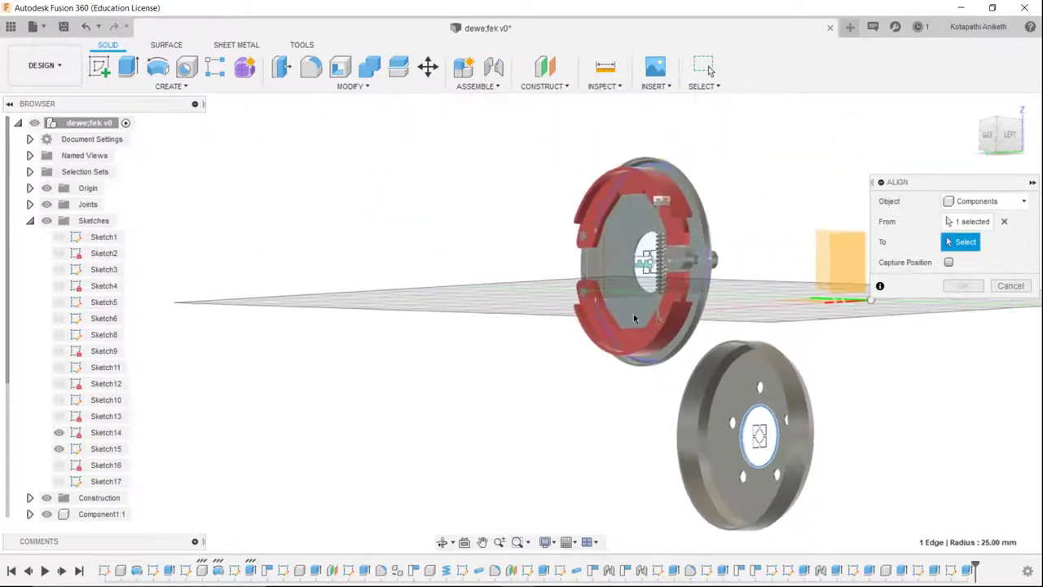
scroll(633, 313, "up", 3)
left_click(637, 262)
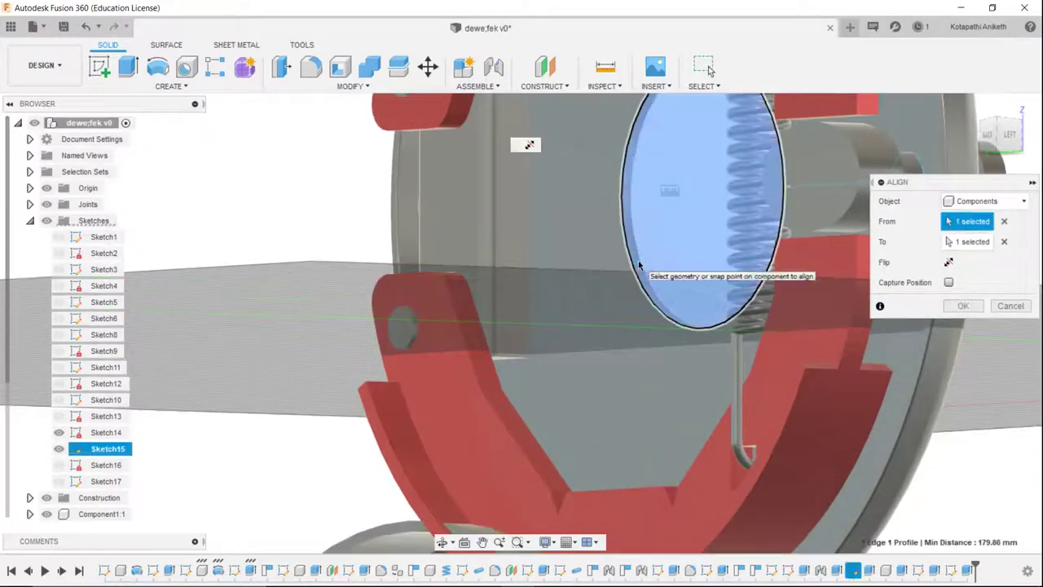
scroll(638, 260, "down", 3)
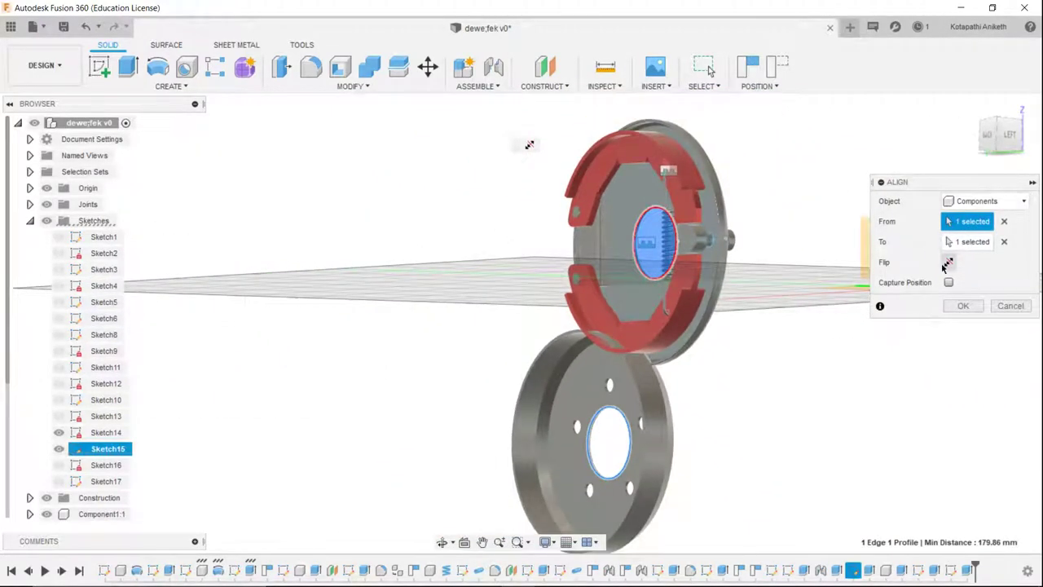
left_click(945, 264)
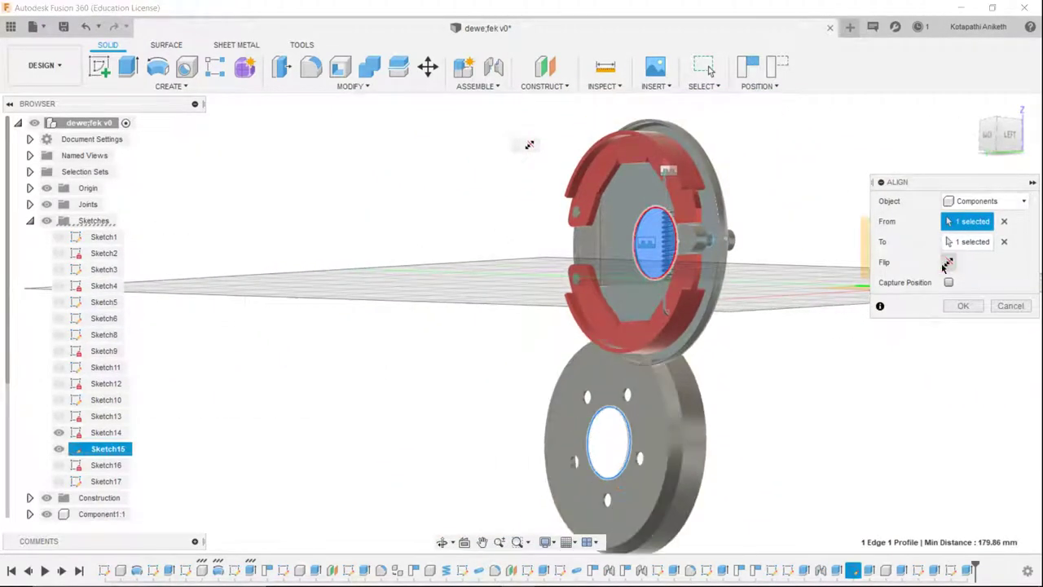
- Re-pick both holes and flip again, then cancel Align and return to the home view
left_click(1004, 242)
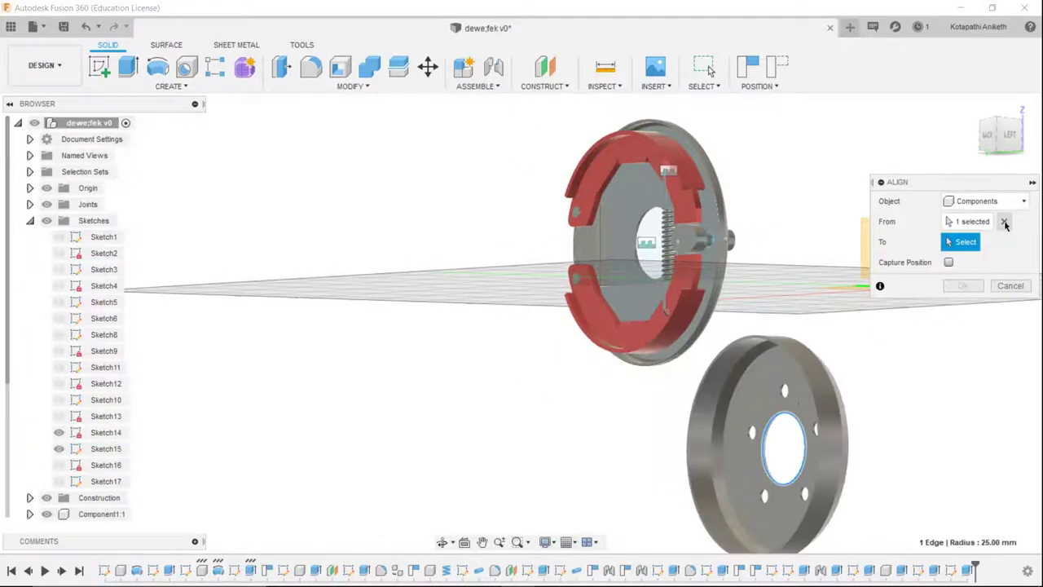
left_click(643, 239)
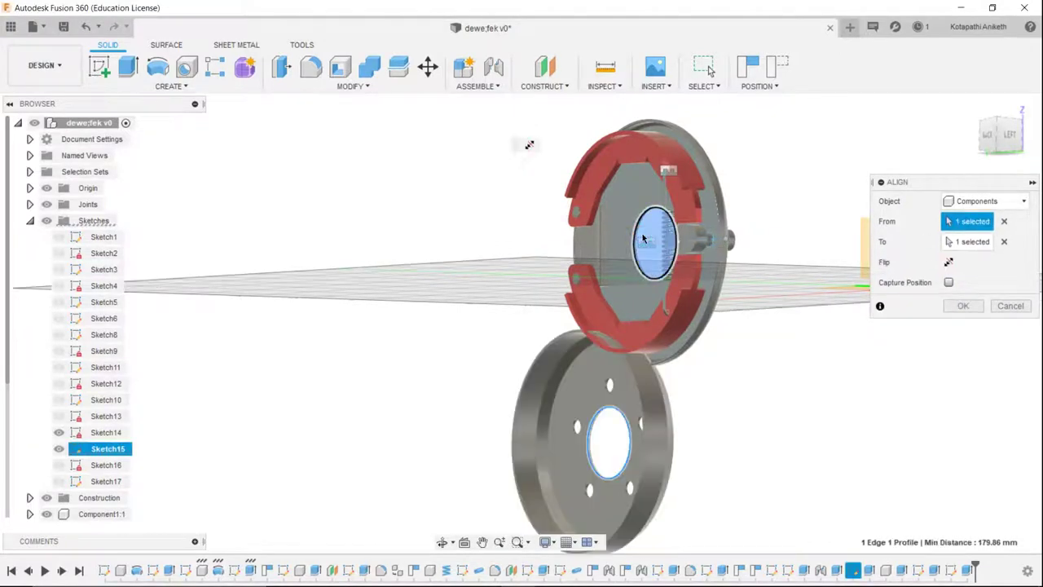
left_click(947, 264)
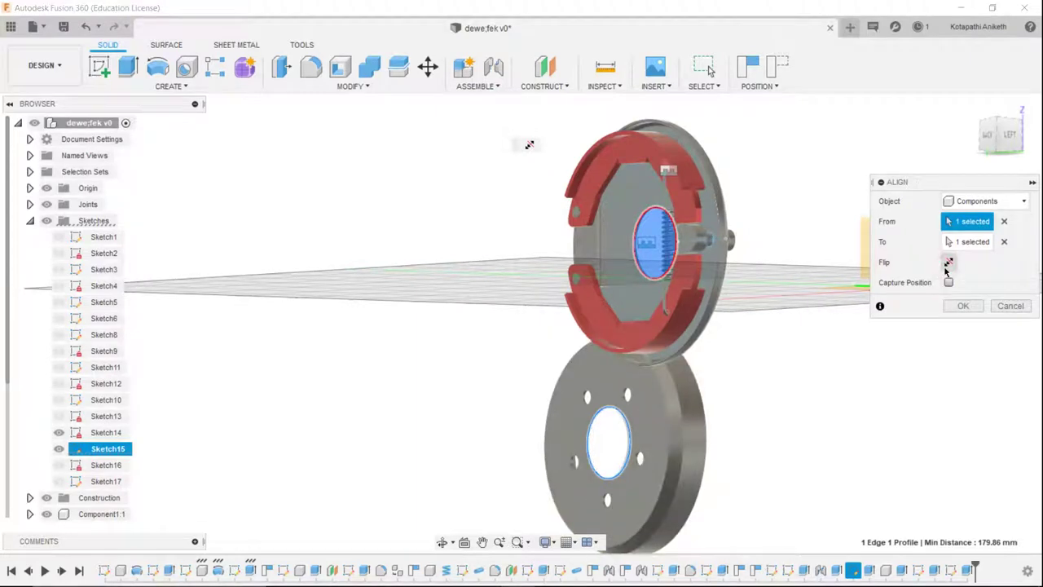
left_click(1005, 241)
left_click(1004, 221)
scroll(750, 412, "up", 3)
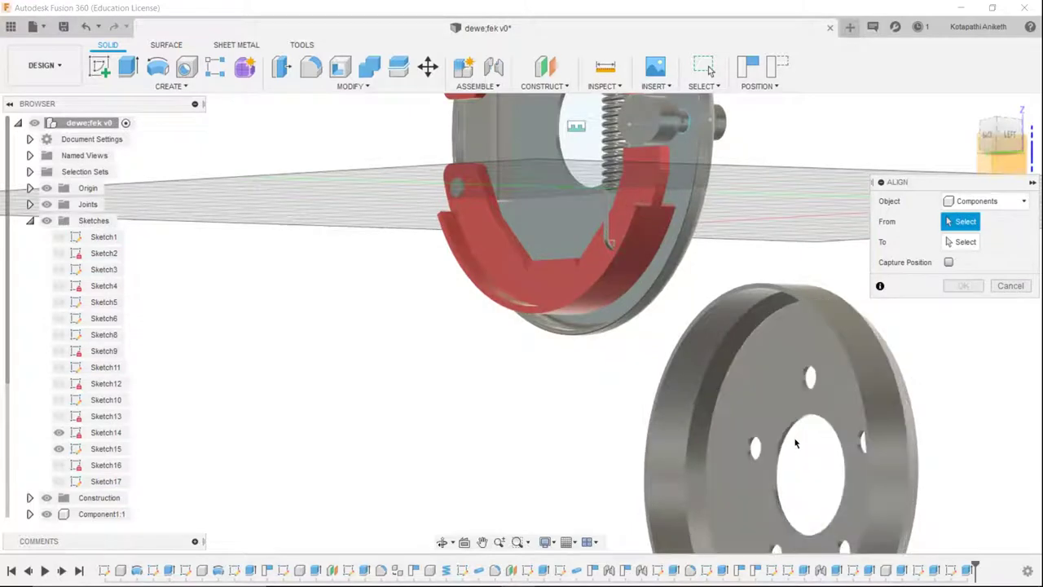
left_click(807, 475)
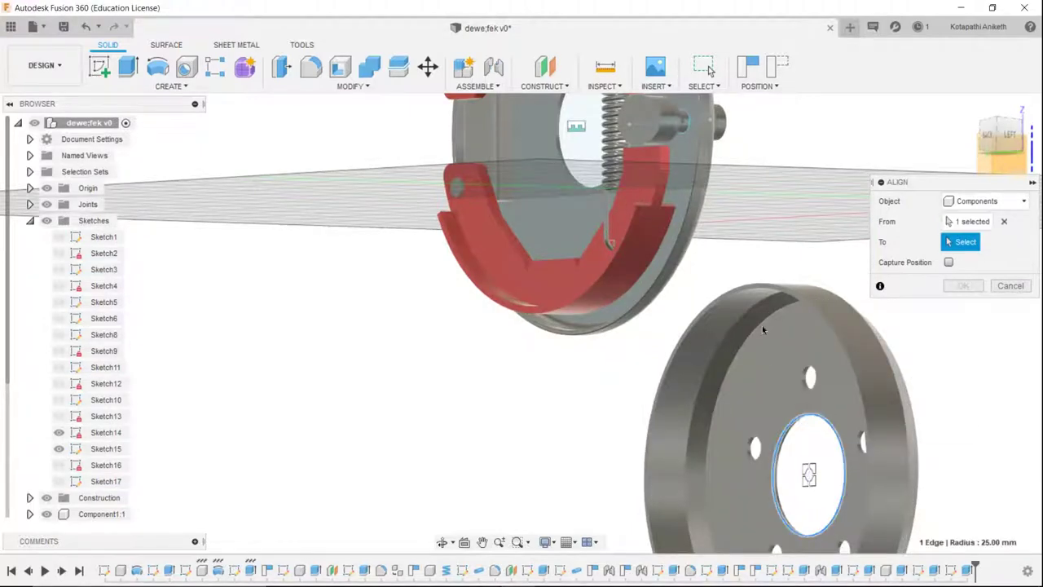
middle_click_drag(762, 325, 794, 379)
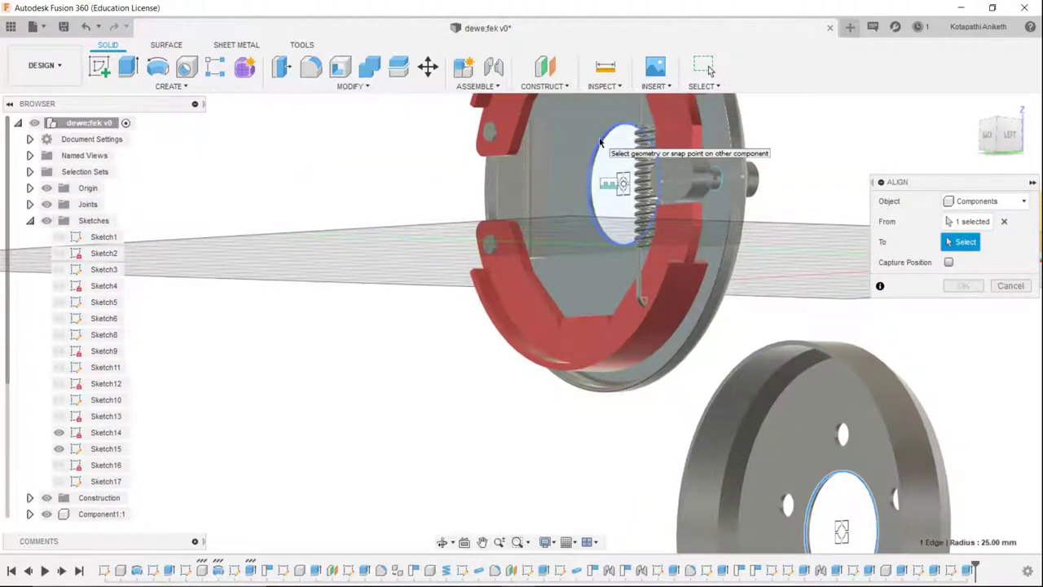
left_click(600, 143)
scroll(603, 147, "down", 2)
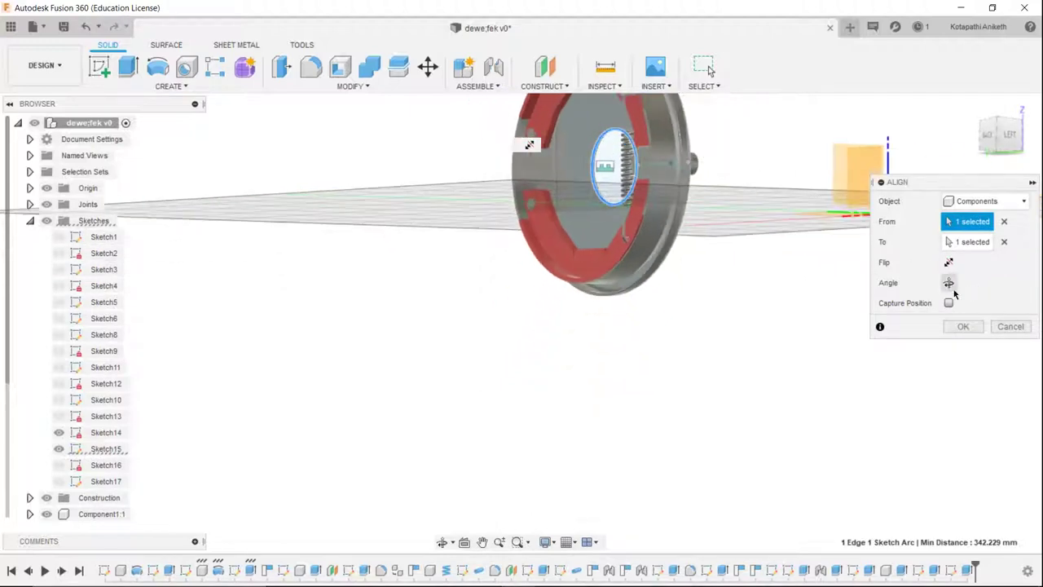
left_click(947, 264)
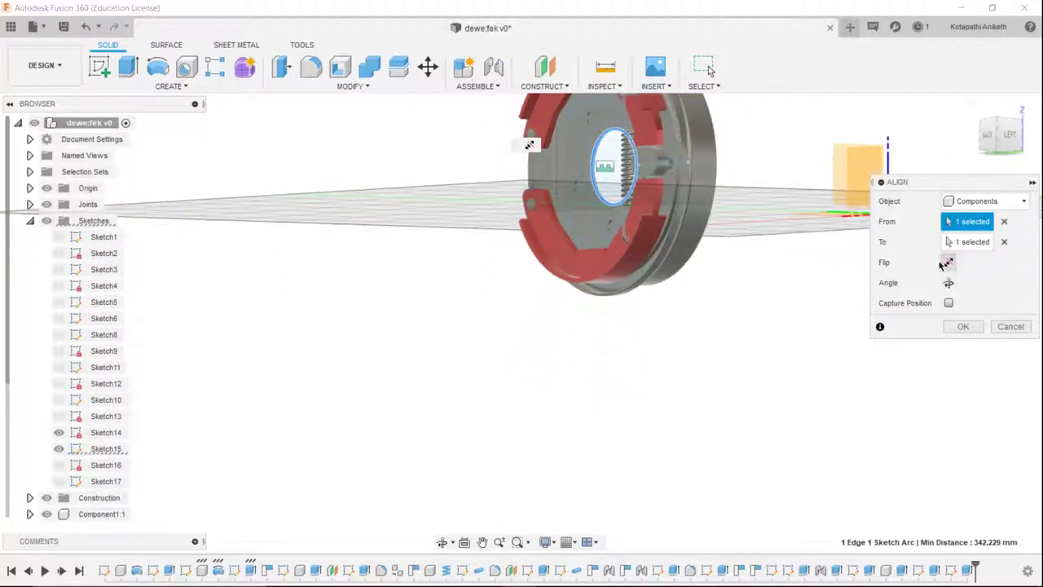
left_click(995, 147)
left_click(1010, 325)
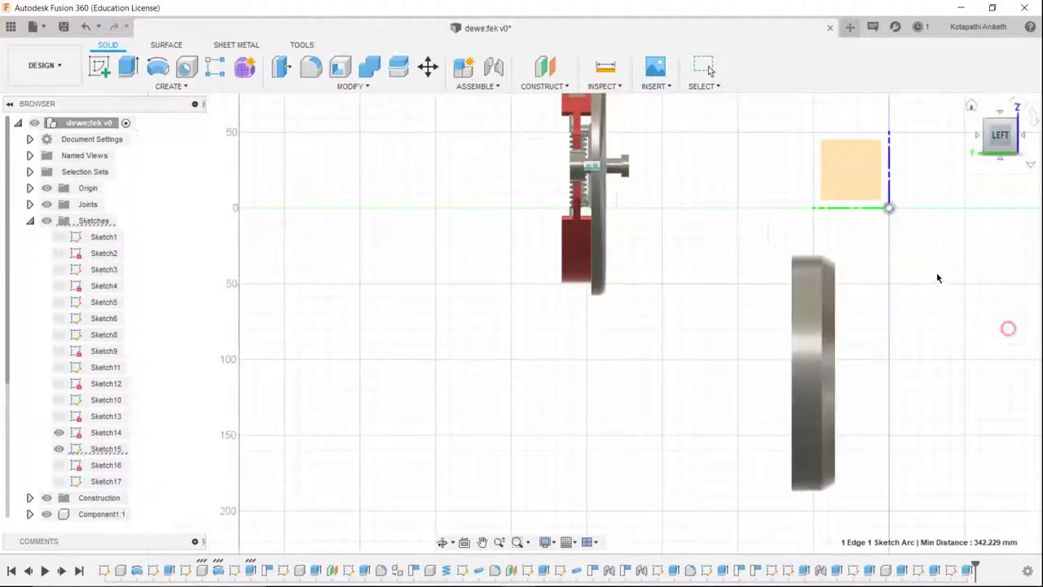
left_click(1024, 136)
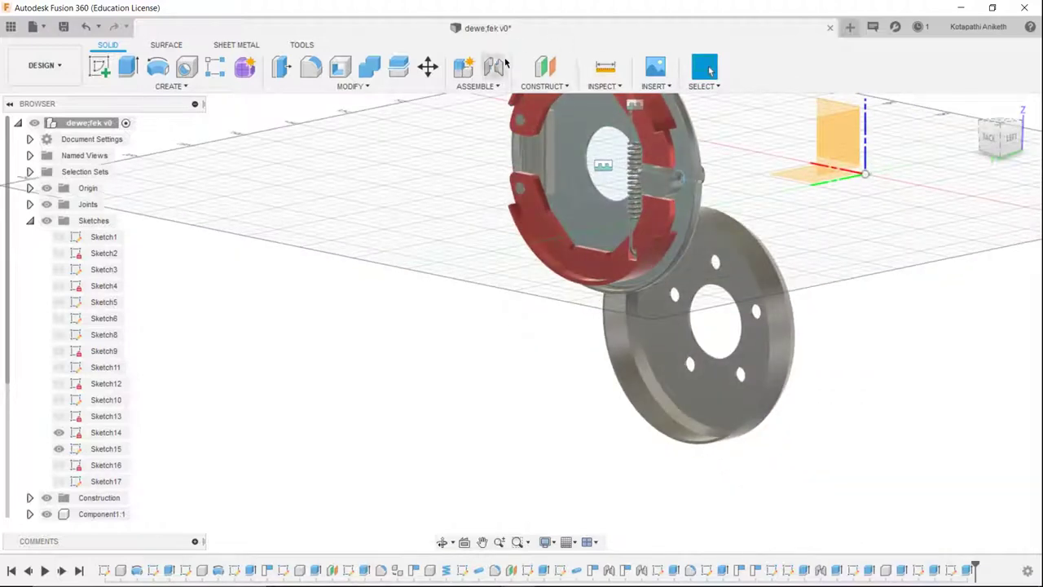
- Start a joint from the drum's hole centre to the backing plate's hole centre
left_click(494, 66)
scroll(755, 235, "up", 2)
scroll(745, 261, "up", 2)
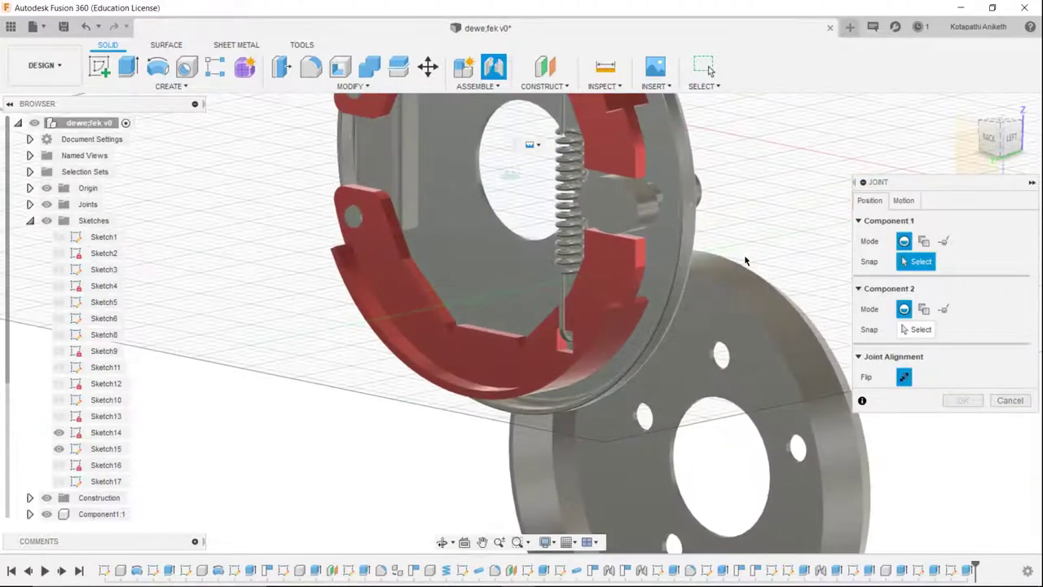
scroll(745, 261, "down", 2)
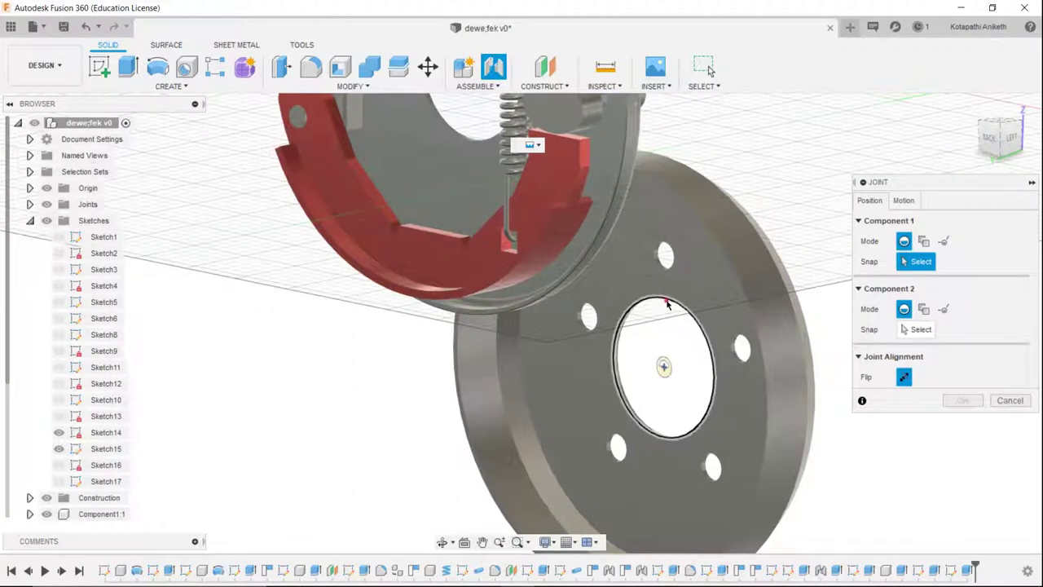
left_click(663, 363)
middle_click_drag(737, 186, 476, 101, "shift")
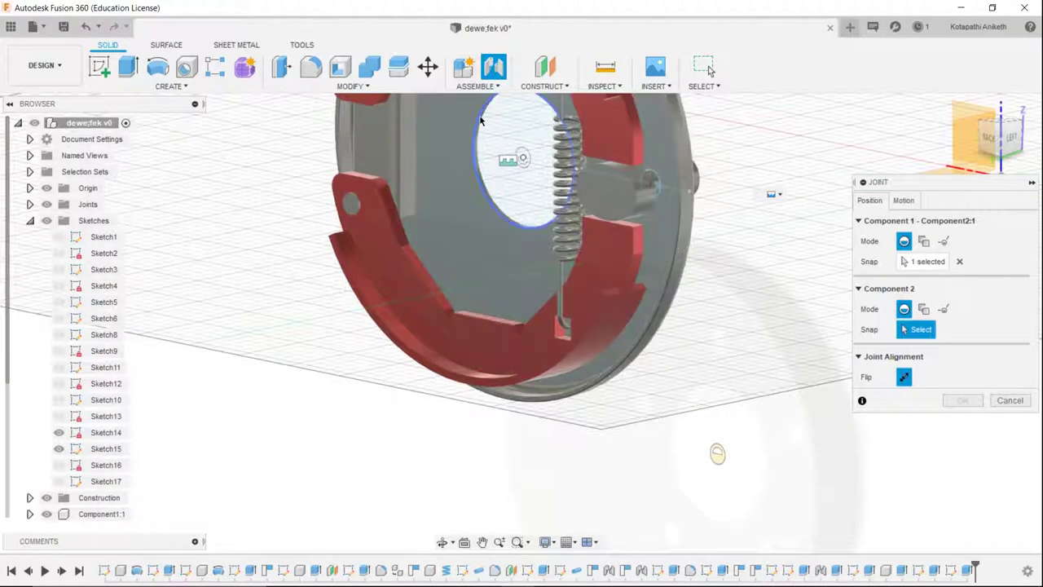
left_click(477, 110)
left_click(999, 137)
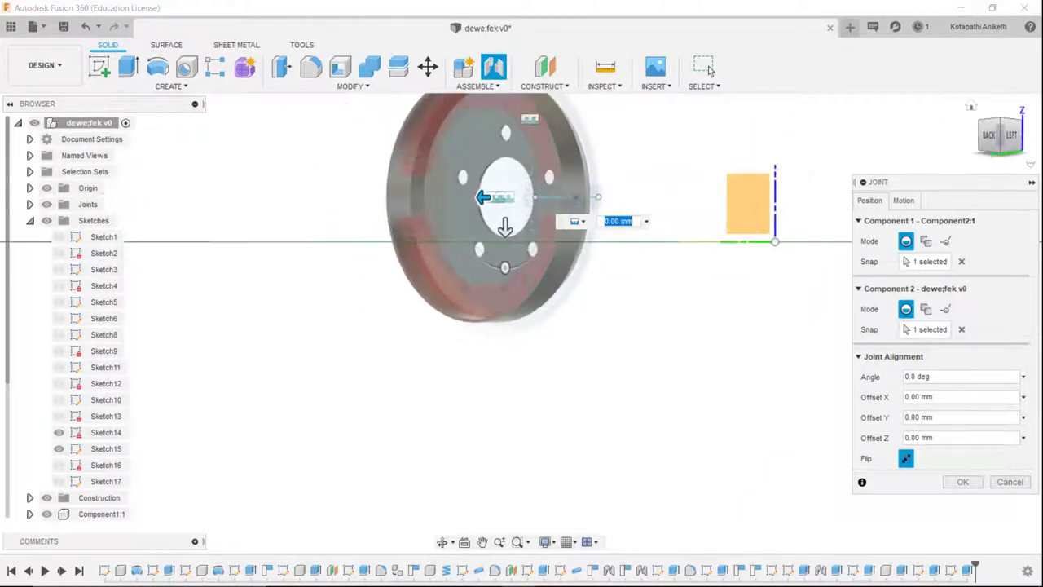
left_click(1010, 144)
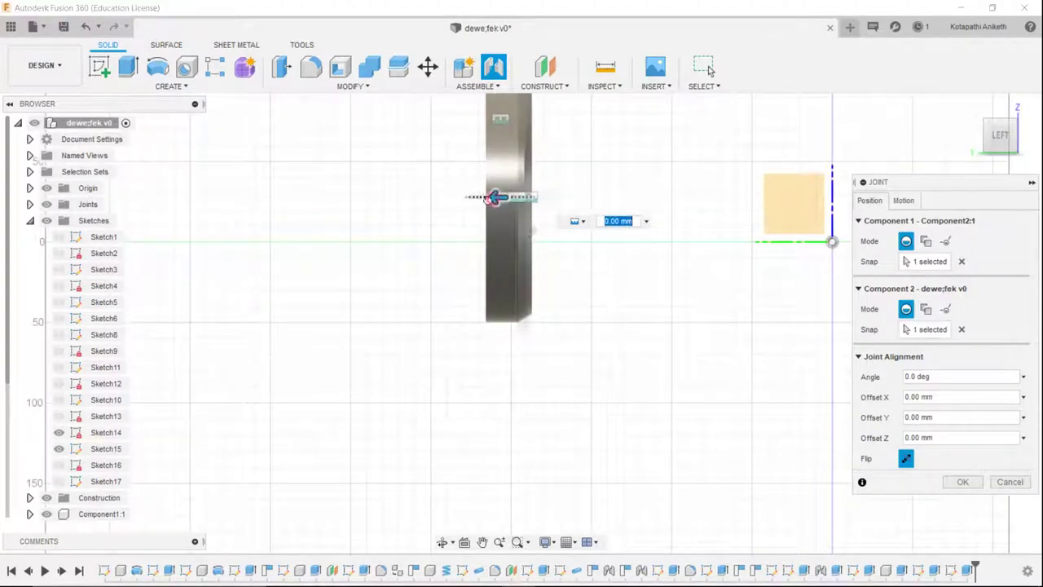
- Offset the drum 34 mm along Z, trying the flip along the way
left_click_drag(491, 197, 448, 197)
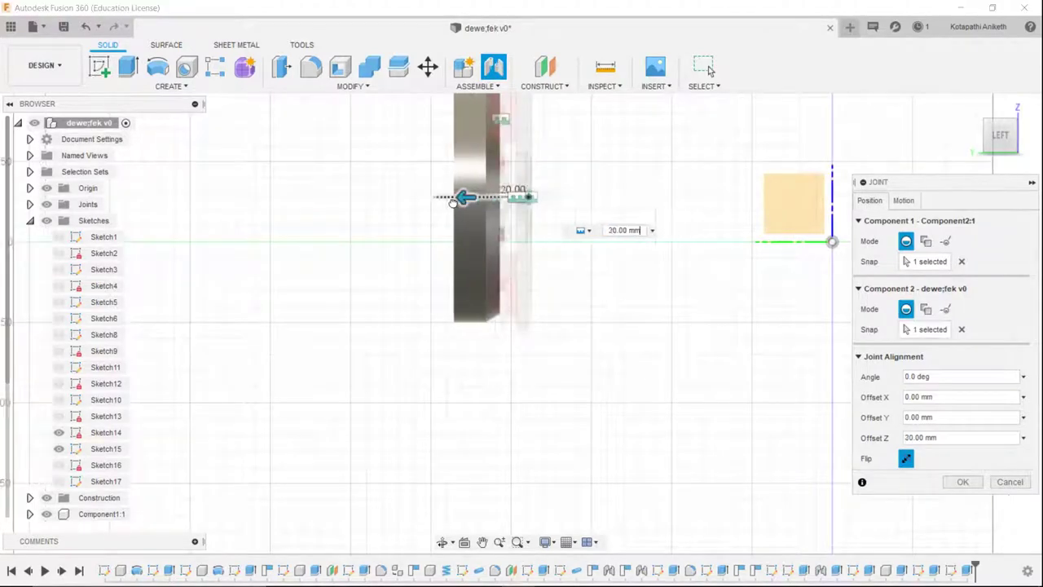
left_click(905, 459)
left_click(905, 459)
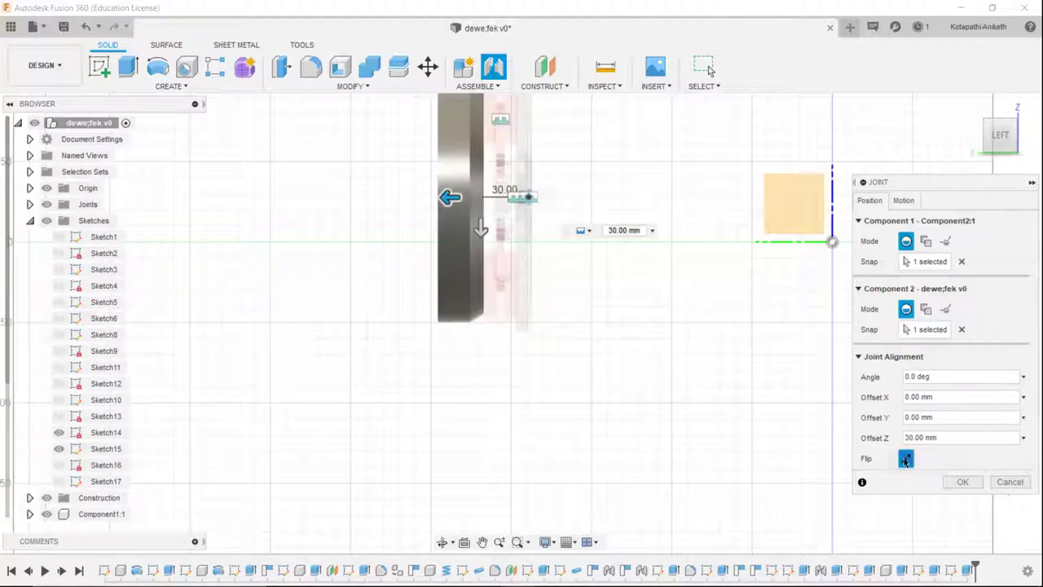
left_click(905, 460)
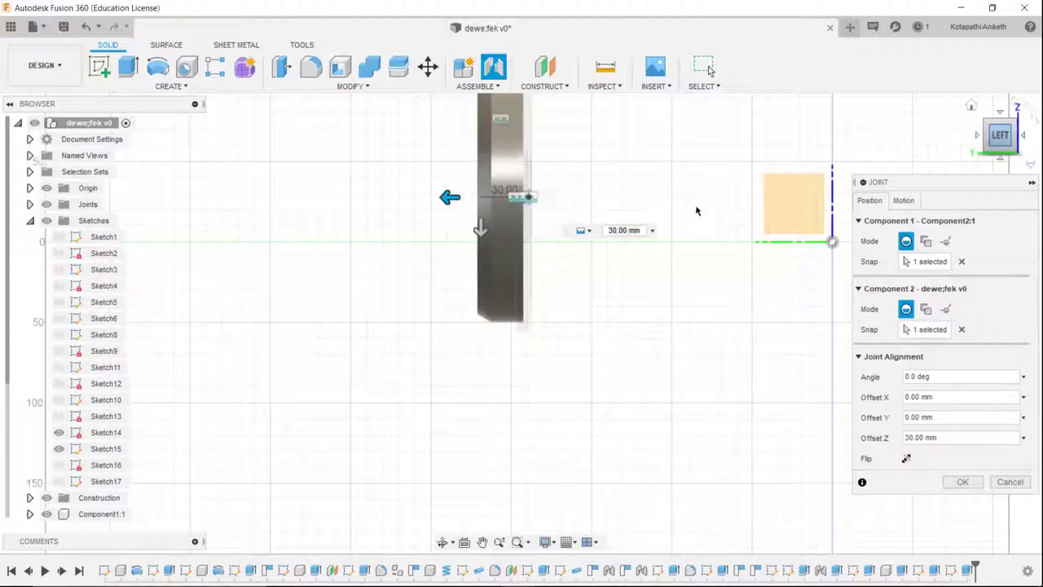
scroll(507, 205, "up", 5)
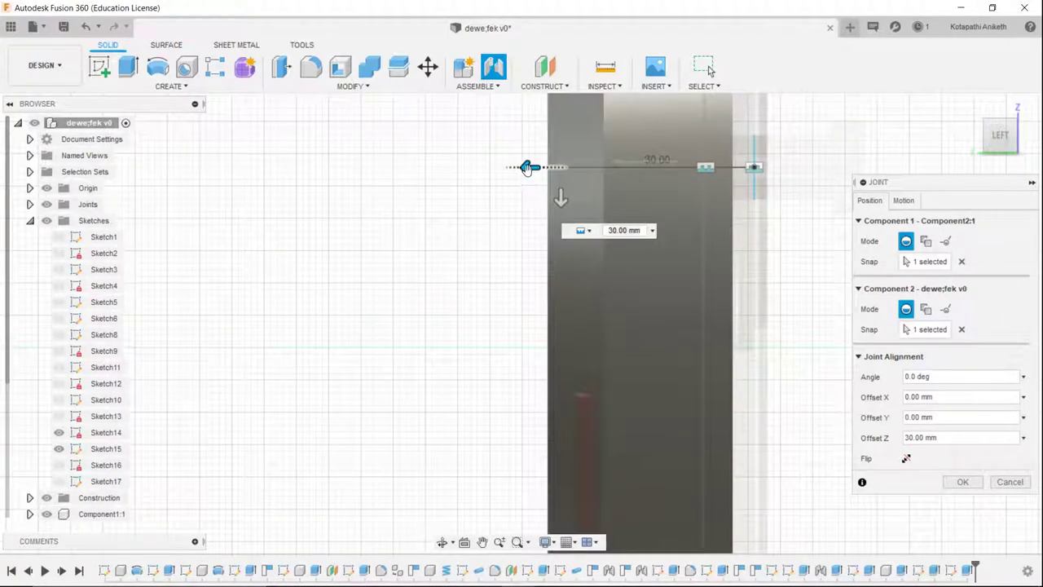
mouse_move(527, 167)
left_mouse_down()
mouse_move(467, 183)
mouse_move(538, 196)
mouse_move(481, 191)
mouse_move(506, 196)
left_mouse_up()
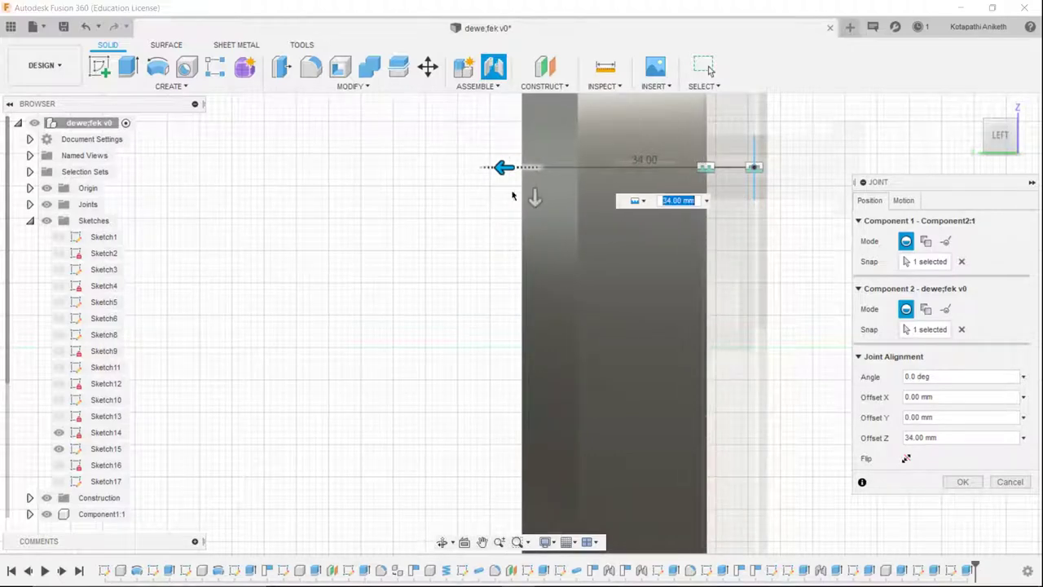
scroll(788, 201, "down", 2)
left_click(1008, 151)
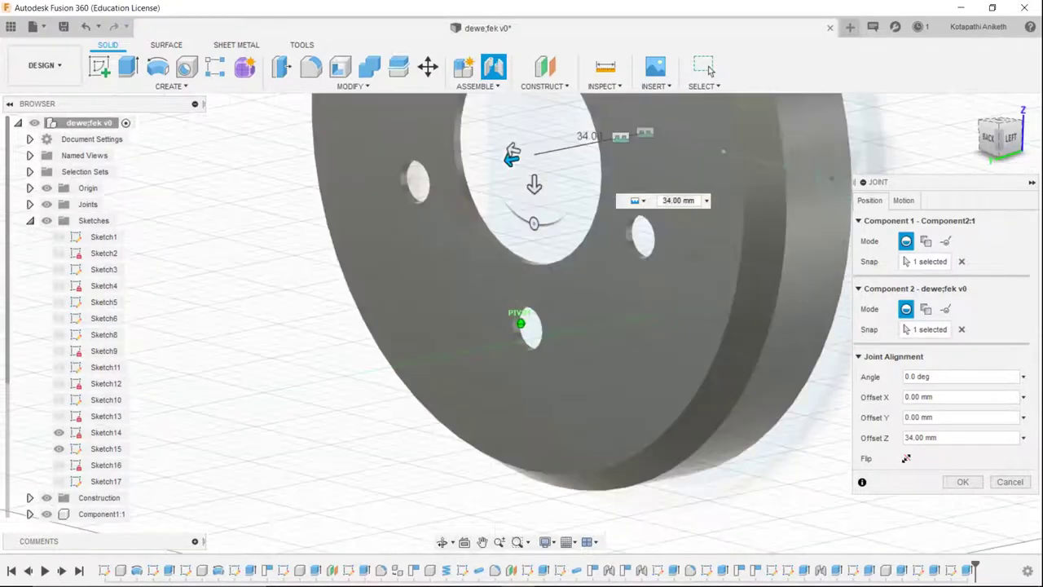
left_click(1002, 145)
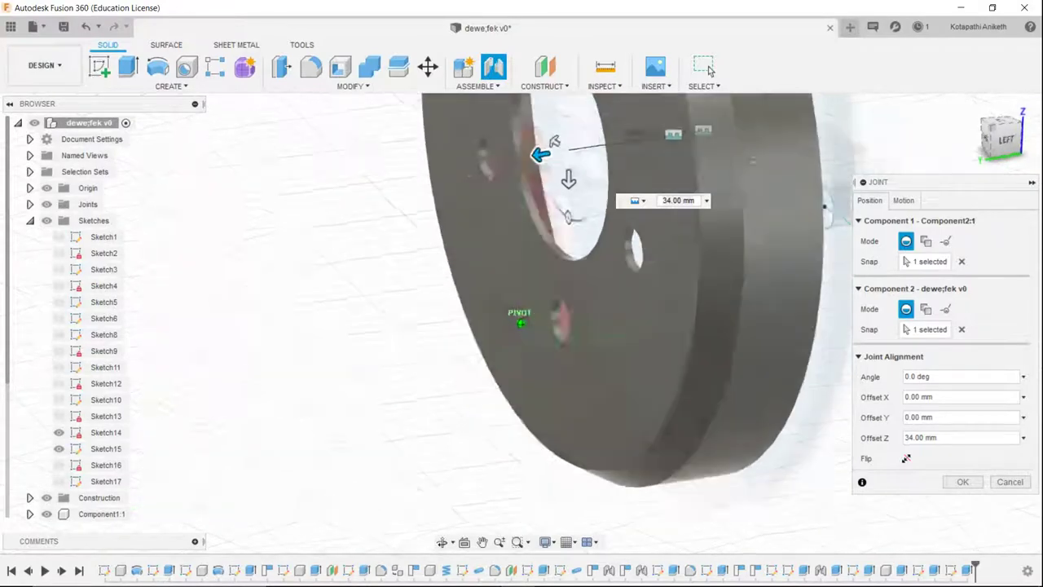
left_click(1002, 145)
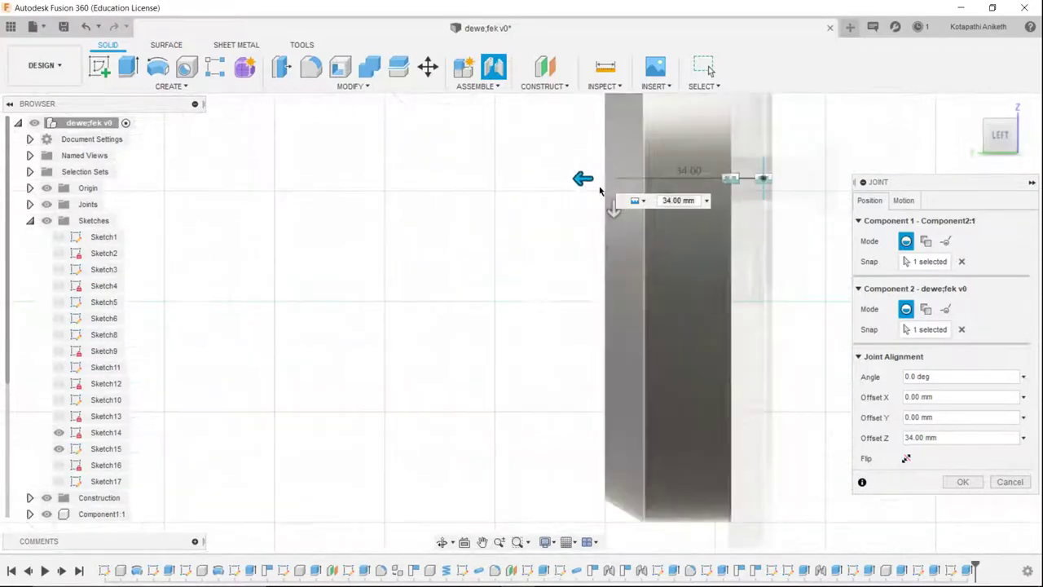
left_click_drag(593, 168, 593, 169)
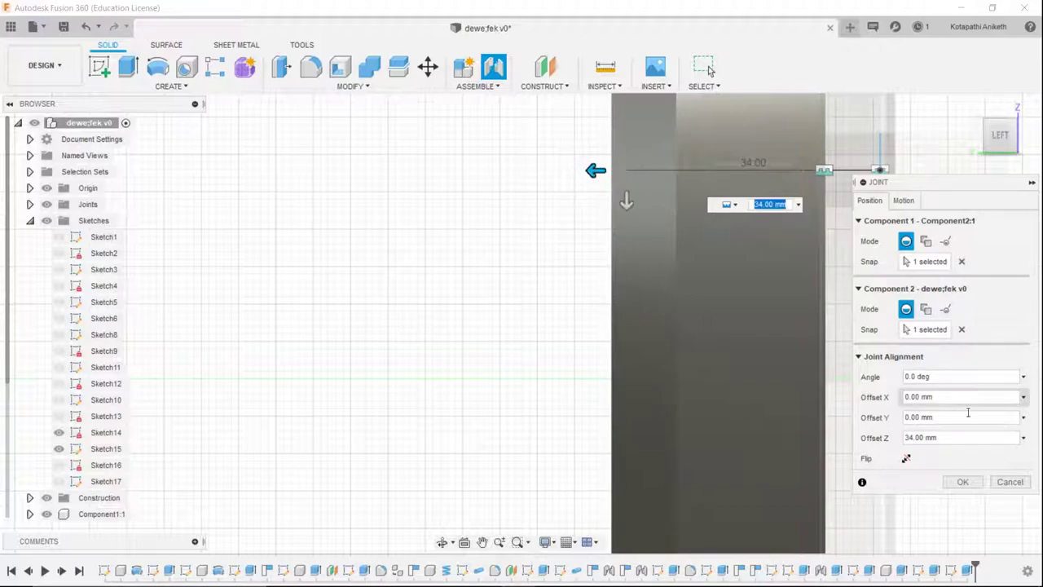
- Set the joint motion to Revolute about the Z axis
left_click(903, 199)
left_click(923, 221)
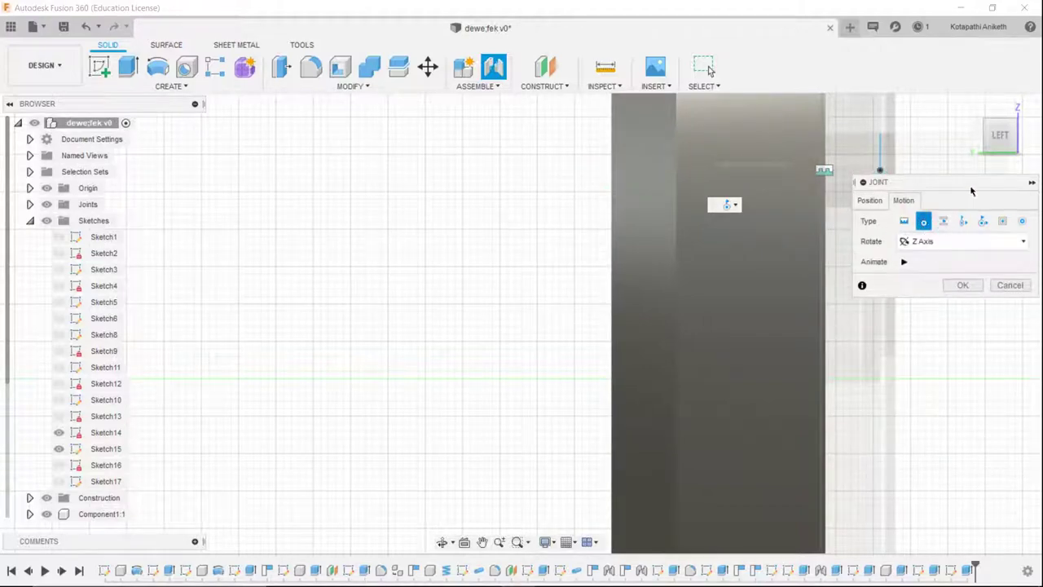
left_click(1002, 145)
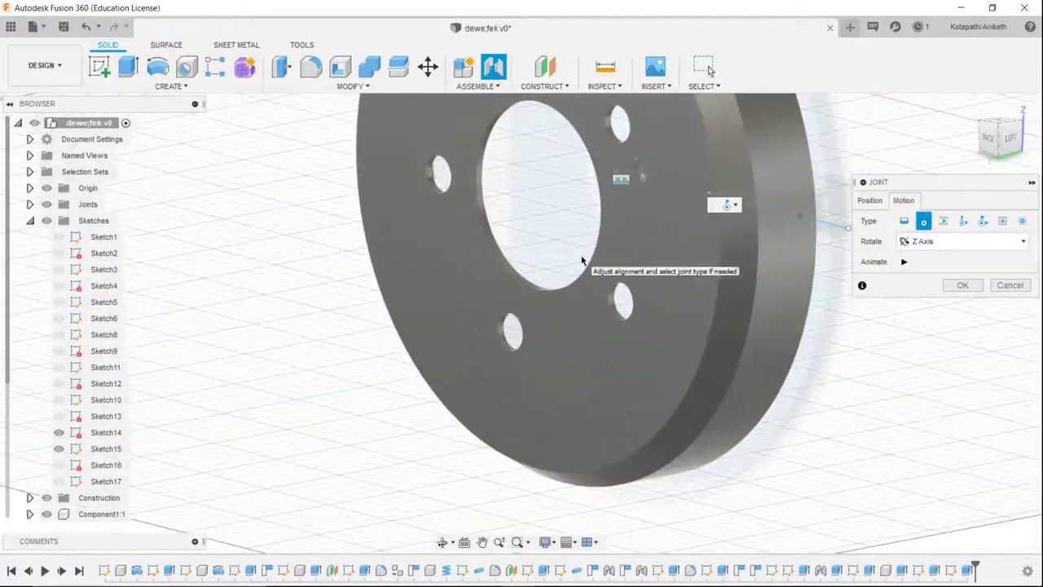
- Create the drum joint and orbit to see the disc from behind
left_click(961, 284)
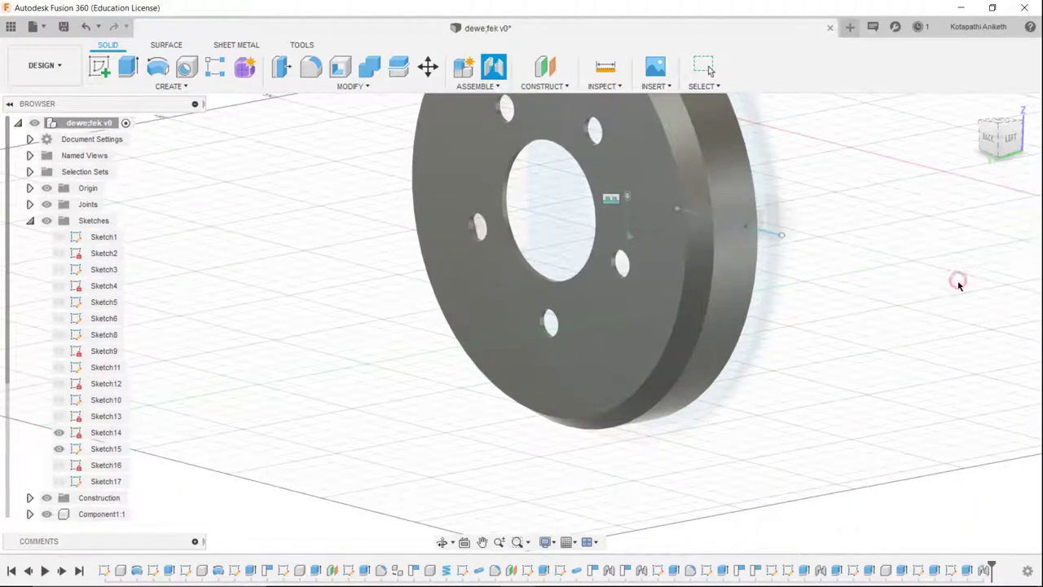
left_click_drag(1003, 149, 709, 71)
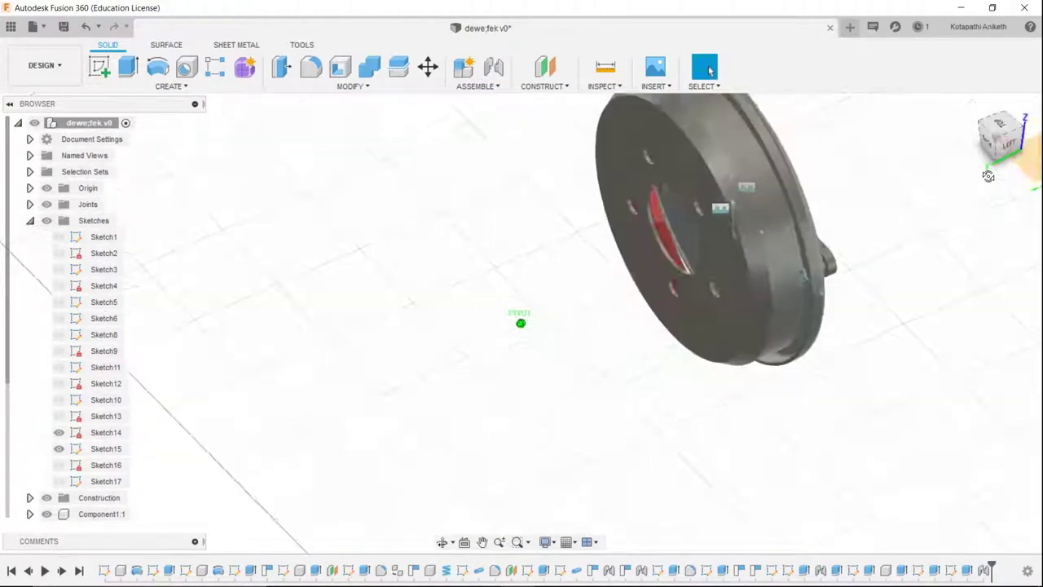
middle_click_drag(709, 71, 708, 71, "shift")
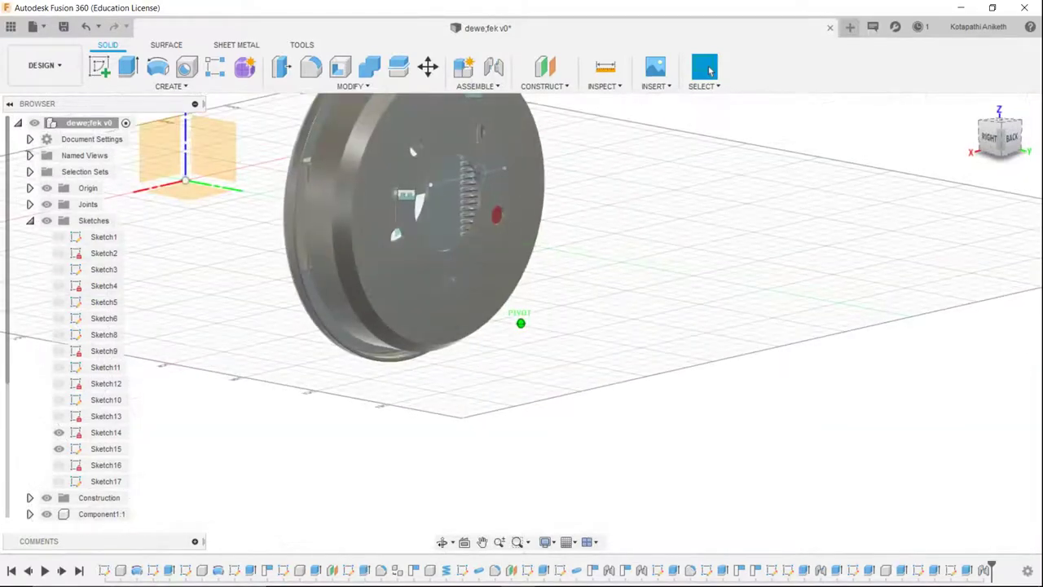
left_click(353, 87)
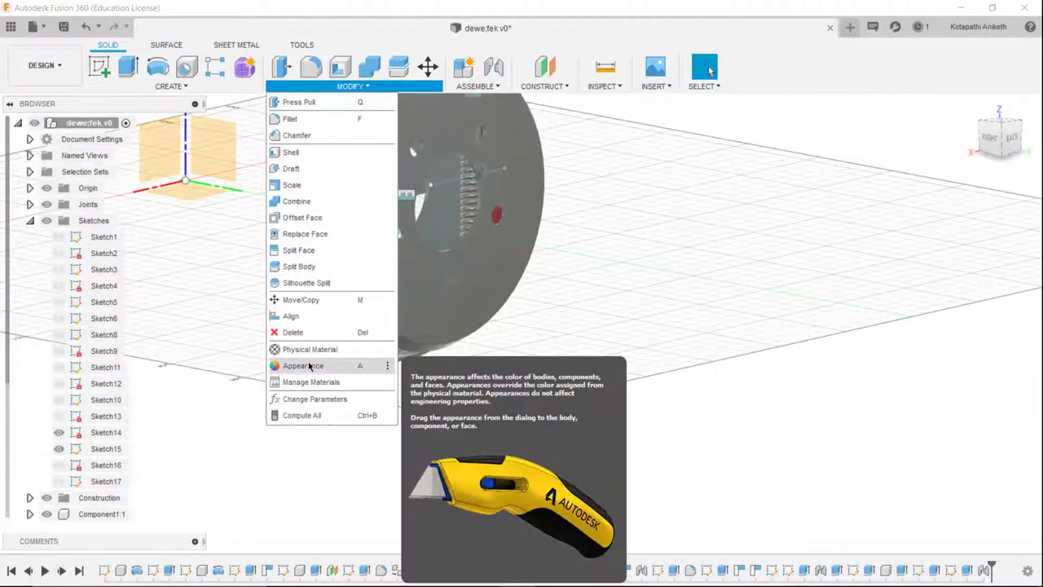
- Hide all sketches and collapse the Sketches folder in the browser
left_click(46, 225)
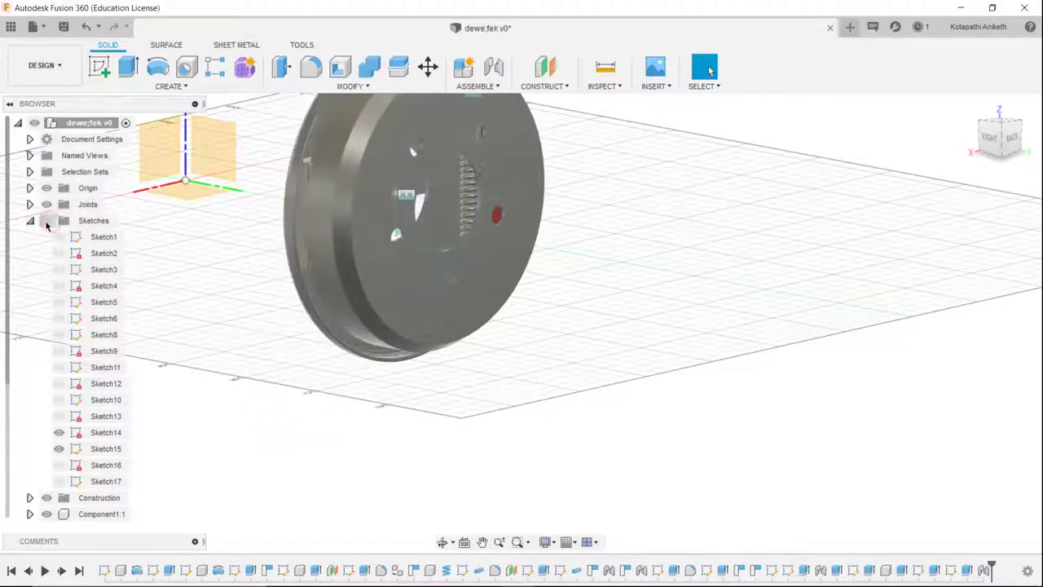
left_click(30, 220)
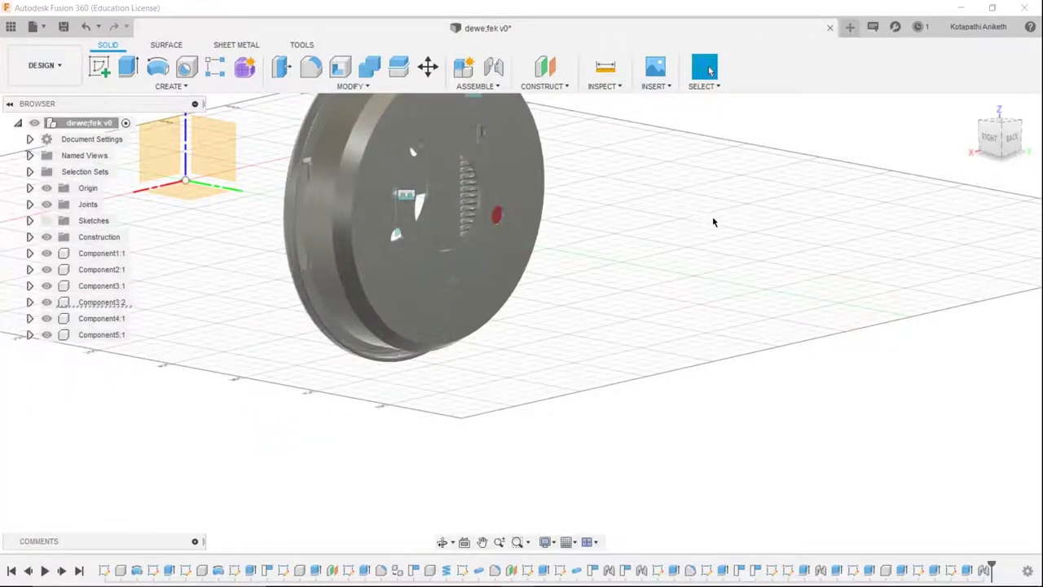
middle_click_drag(712, 221, 582, 255, "shift")
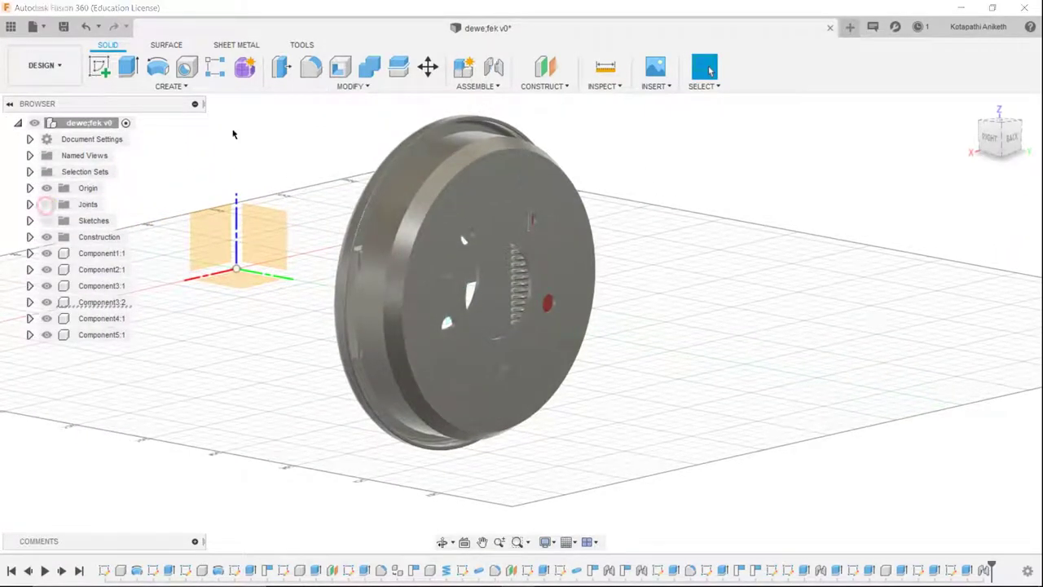
left_click(352, 86)
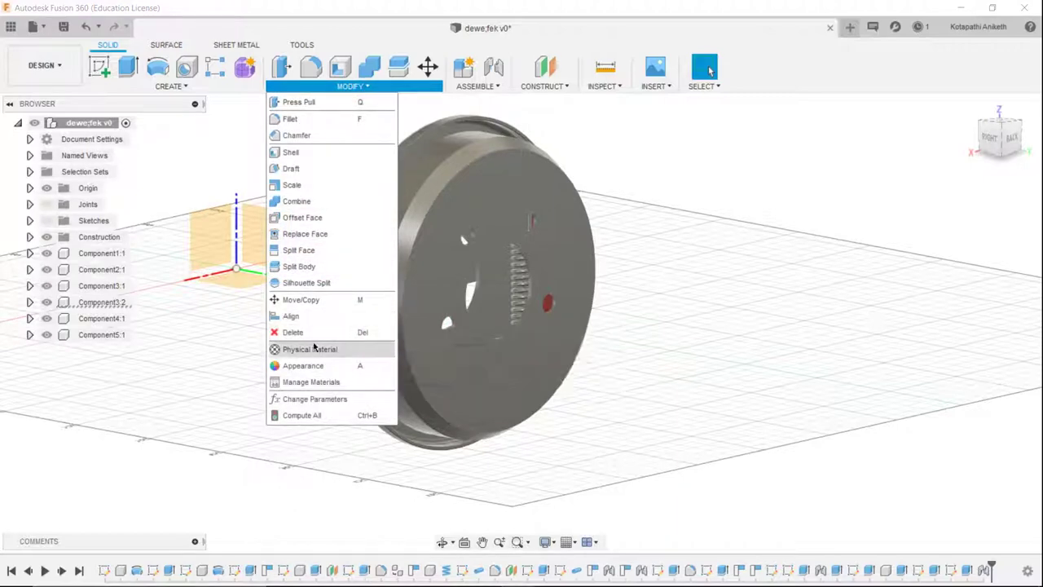
- Search the appearance library for steel and apply Steel - Satin to the drum
left_click(673, 252)
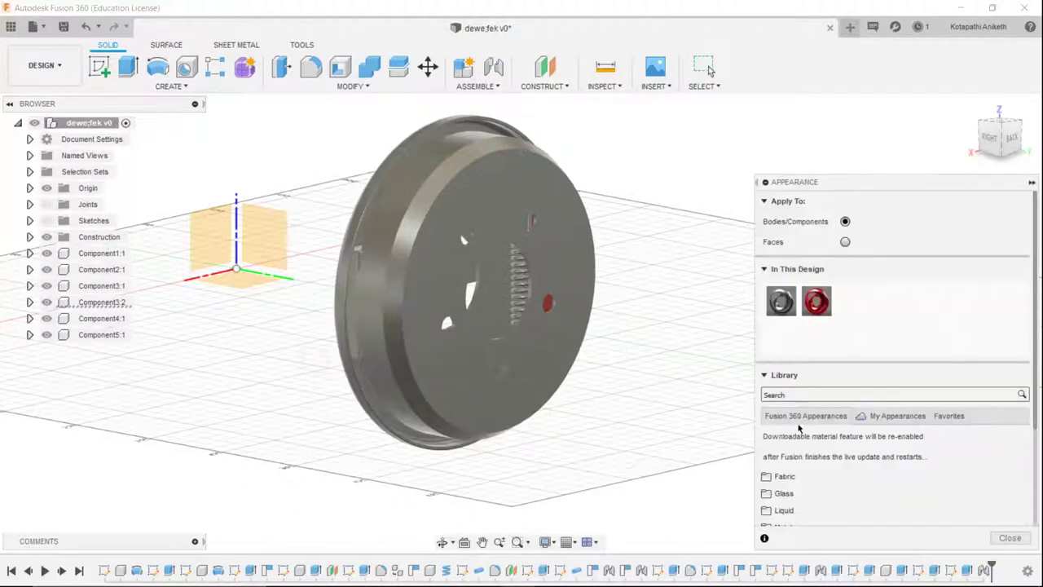
left_click(790, 394)
type("st")
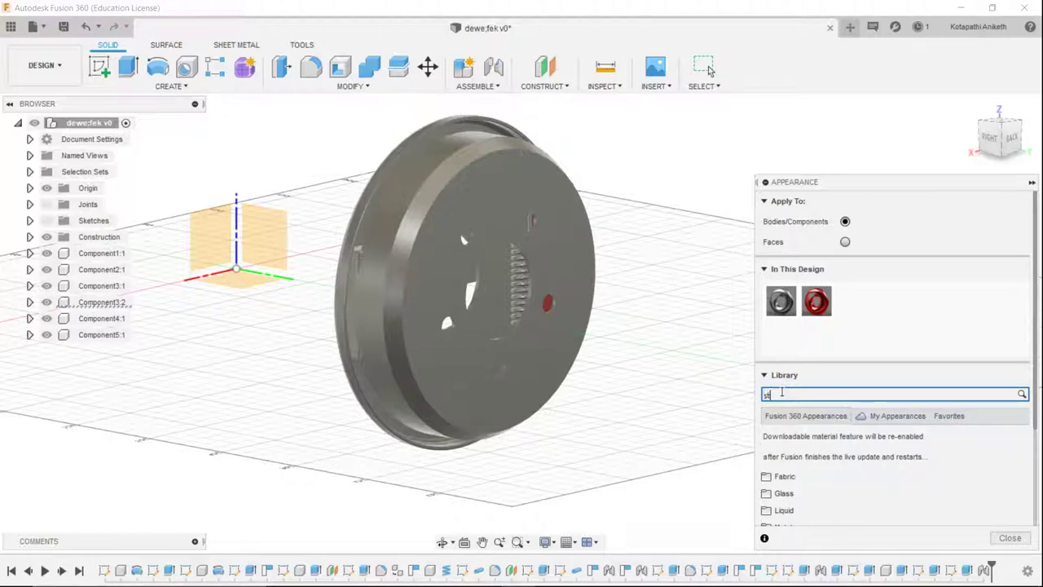
type("eel")
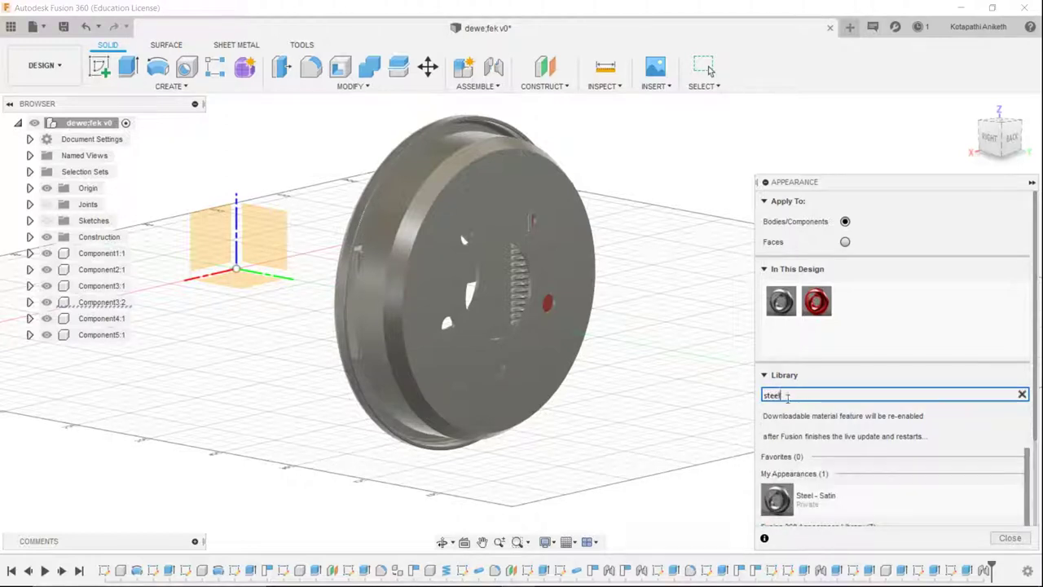
scroll(789, 424, "down", 1)
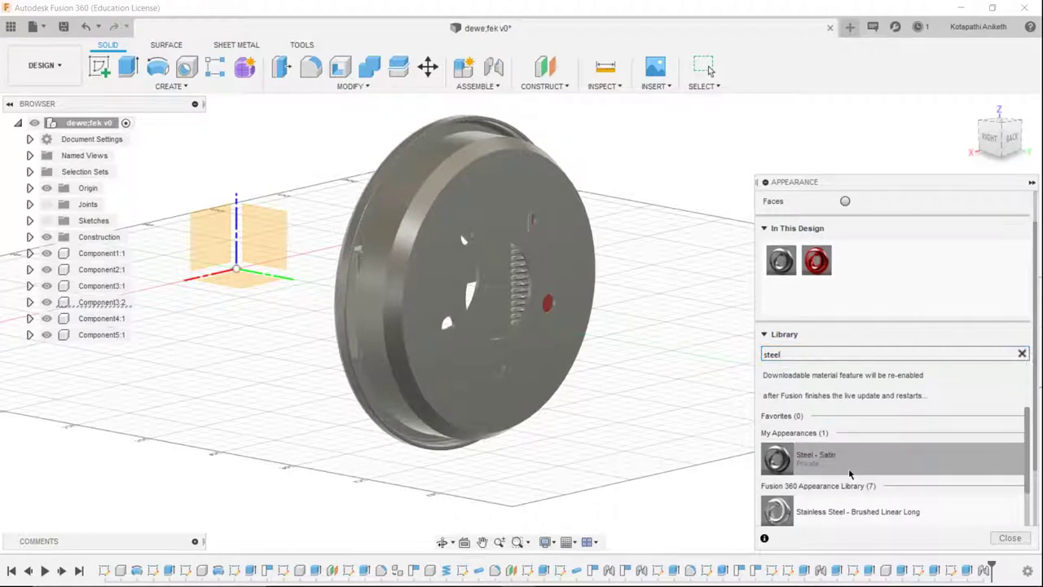
scroll(849, 473, "down", 5)
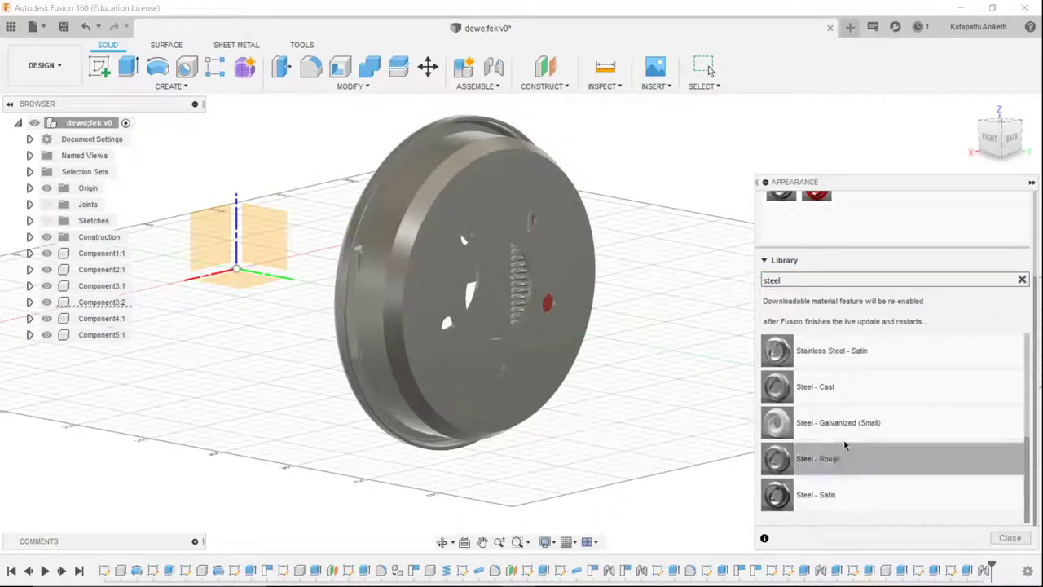
mouse_move(811, 497)
left_mouse_down()
mouse_move(536, 413)
mouse_move(639, 451)
left_mouse_up()
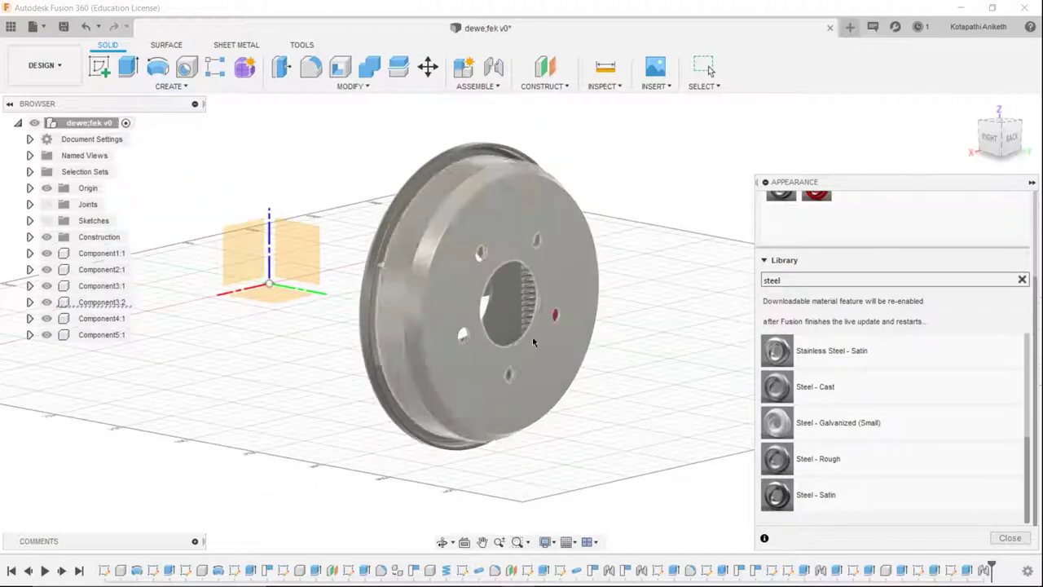
- Clear the search and make the spring Aluminum Anodized Glossy Blue
left_click(771, 280)
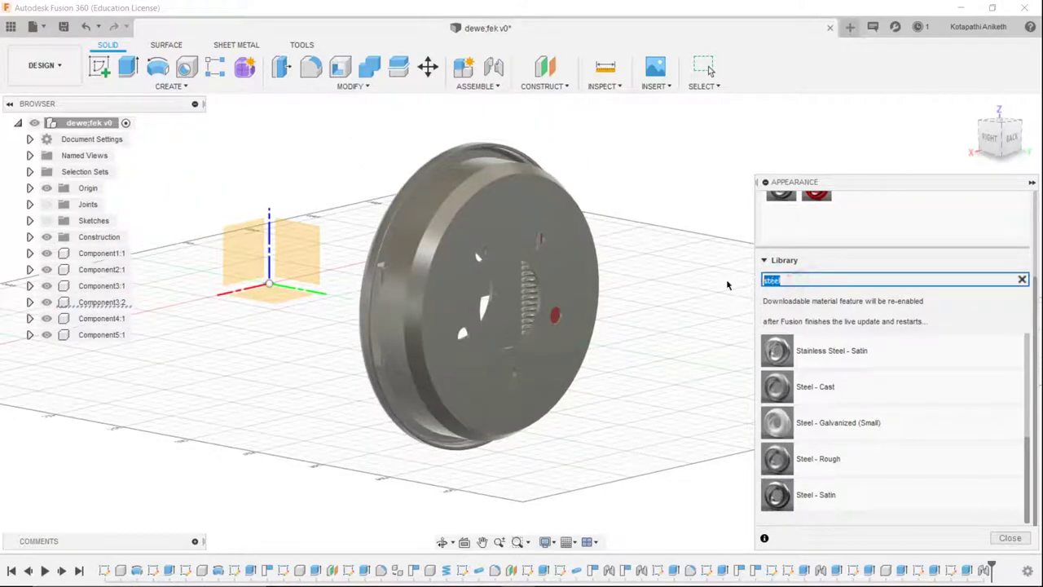
type("alv")
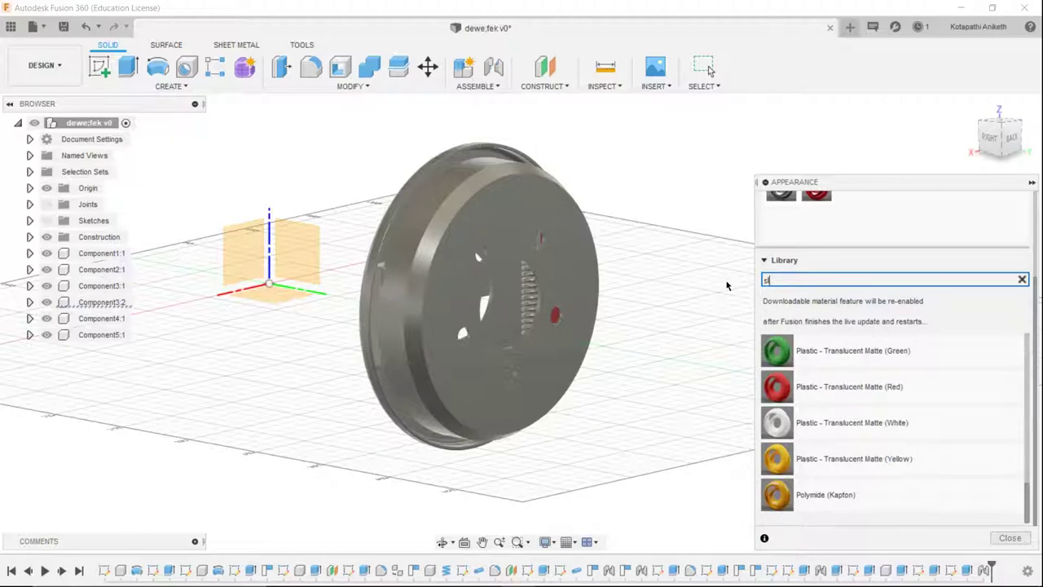
type("e")
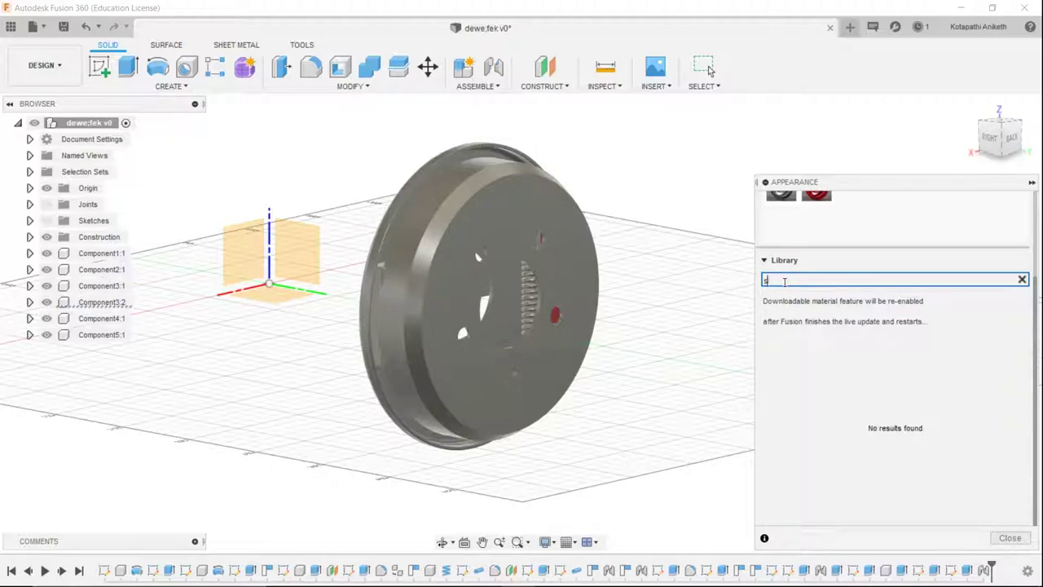
key("BackSpace")
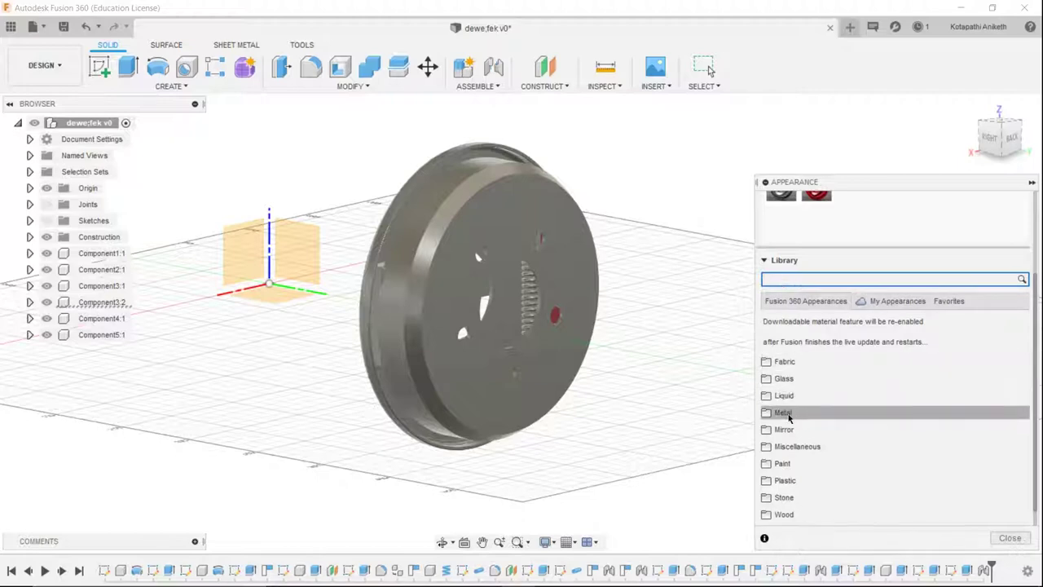
left_click(783, 412)
left_click(802, 377)
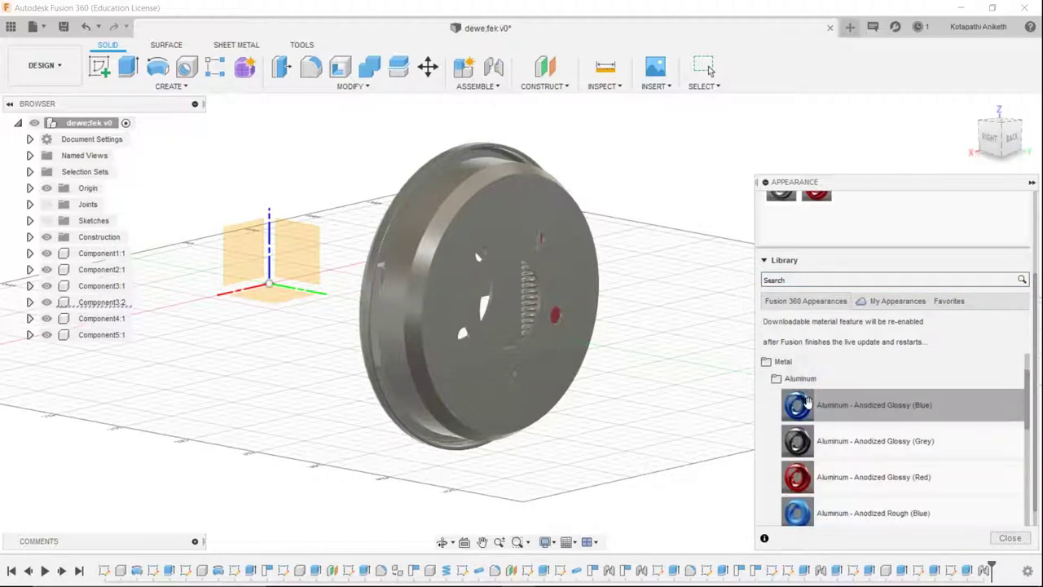
left_click_drag(807, 403, 533, 306)
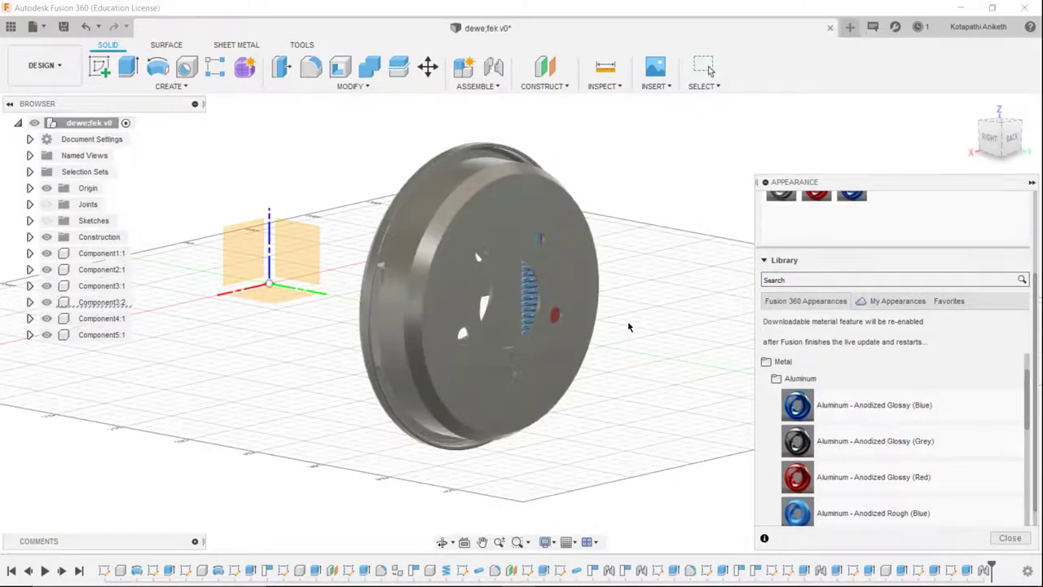
- Give the drum Polished aluminum and the rim Anodized Glossy Grey
scroll(815, 479, "down", 2)
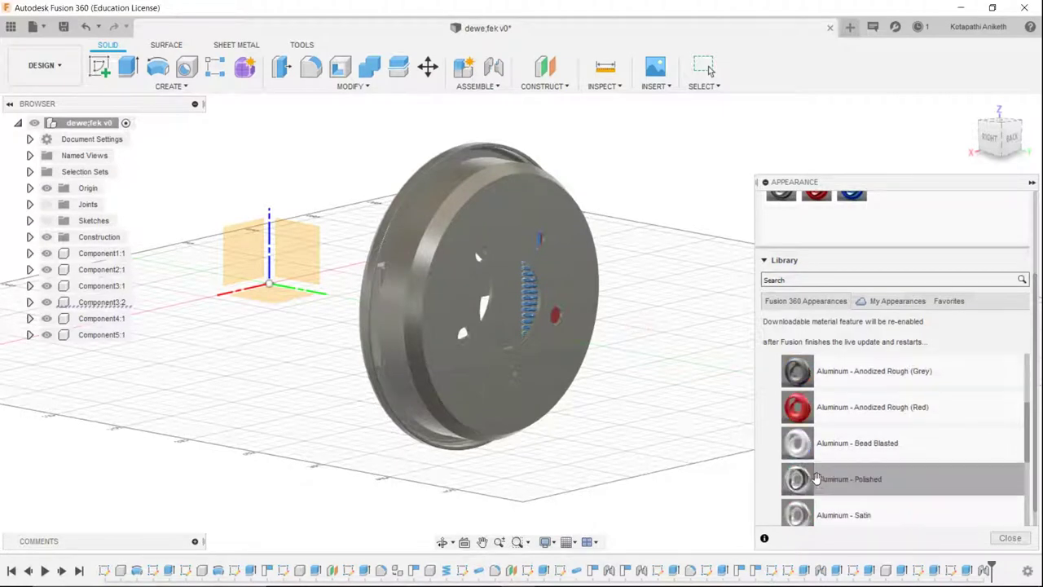
left_click_drag(815, 479, 418, 429)
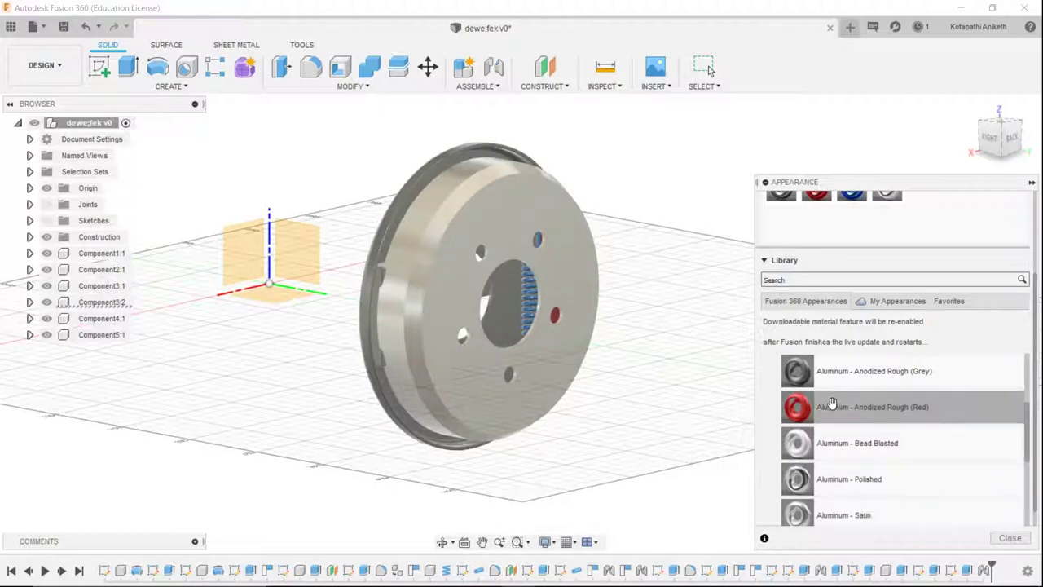
scroll(815, 424, "down", 3)
scroll(847, 457, "down", 3)
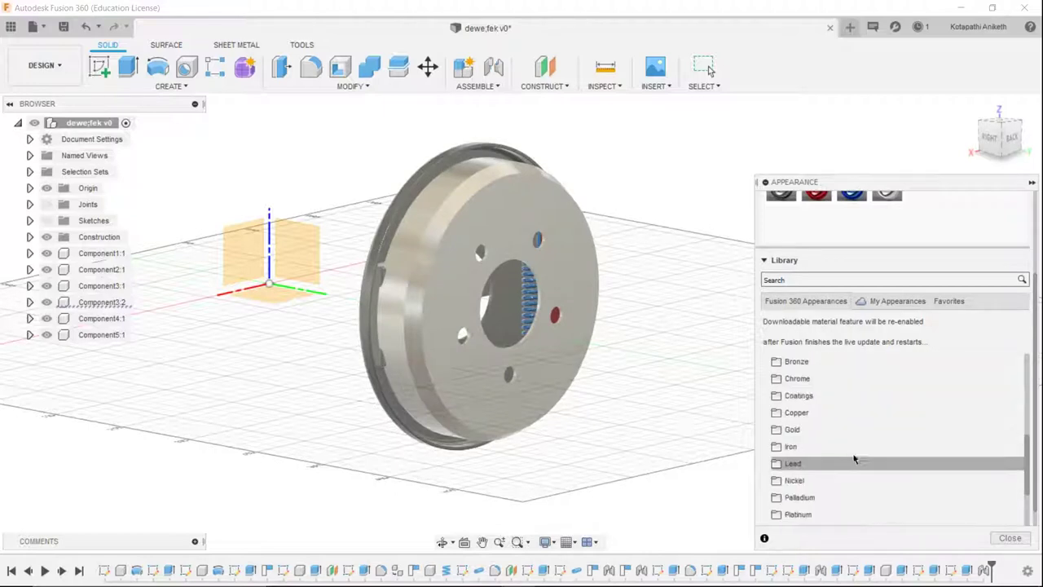
scroll(815, 407, "up", 10)
mouse_move(837, 383)
left_mouse_down()
mouse_move(394, 414)
mouse_move(370, 383)
left_mouse_up()
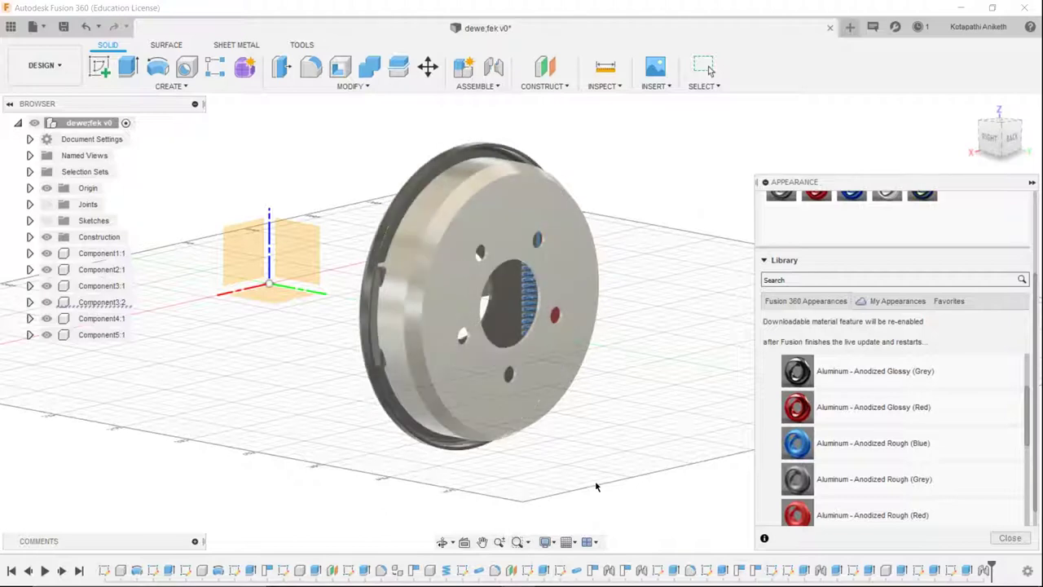
middle_click_drag(594, 484, 603, 488, "shift")
mouse_move(1001, 137)
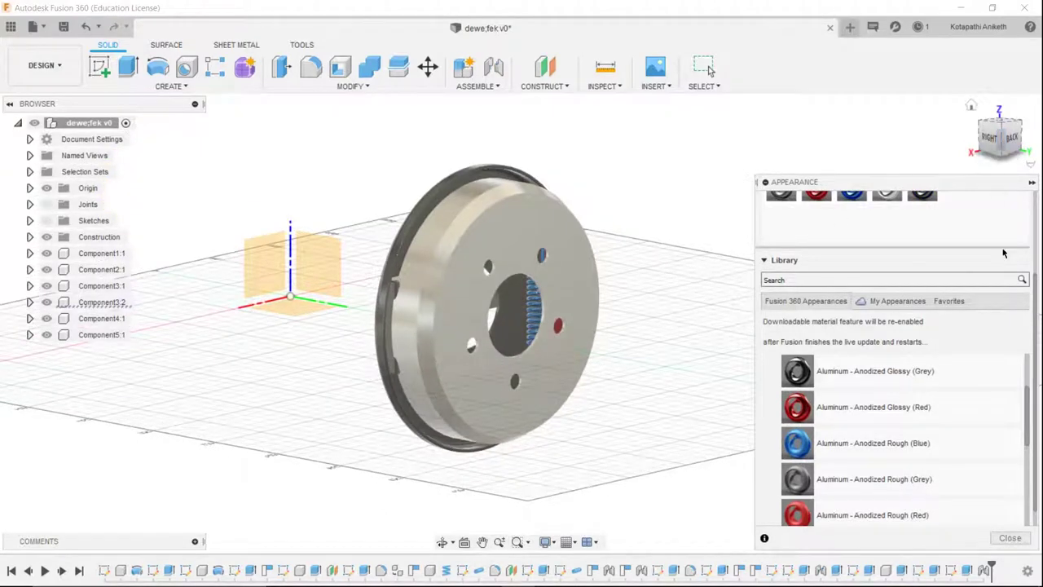
- Close Appearance, turn the brake to the BACK view, and show the workspace list
left_click(1009, 538)
scroll(859, 347, "down", 2)
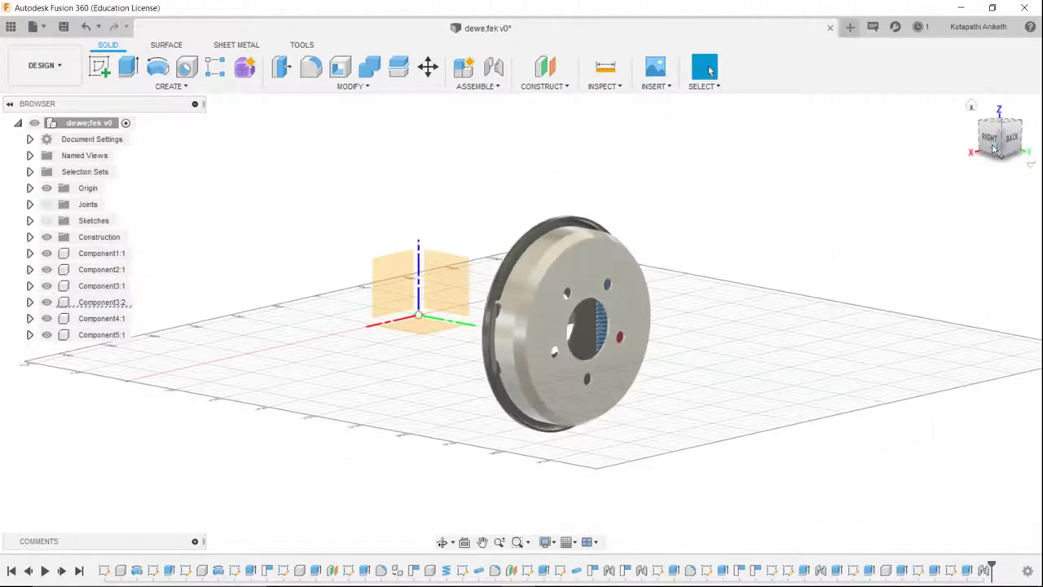
left_click_drag(994, 149, 995, 145)
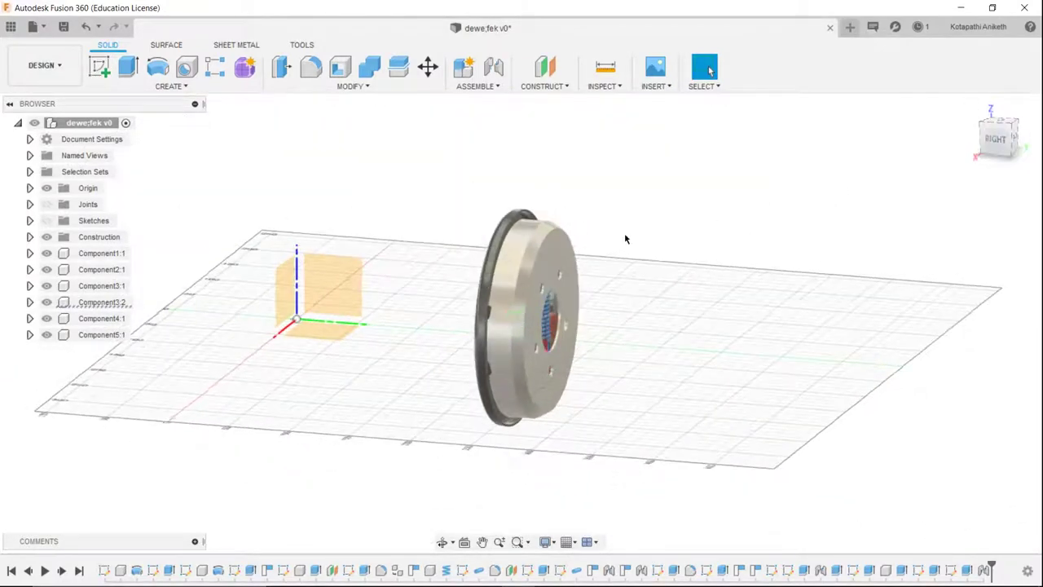
scroll(621, 256, "up", 2)
left_click(971, 108)
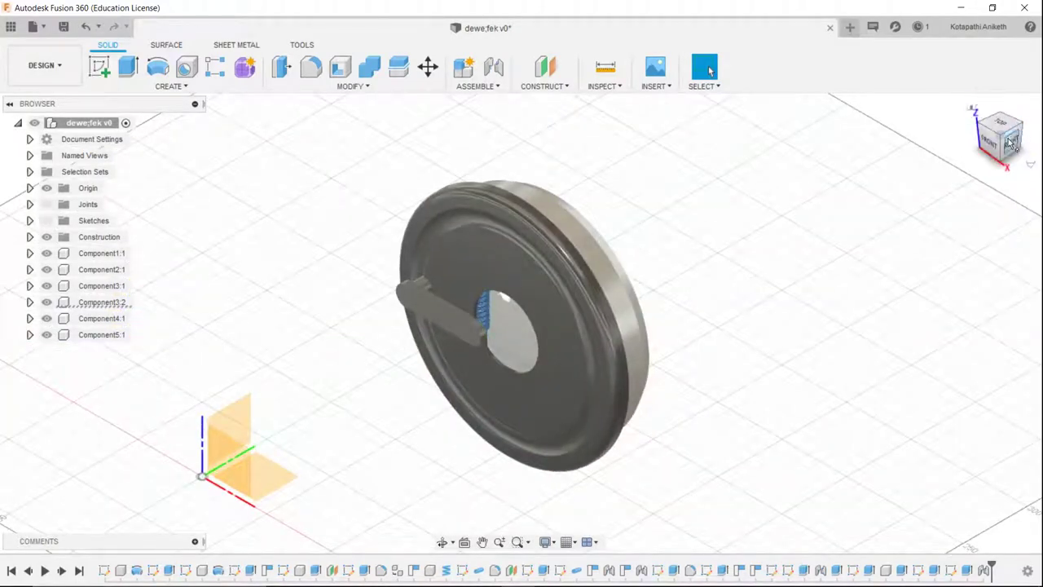
left_click_drag(1001, 136, 989, 142)
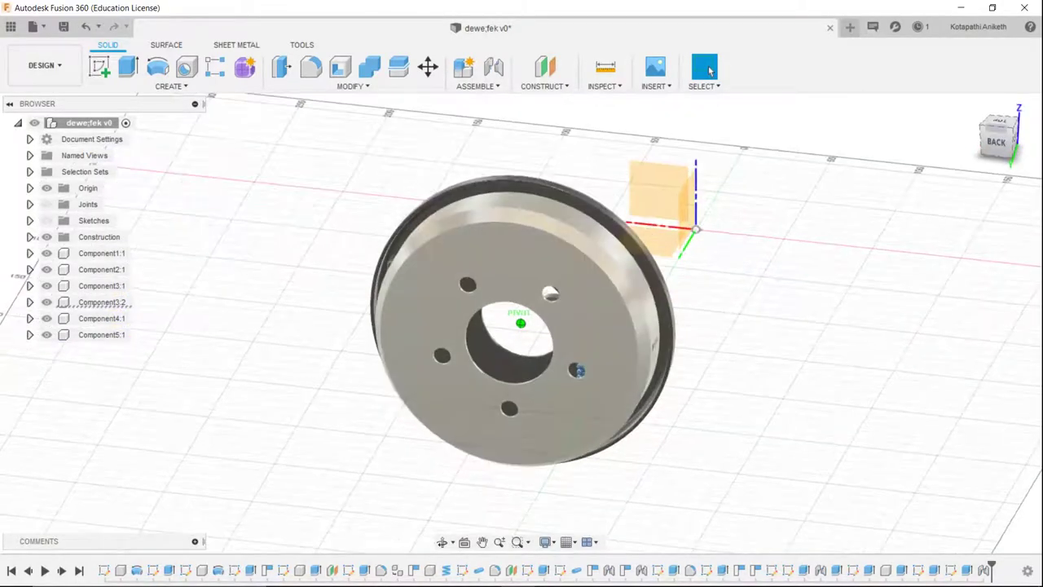
left_click(36, 67)
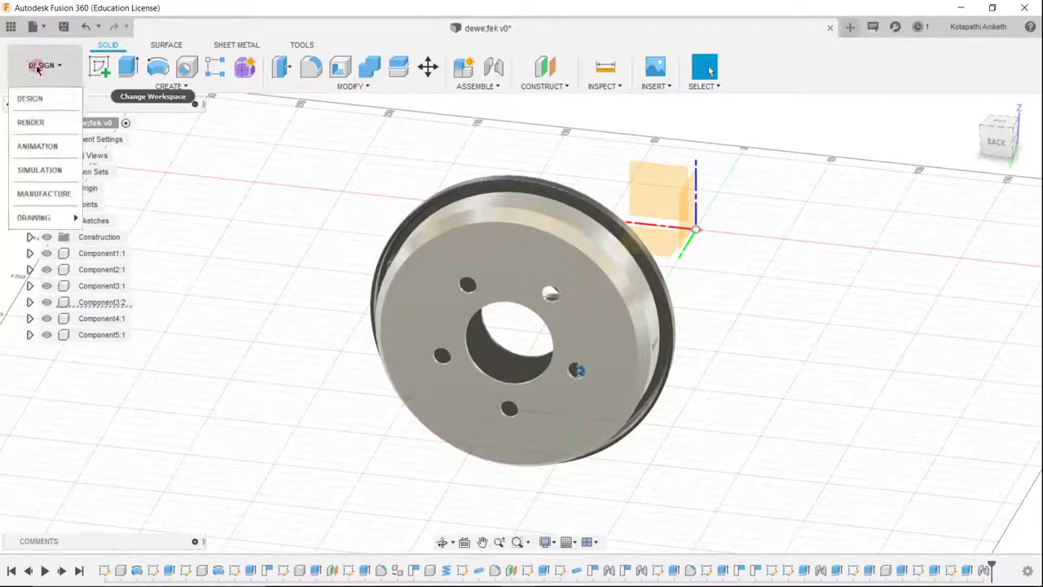
- Switch to the Animation workspace, trying then cancelling Transform Components on the assembly
left_click(50, 141)
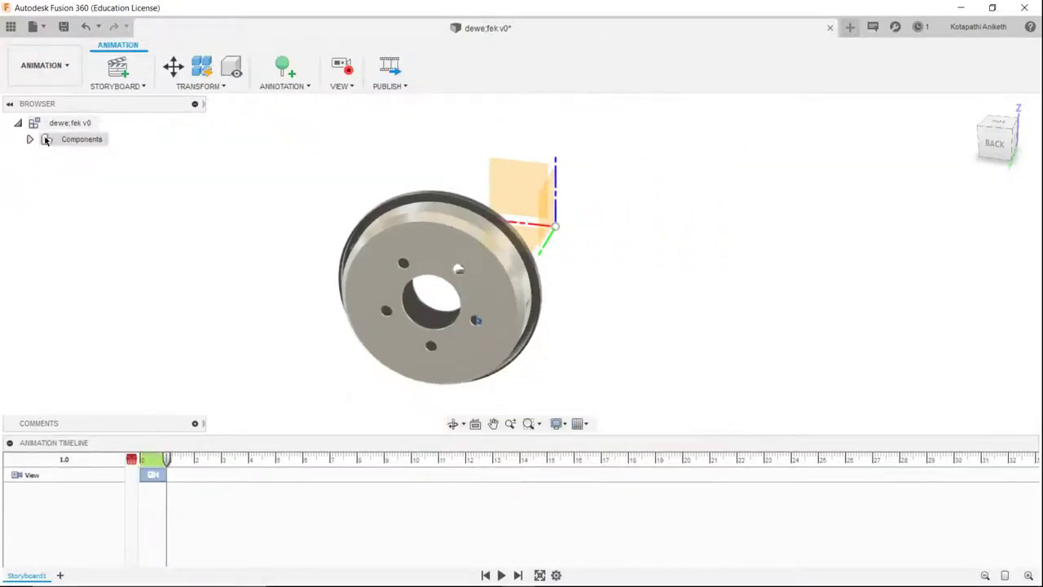
left_click(30, 139)
right_click(105, 155)
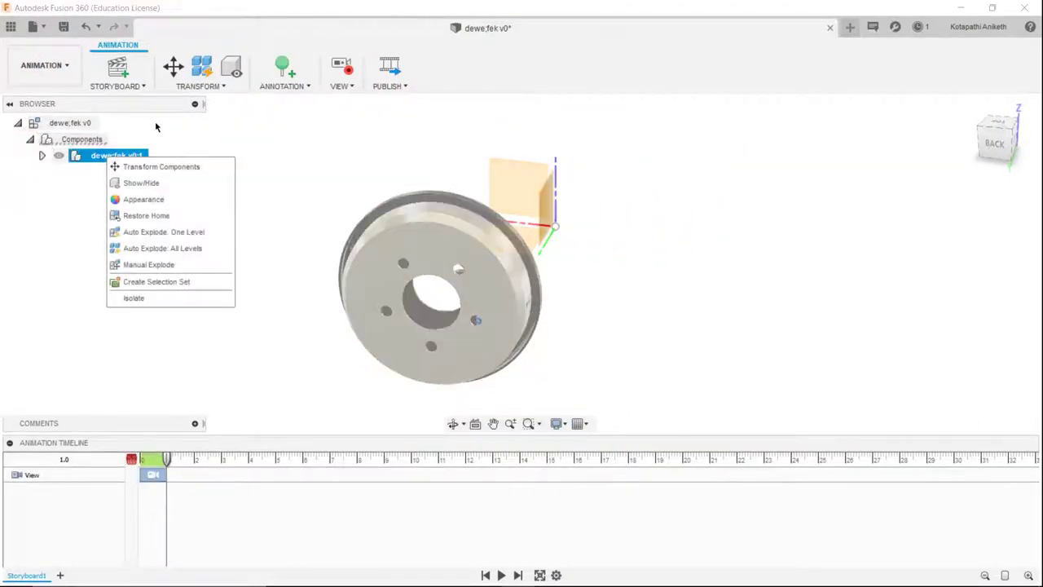
left_click(163, 167)
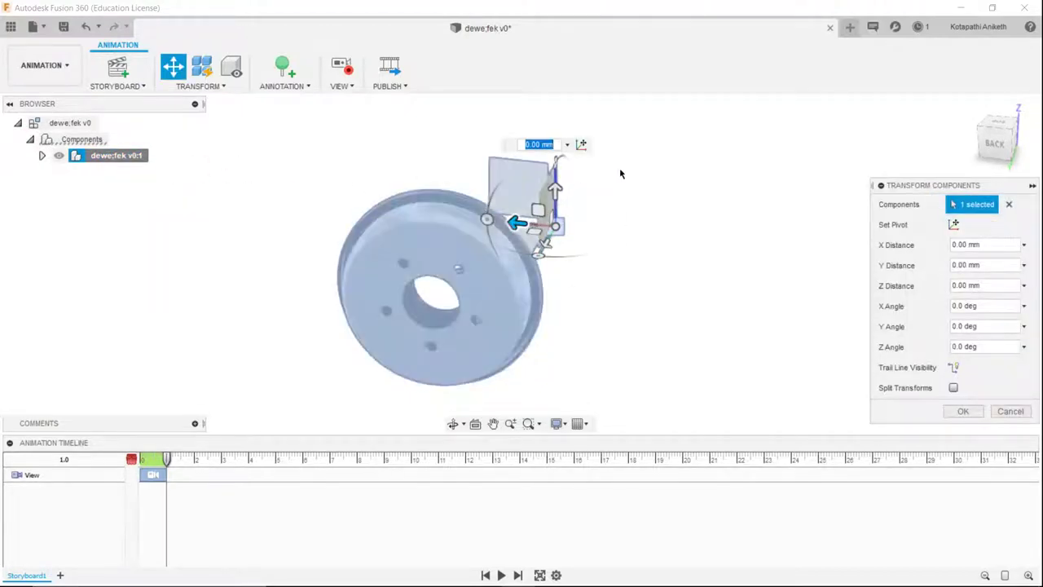
left_click(1011, 411)
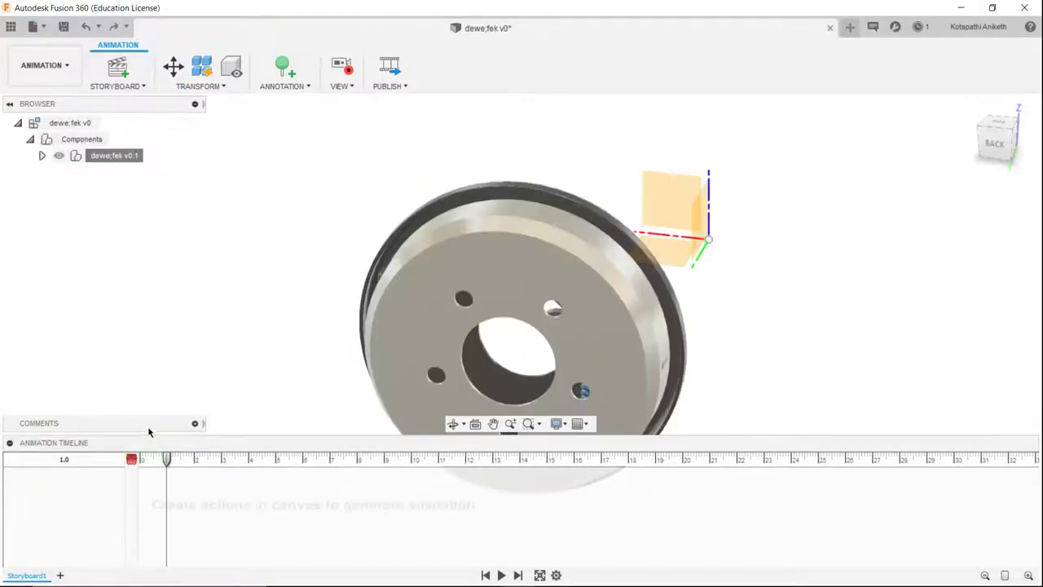
left_click(45, 65)
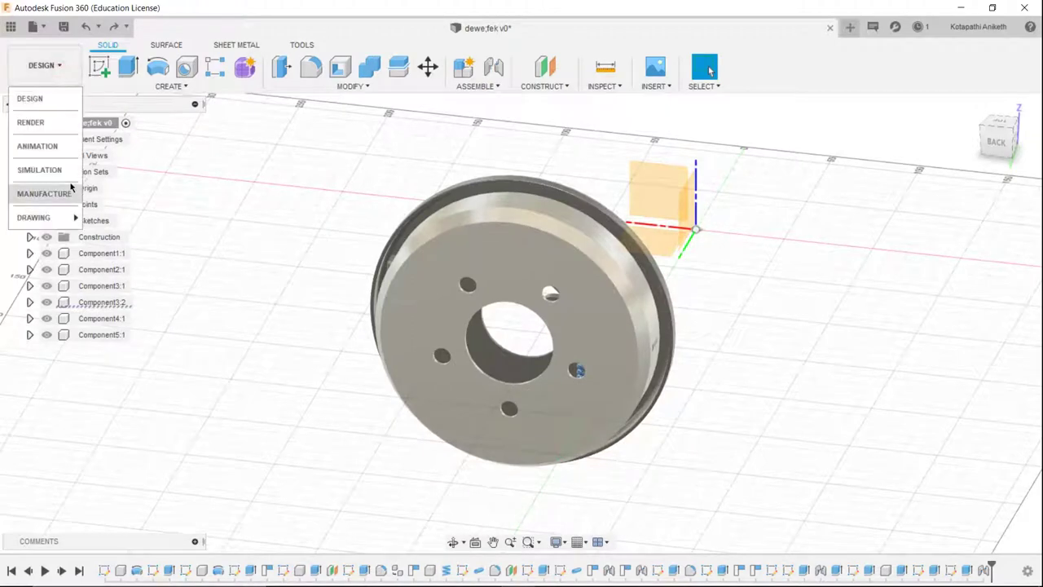
left_click(59, 149)
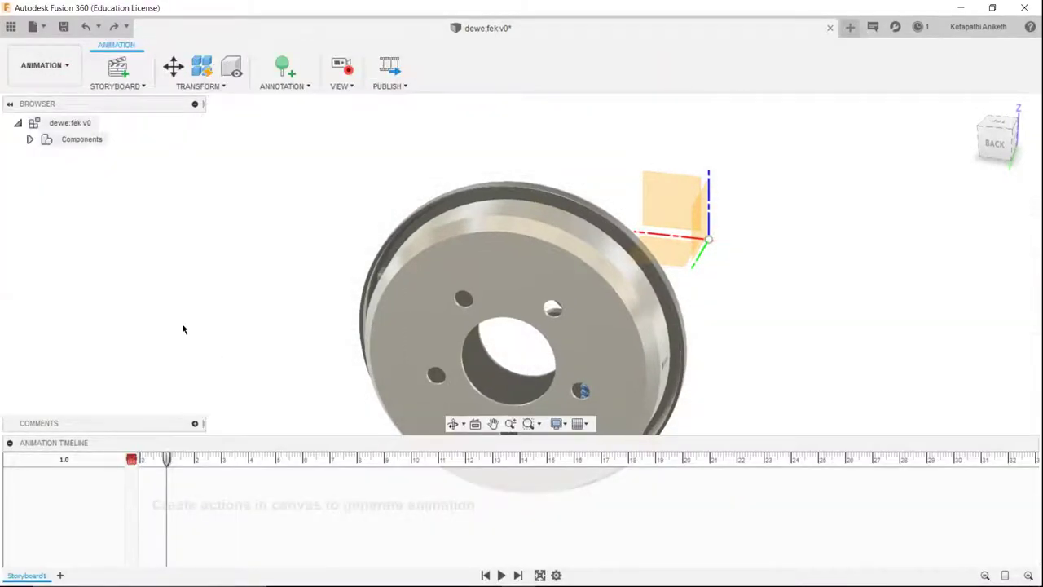
- Advance the storyboard playhead, try a one-level auto explode, and dismiss the 'No available components' warning
left_click_drag(169, 462, 224, 466)
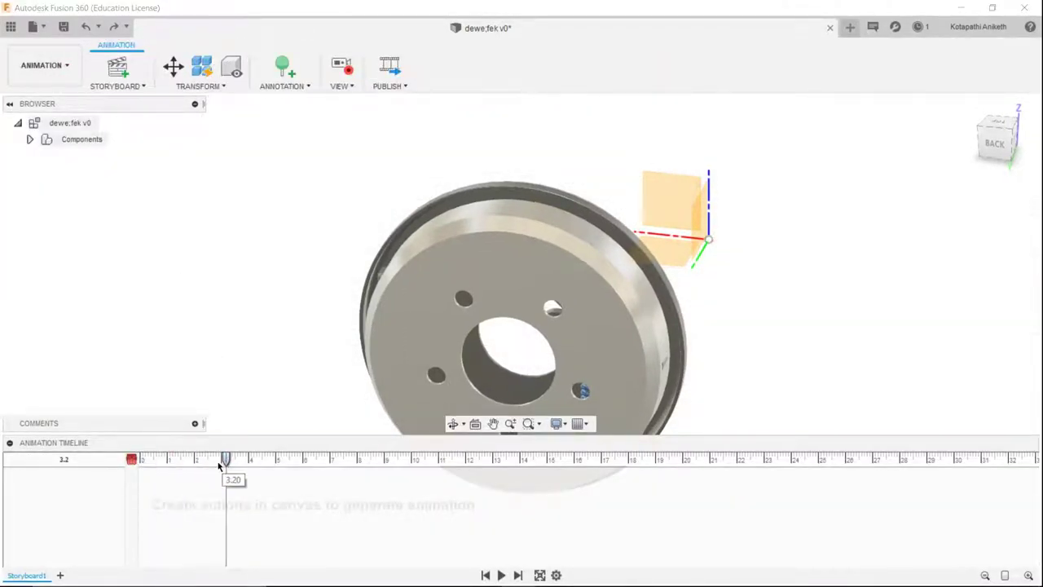
left_click(198, 85)
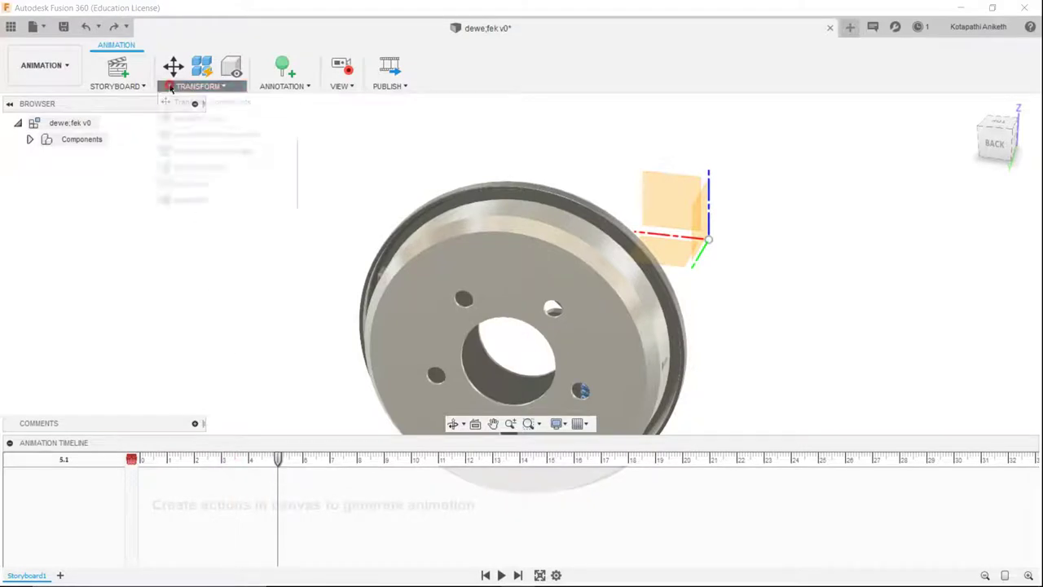
left_click(183, 139)
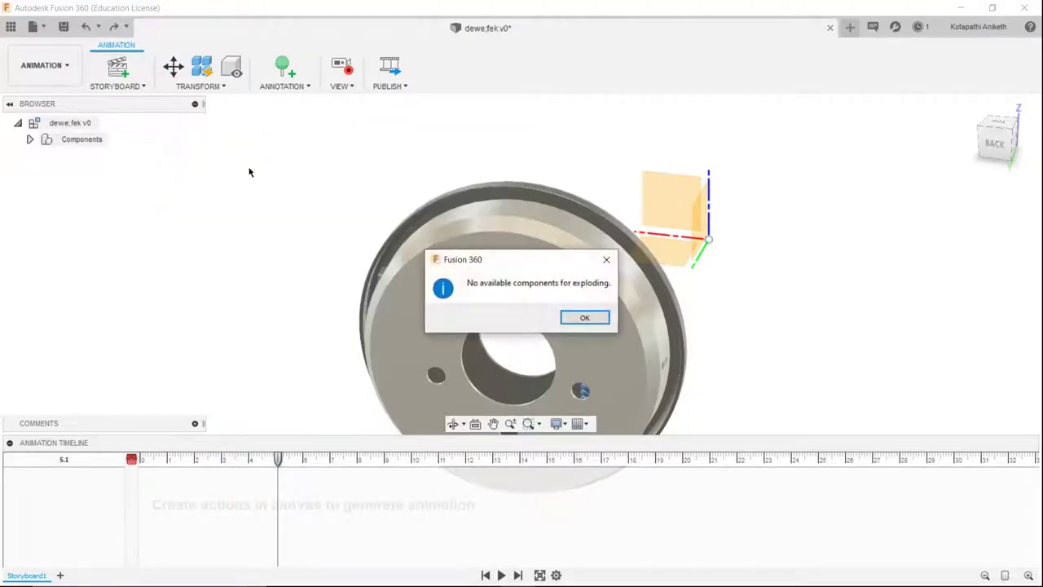
left_click(32, 140)
left_click(574, 318)
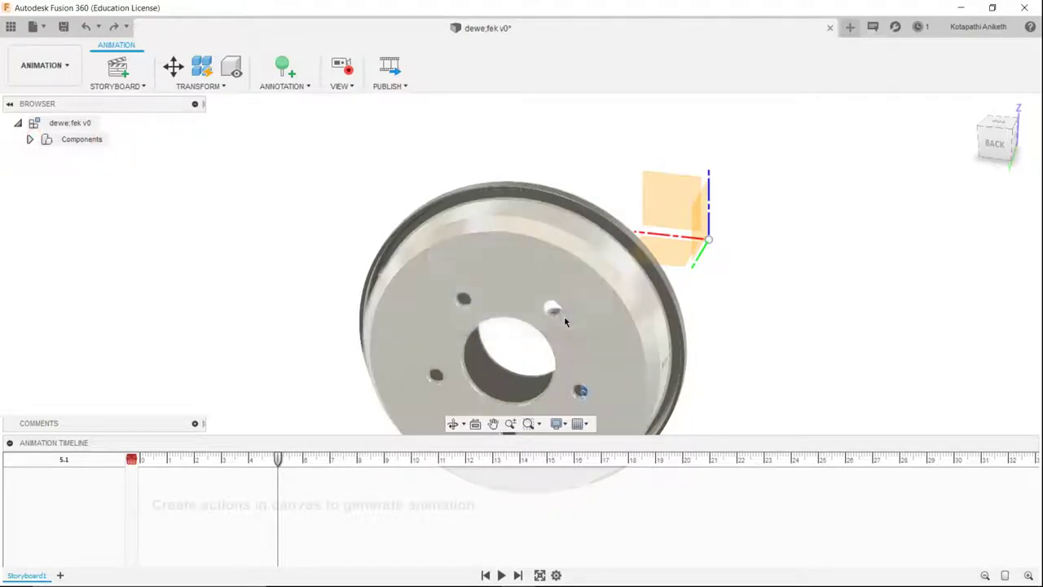
- Select the dewe:fek v0:1 component and apply Auto Explode: All Levels
left_click(30, 139)
left_click(75, 156)
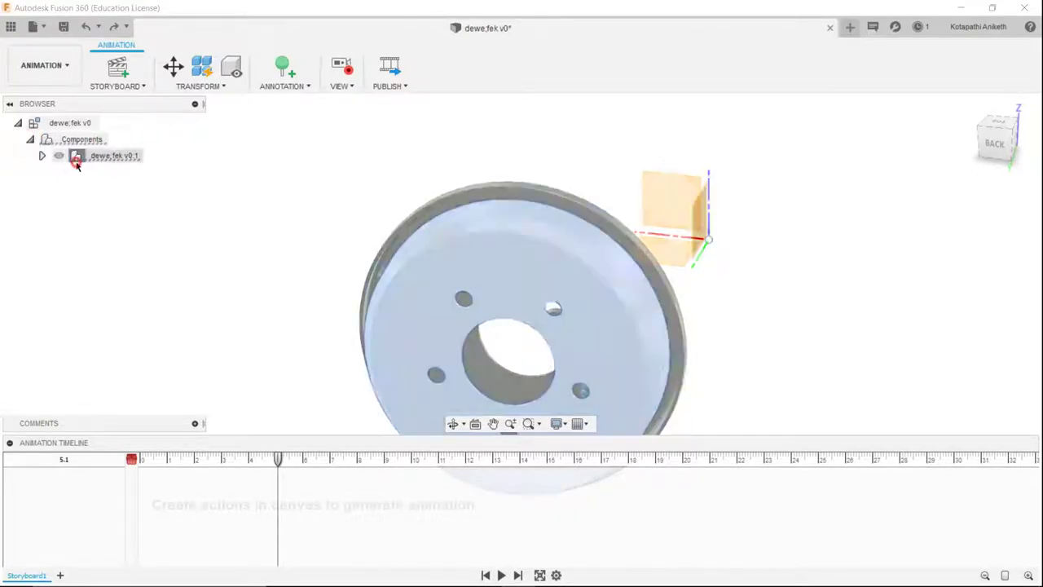
left_click(172, 85)
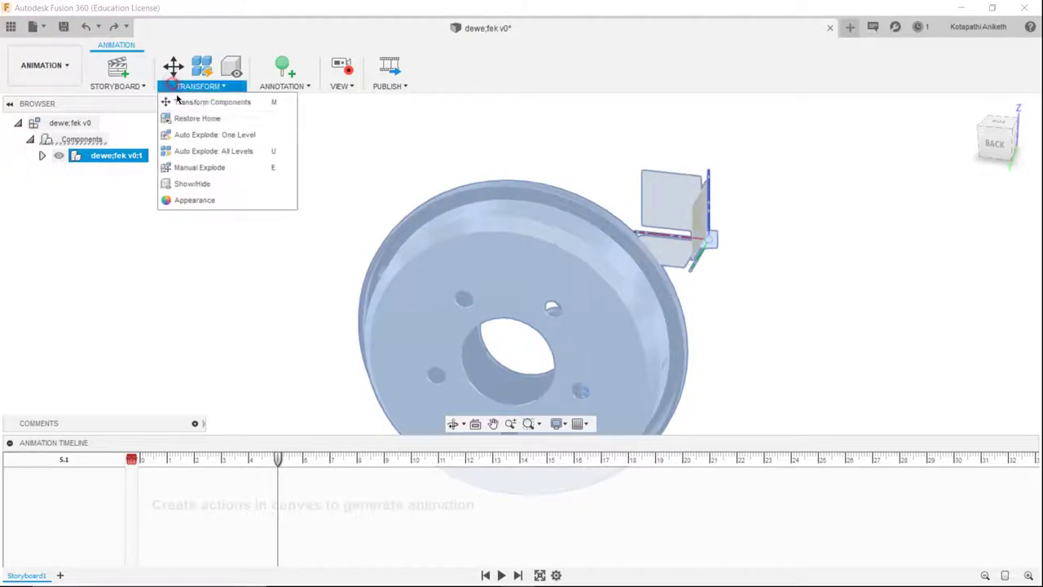
left_click(203, 151)
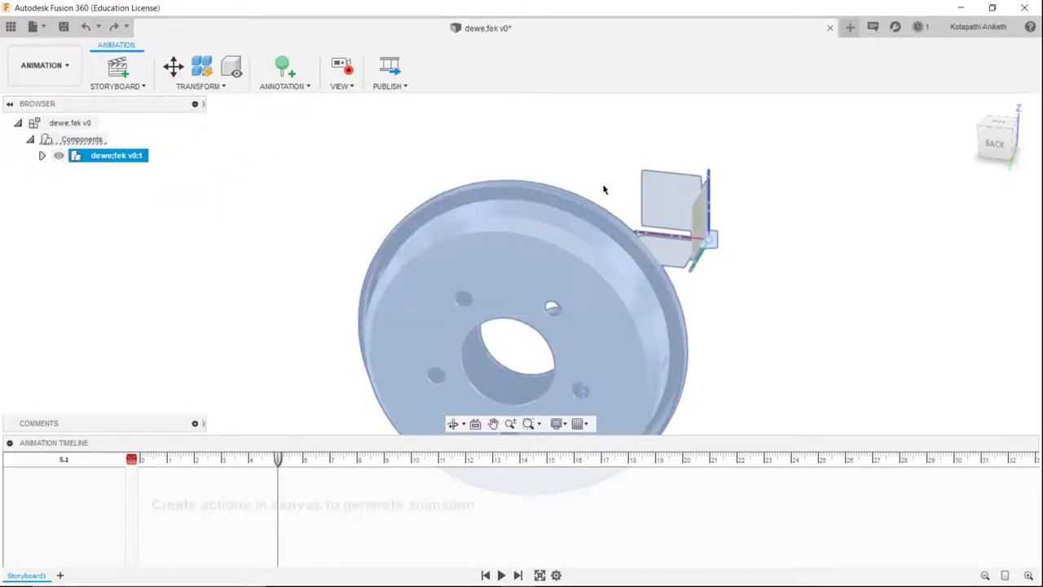
- Increase the explosion scale, switch to the LEFT view, accept the explosion, and clear the selection
left_click_drag(550, 145, 593, 145)
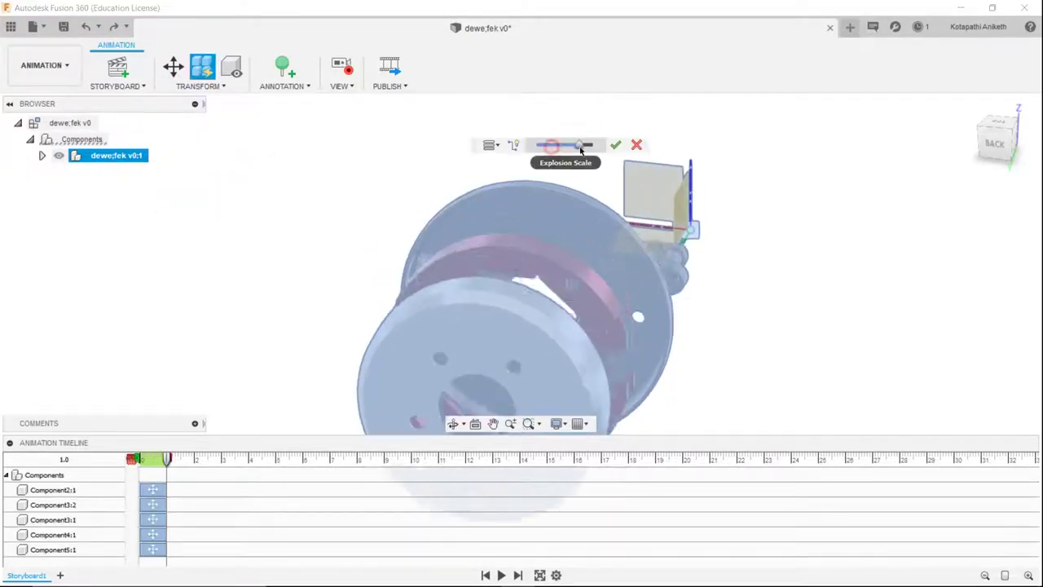
left_click(981, 143)
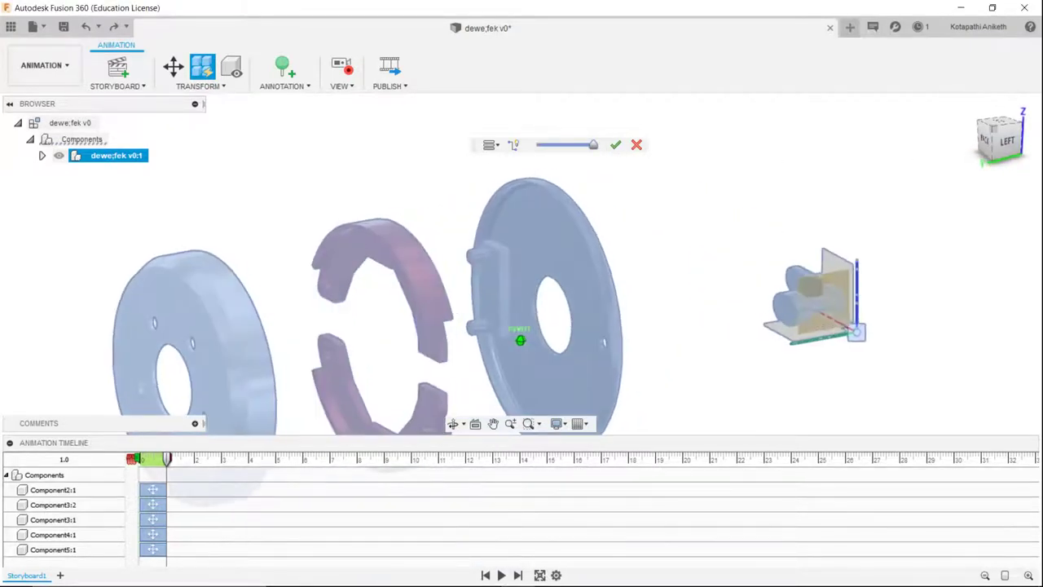
left_click(984, 138)
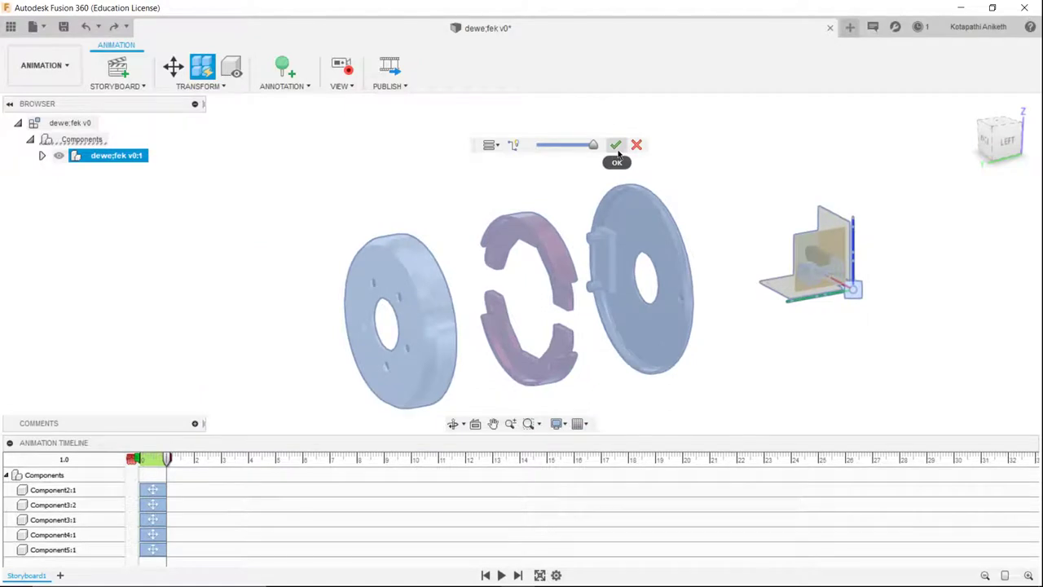
left_click(616, 147)
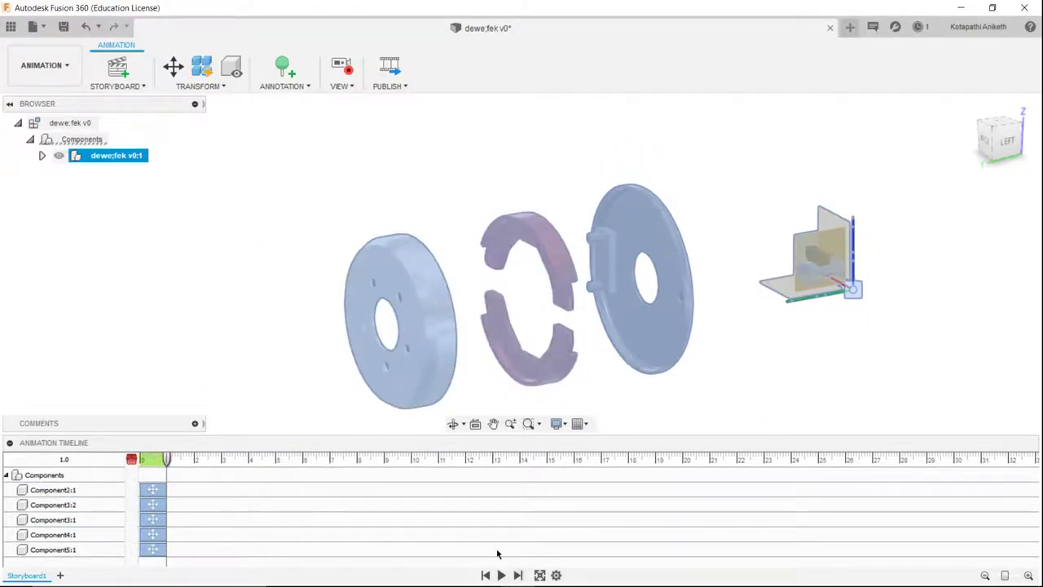
left_click(303, 309)
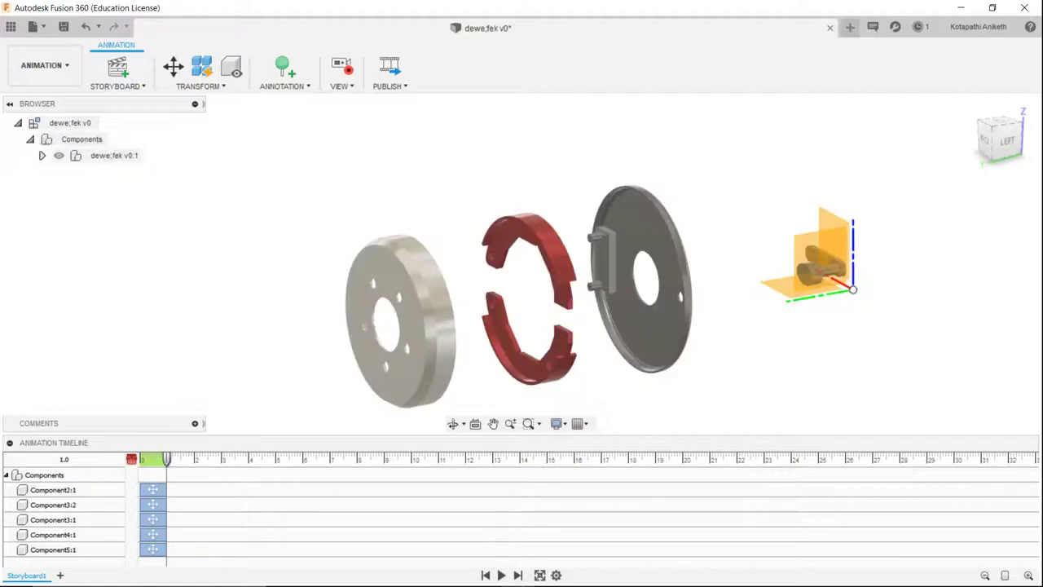
- Play the exploded-assembly animation twice and reframe the view on the parts
left_click(501, 575)
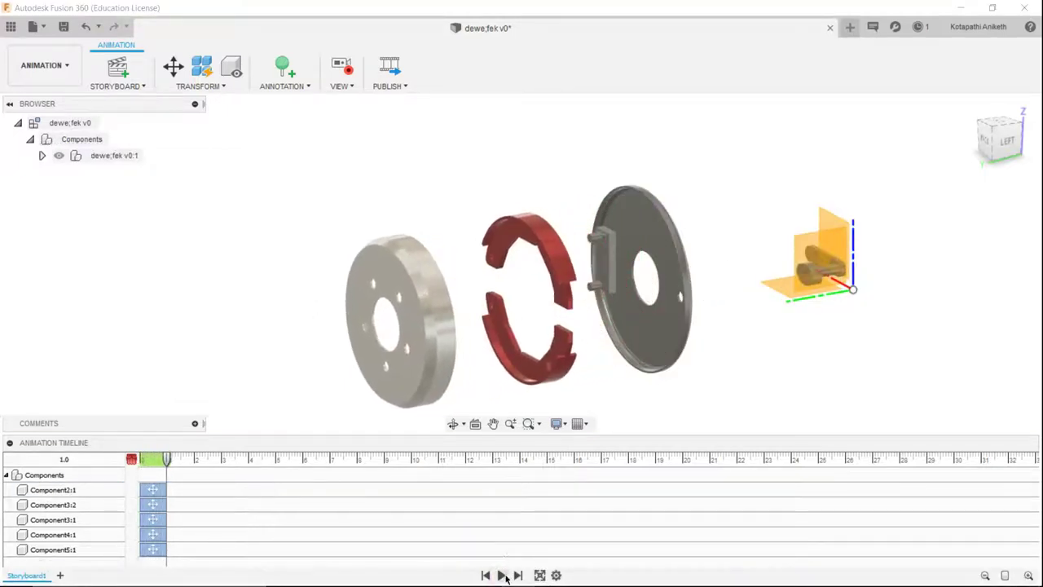
left_click(502, 575)
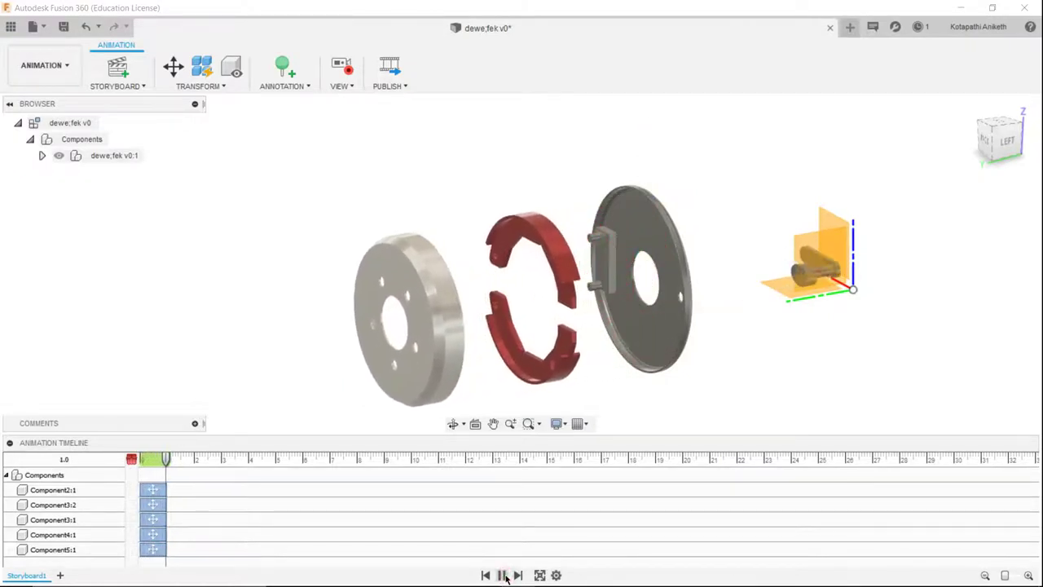
scroll(860, 316, "down", 5)
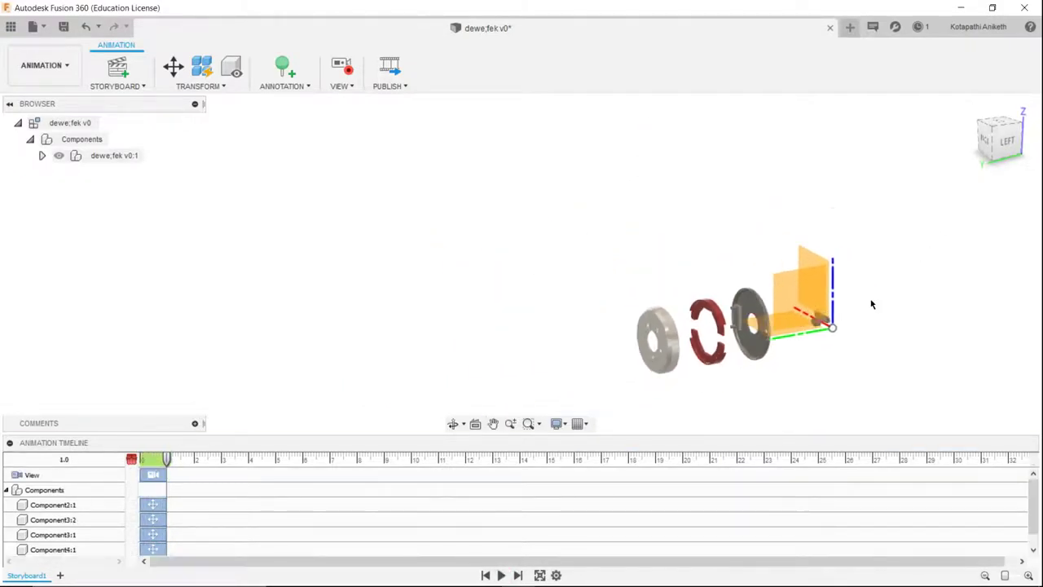
mouse_move(871, 304)
middle_mouse_down()
mouse_move(710, 330)
mouse_move(650, 286)
middle_mouse_up()
scroll(710, 329, "up", 2)
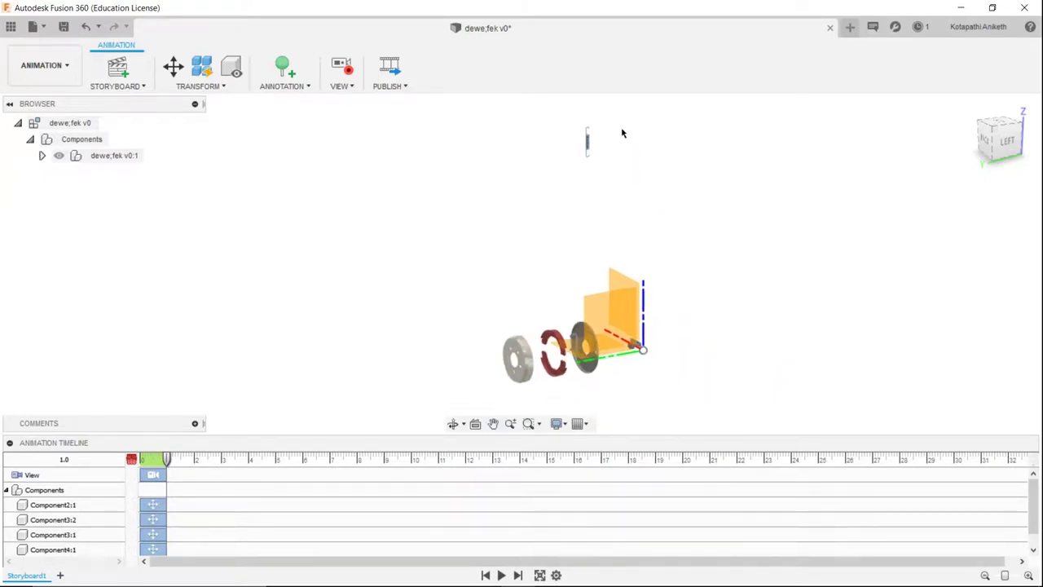
- Inspect the small thin stray part via its context menu, then deselect and recentre the view
left_click(587, 144)
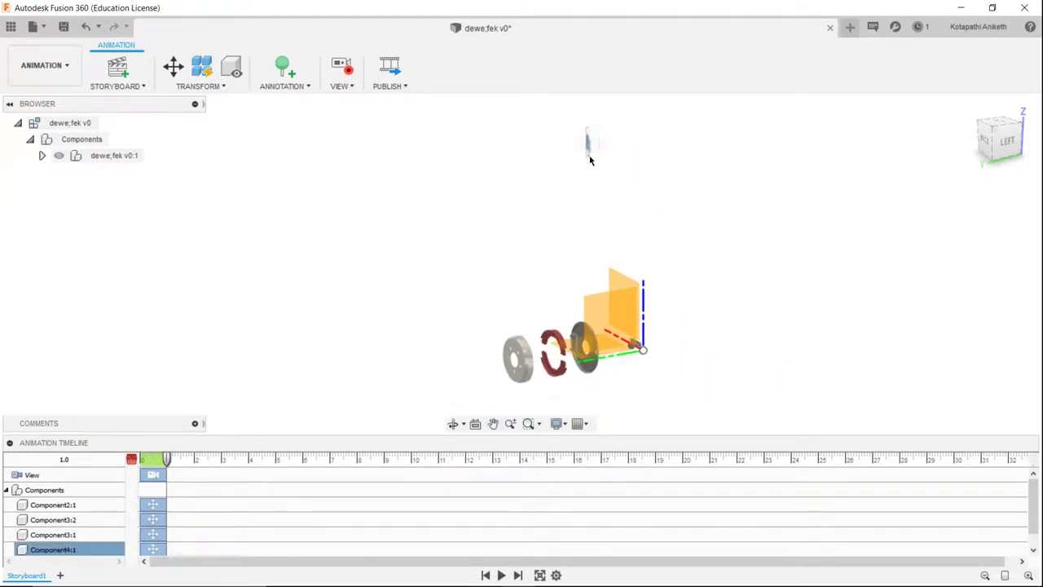
right_click(590, 149)
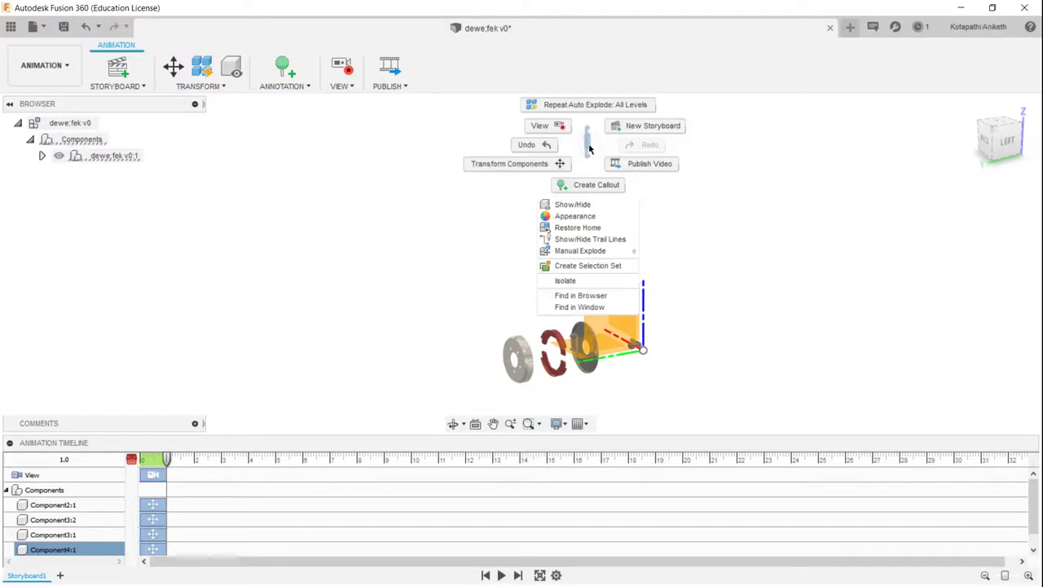
left_click(738, 223)
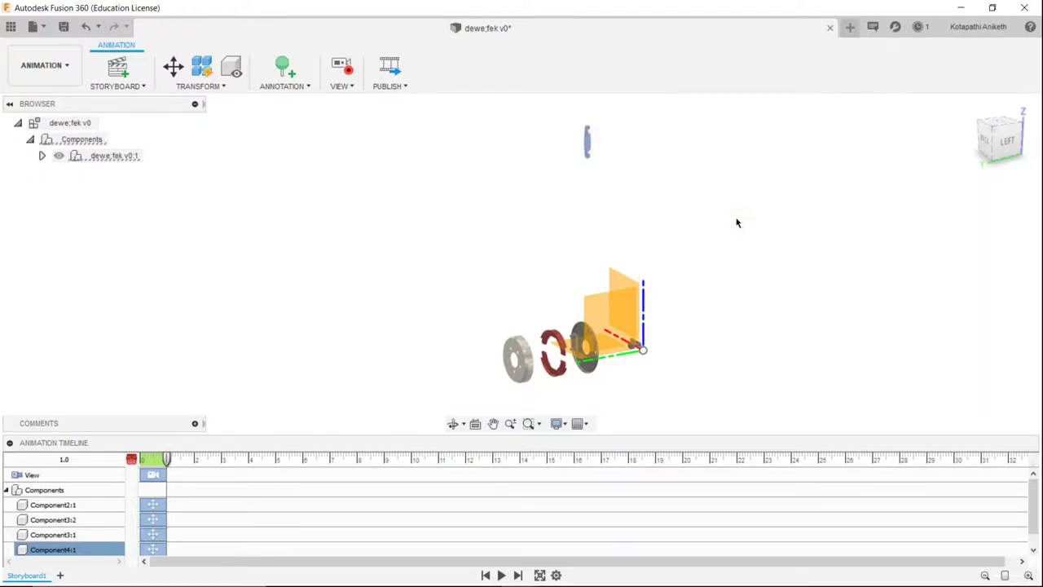
left_click(731, 220)
scroll(664, 301, "up", 3)
middle_click_drag(714, 202, 894, 121)
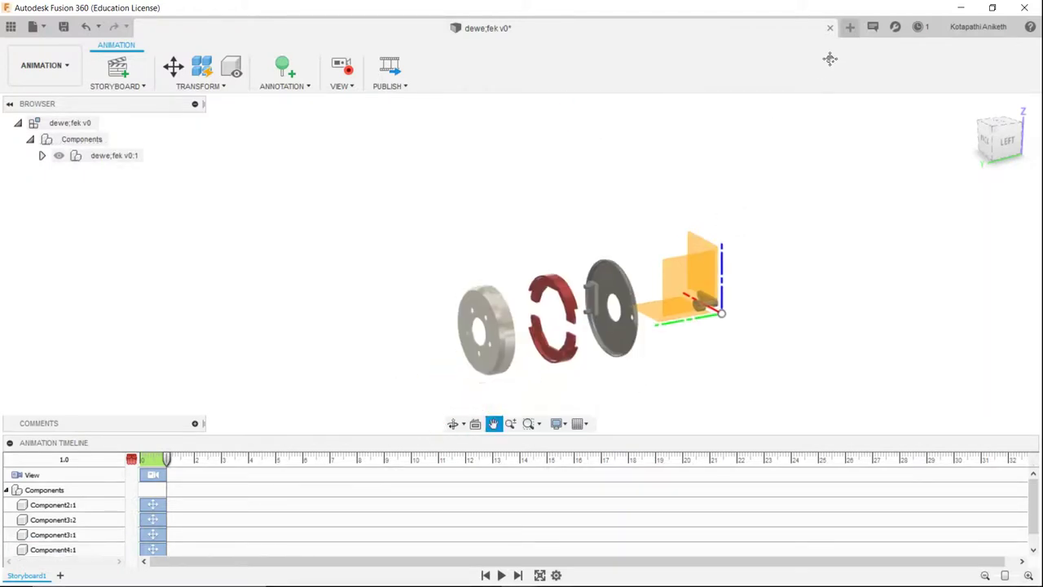
scroll(651, 332, "up", 3)
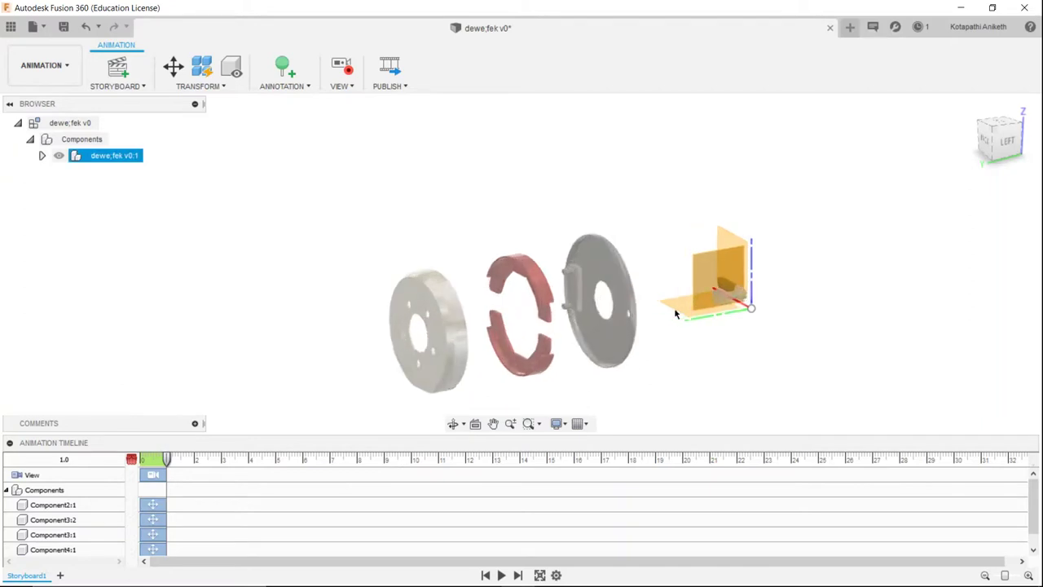
- Play the storyboard once more, then return to the Design workspace
left_click(501, 574)
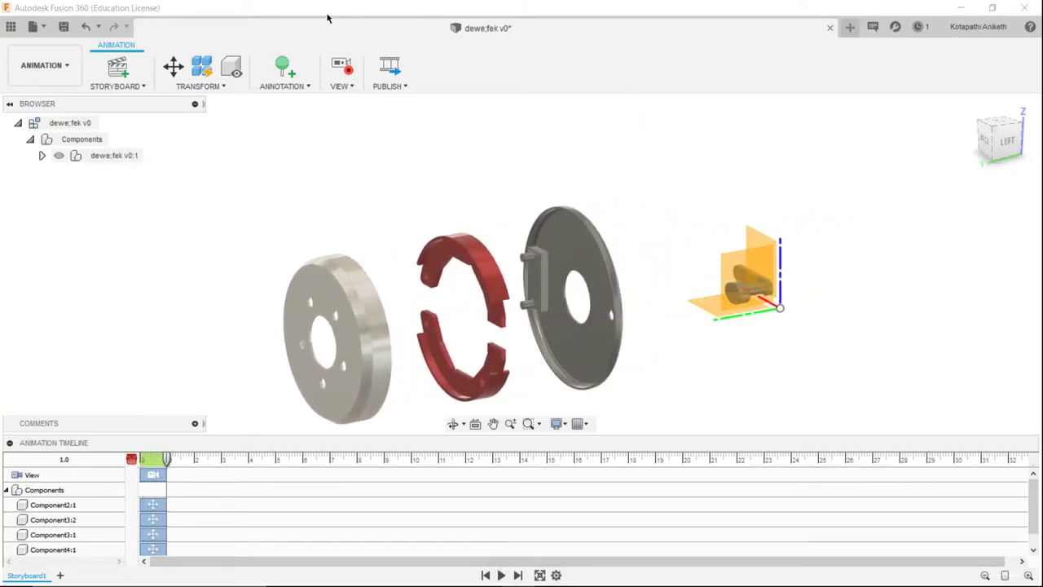
left_click(45, 65)
left_click(28, 100)
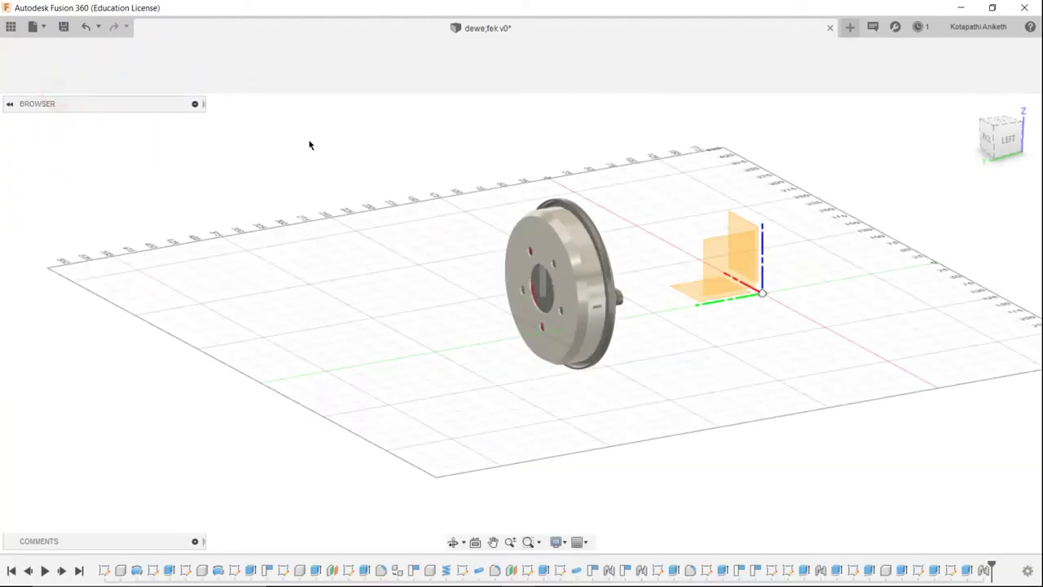